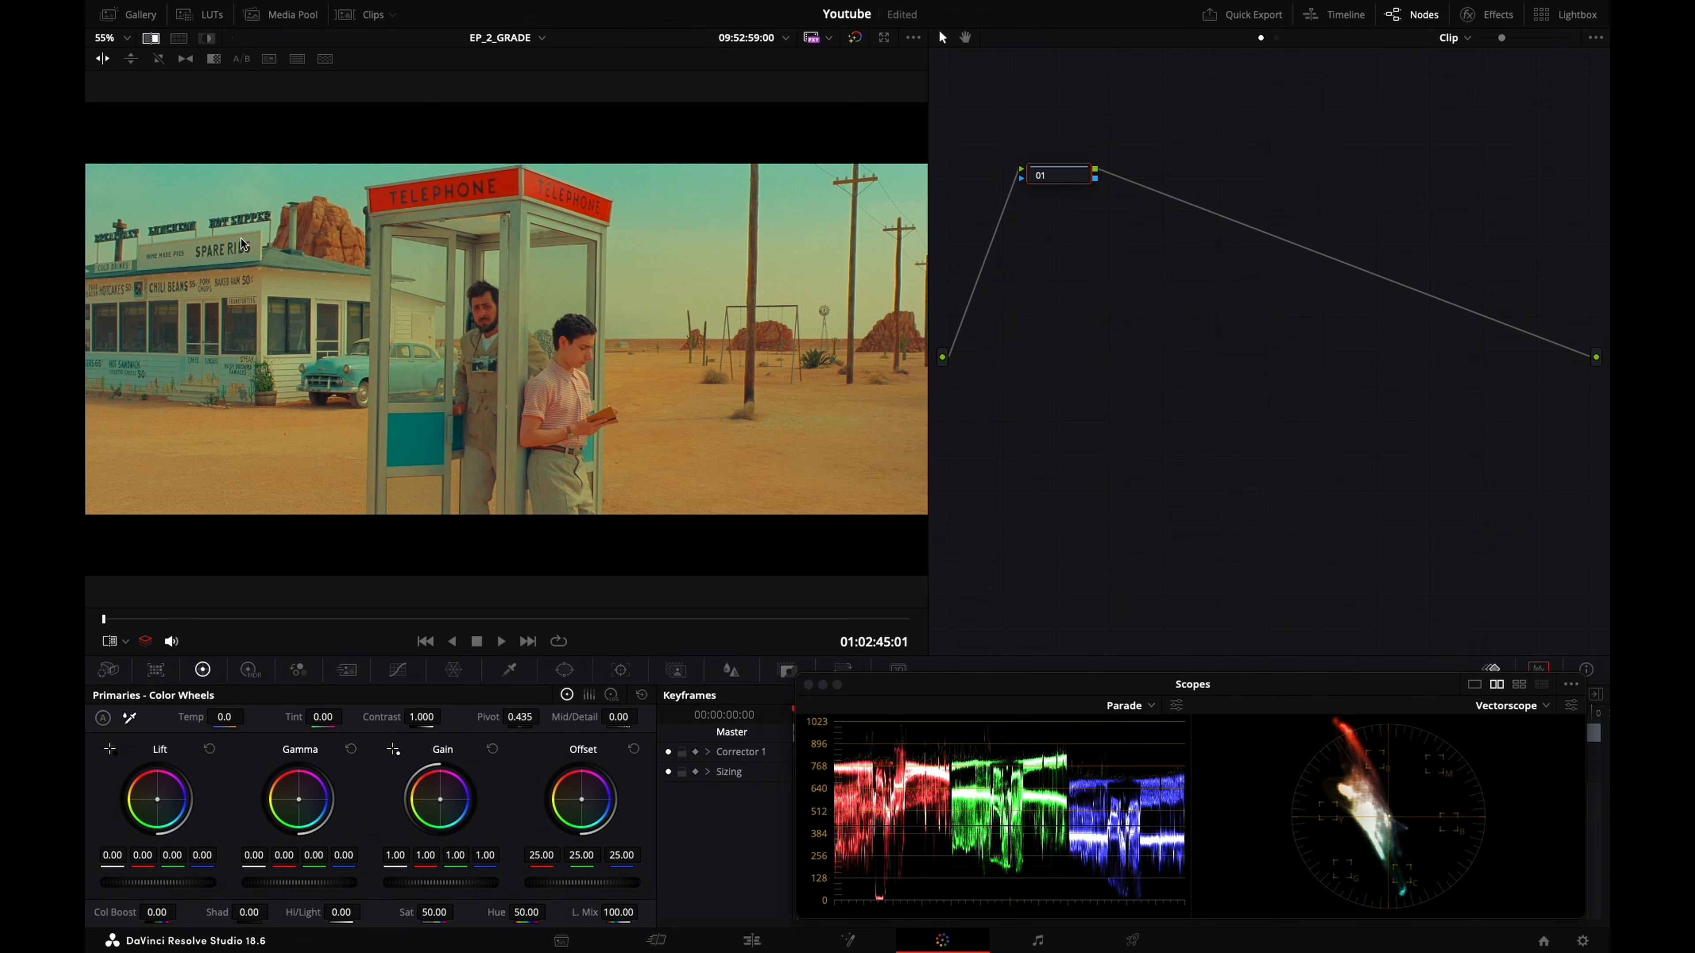
# Enlarge the viewer and examine the three-men reference still's sky, rock and shadow contrast alongside the RGB parade
pyautogui.hotkey('alt', 'f')
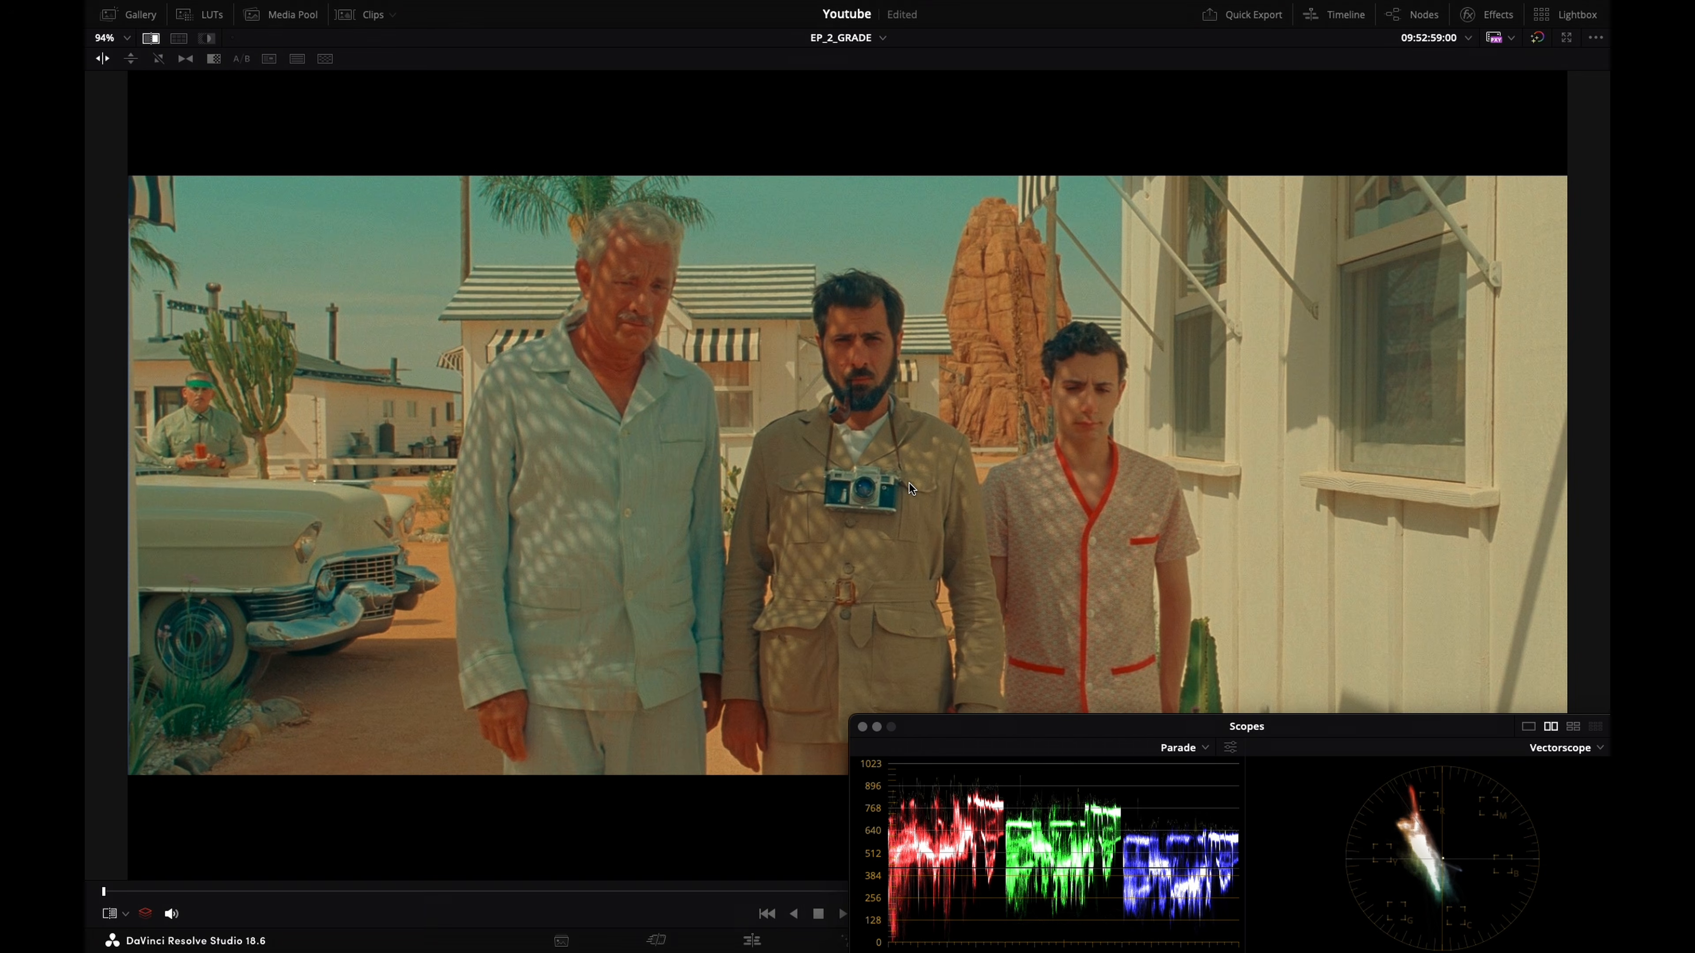
pyautogui.moveTo(1012, 300); pyautogui.dragTo(761, 591)
pyautogui.moveTo(252, 684); pyautogui.dragTo(444, 644)
pyautogui.moveTo(1239, 523); pyautogui.dragTo(1315, 526)
pyautogui.moveTo(902, 784); pyautogui.dragTo(1289, 853)
pyautogui.moveTo(1331, 602); pyautogui.dragTo(1534, 574)
pyautogui.moveTo(930, 781); pyautogui.dragTo(1305, 877)
pyautogui.moveTo(940, 927); pyautogui.dragTo(1297, 927)
# Examine the skin tones of the three men's faces in the reference still together with the parade and vectorscope
pyautogui.moveTo(850, 298); pyautogui.dragTo(894, 288)
pyautogui.moveTo(1056, 349); pyautogui.dragTo(1122, 337)
pyautogui.moveTo(871, 405); pyautogui.dragTo(872, 405)
pyautogui.moveTo(909, 933); pyautogui.dragTo(994, 921)
pyautogui.moveTo(1440, 857)
pyautogui.mouseDown()
pyautogui.moveTo(1369, 810)
pyautogui.moveTo(1431, 804)
pyautogui.mouseUp()
pyautogui.moveTo(613, 269); pyautogui.dragTo(655, 261)
pyautogui.moveTo(833, 326); pyautogui.dragTo(880, 322)
pyautogui.moveTo(1074, 376); pyautogui.dragTo(1109, 374)
# Bring up the reference still of the praying children and inspect the skin tones across their faces
pyautogui.press('Down')
pyautogui.press('Up')
pyautogui.press('Down')
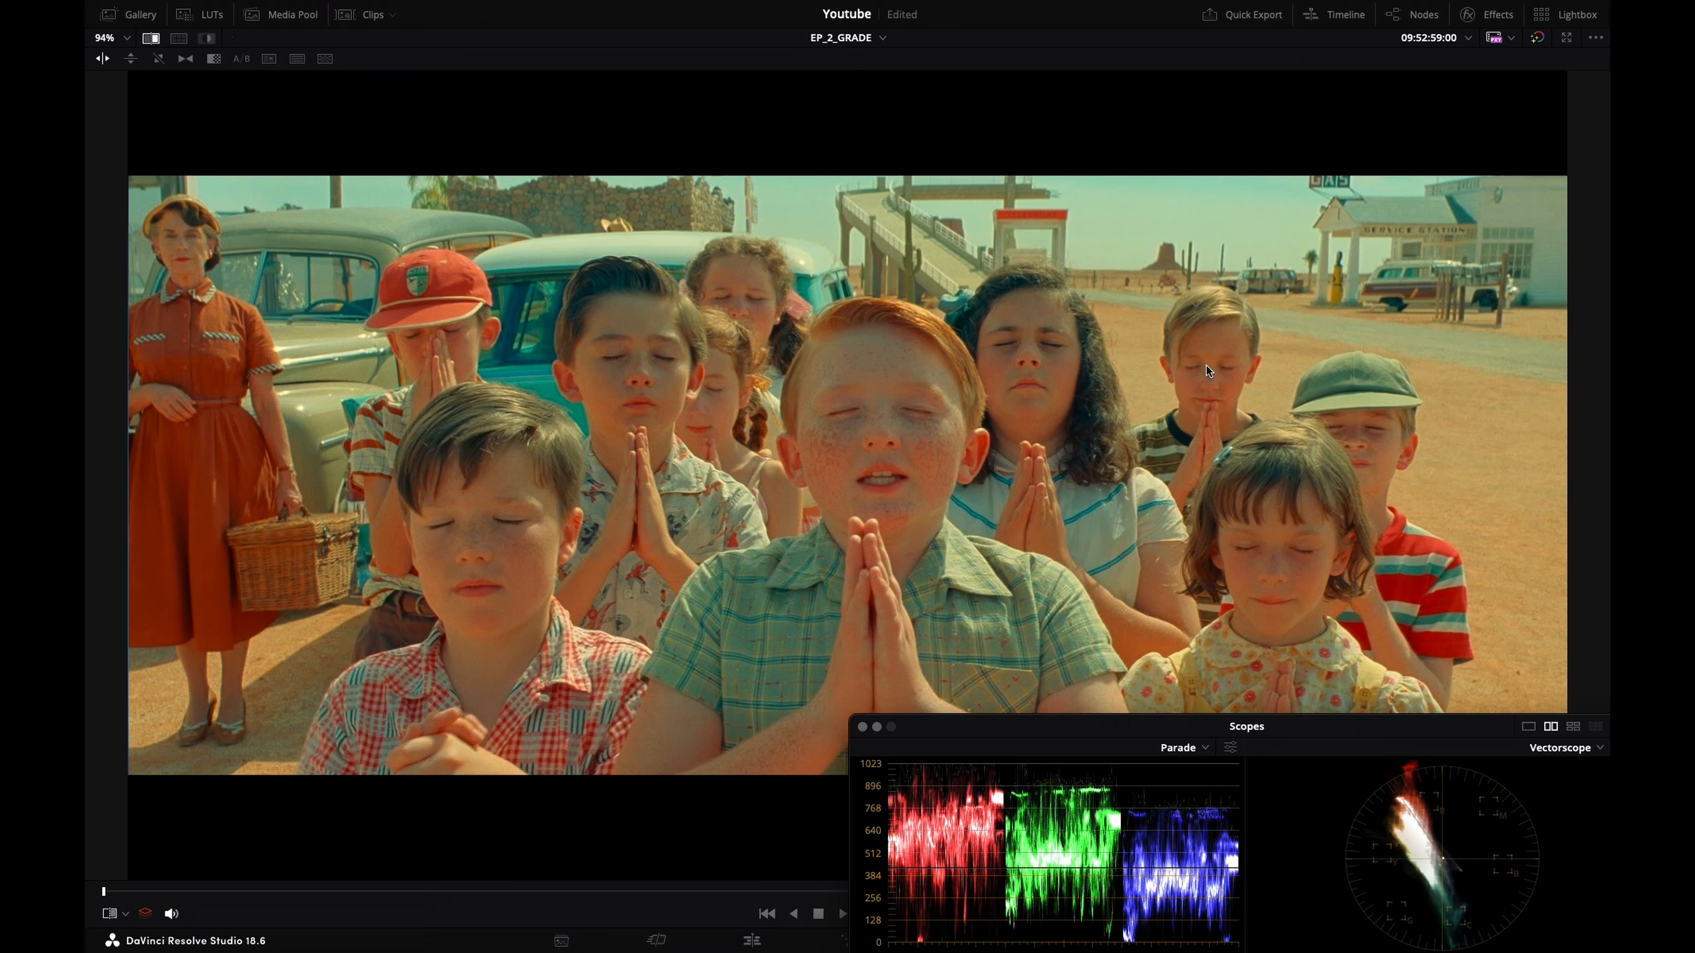
pyautogui.moveTo(875, 372); pyautogui.dragTo(894, 361)
pyautogui.moveTo(1038, 326); pyautogui.dragTo(1051, 324)
pyautogui.moveTo(1215, 359); pyautogui.dragTo(1247, 358)
pyautogui.moveTo(1271, 544); pyautogui.dragTo(1315, 542)
# Inspect the telephone booth reference still's signs, sky and teal panels, and return to the normal grading layout
pyautogui.press('Down')
pyautogui.moveTo(352, 213); pyautogui.dragTo(464, 206)
pyautogui.moveTo(1085, 235); pyautogui.dragTo(1185, 231)
pyautogui.moveTo(684, 641); pyautogui.dragTo(762, 632)
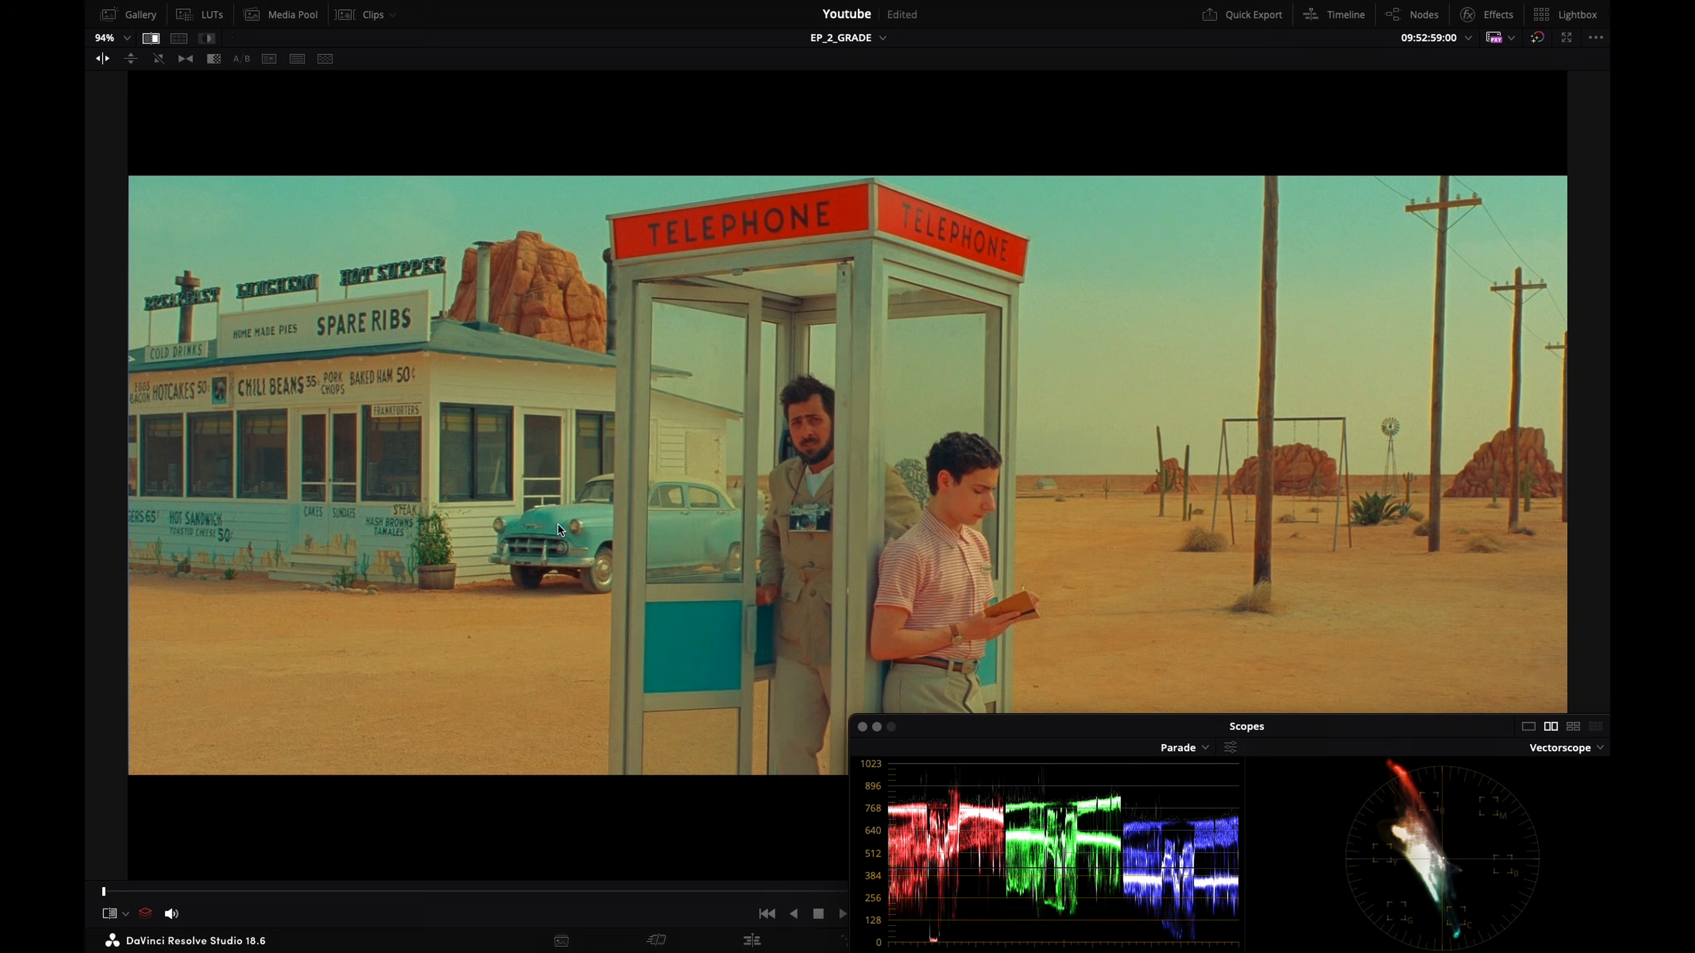
pyautogui.moveTo(692, 642); pyautogui.dragTo(726, 631)
pyautogui.moveTo(1077, 232); pyautogui.dragTo(1134, 220)
pyautogui.moveTo(775, 517); pyautogui.dragTo(1001, 455)
pyautogui.hotkey('alt', 'f')
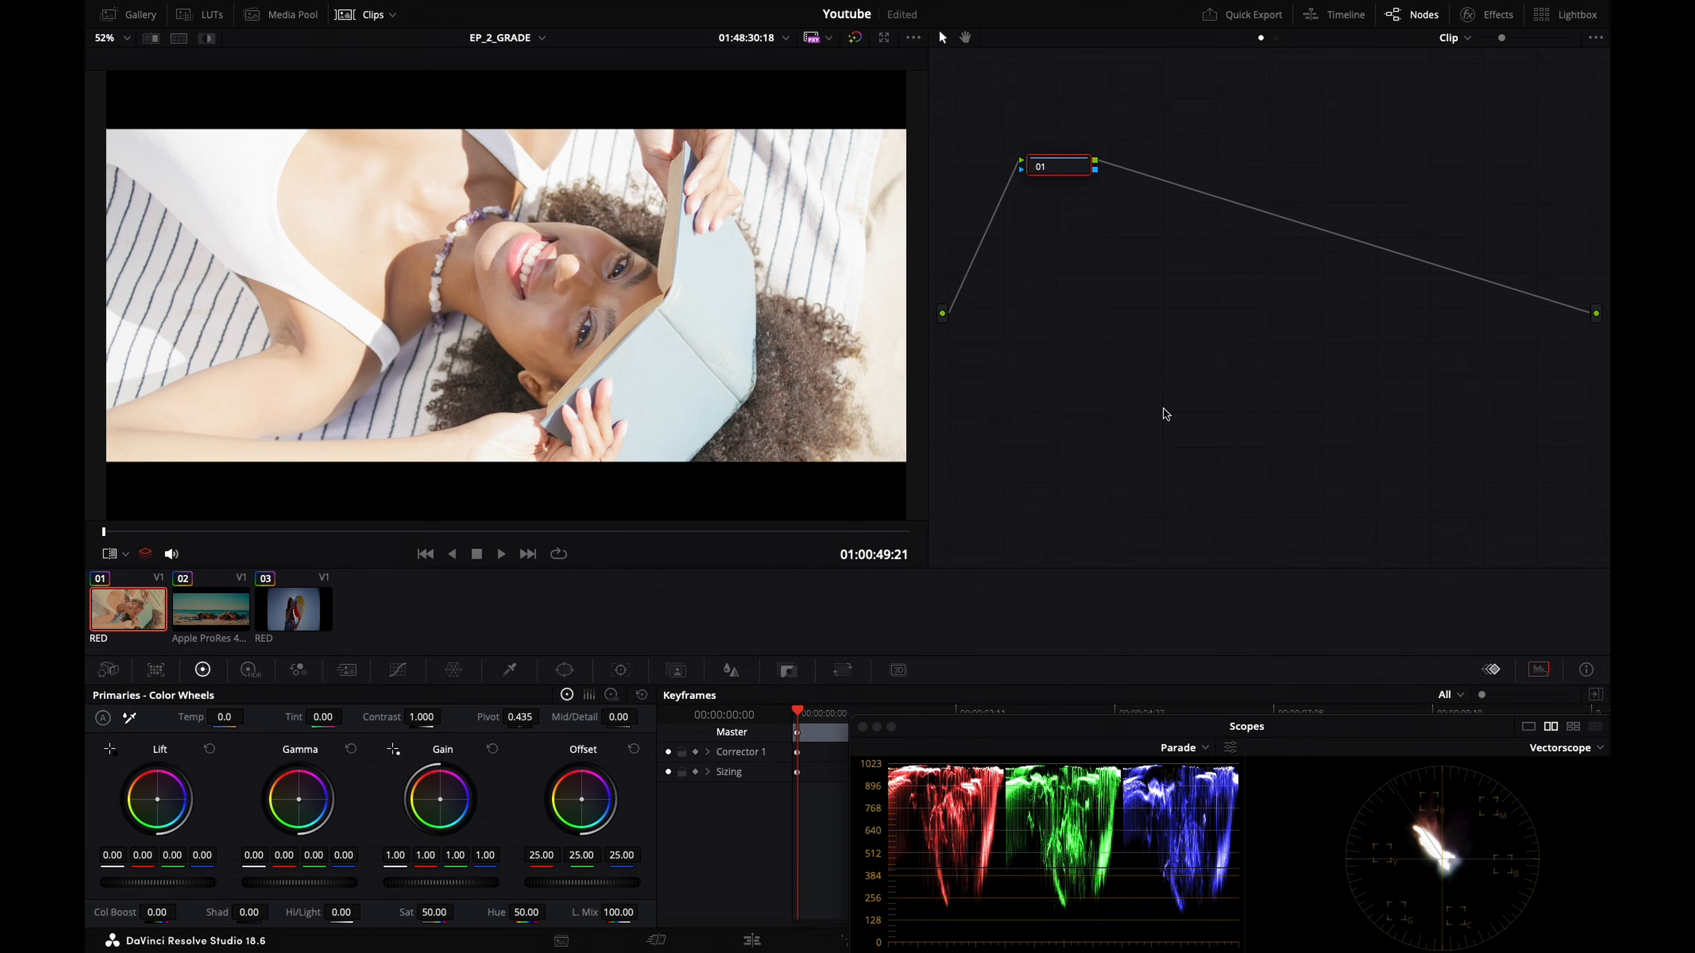
# Flip through the three ungraded beach clips to compare their exposure and color
pyautogui.press('Down')
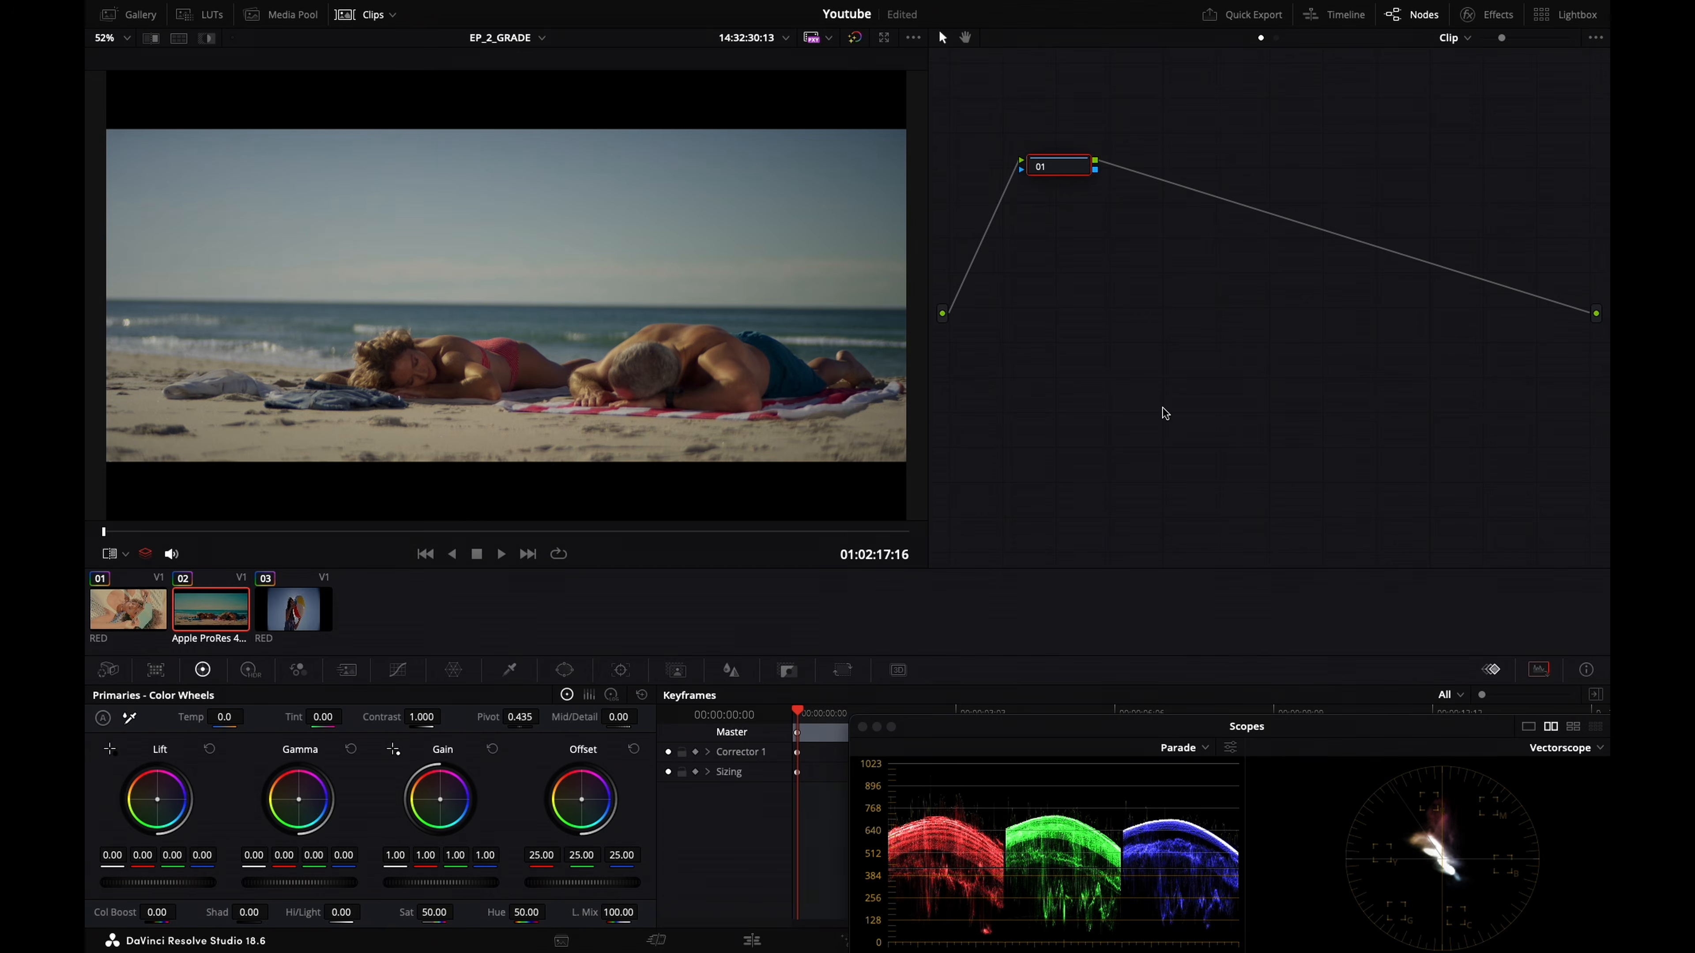
pyautogui.press('Down')
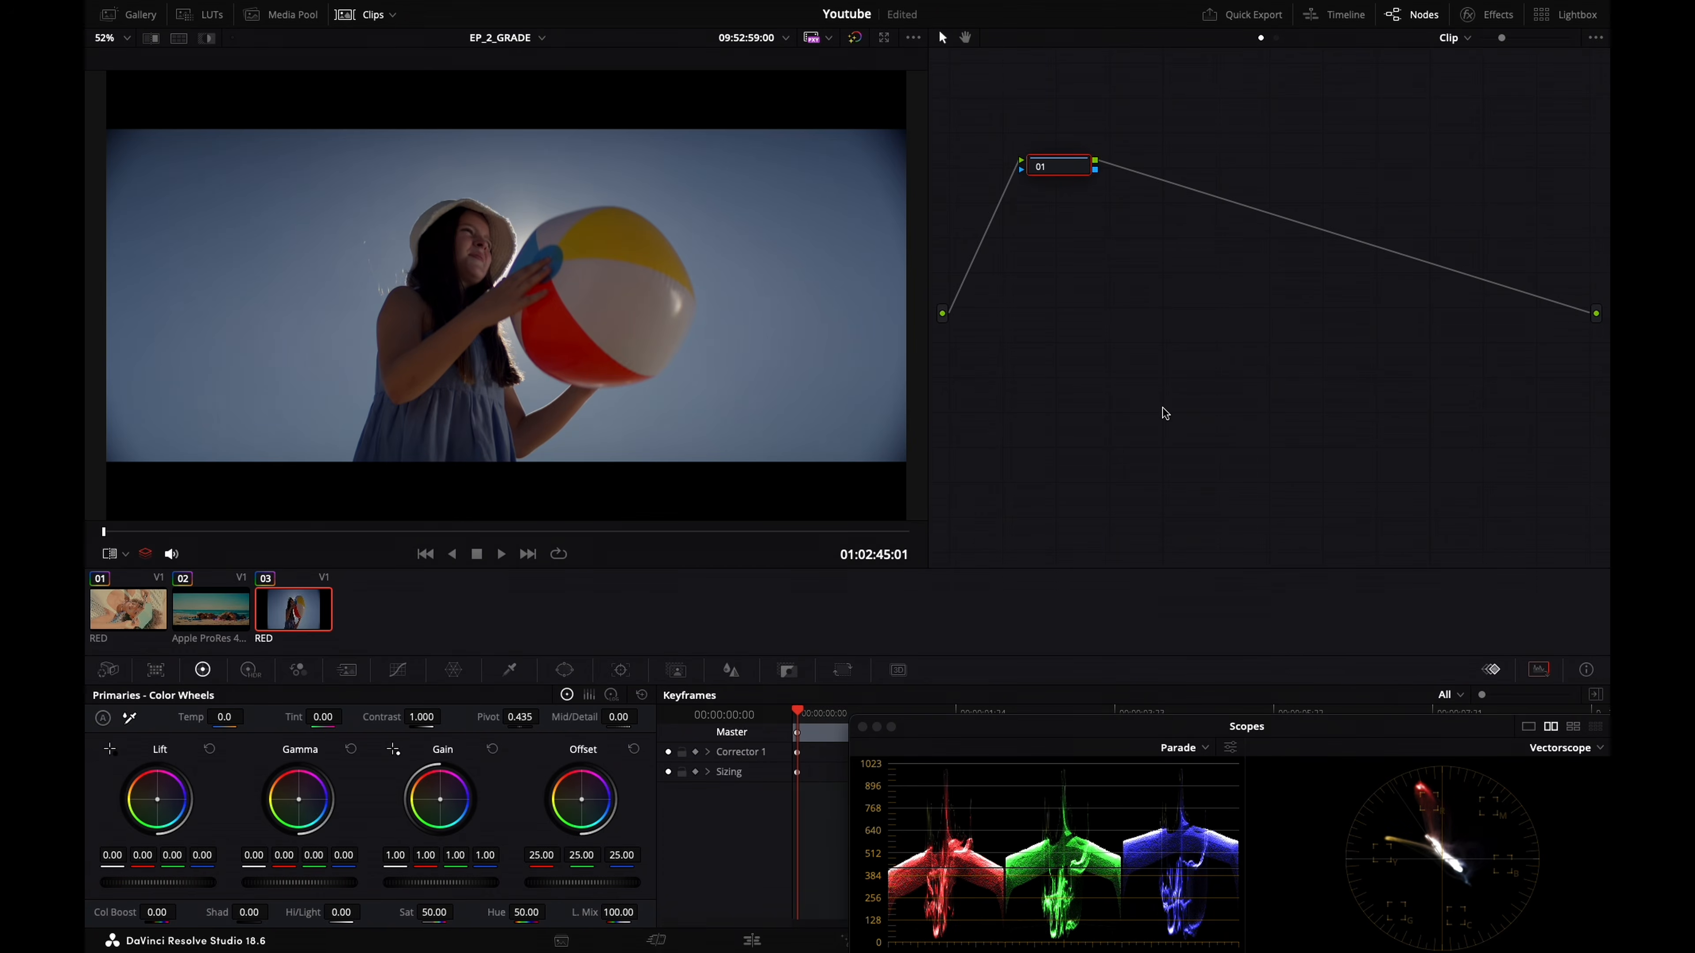
pyautogui.press('Up')
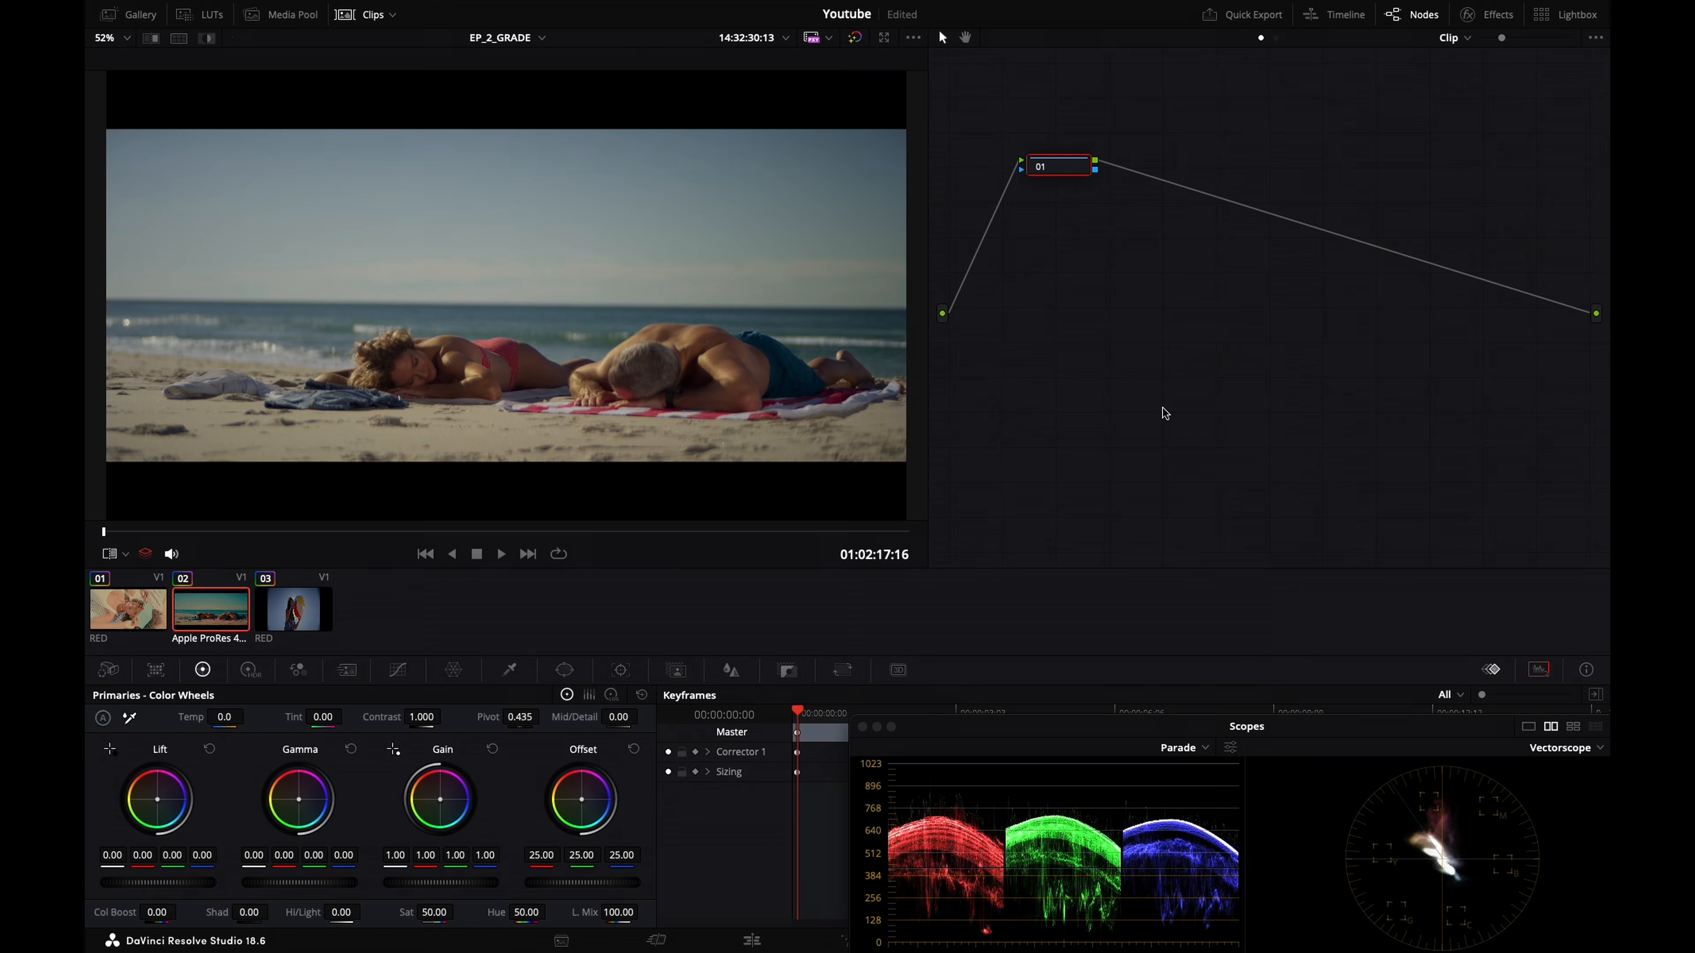
pyautogui.press('Up')
pyautogui.press('Down')
pyautogui.press('Down')
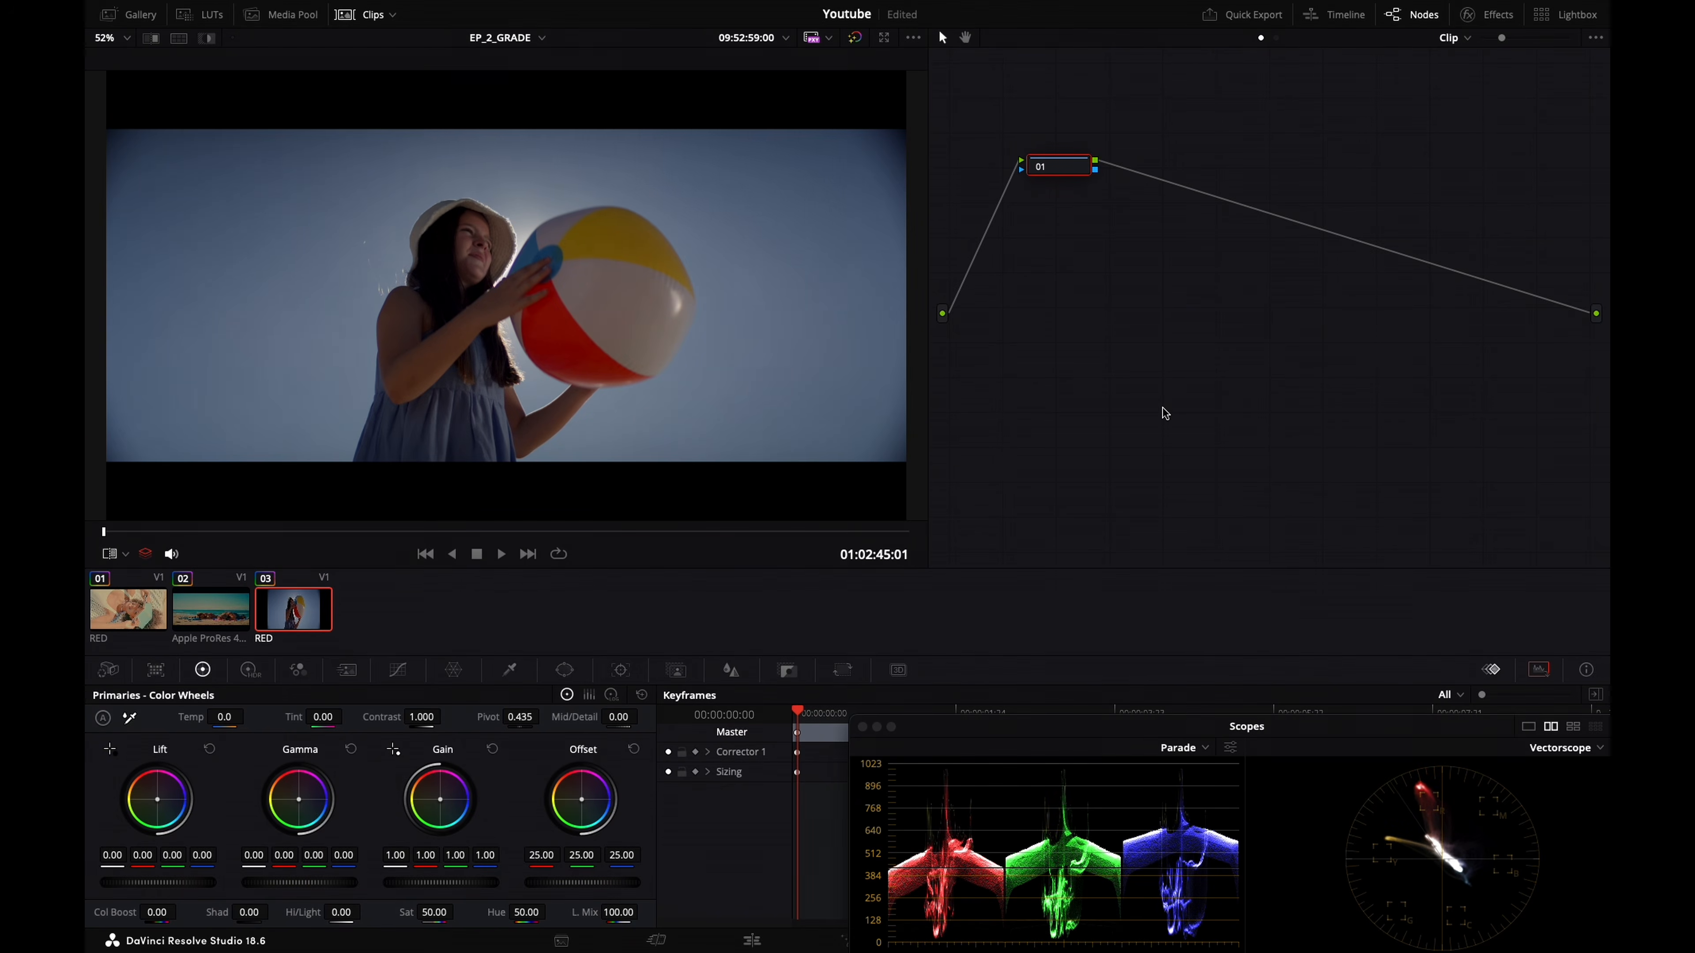
pyautogui.press('Up')
pyautogui.press('Up')
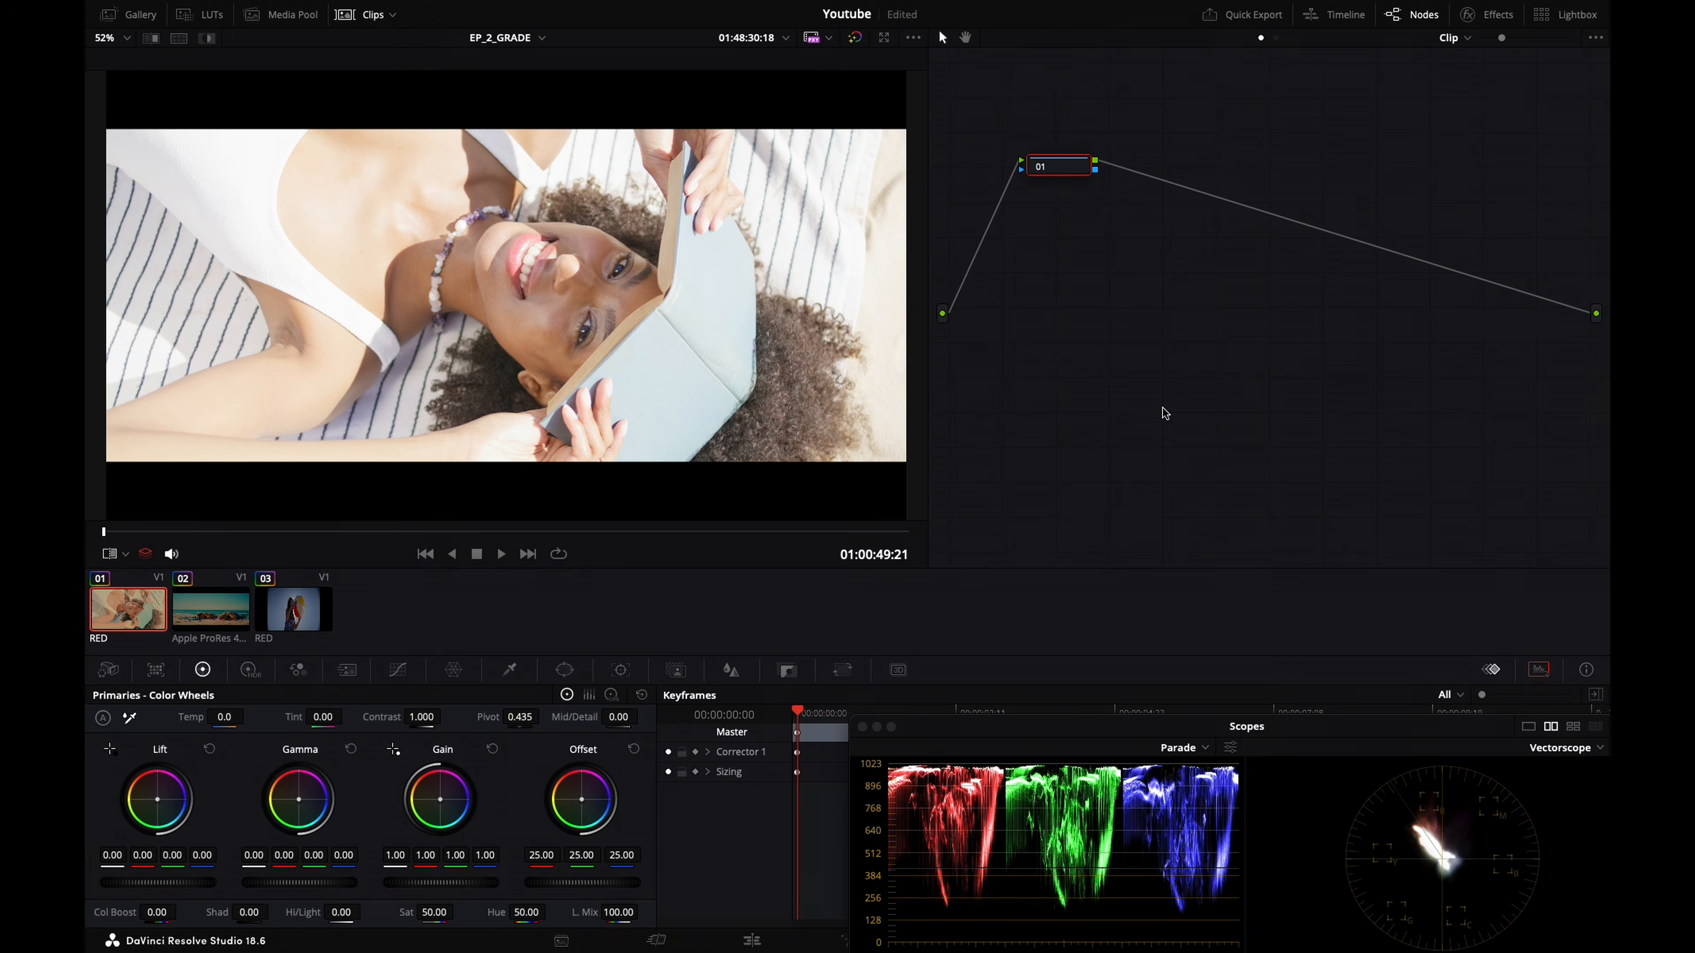
pyautogui.press('Down')
pyautogui.press('Down')
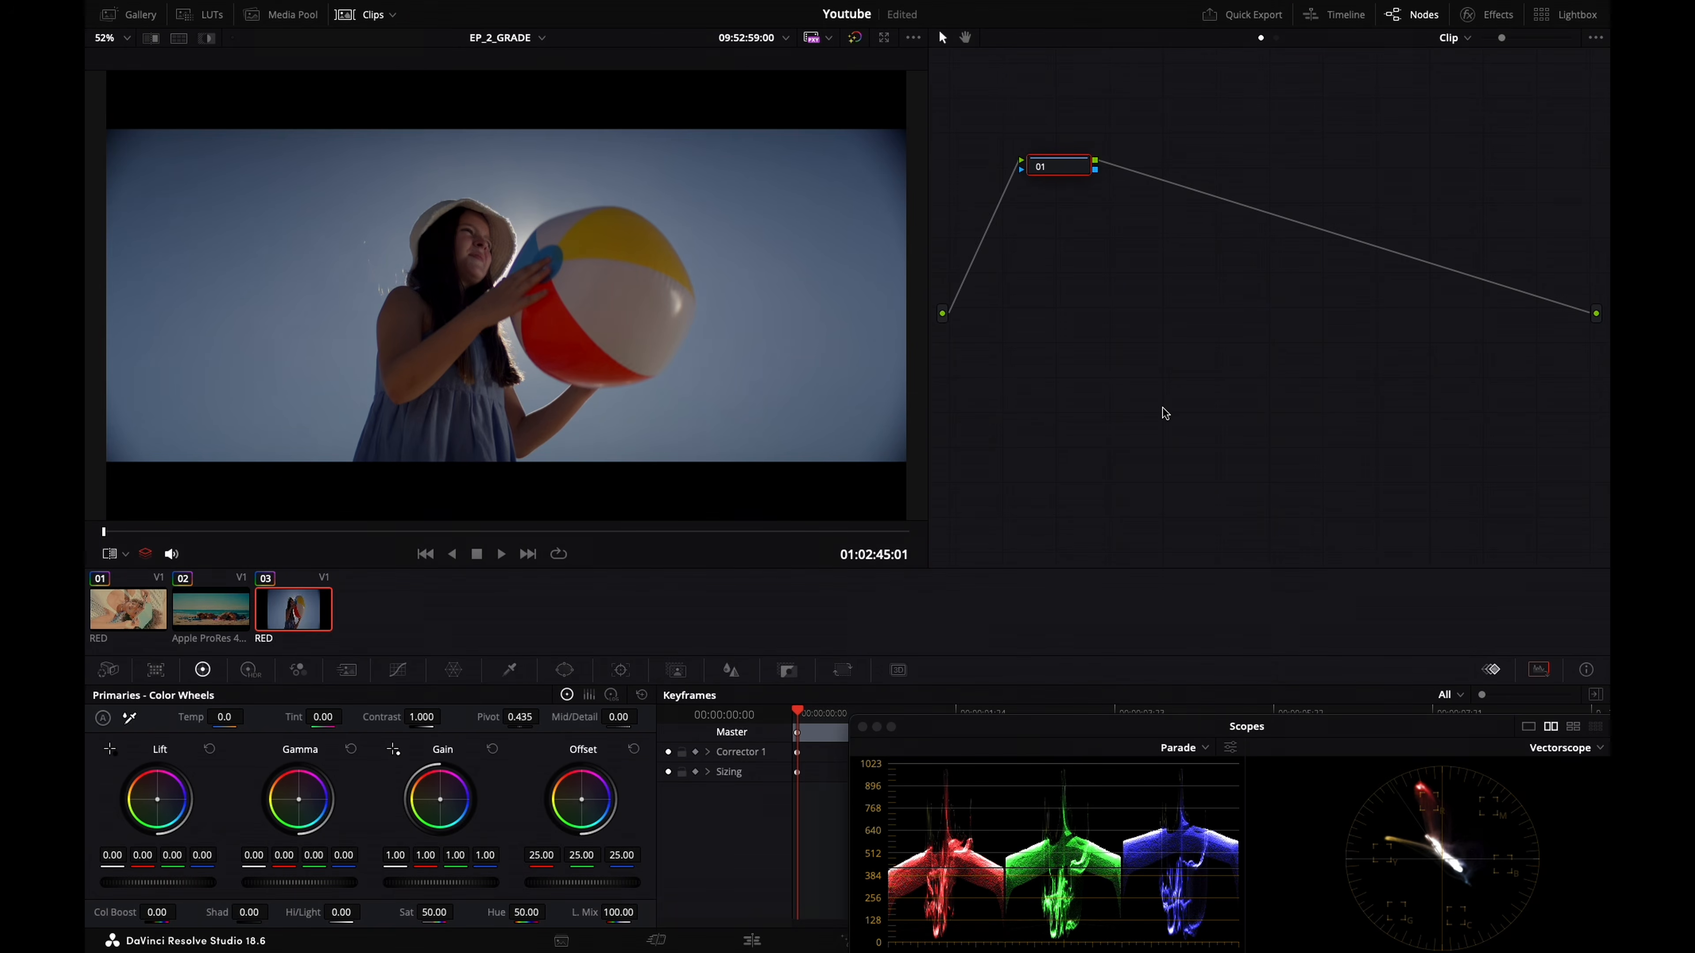
# Add two serial nodes to the first clip and label the first two nodes EXPOSURE and WB
pyautogui.click(143, 617)
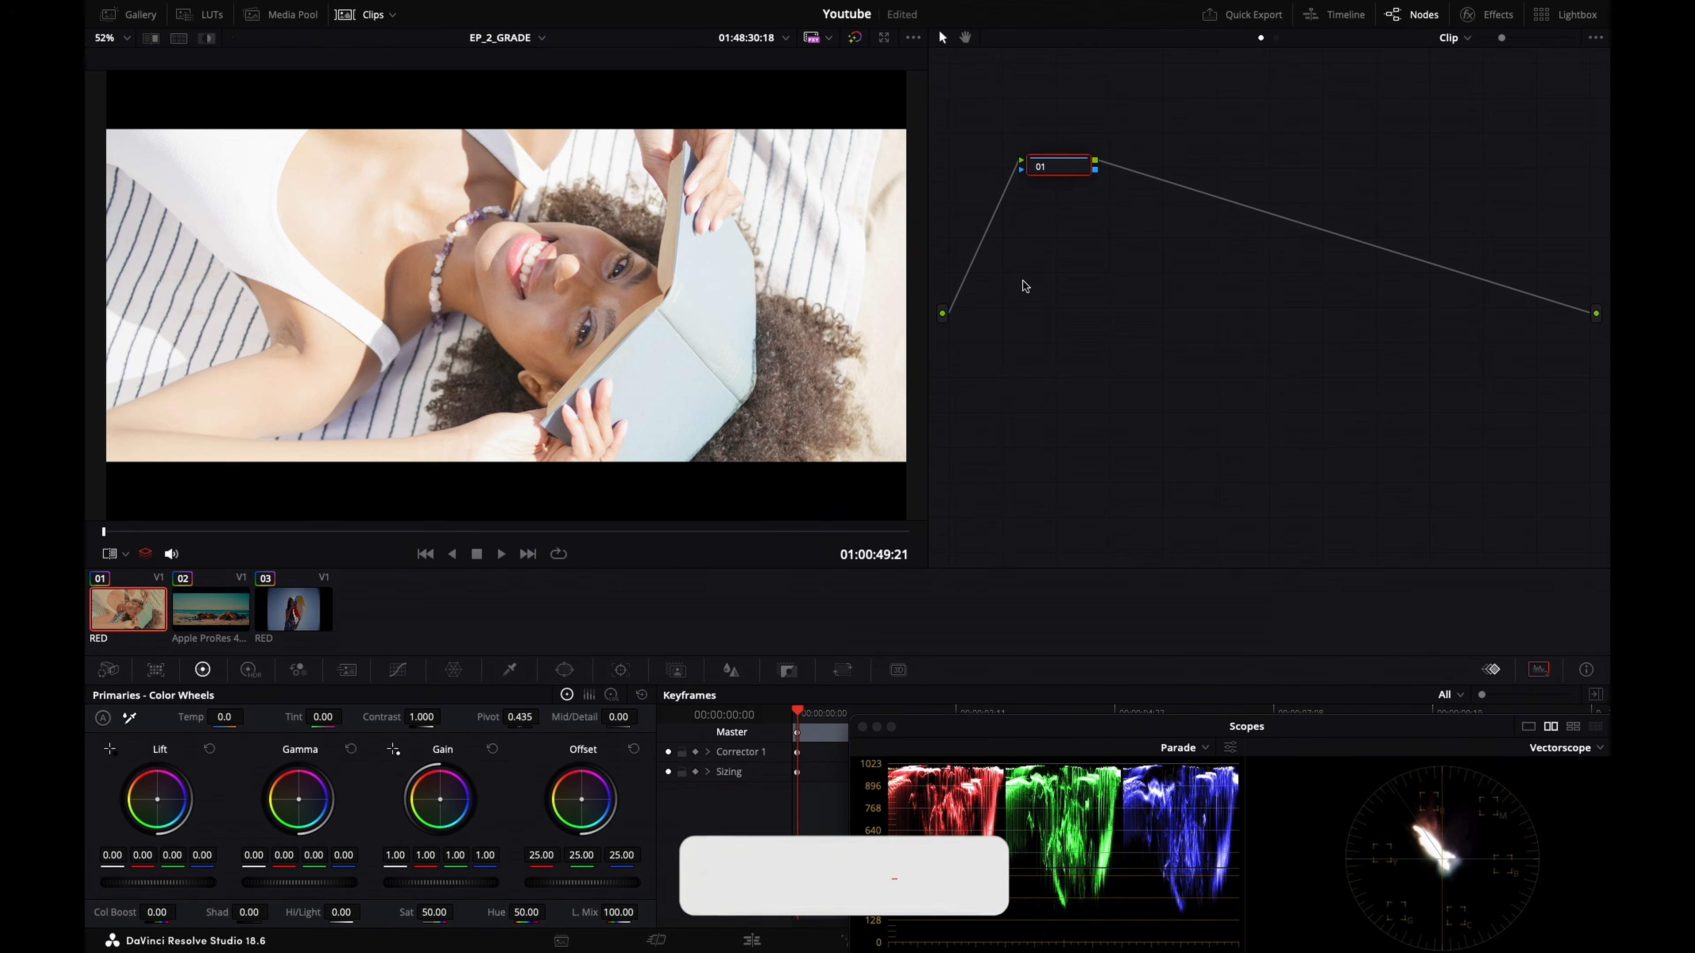
pyautogui.hotkey('alt', 's')
pyautogui.hotkey('alt', 's')
pyautogui.click(1070, 172)
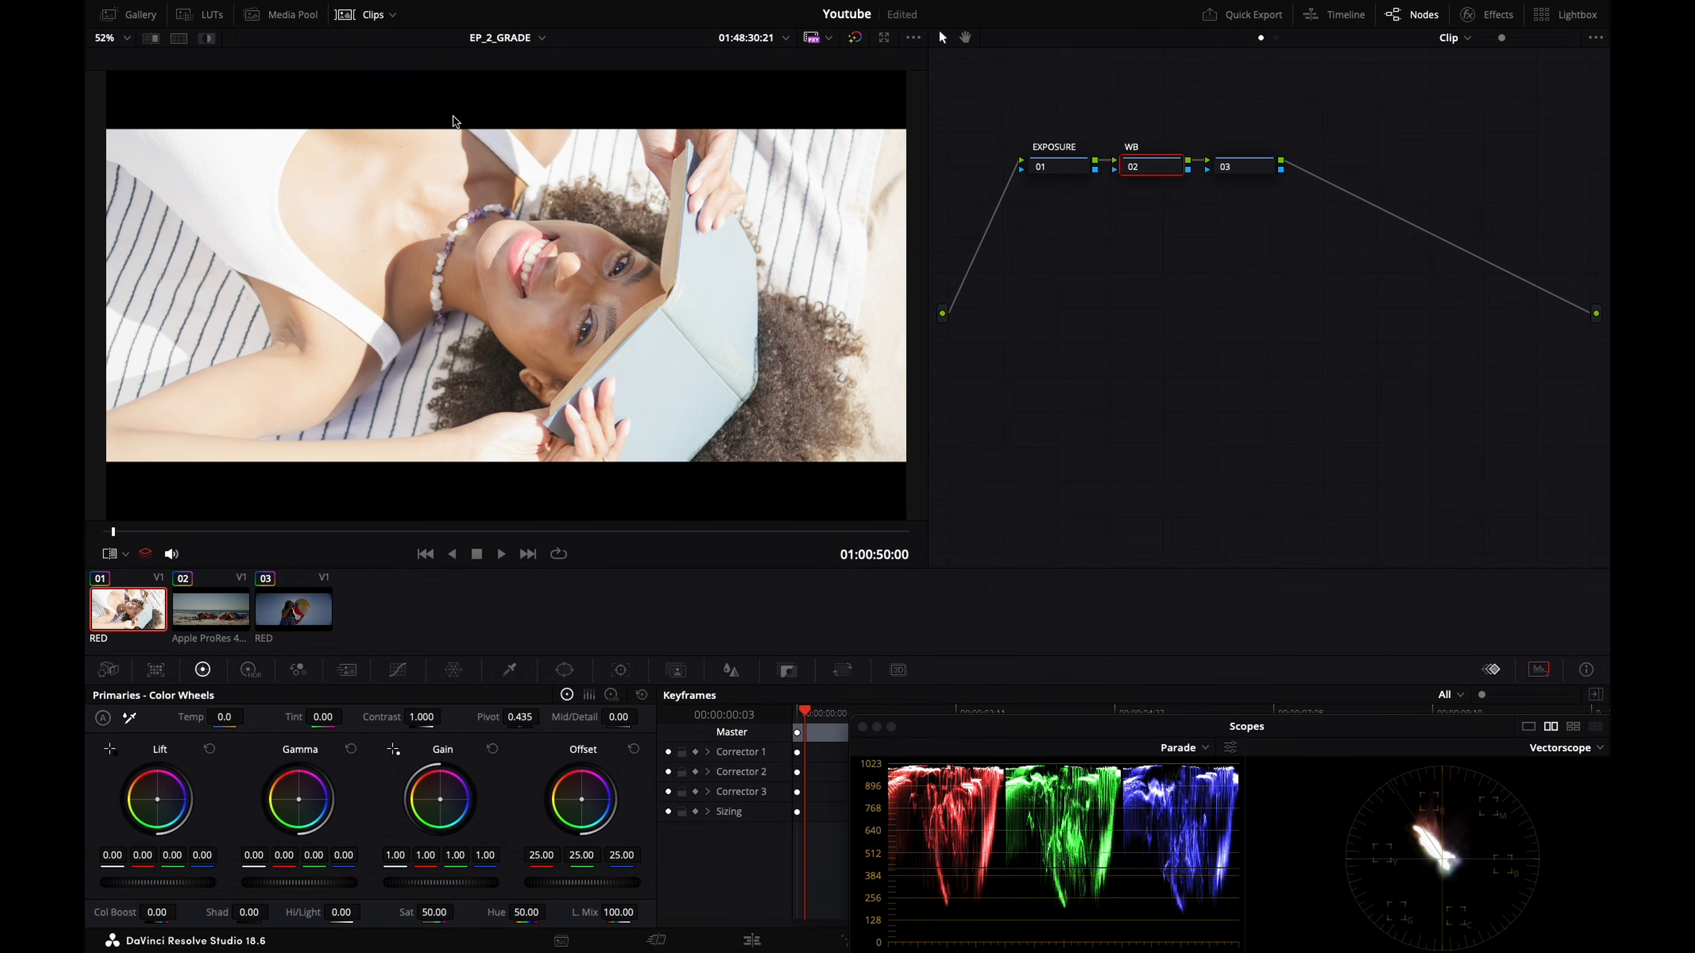
# Hide the clip thumbnails and set the first clip's HDR Global exposure to about -1.84 on the EXPOSURE node, comparing with the reference still
pyautogui.click(360, 14)
pyautogui.hotkey('alt', 'shift', ';')
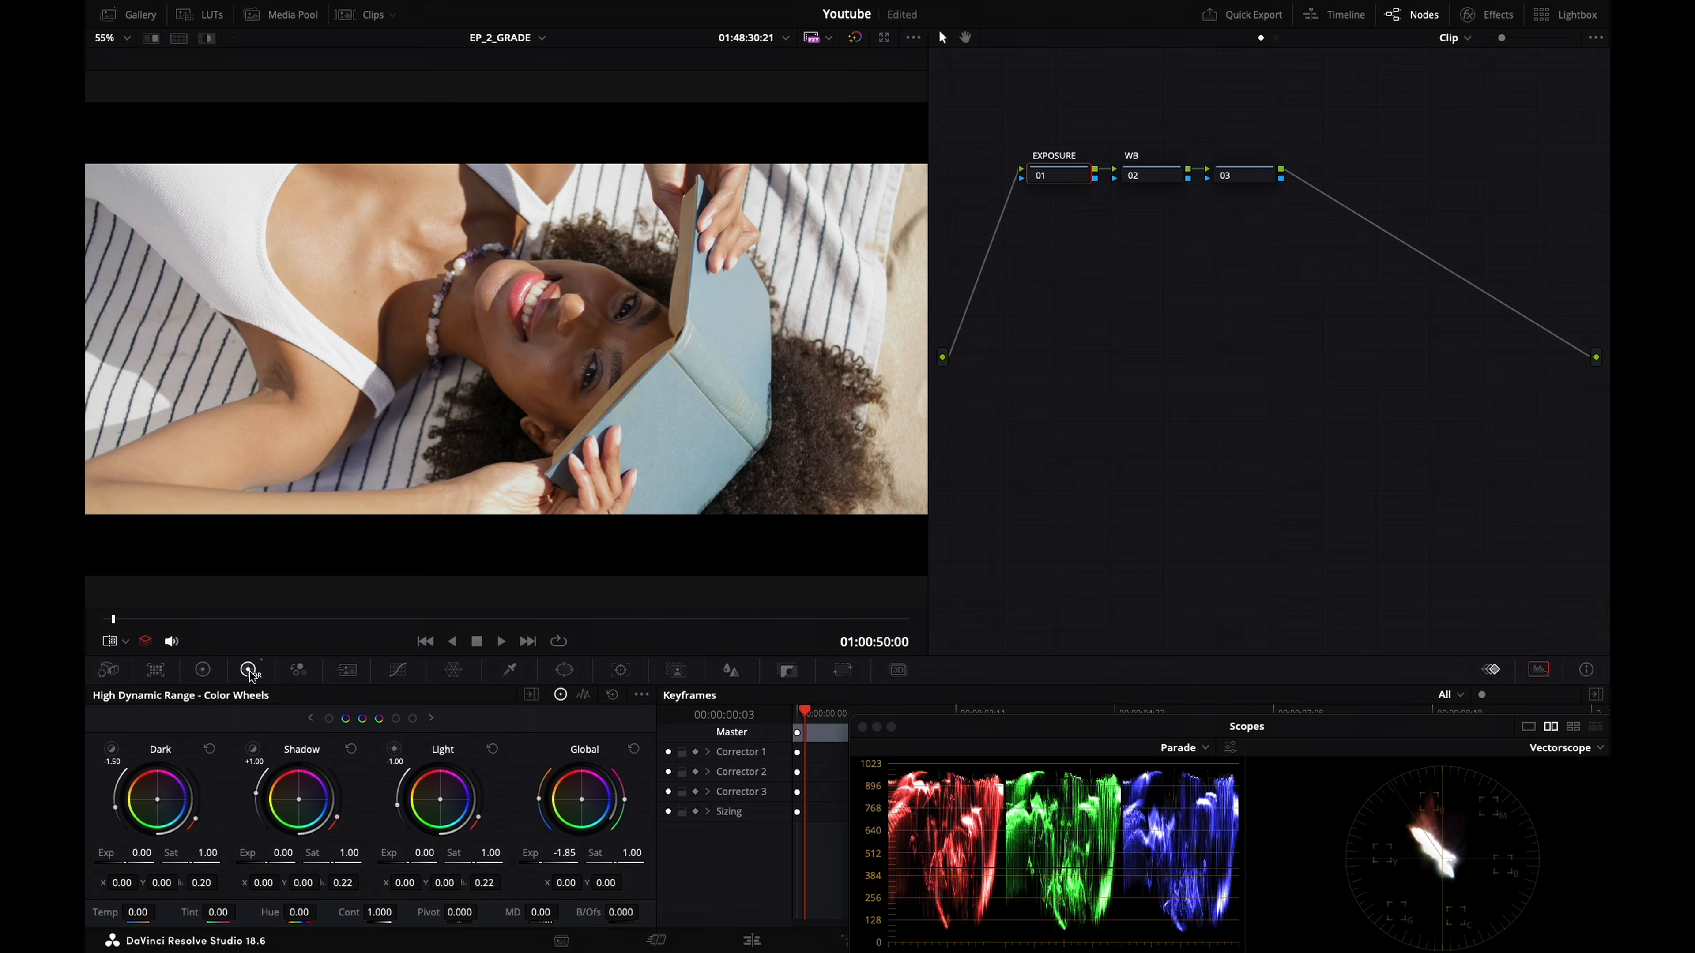
pyautogui.press('super+w')
pyautogui.press('super+w')
pyautogui.press('super+w')
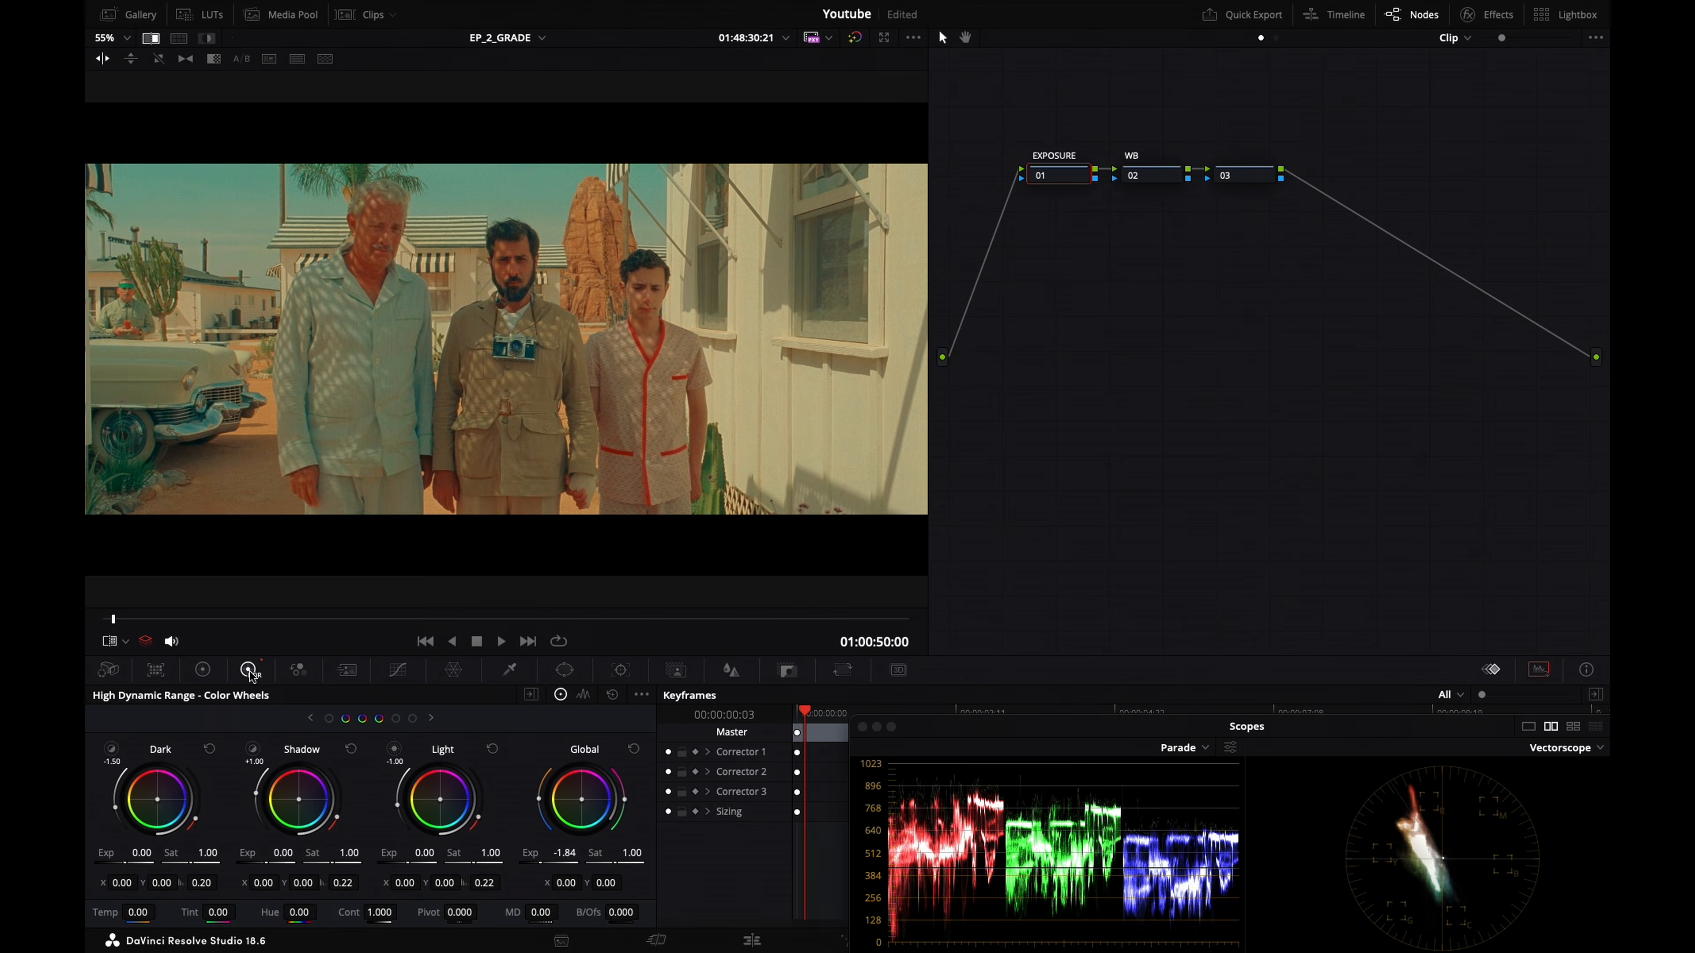
pyautogui.press('super+w')
# On the second clip's EXPOSURE node, set the HDR Global exposure to 0.34, checking against the reference and the ungraded image
pyautogui.press('Down')
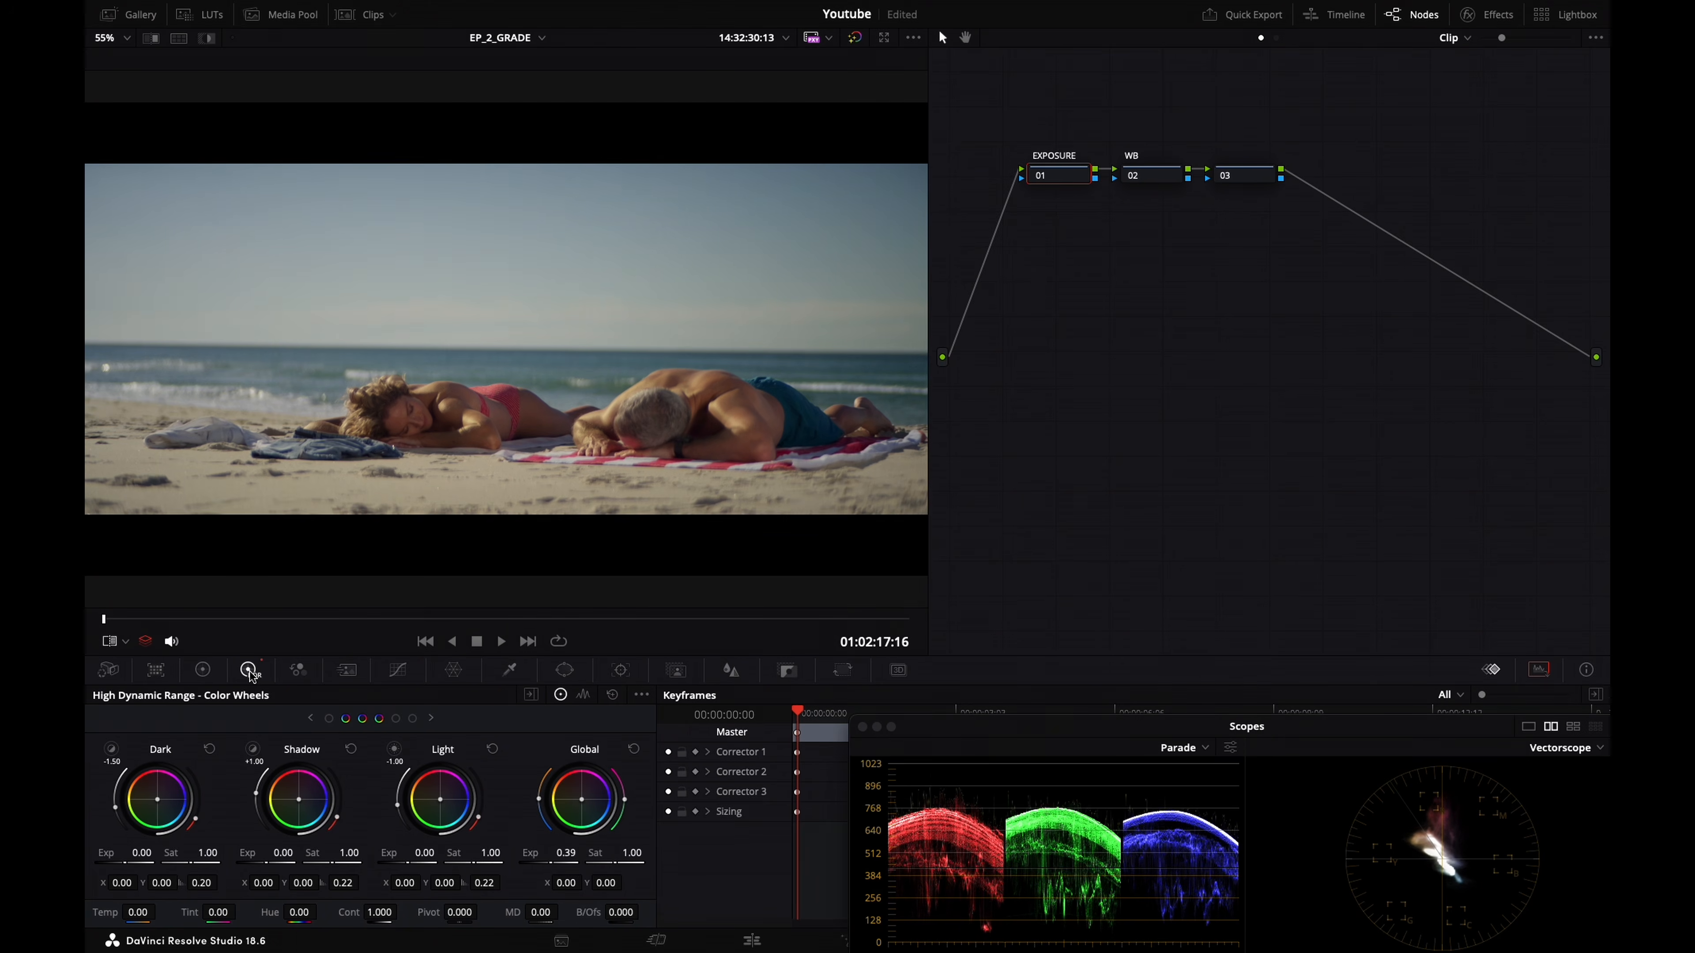
pyautogui.press('super+w')
pyautogui.press('super+w')
pyautogui.press('super+d')
pyautogui.press('super+d')
pyautogui.press('super+w')
pyautogui.press('super+w')
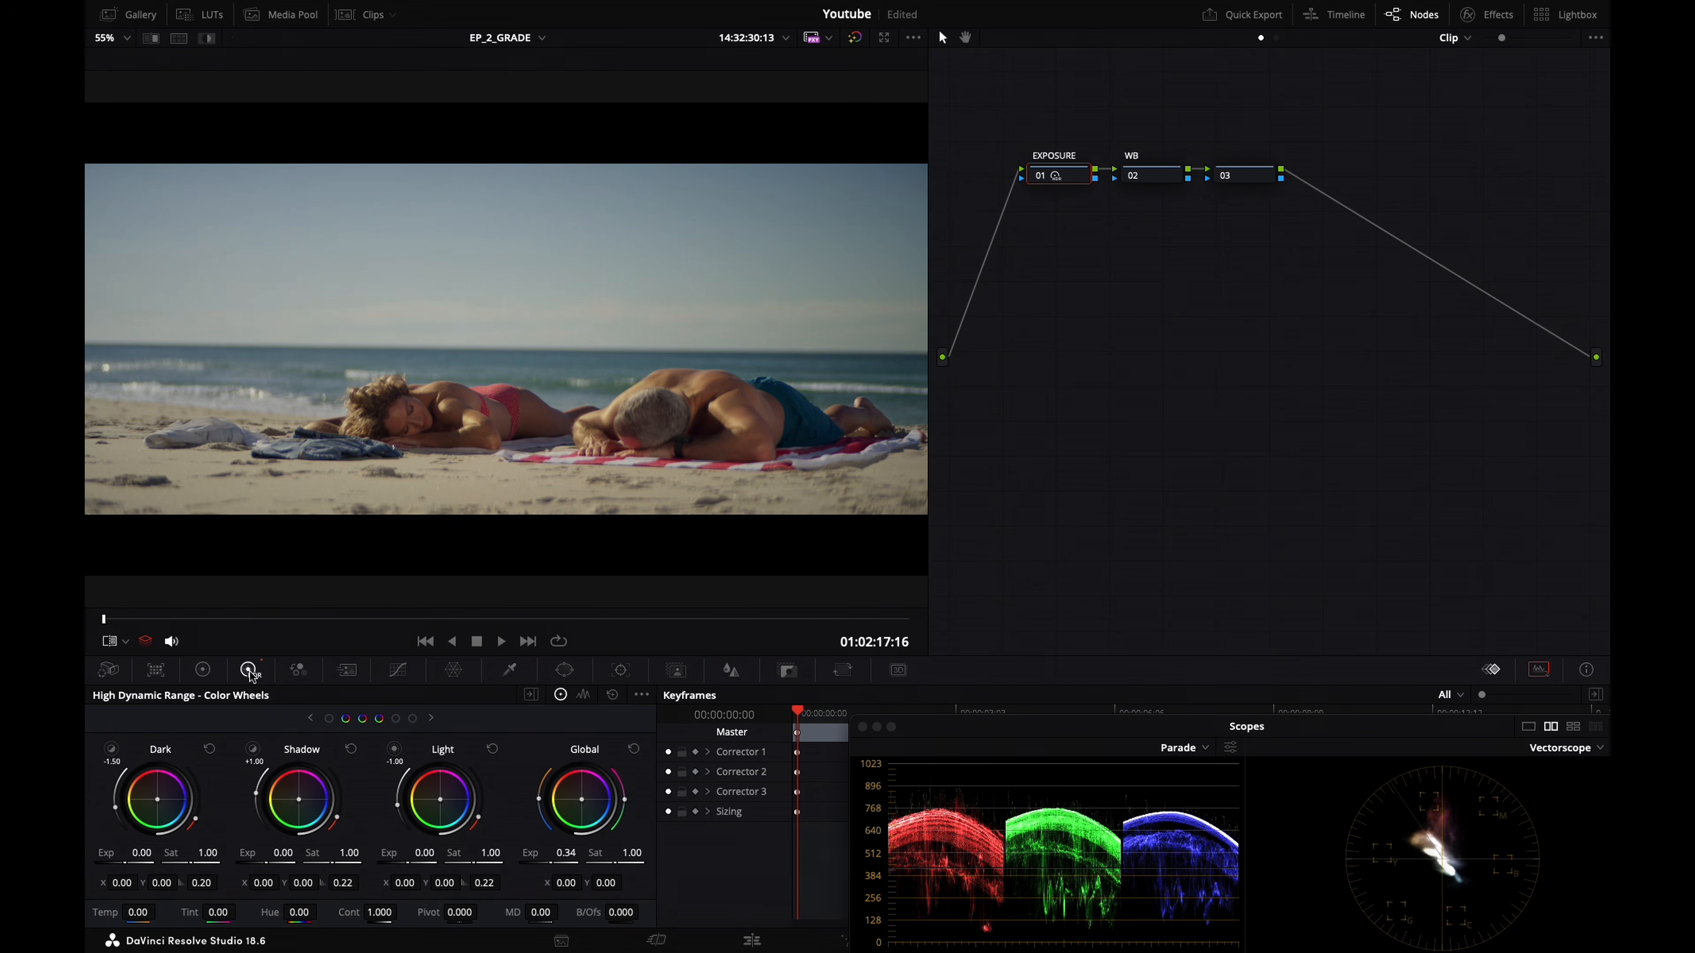
# Match the beach ball clip's HDR Global exposure to the reference still
pyautogui.press('Down')
pyautogui.press('super+w')
pyautogui.press('super+w')
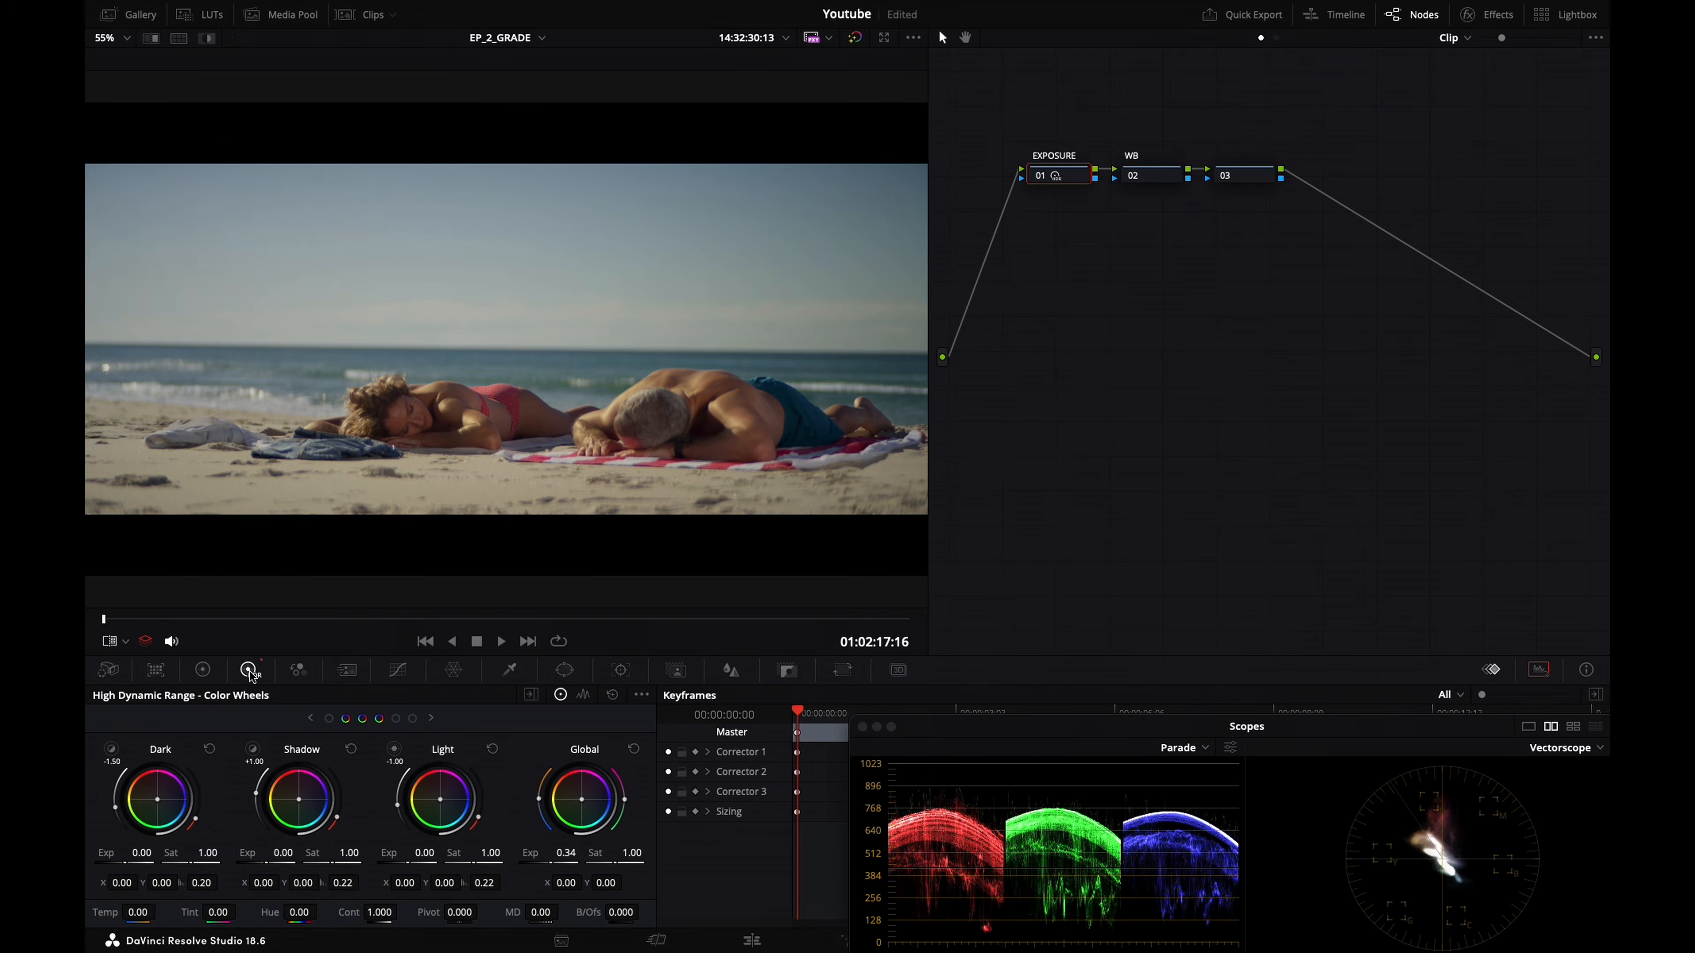
# On the second clip's WB node, shift the primary Offset to about 25.25 red, 26.24 green and 23.20 blue, comparing with the reference
pyautogui.hotkey('shift', "'")
pyautogui.click(249, 671)
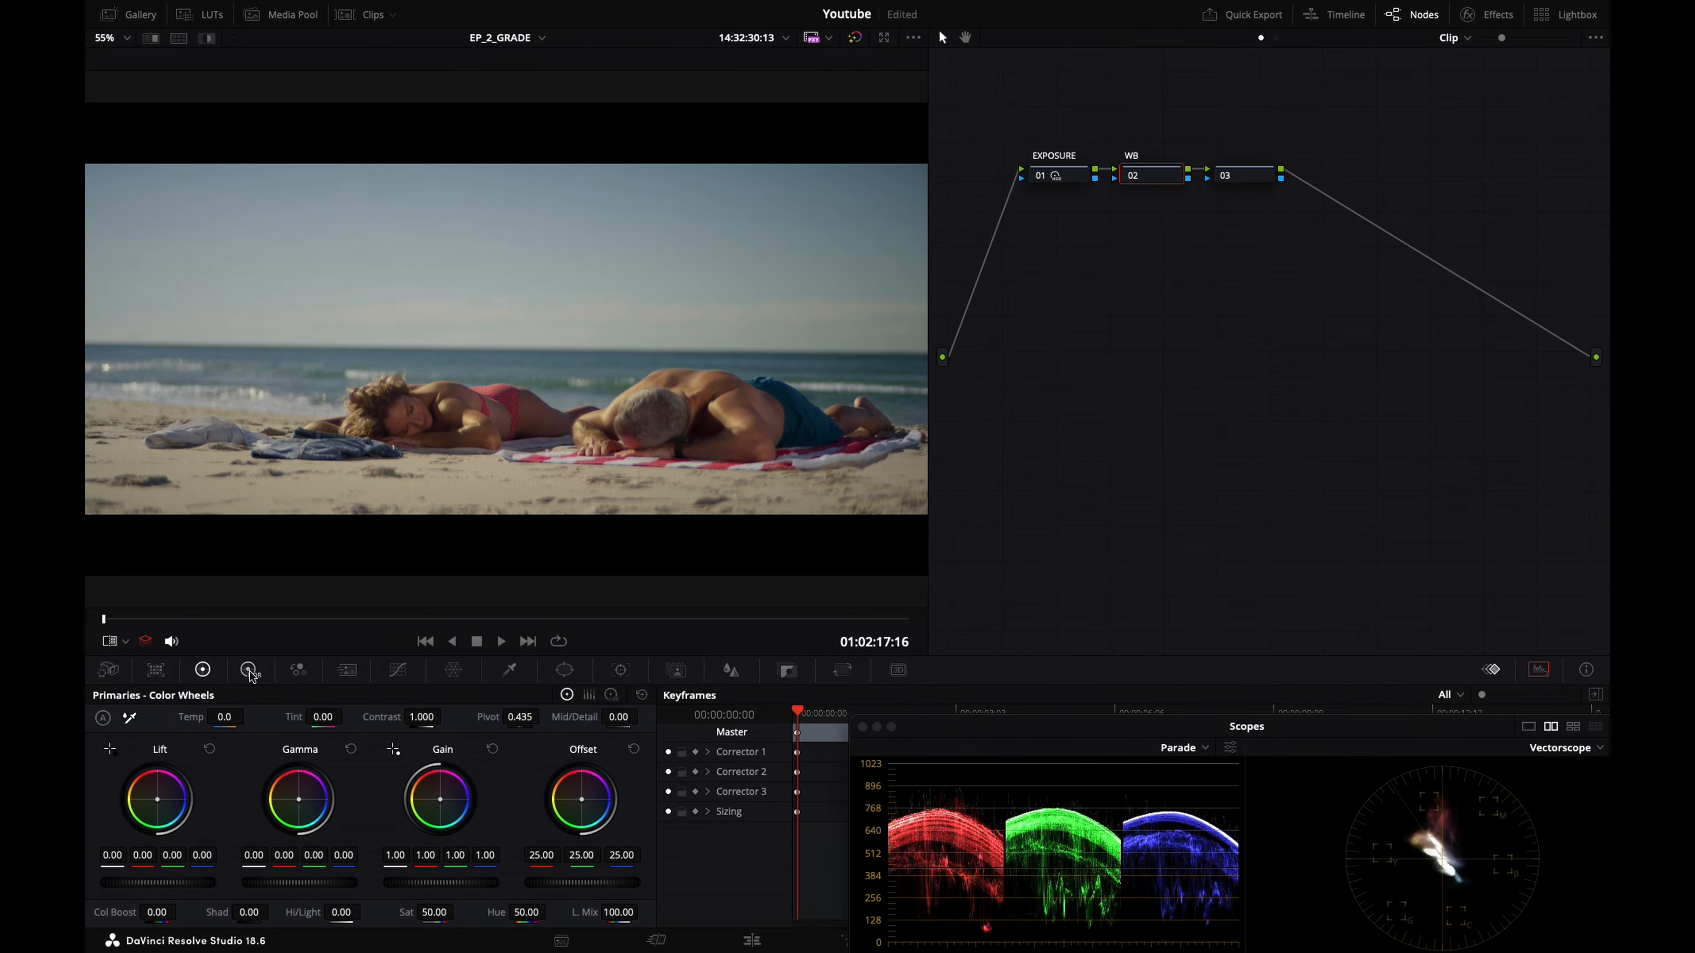
pyautogui.hotkey('ctrl', 'w')
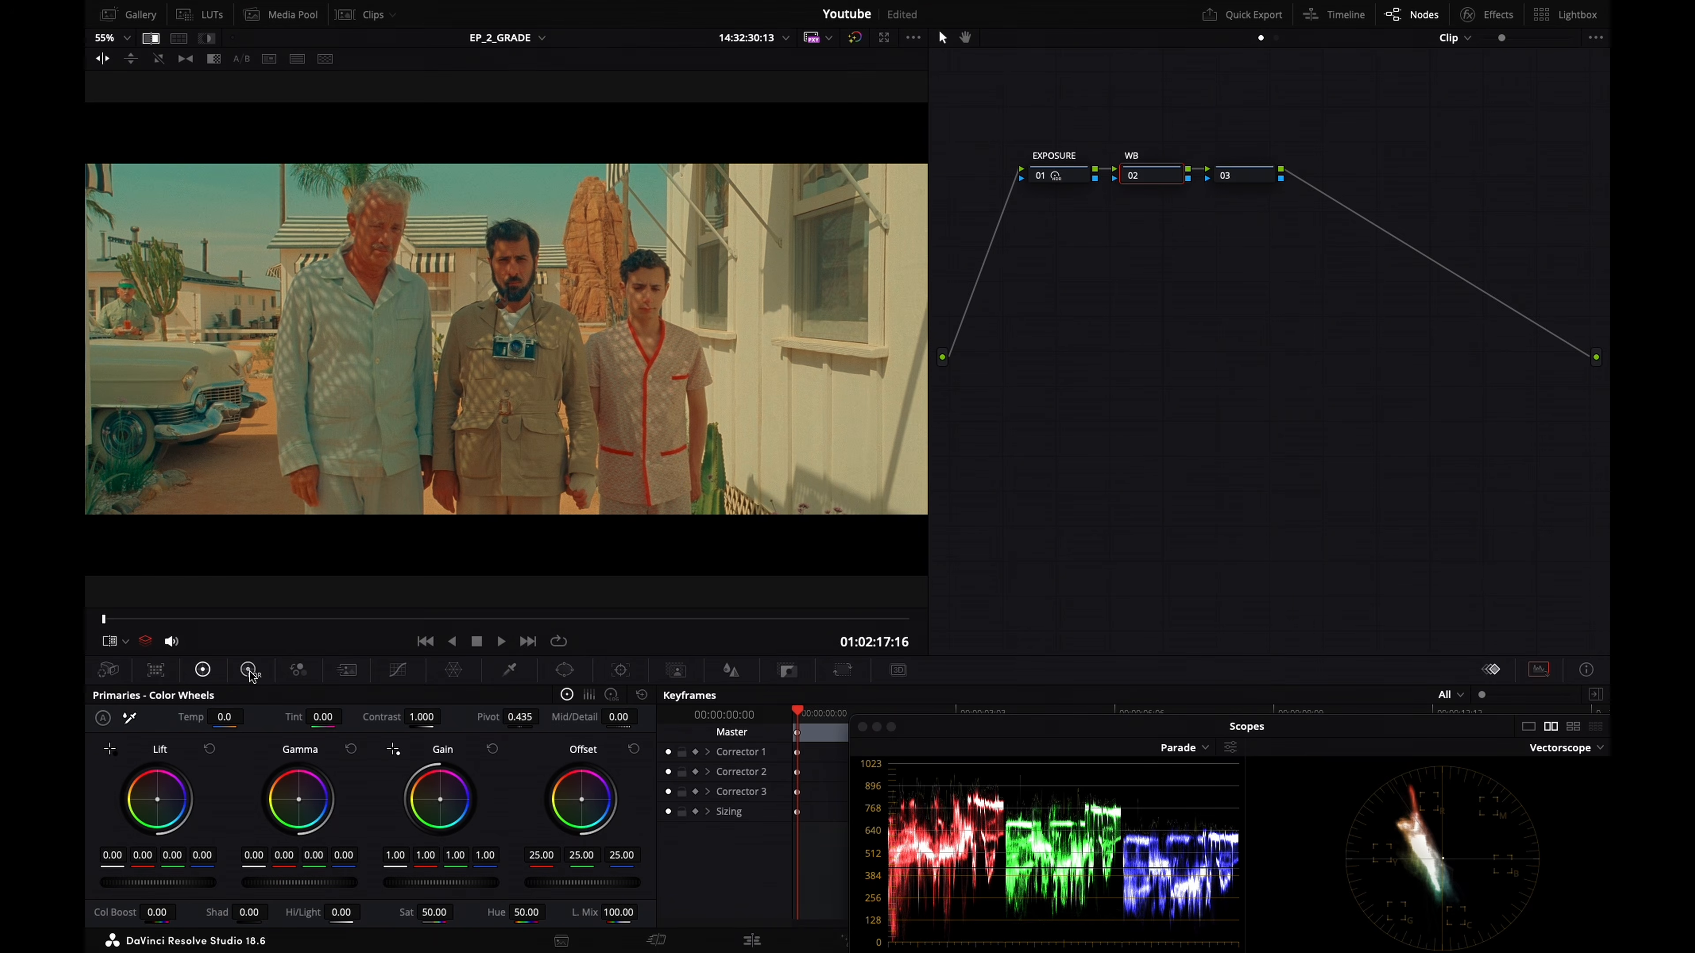
pyautogui.press('super+w')
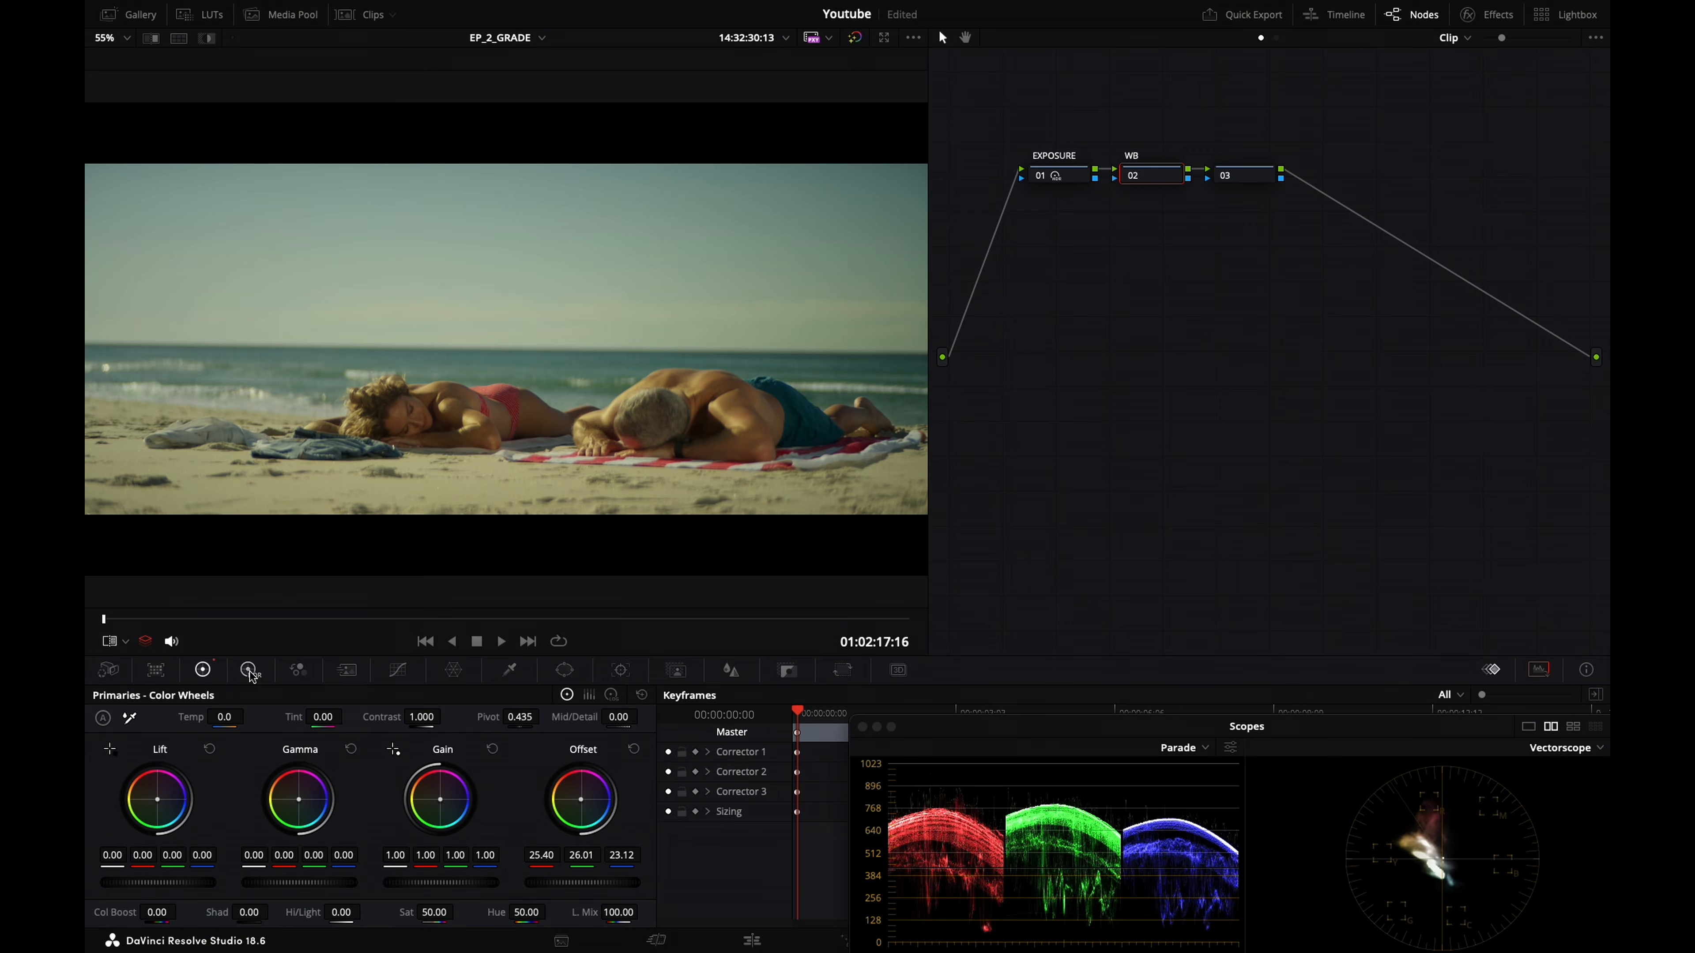
pyautogui.press('super+w')
pyautogui.press('super+w')
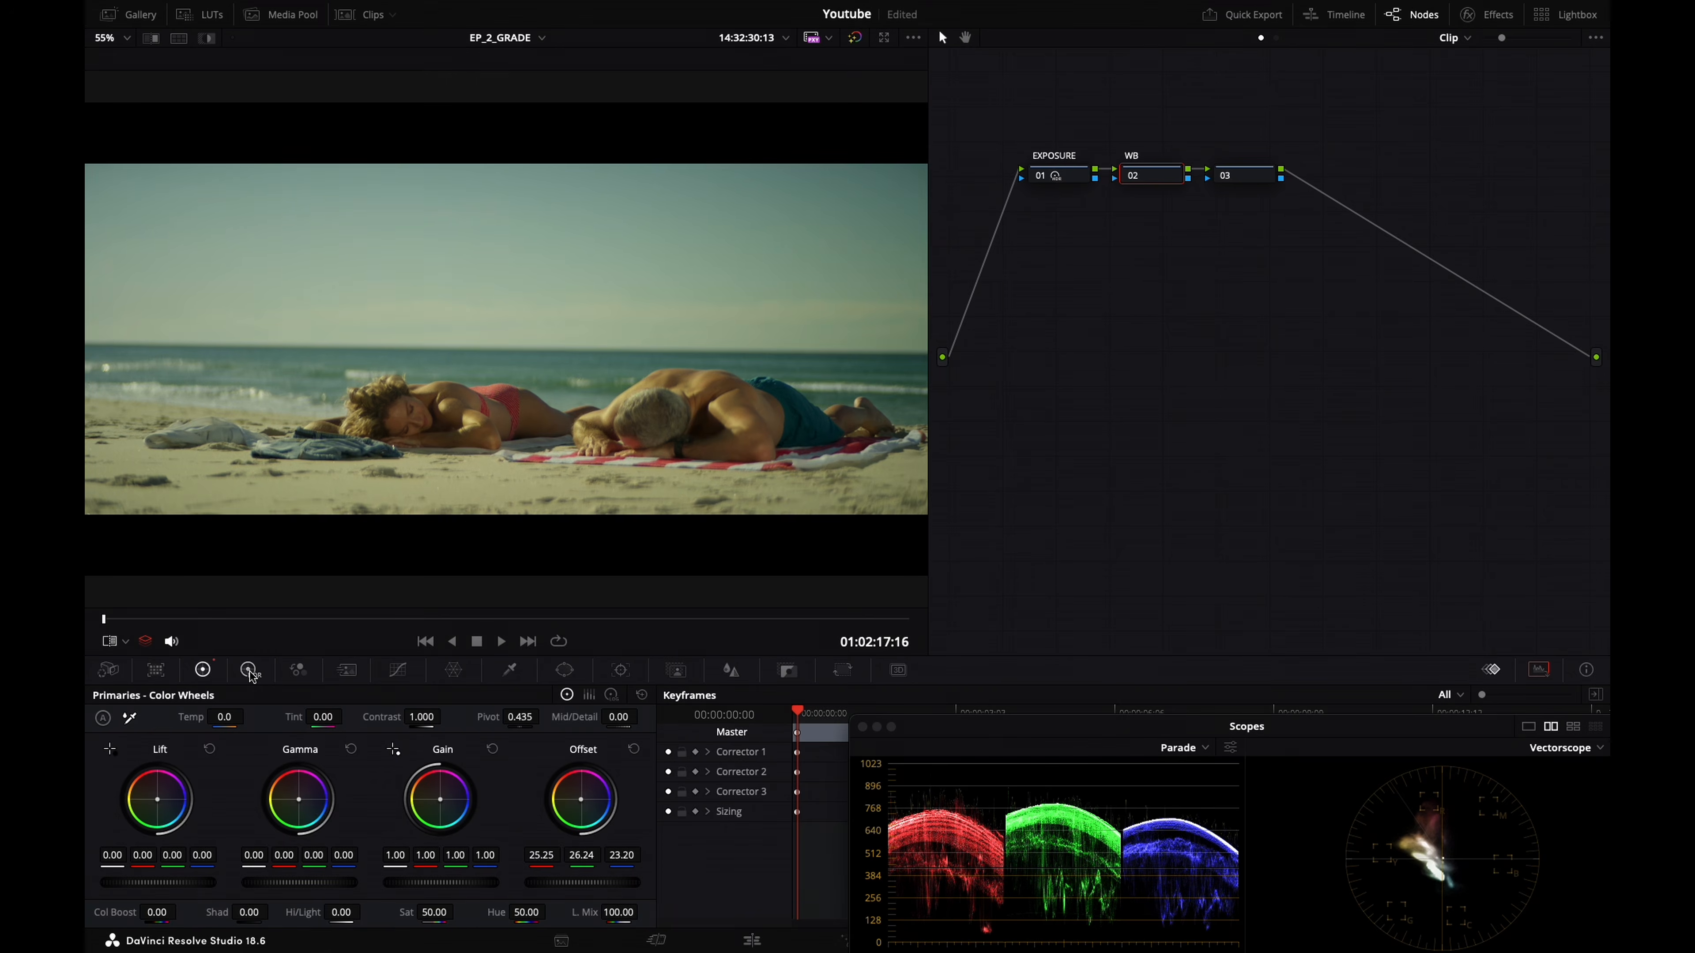
# Refine the second clip's WB Offset to 25.48 red, 26.20 green and 22.78 blue against the reference, and grab a still
pyautogui.press('super+w')
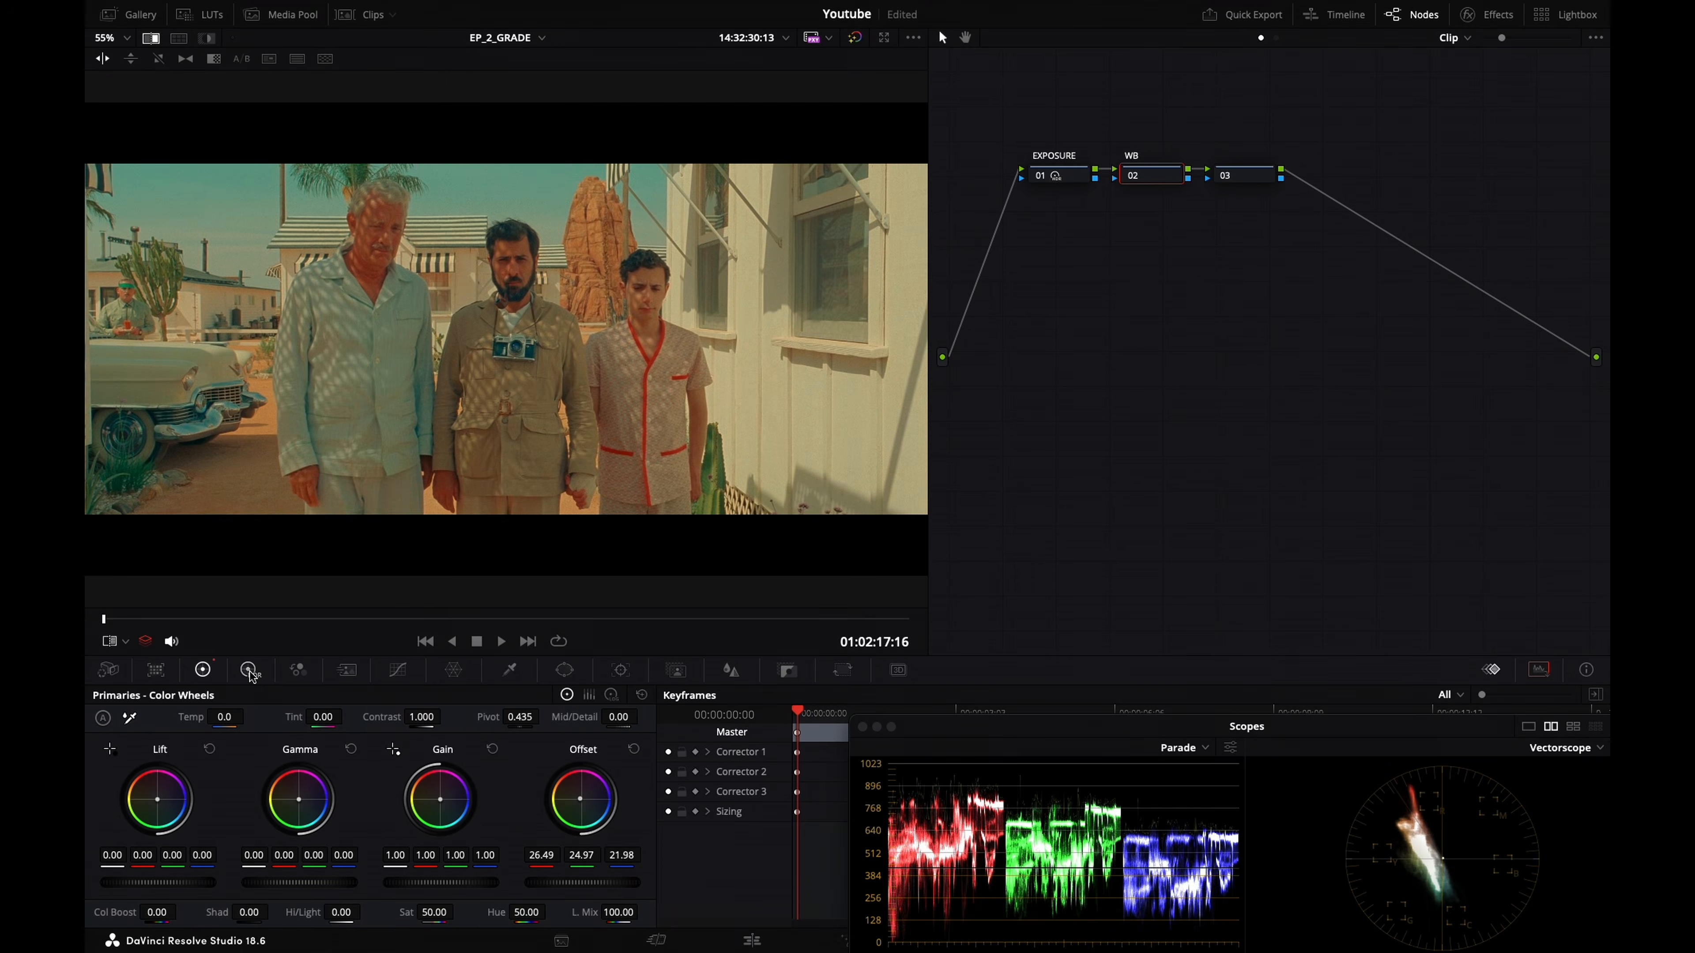
pyautogui.press('super+w')
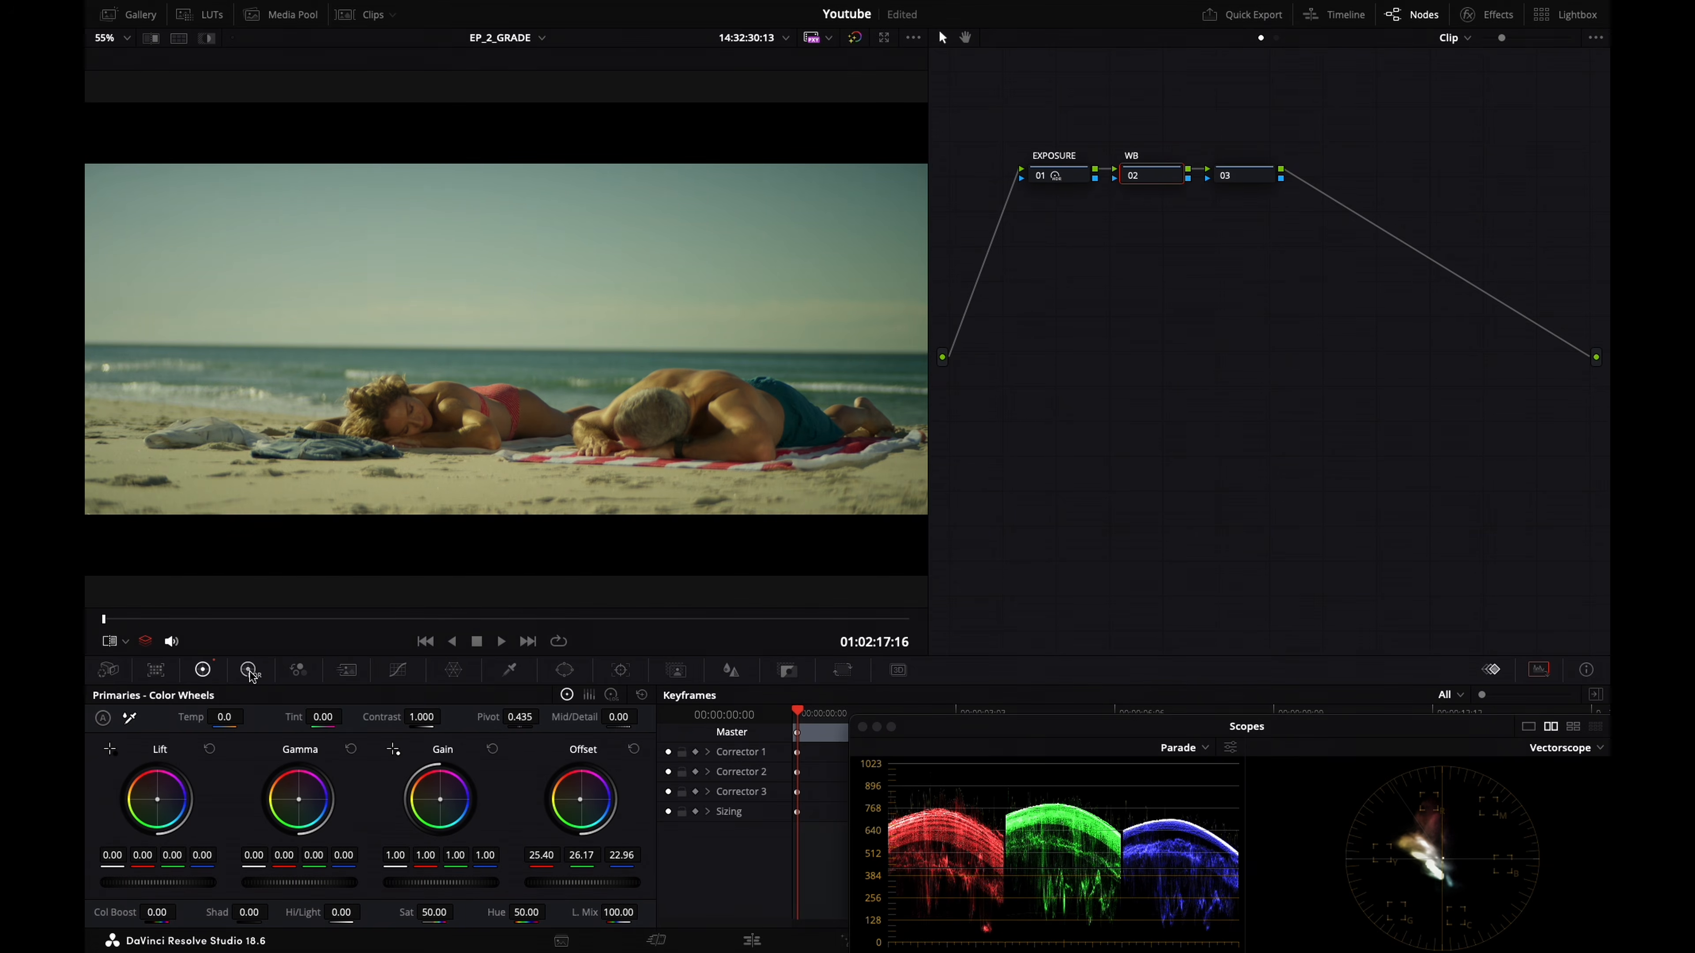
pyautogui.press('super+w')
pyautogui.press('super+w')
pyautogui.press('super+w')
pyautogui.press('super+w')
pyautogui.press('super+w')
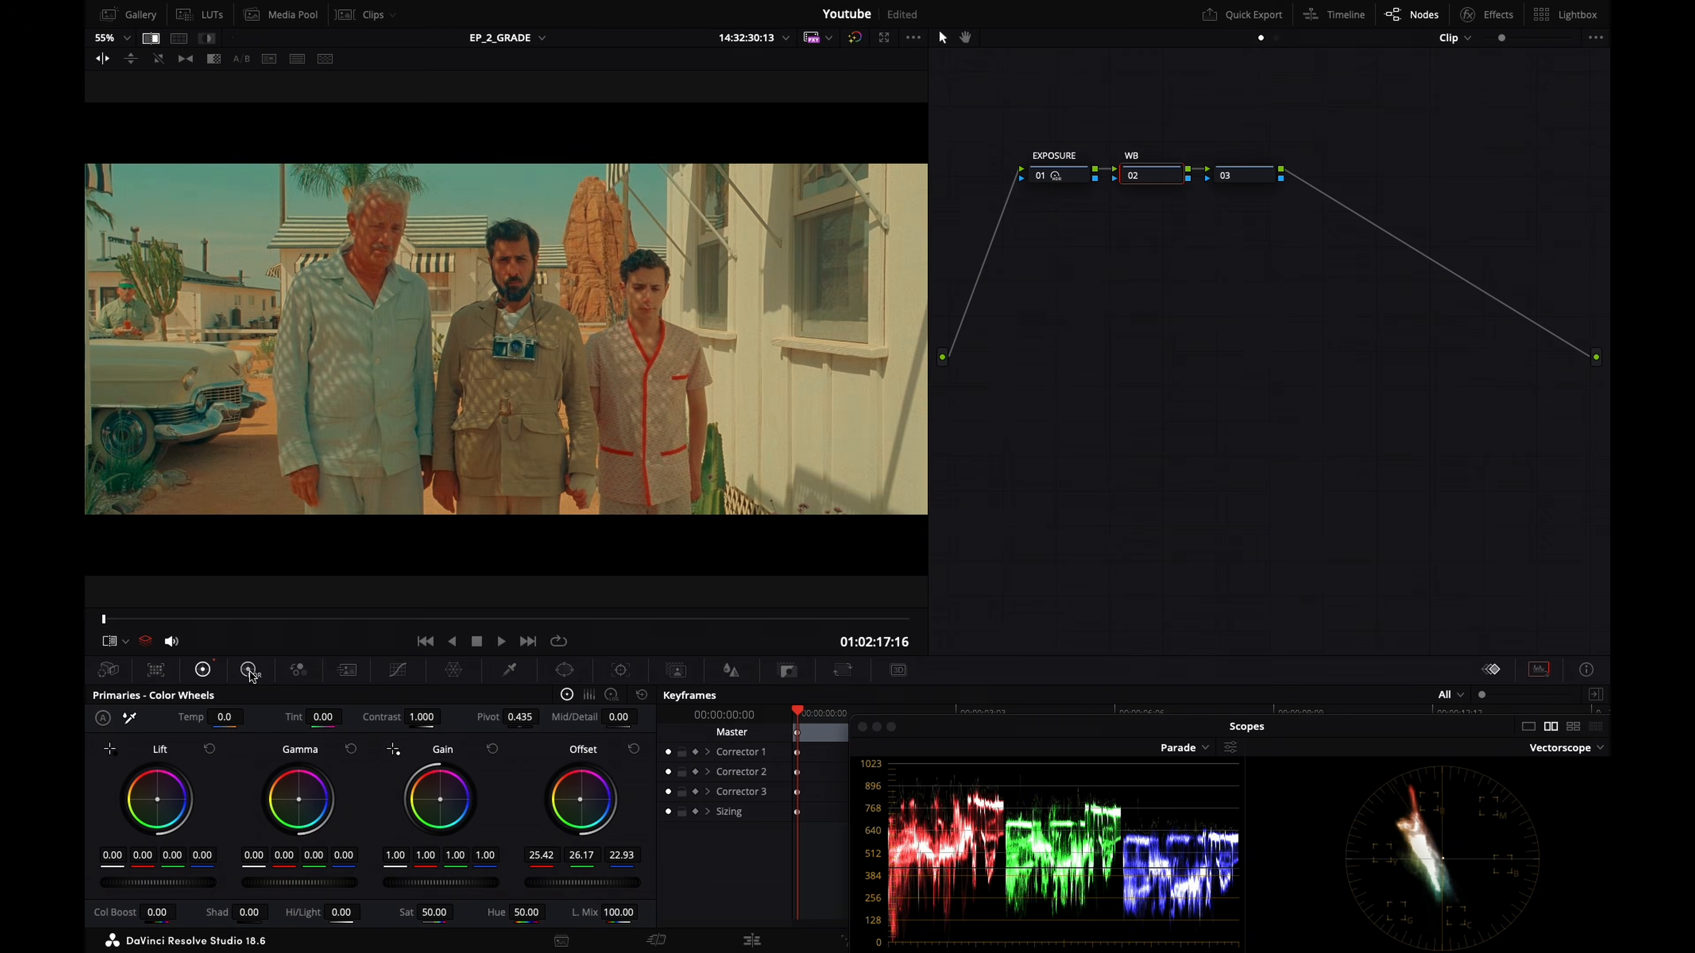
pyautogui.press('super+w')
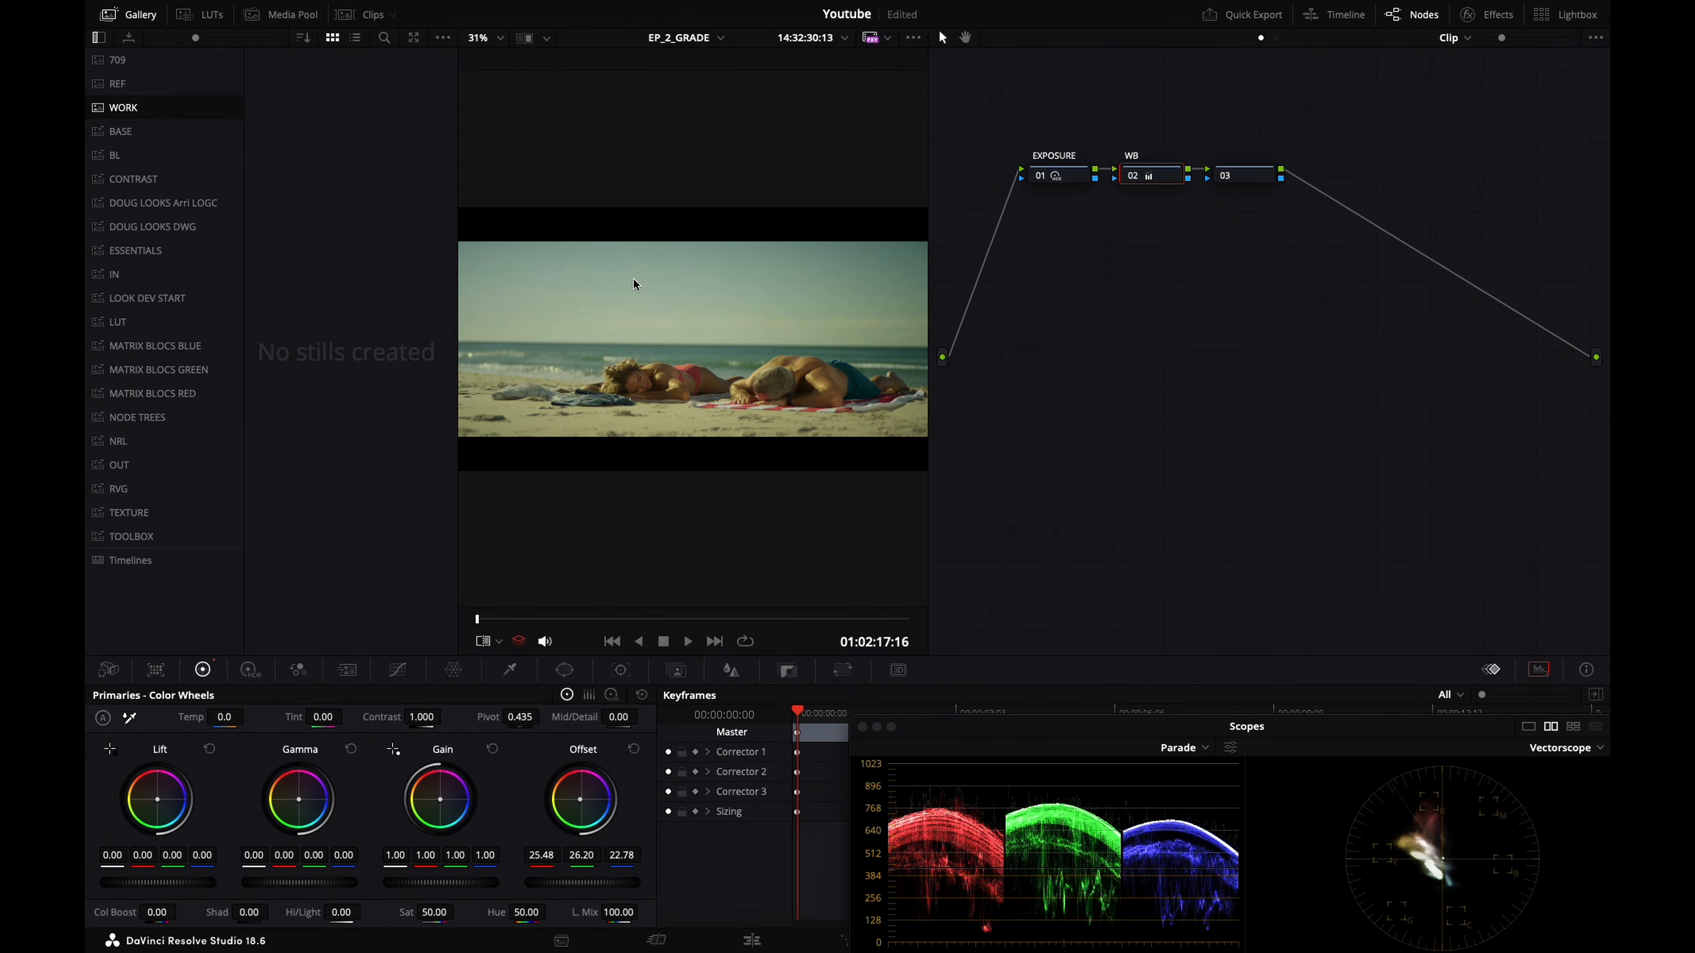
pyautogui.press('alt+super+g')
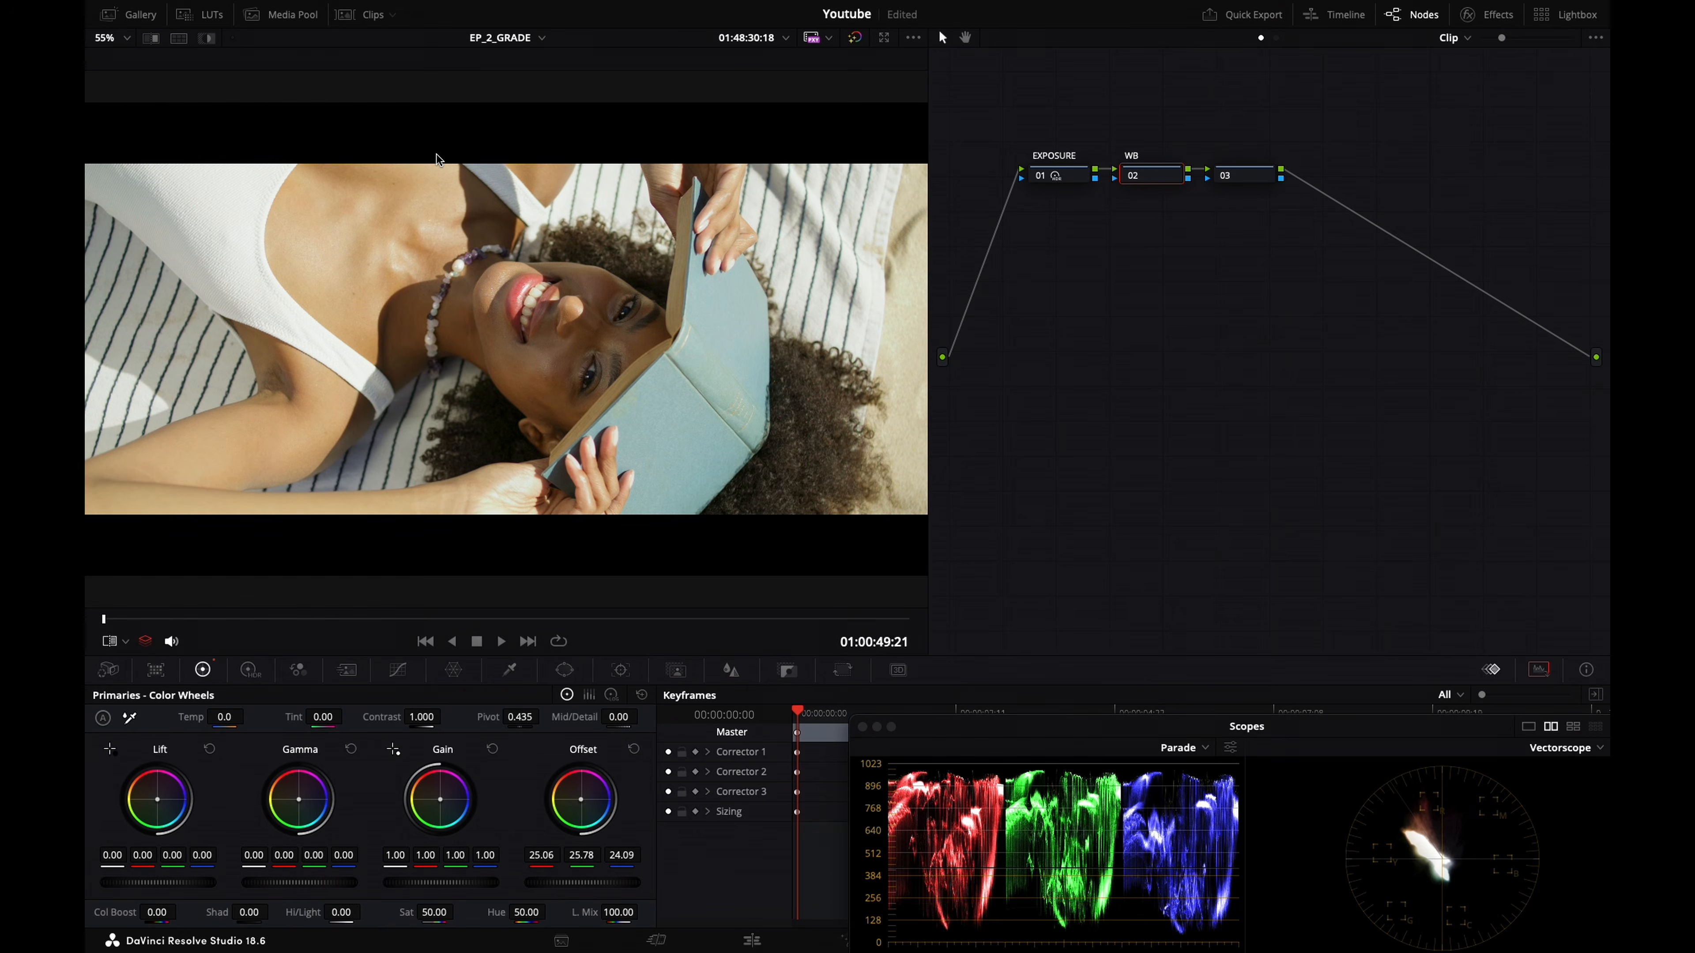
# Balance the first clip's WB node with Offset at about 24.68 red, 26.74 green and 23.90 blue, comparing it with the still
pyautogui.press('super+w')
pyautogui.press('super+w')
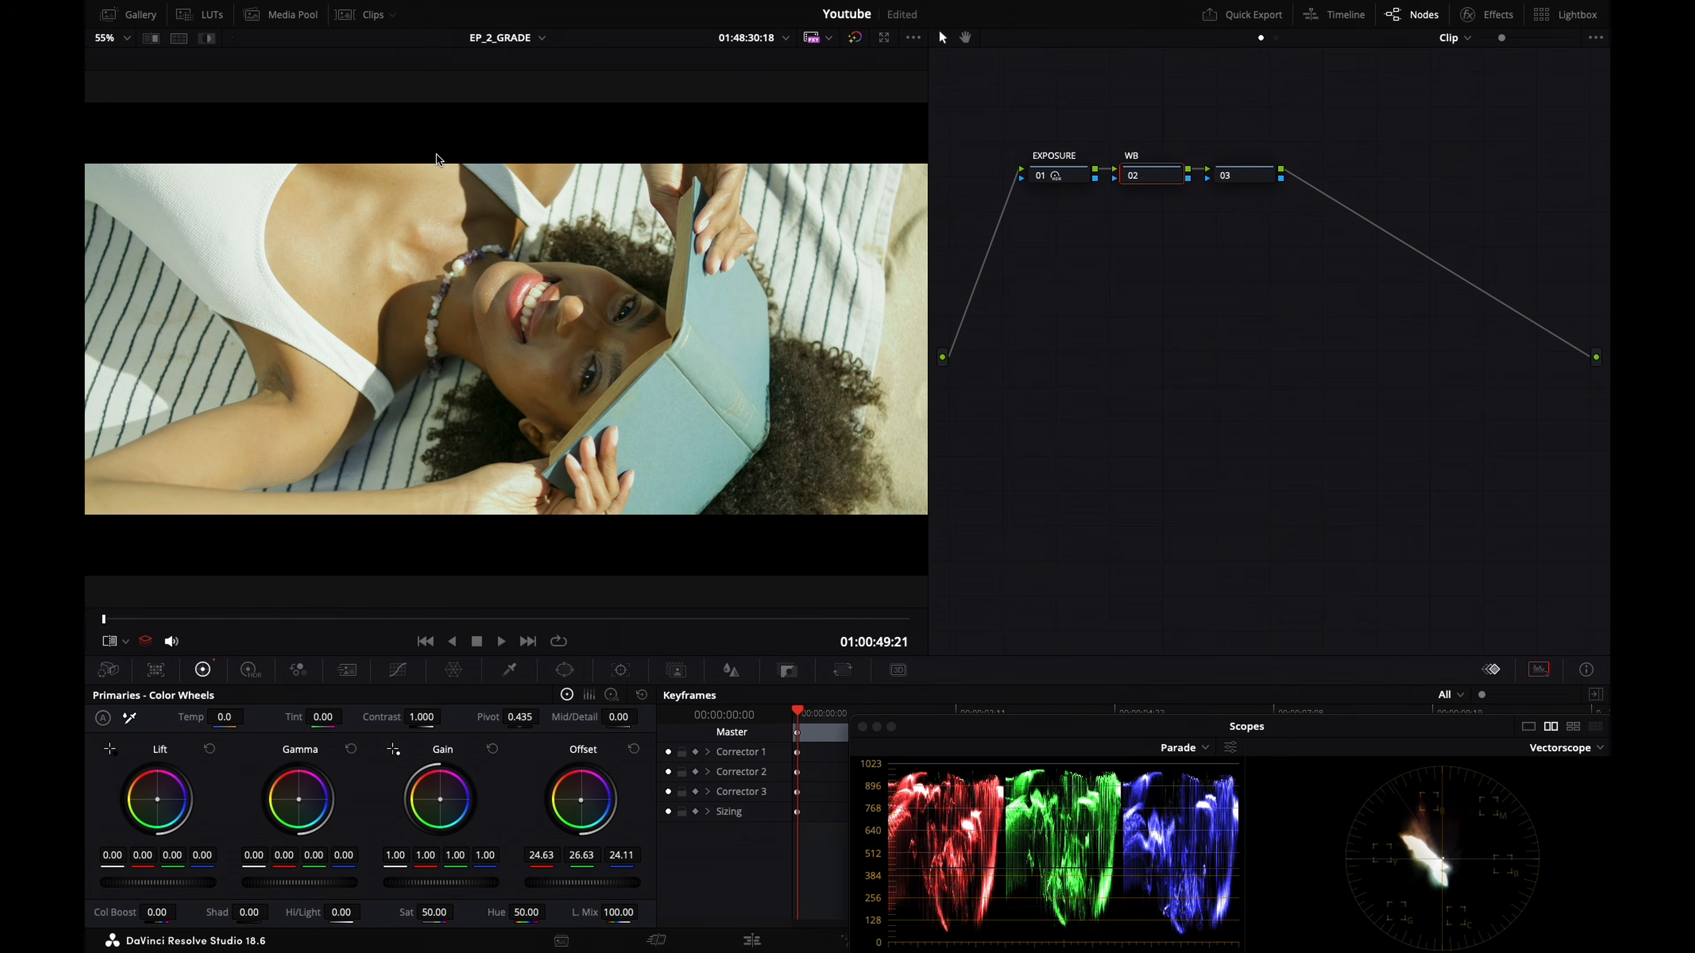
pyautogui.press('super+w')
pyautogui.press('super+w')
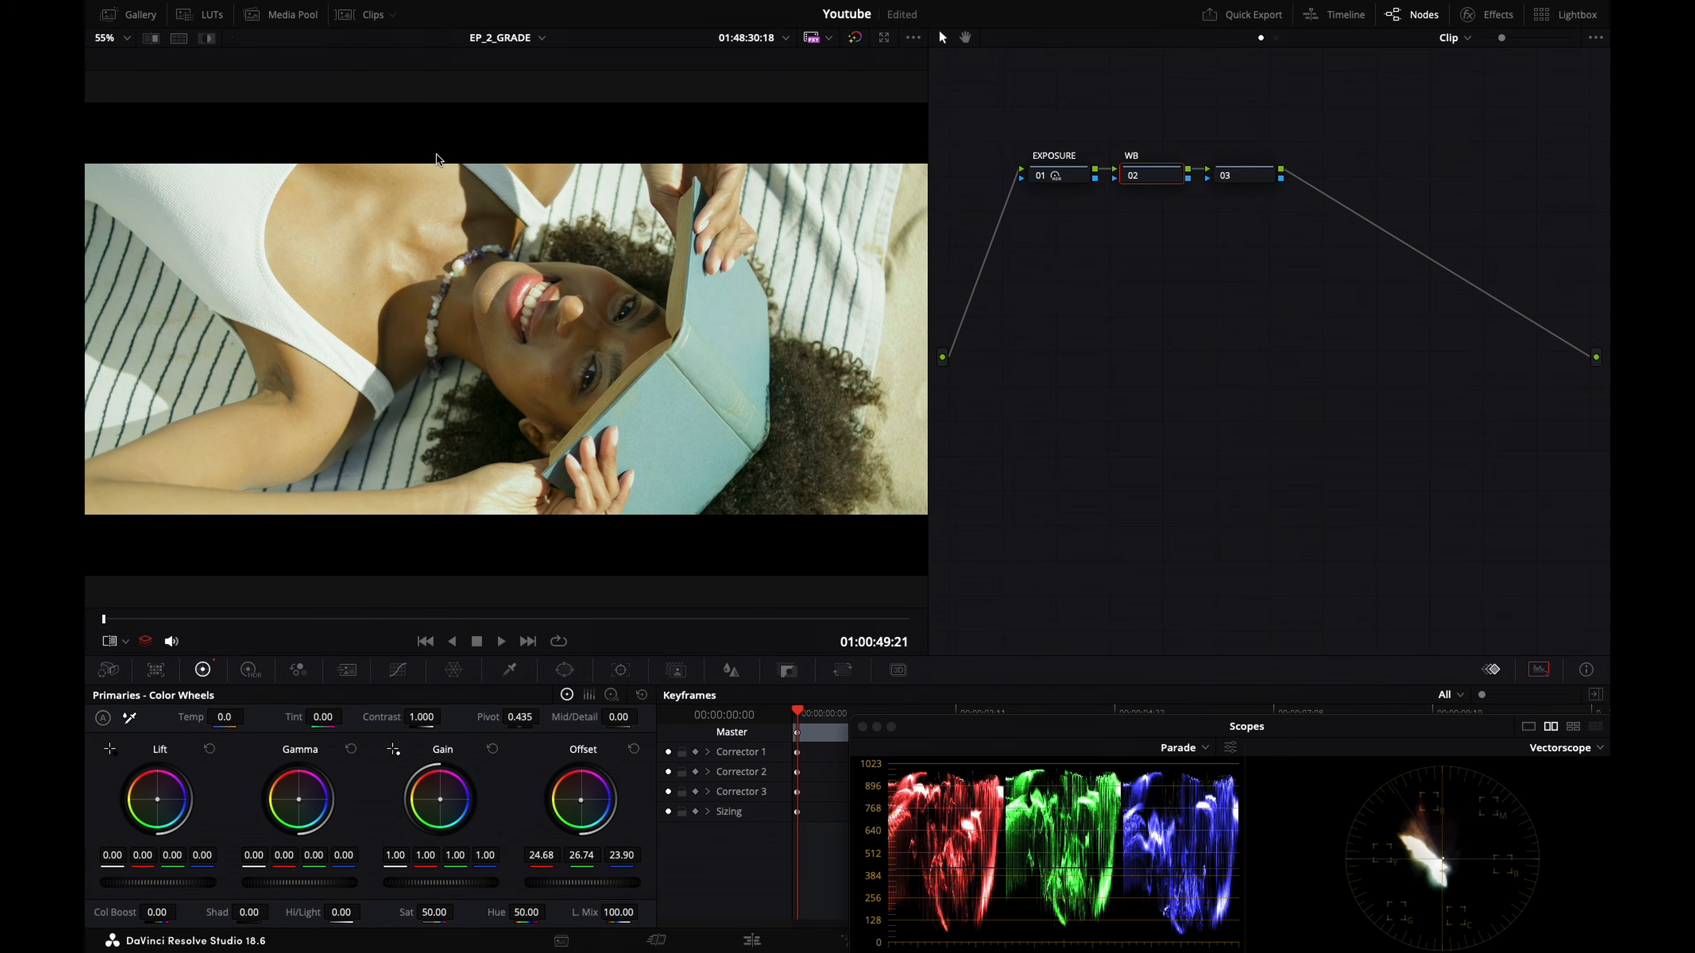
pyautogui.press('super+w')
pyautogui.press('super+w')
pyautogui.press('super+w')
pyautogui.press('super+w')
# Balance the beach ball clip's WB node with Offset at 25.40 red, 26.86 green and 22.34 blue, comparing it with the still
pyautogui.press('Down')
pyautogui.press('Down')
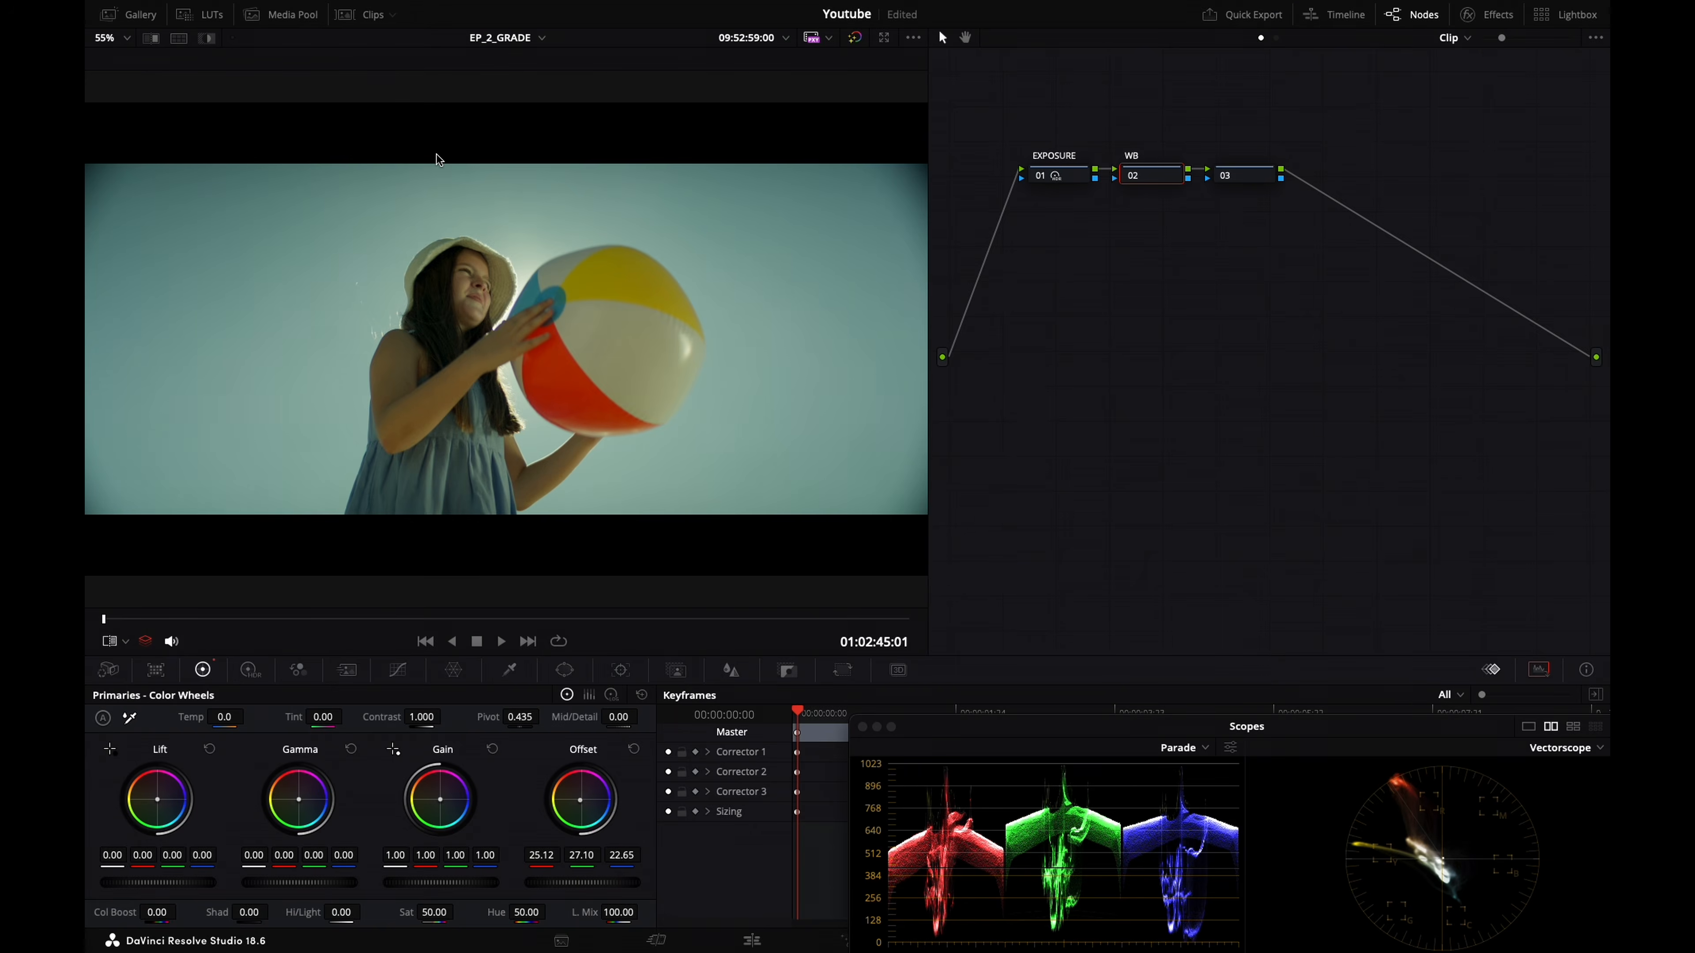
pyautogui.press('super+w')
pyautogui.press('super+w')
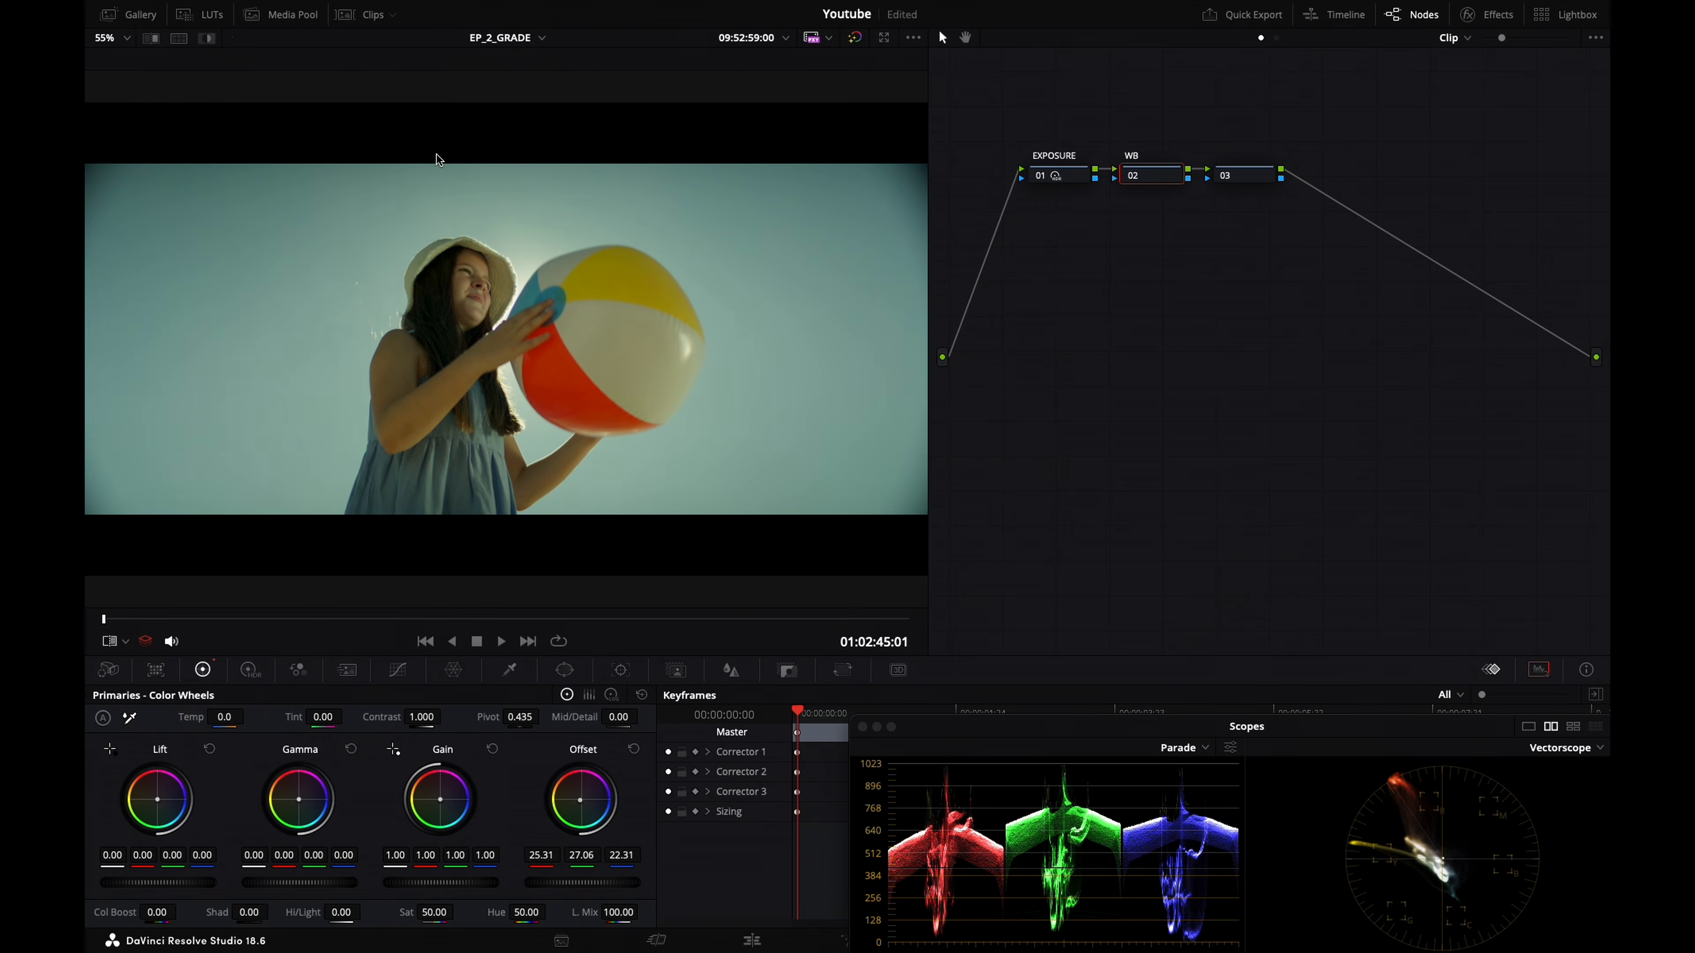
pyautogui.press('super+w')
pyautogui.press('super+w')
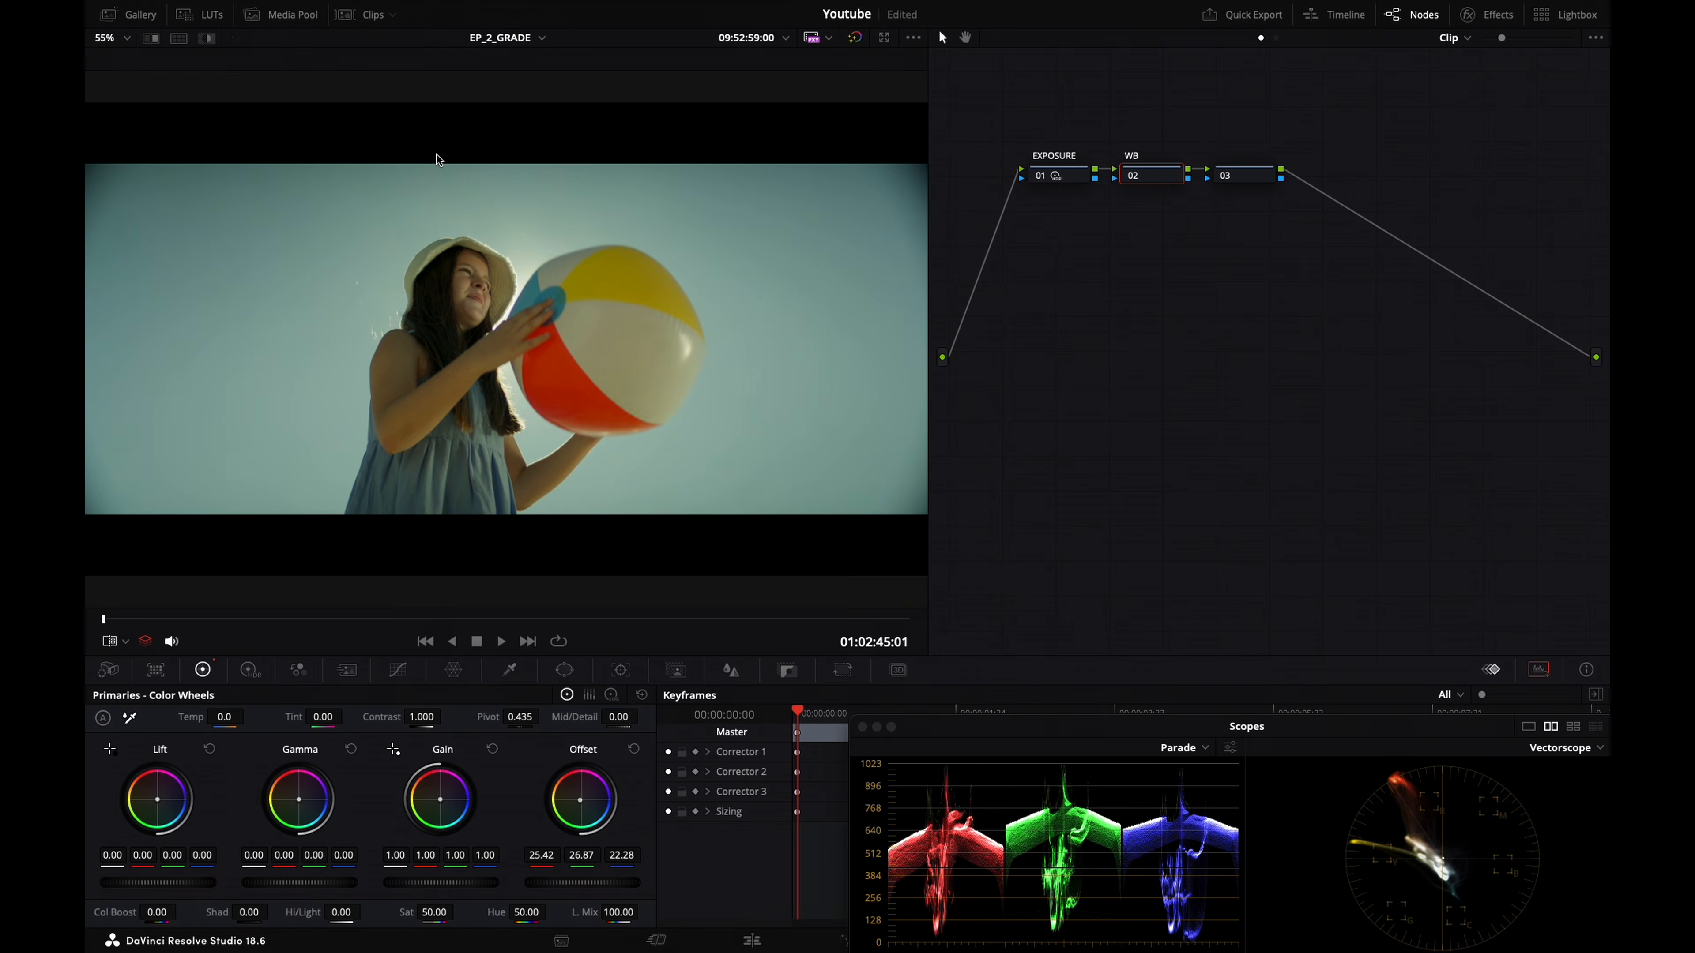
pyautogui.press('super+w')
pyautogui.press('super+w')
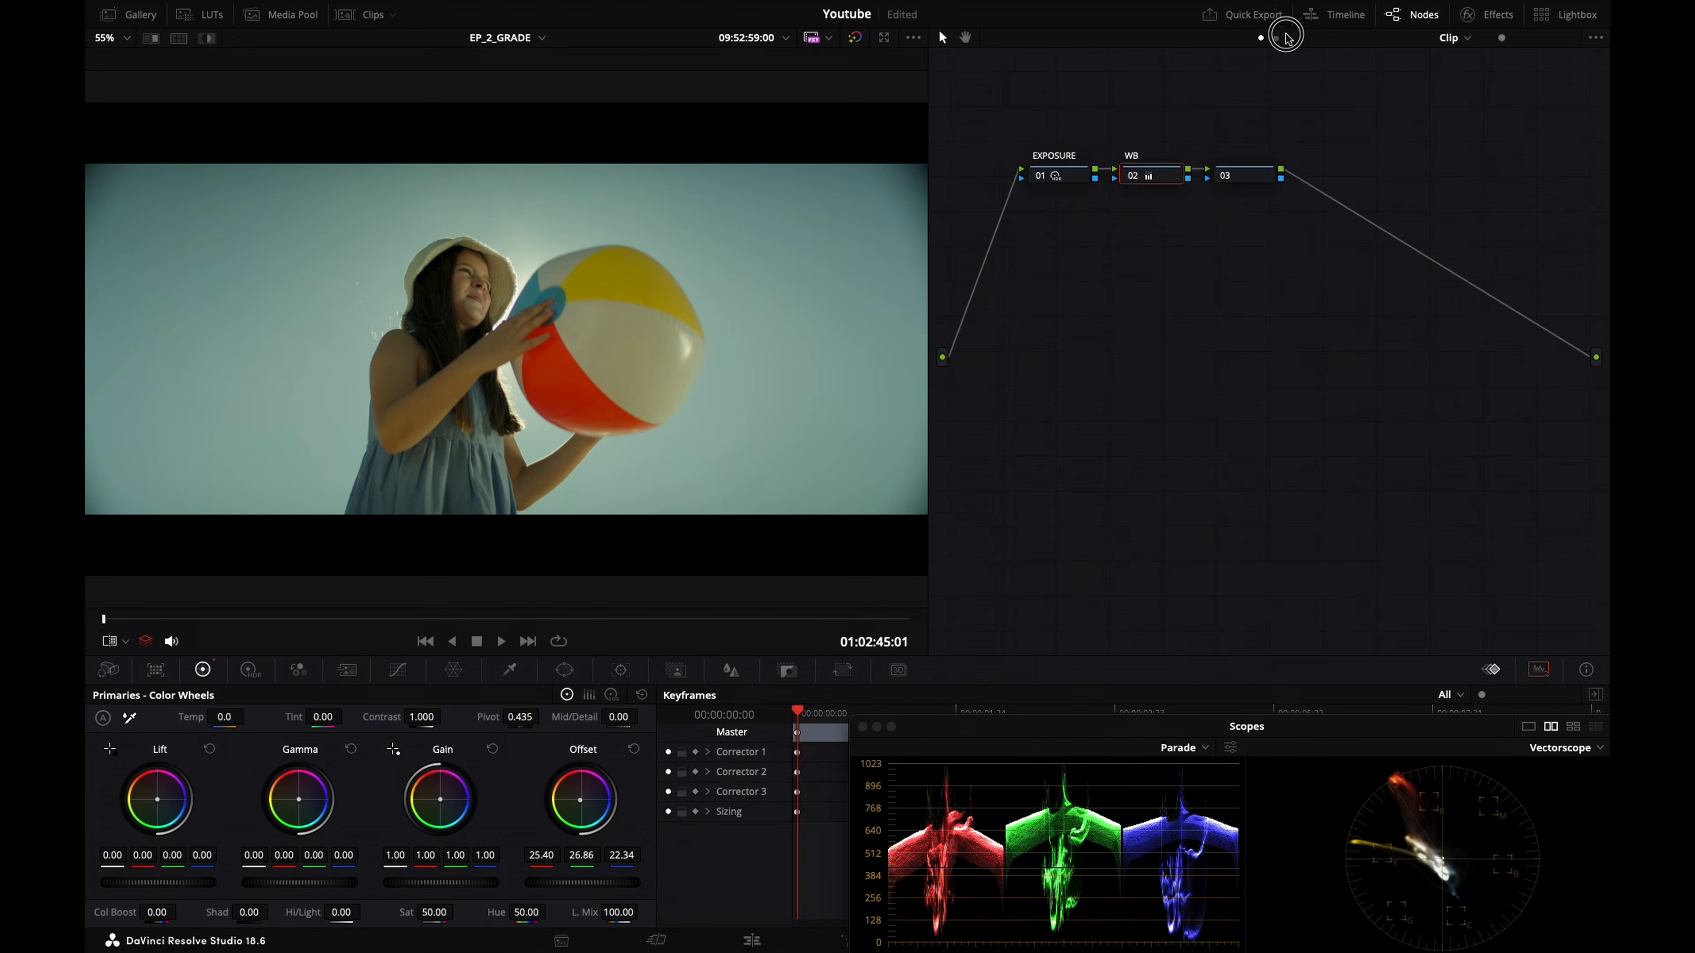
# Apply the Contrast DWG still from the BASE gallery album to node 01 of the timeline-level node graph, and close the gallery
pyautogui.press('Delete')
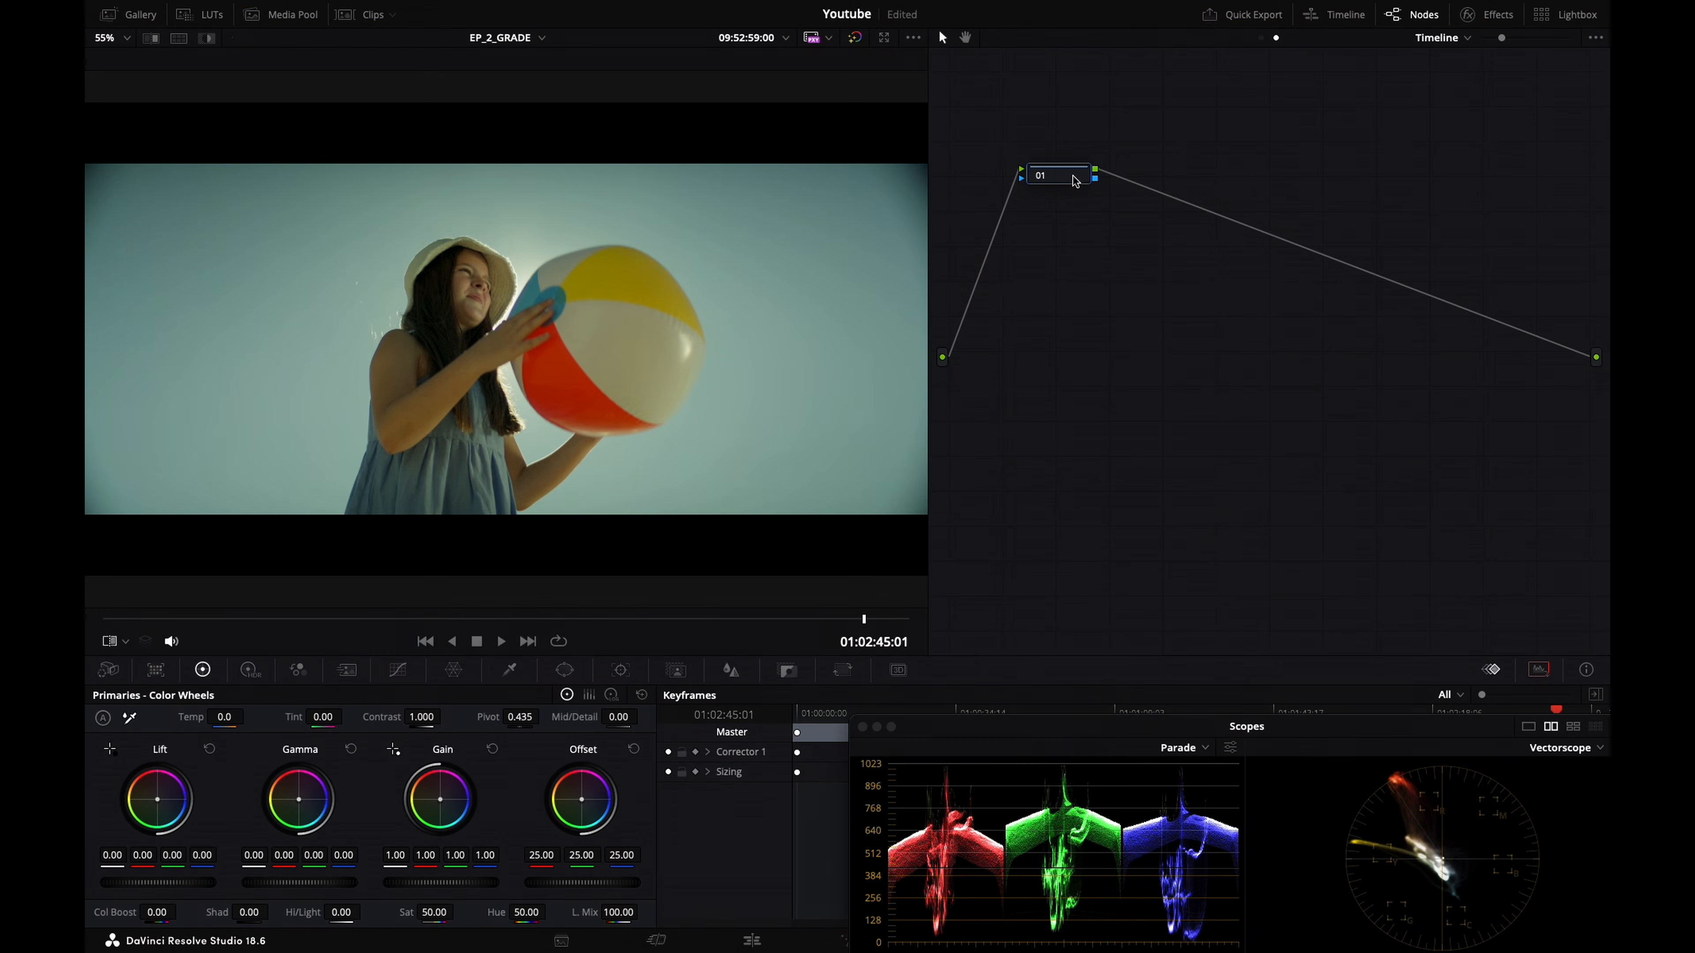
pyautogui.click(142, 14)
pyautogui.click(120, 131)
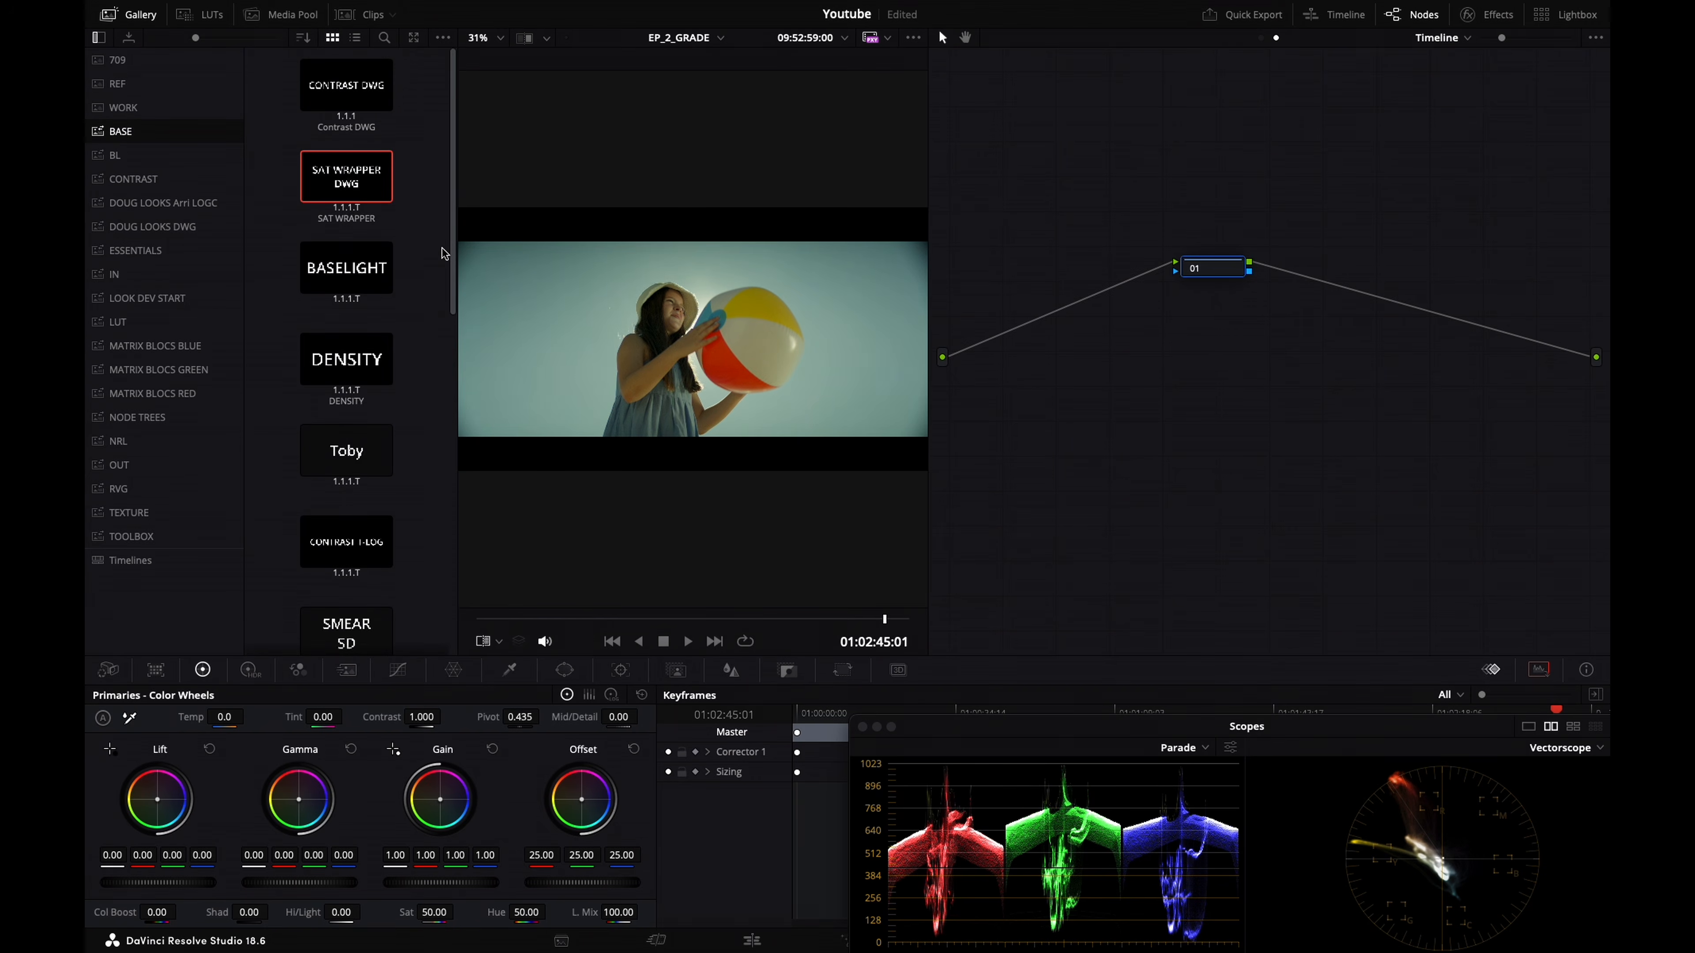
pyautogui.scroll(-1, 446, 226)
pyautogui.moveTo(345, 73); pyautogui.dragTo(1199, 261)
pyautogui.click(144, 14)
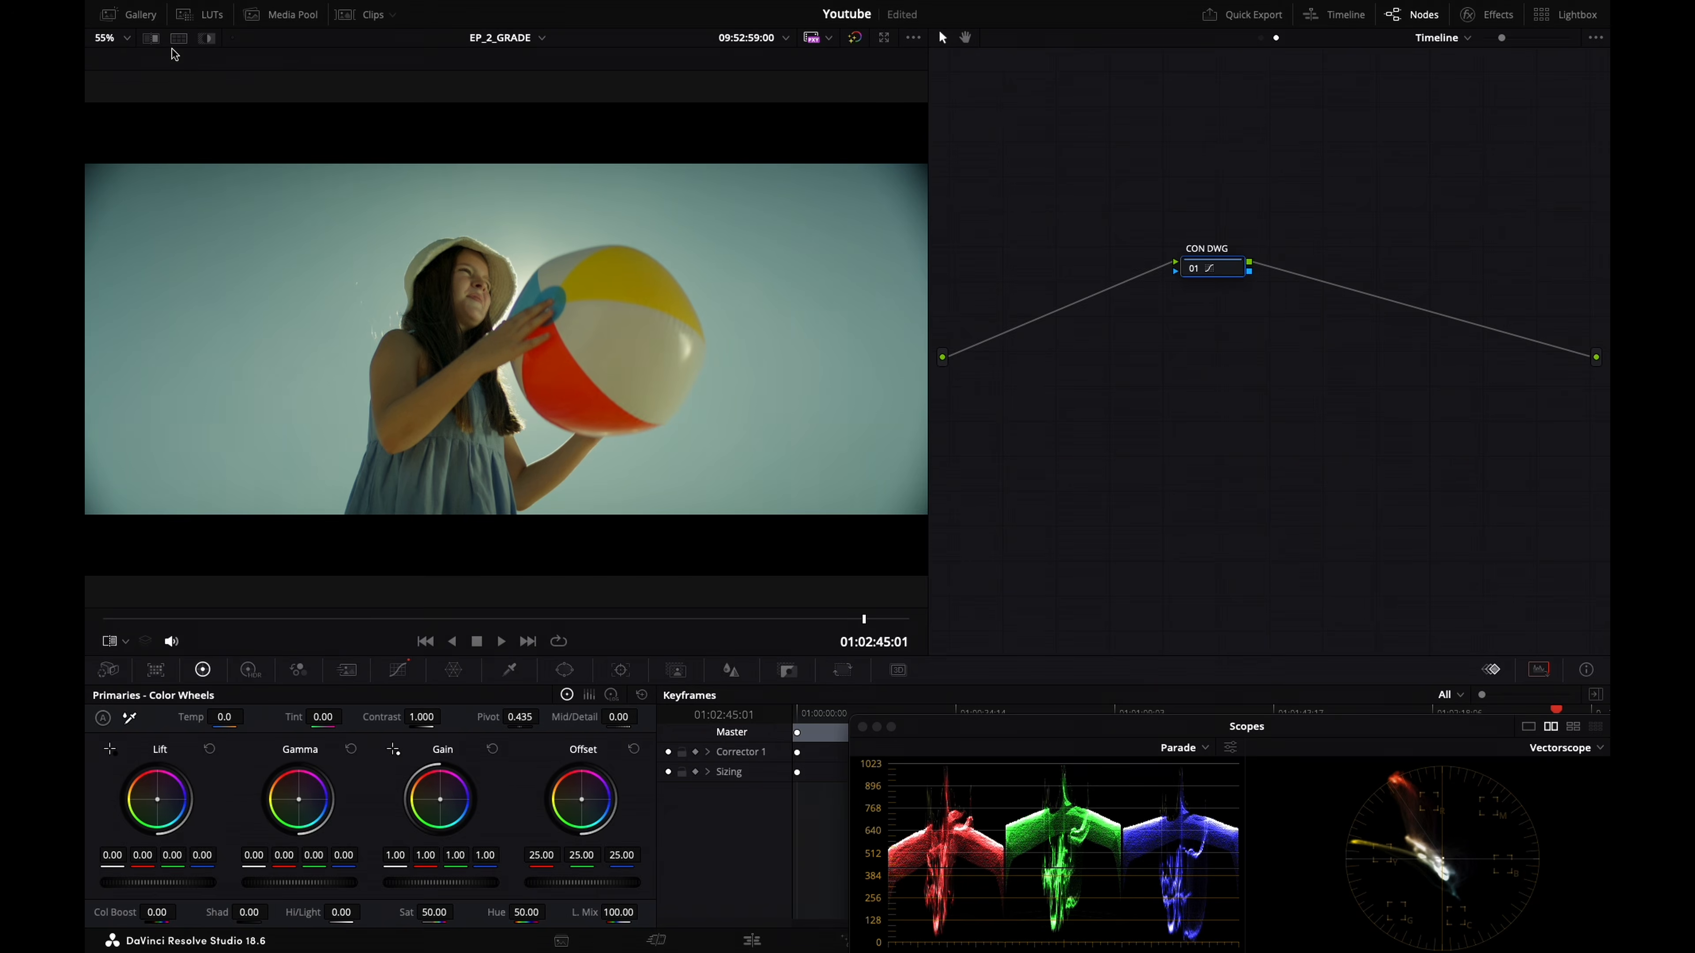
# Expand the CON DWG node's custom curve into a larger floating window and switch to the clip of the woman with the book
pyautogui.click(398, 669)
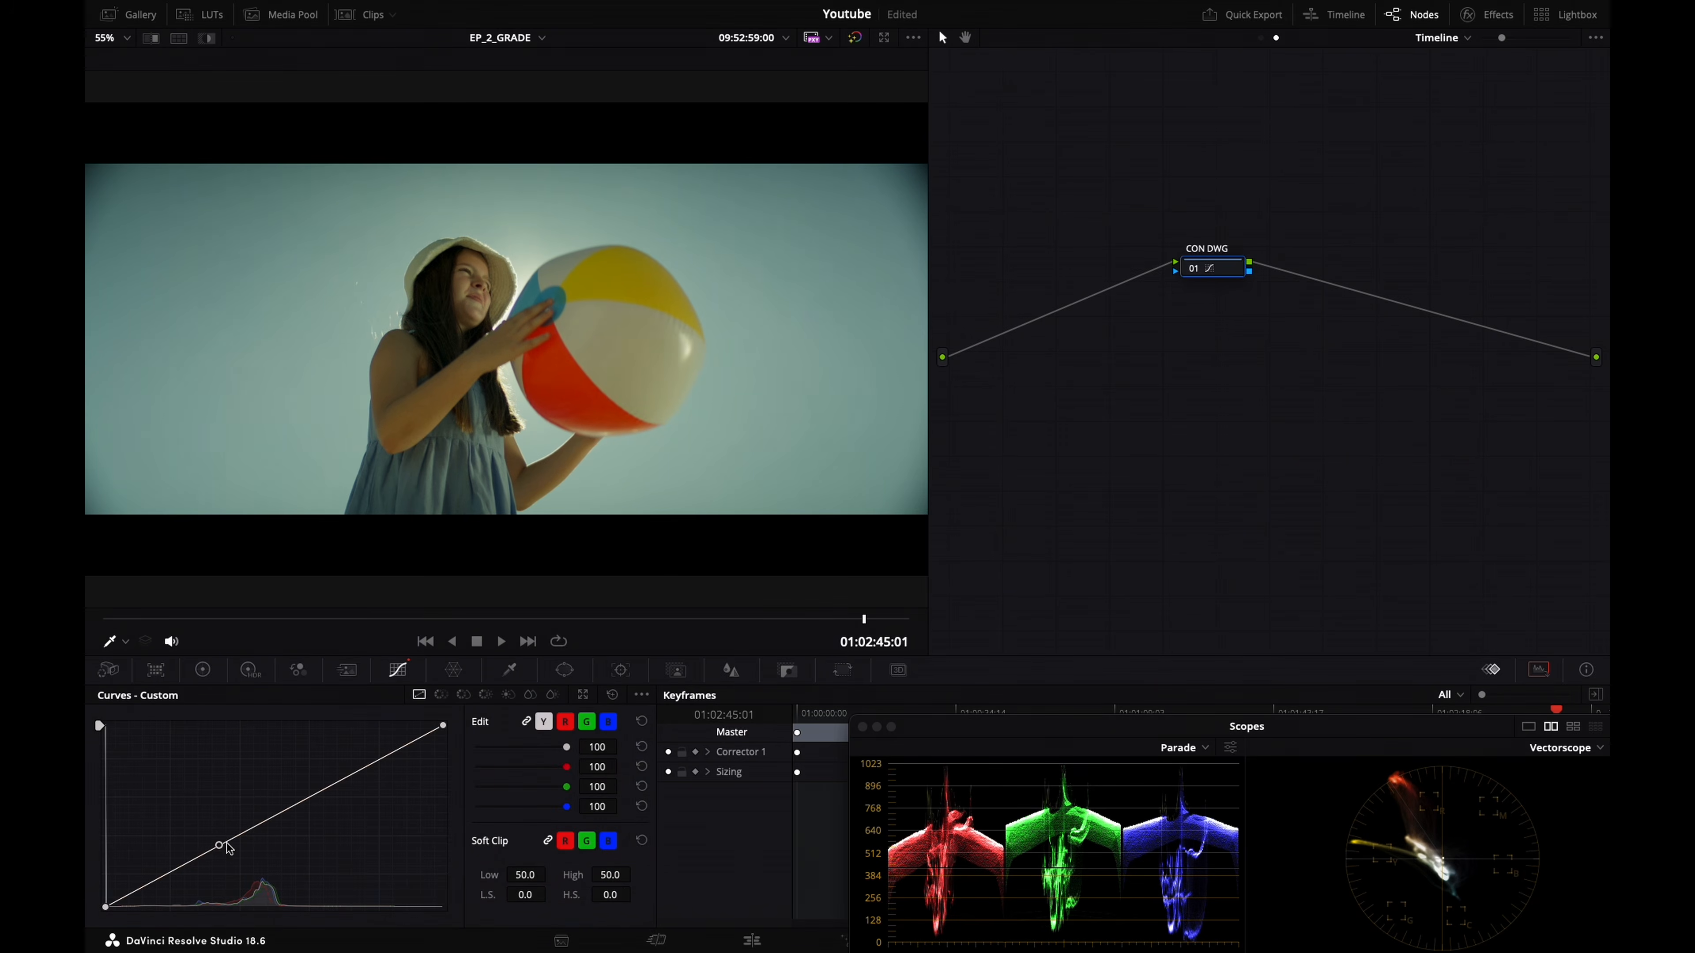
pyautogui.moveTo(234, 833); pyautogui.dragTo(277, 813)
pyautogui.click(583, 695)
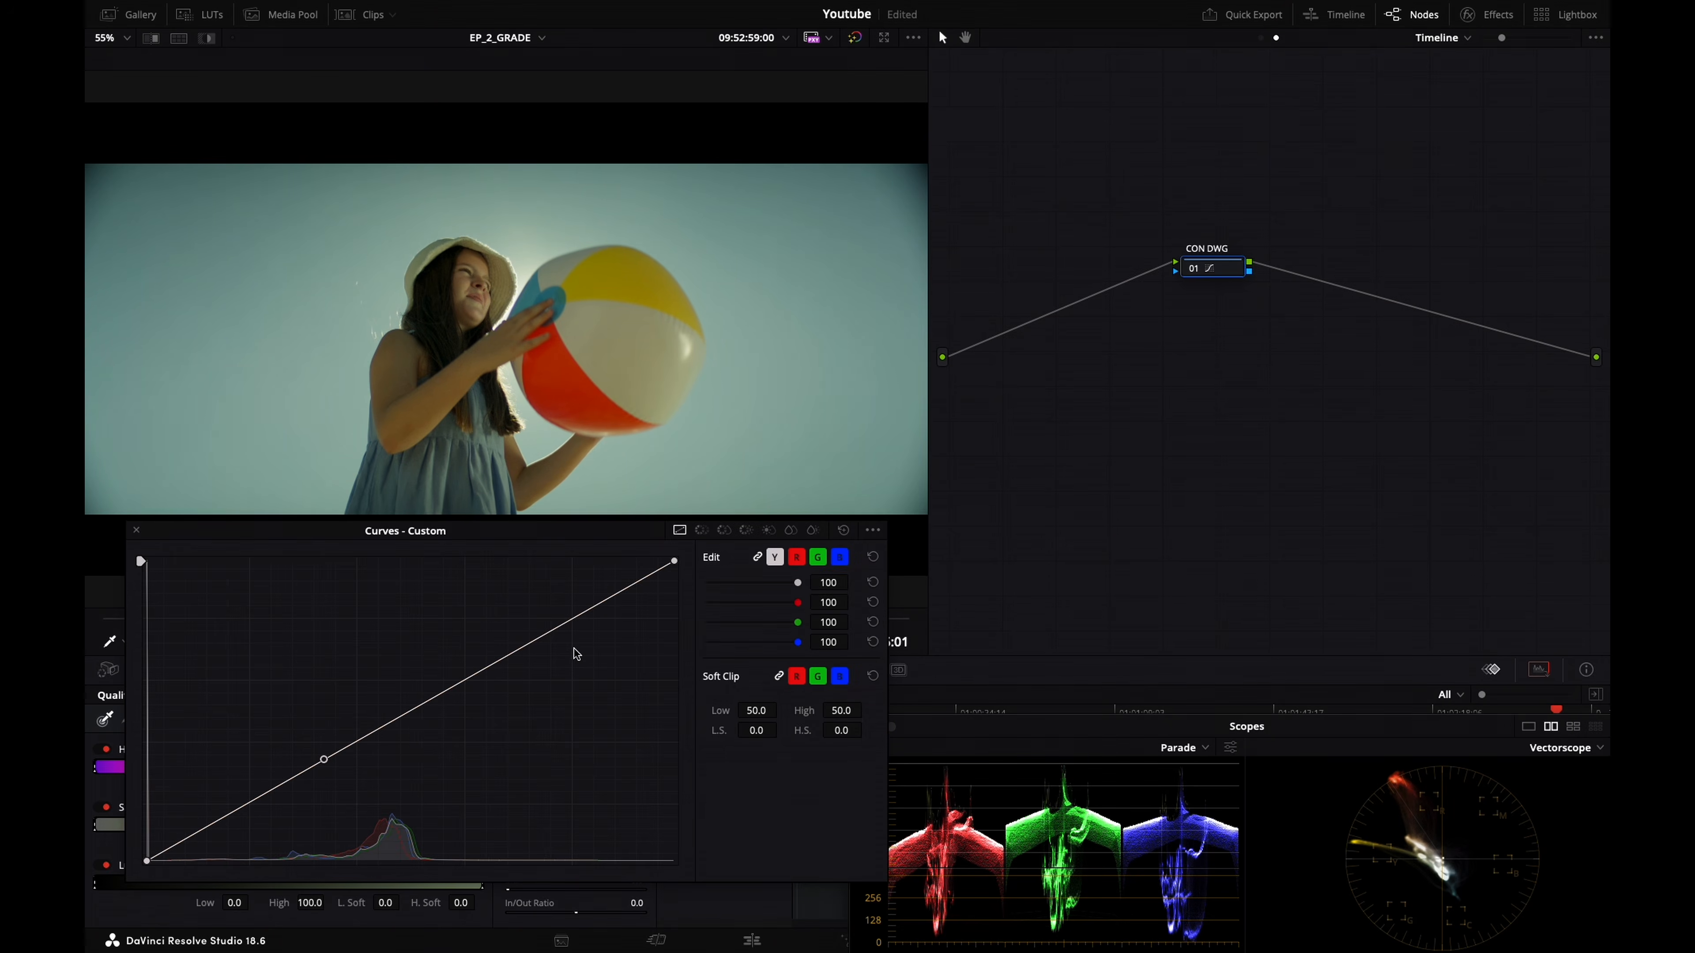
pyautogui.press('Up')
pyautogui.press('Up')
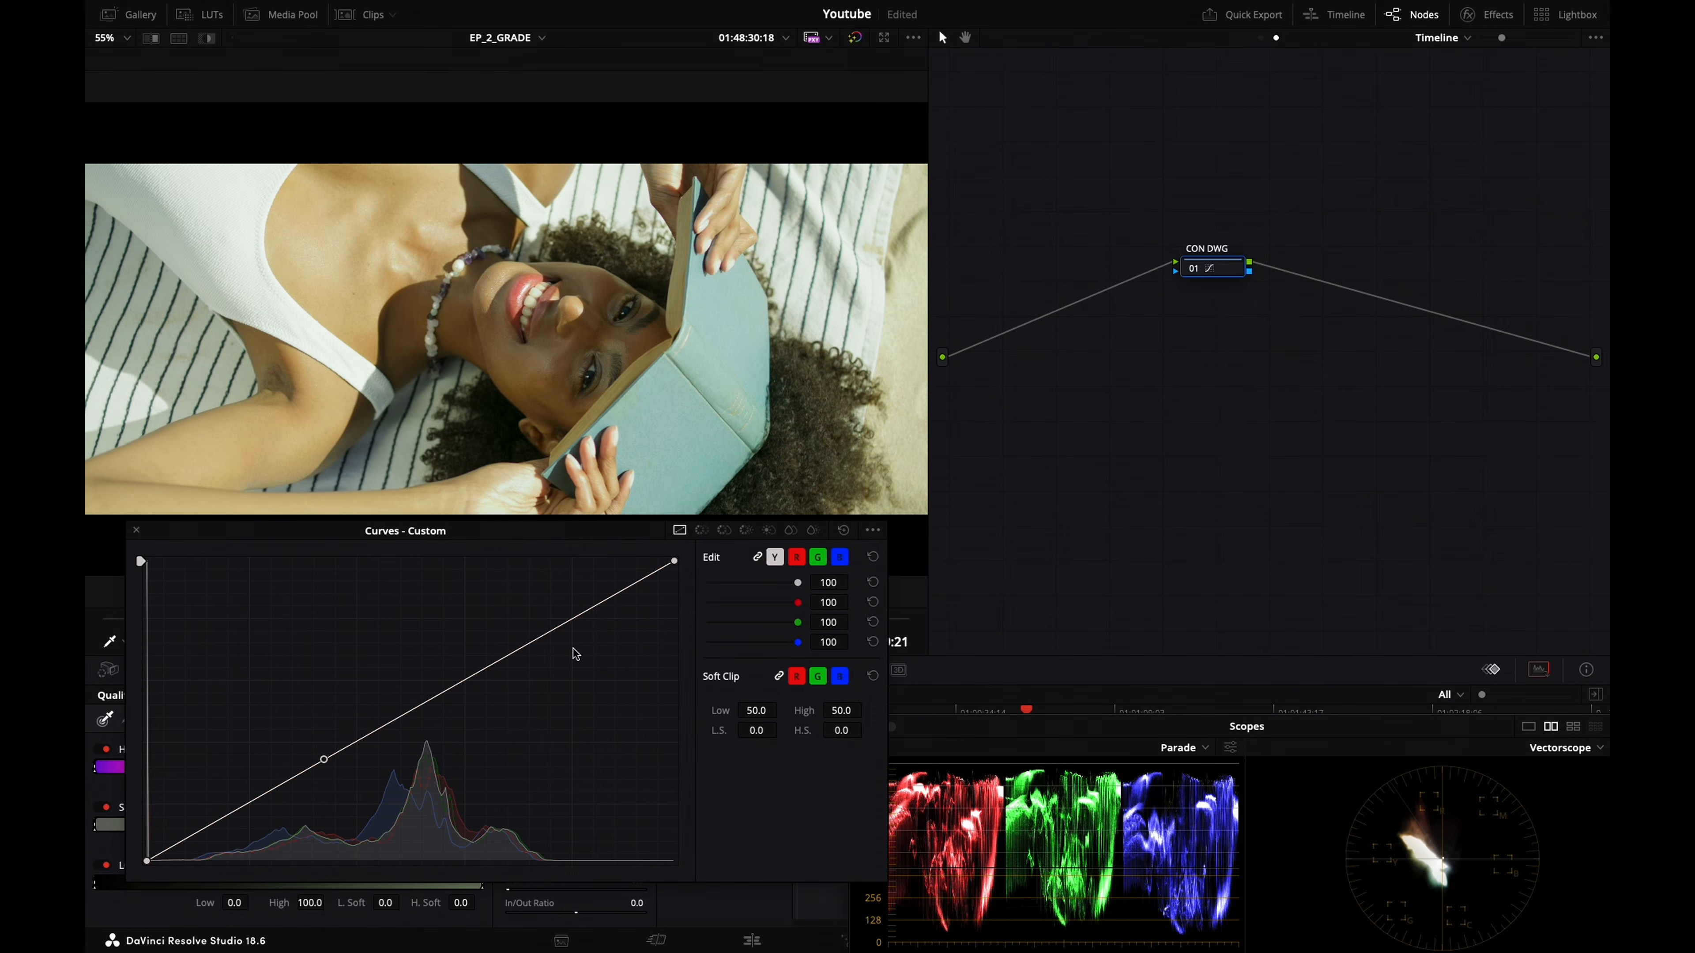
# Use the "5 - Asteroid City" still from the REF album as reference, move the curves window below the image and display the still
pyautogui.click(128, 14)
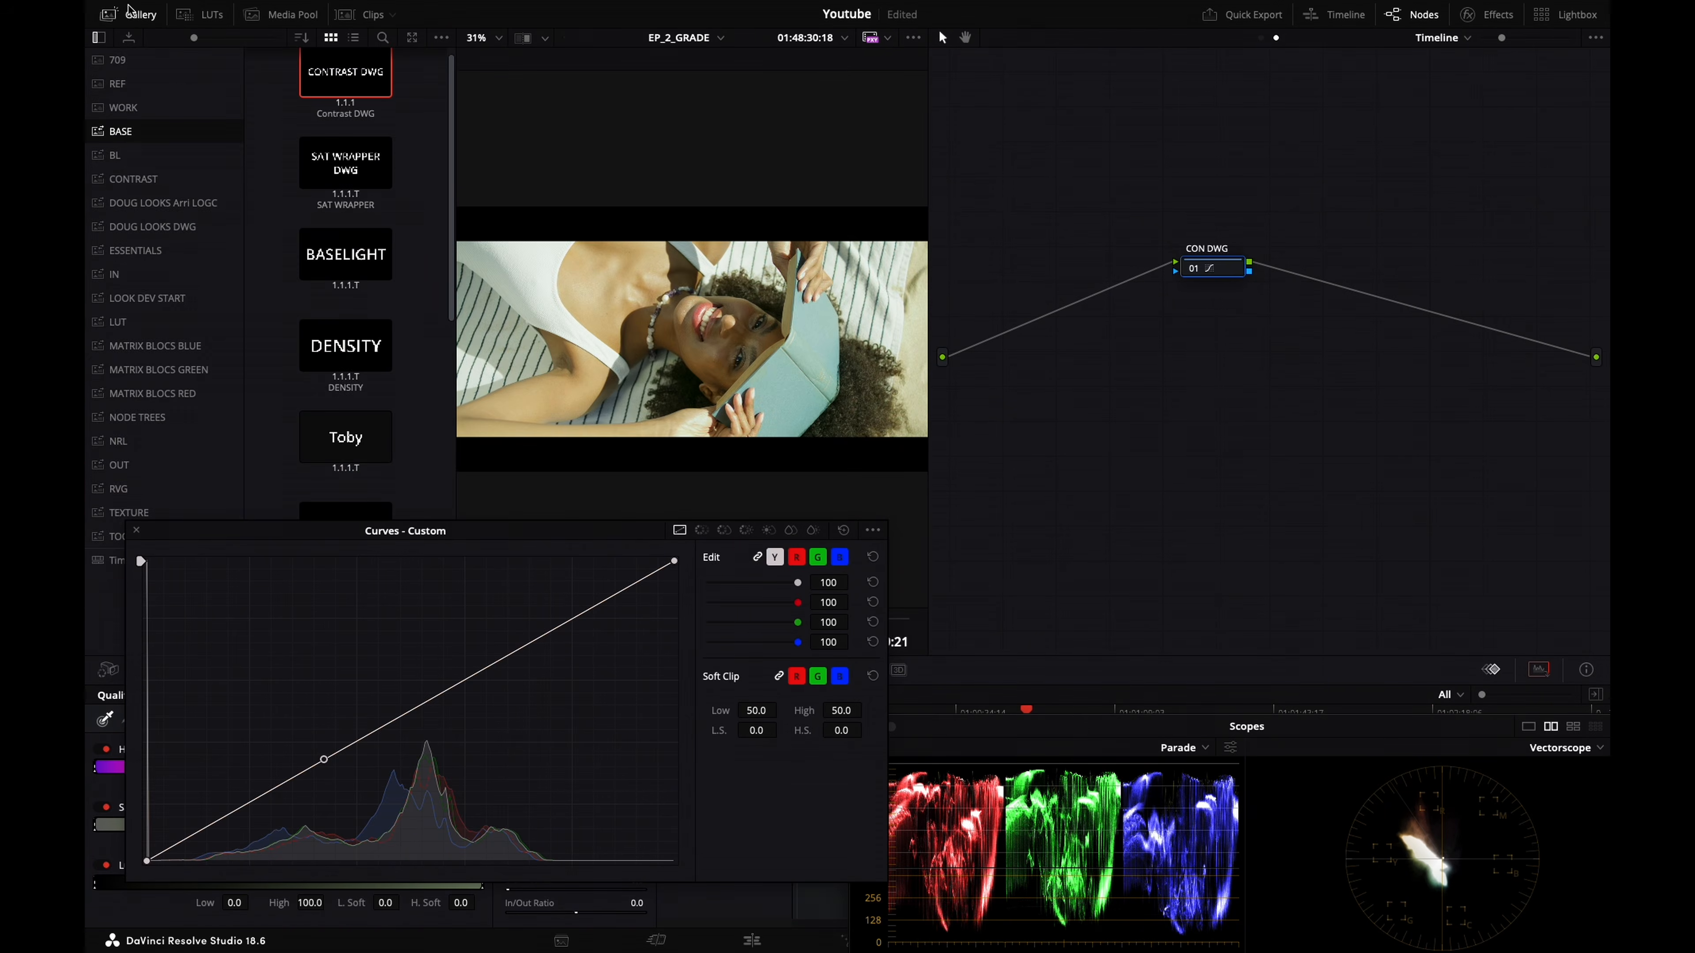
pyautogui.click(123, 84)
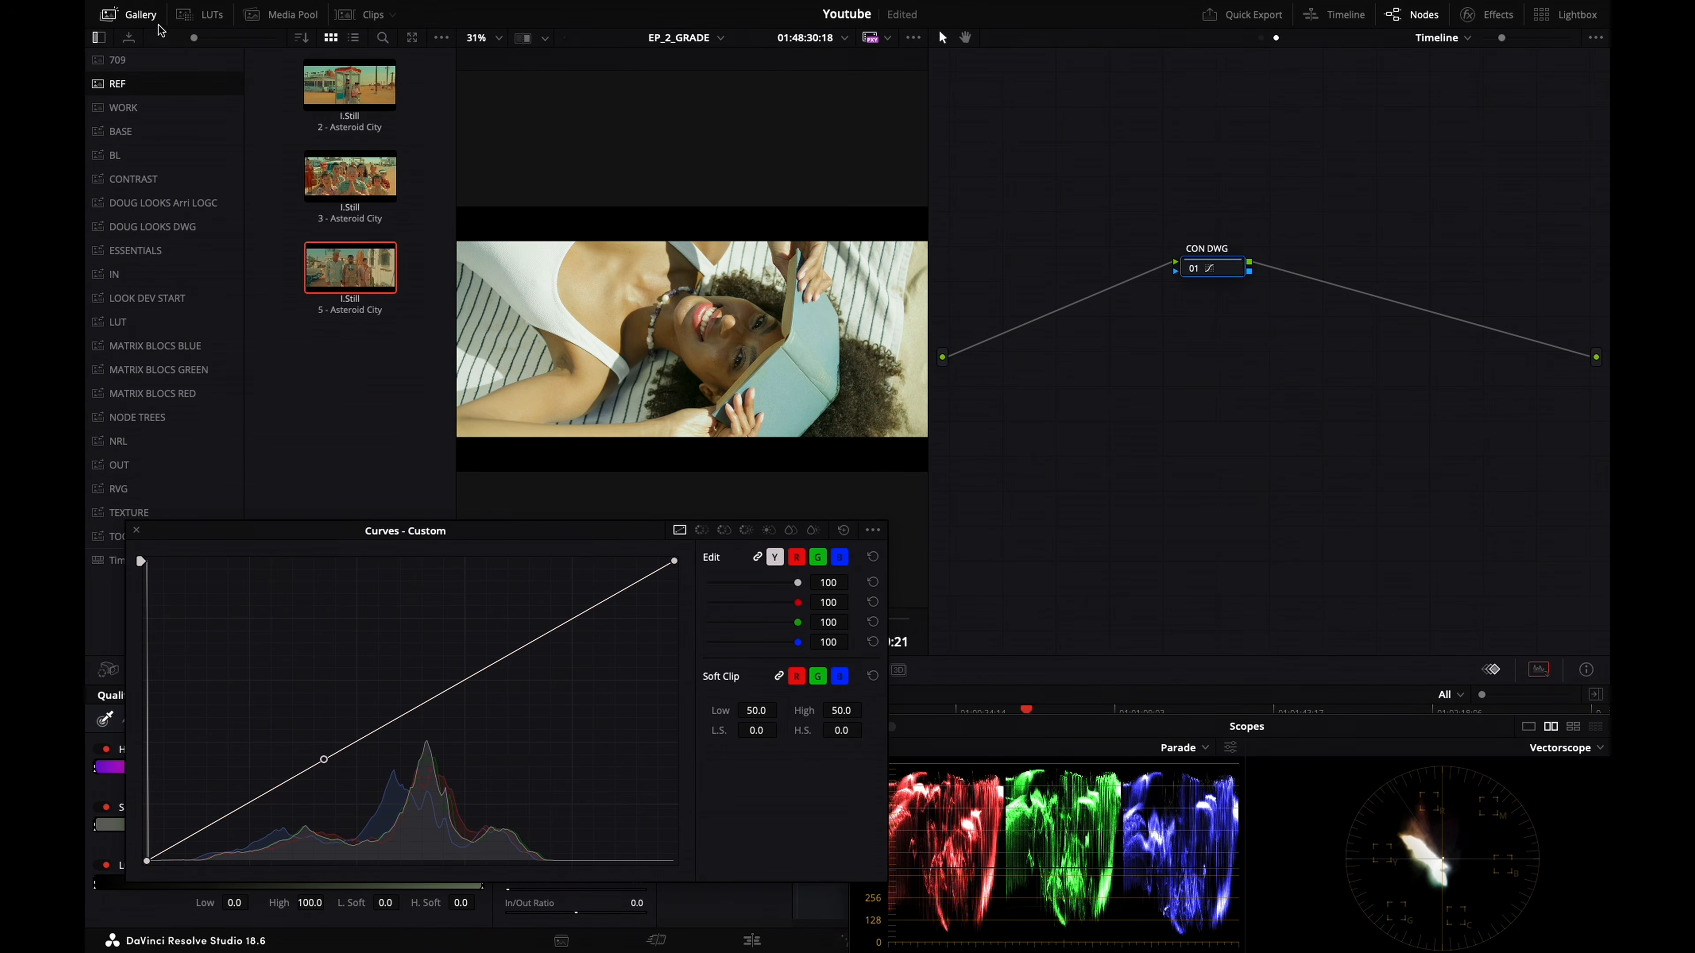
pyautogui.click(127, 15)
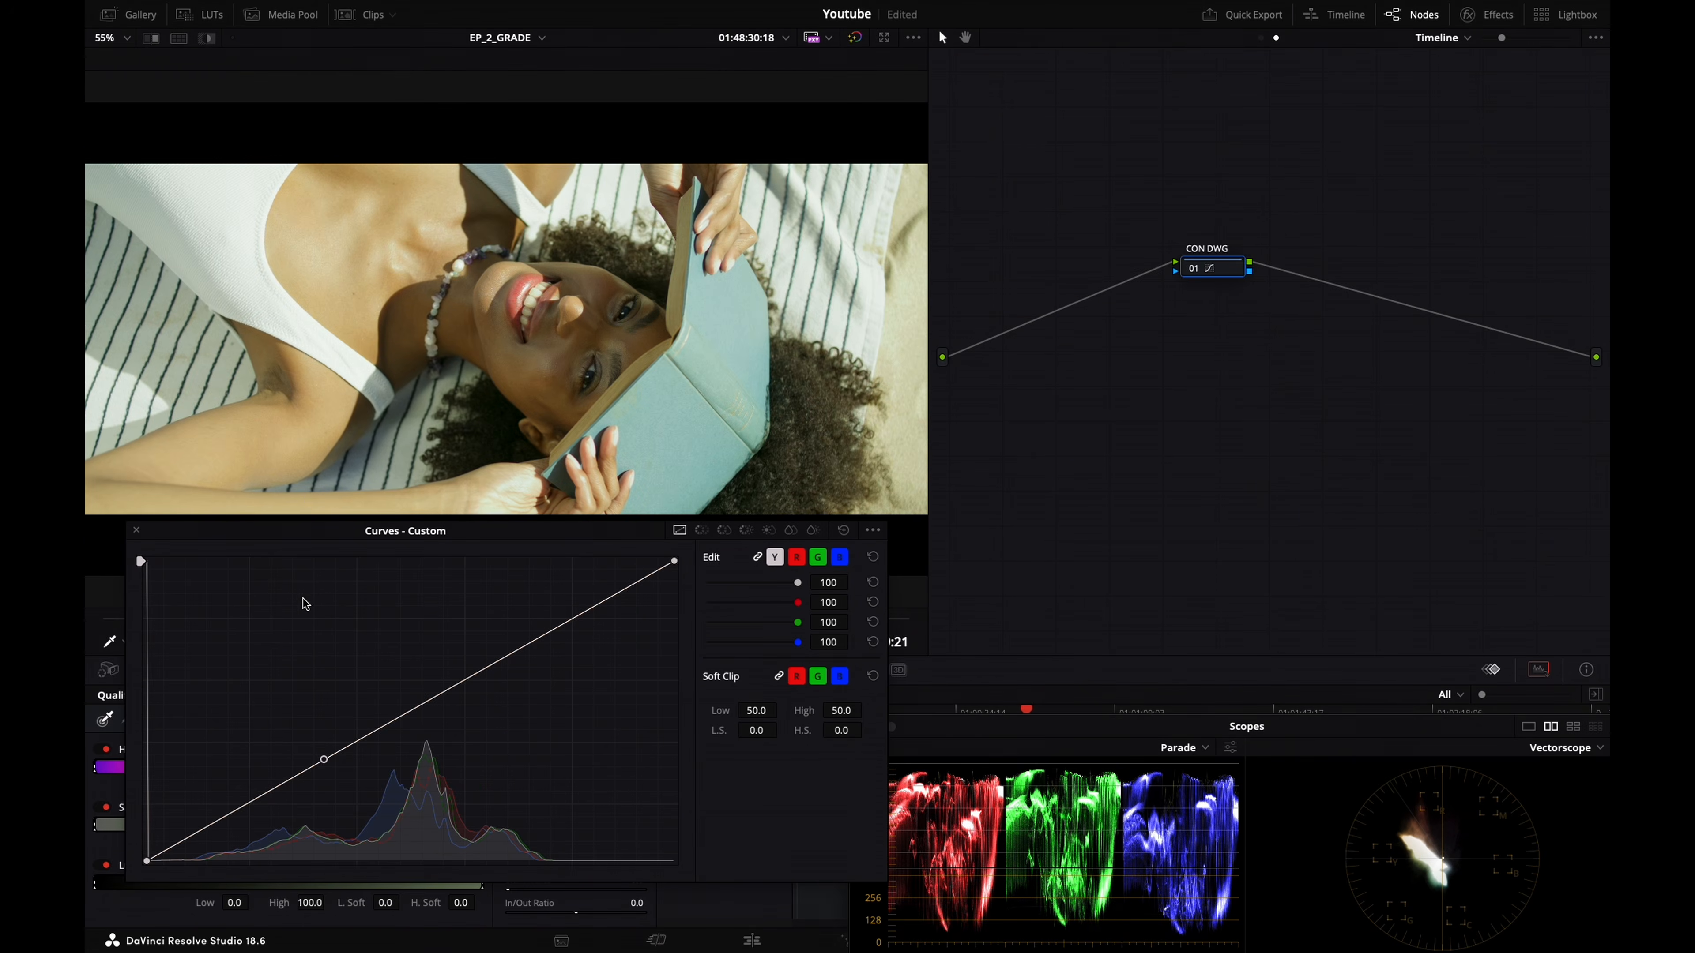
pyautogui.moveTo(319, 525); pyautogui.dragTo(318, 565)
pyautogui.hotkey('ctrl', 'w')
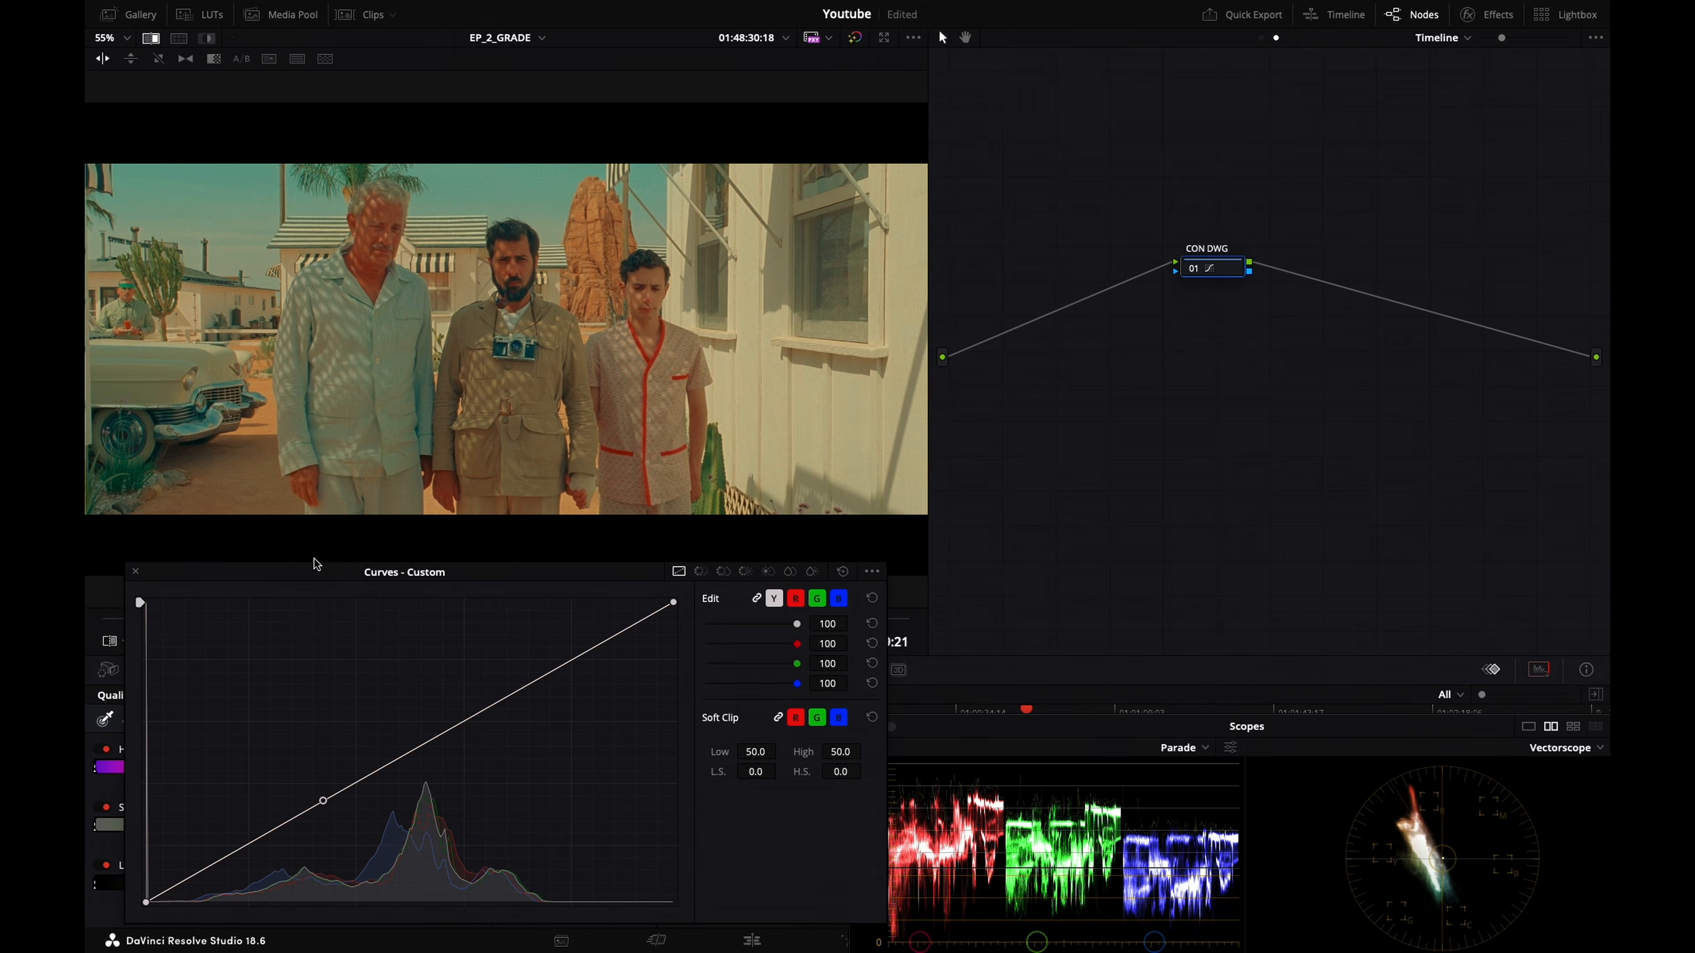
# Compare the whites and overall levels of the Asteroid City still and the book clip in the image and on the parade scope
pyautogui.moveTo(759, 409); pyautogui.dragTo(882, 405)
pyautogui.moveTo(757, 422); pyautogui.dragTo(879, 409)
pyautogui.hotkey('ctrl', 'w')
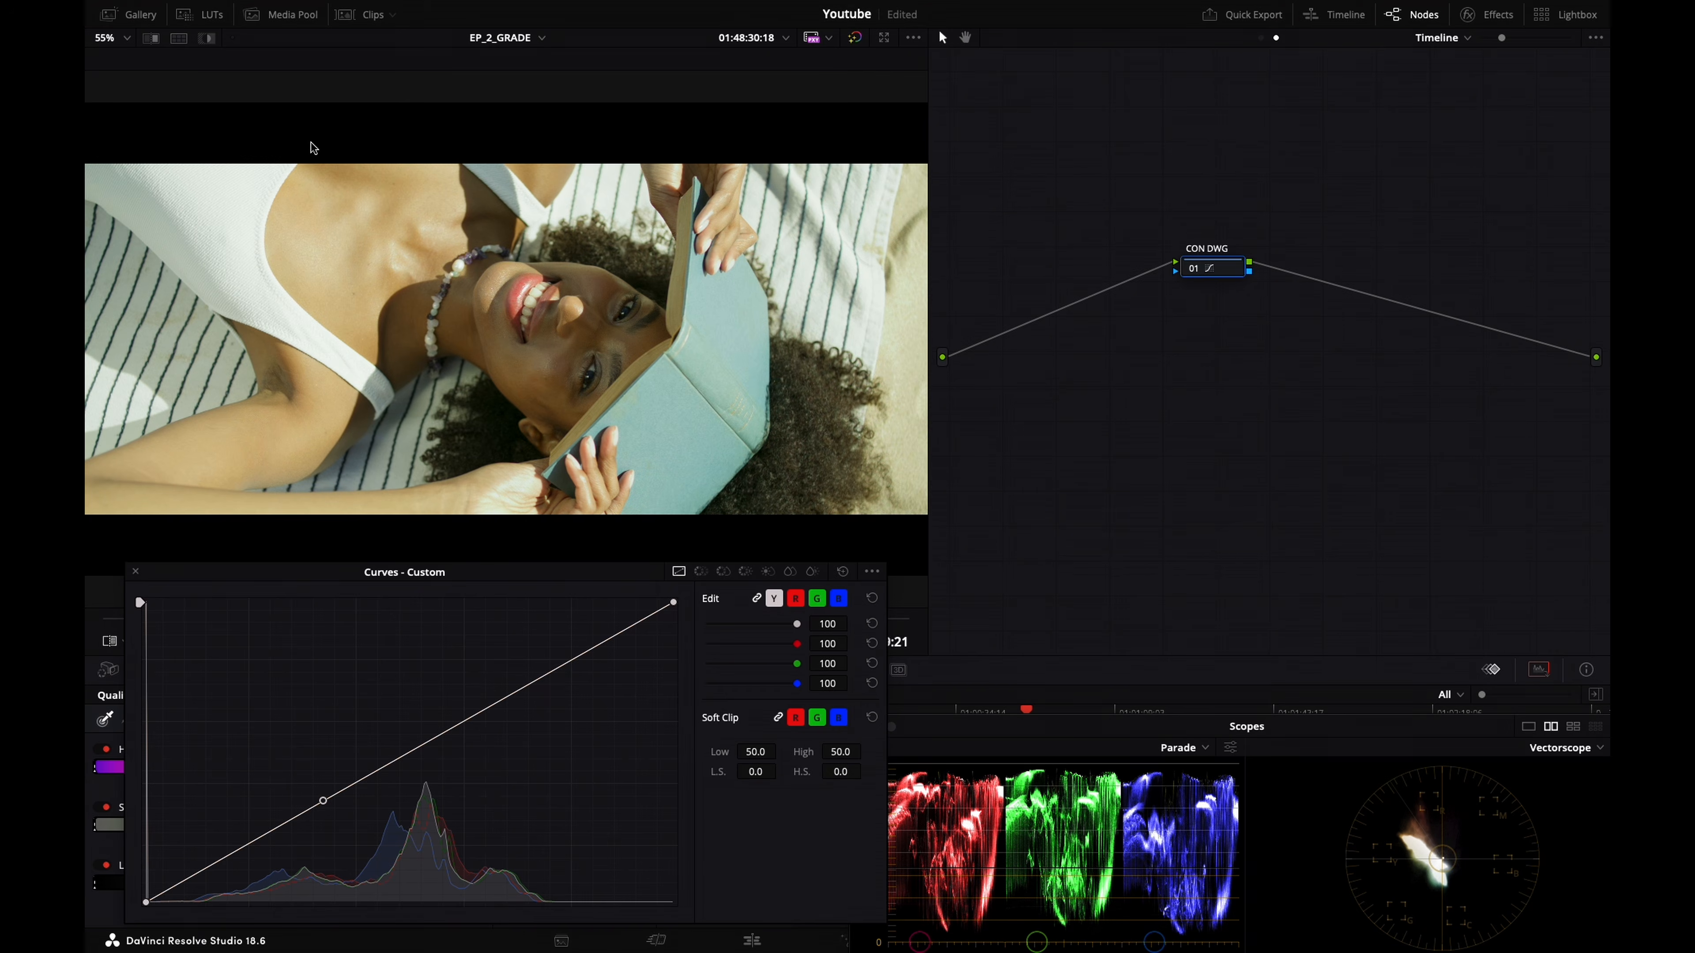
pyautogui.moveTo(189, 199); pyautogui.dragTo(291, 180)
pyautogui.moveTo(962, 761); pyautogui.dragTo(1337, 760)
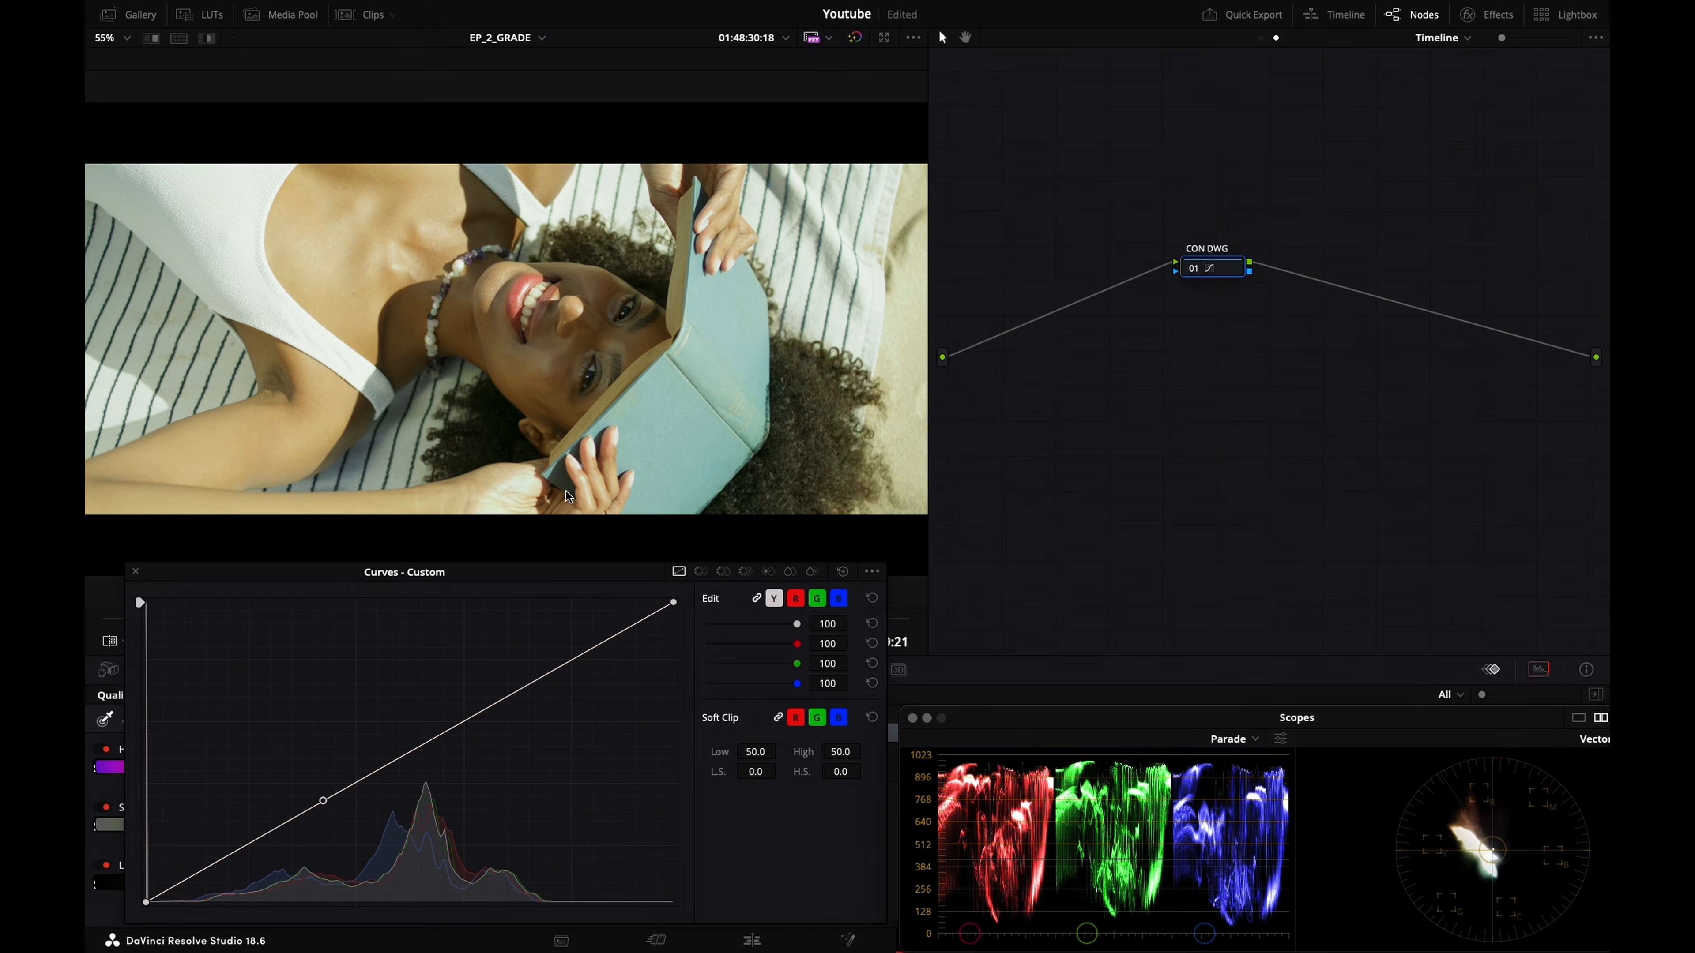
pyautogui.hotkey('ctrl', 'w')
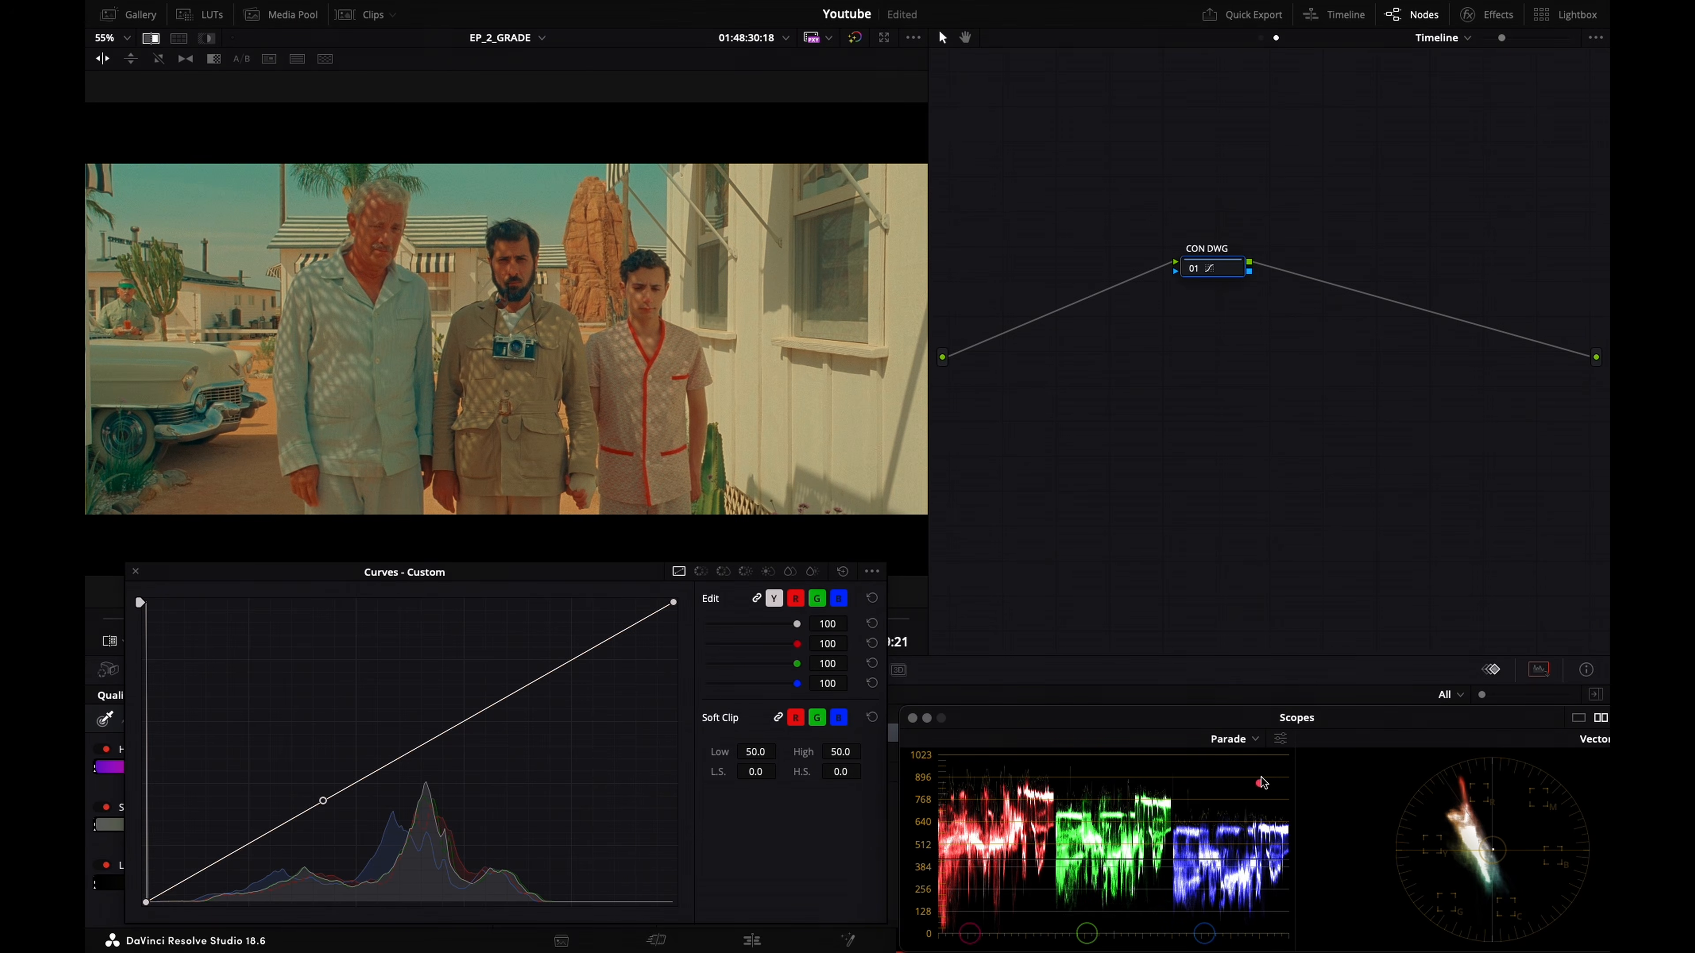
pyautogui.moveTo(975, 768); pyautogui.dragTo(1256, 843)
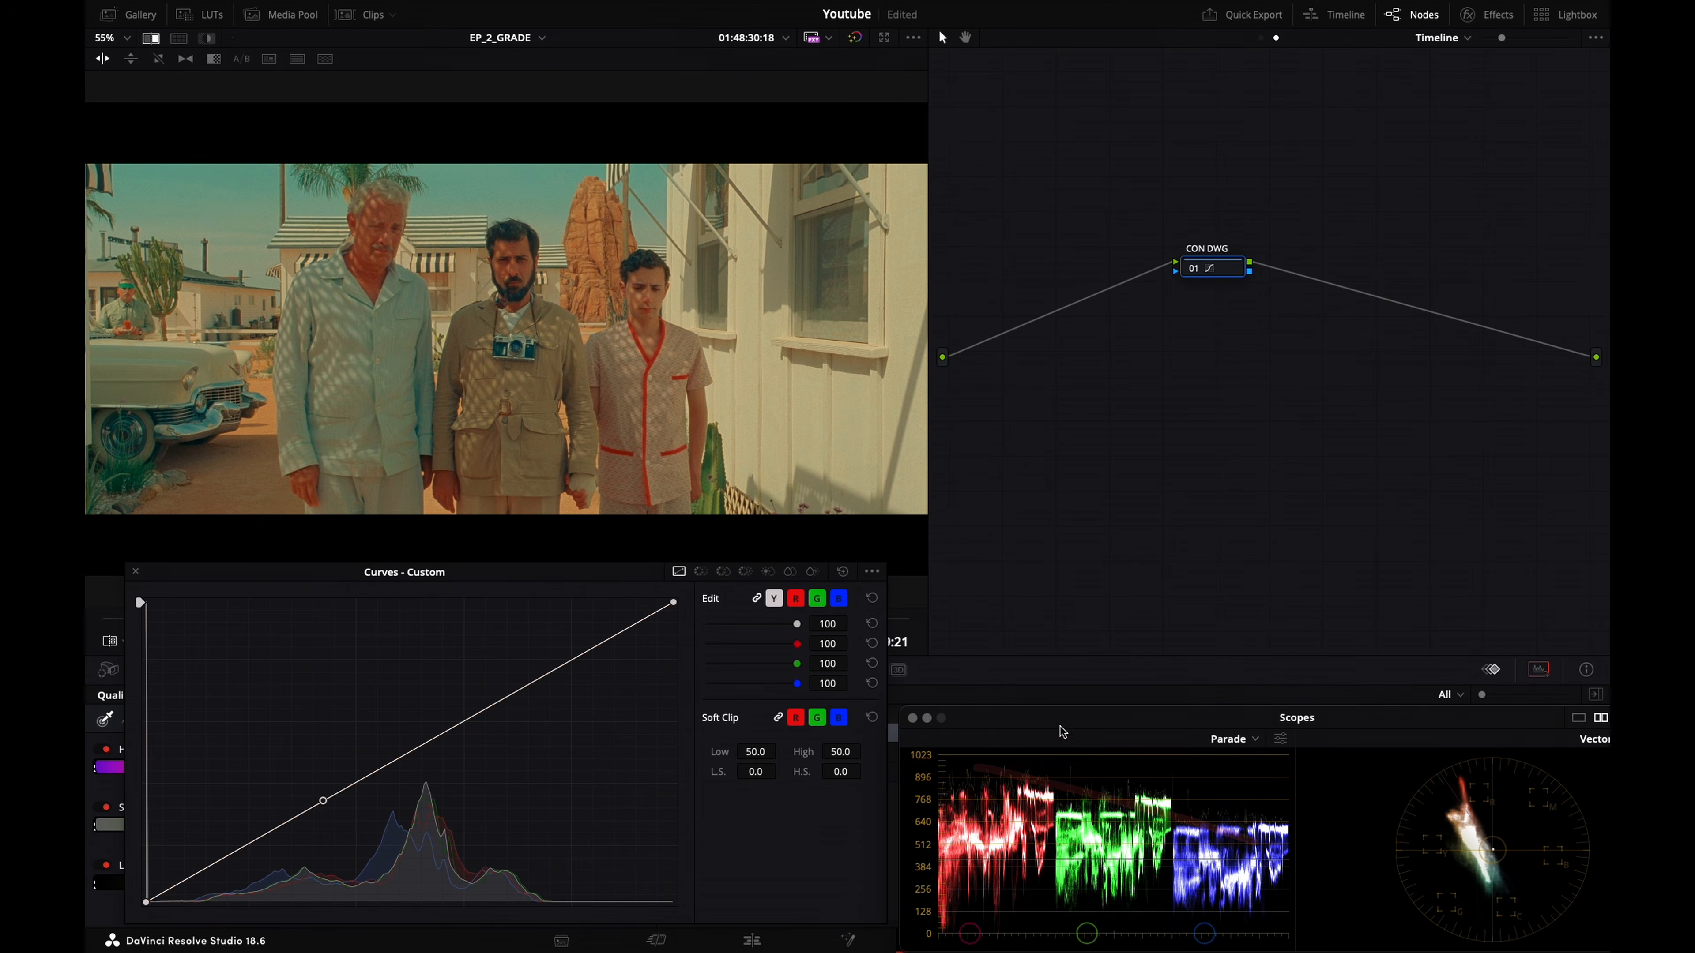
pyautogui.hotkey('ctrl', 'w')
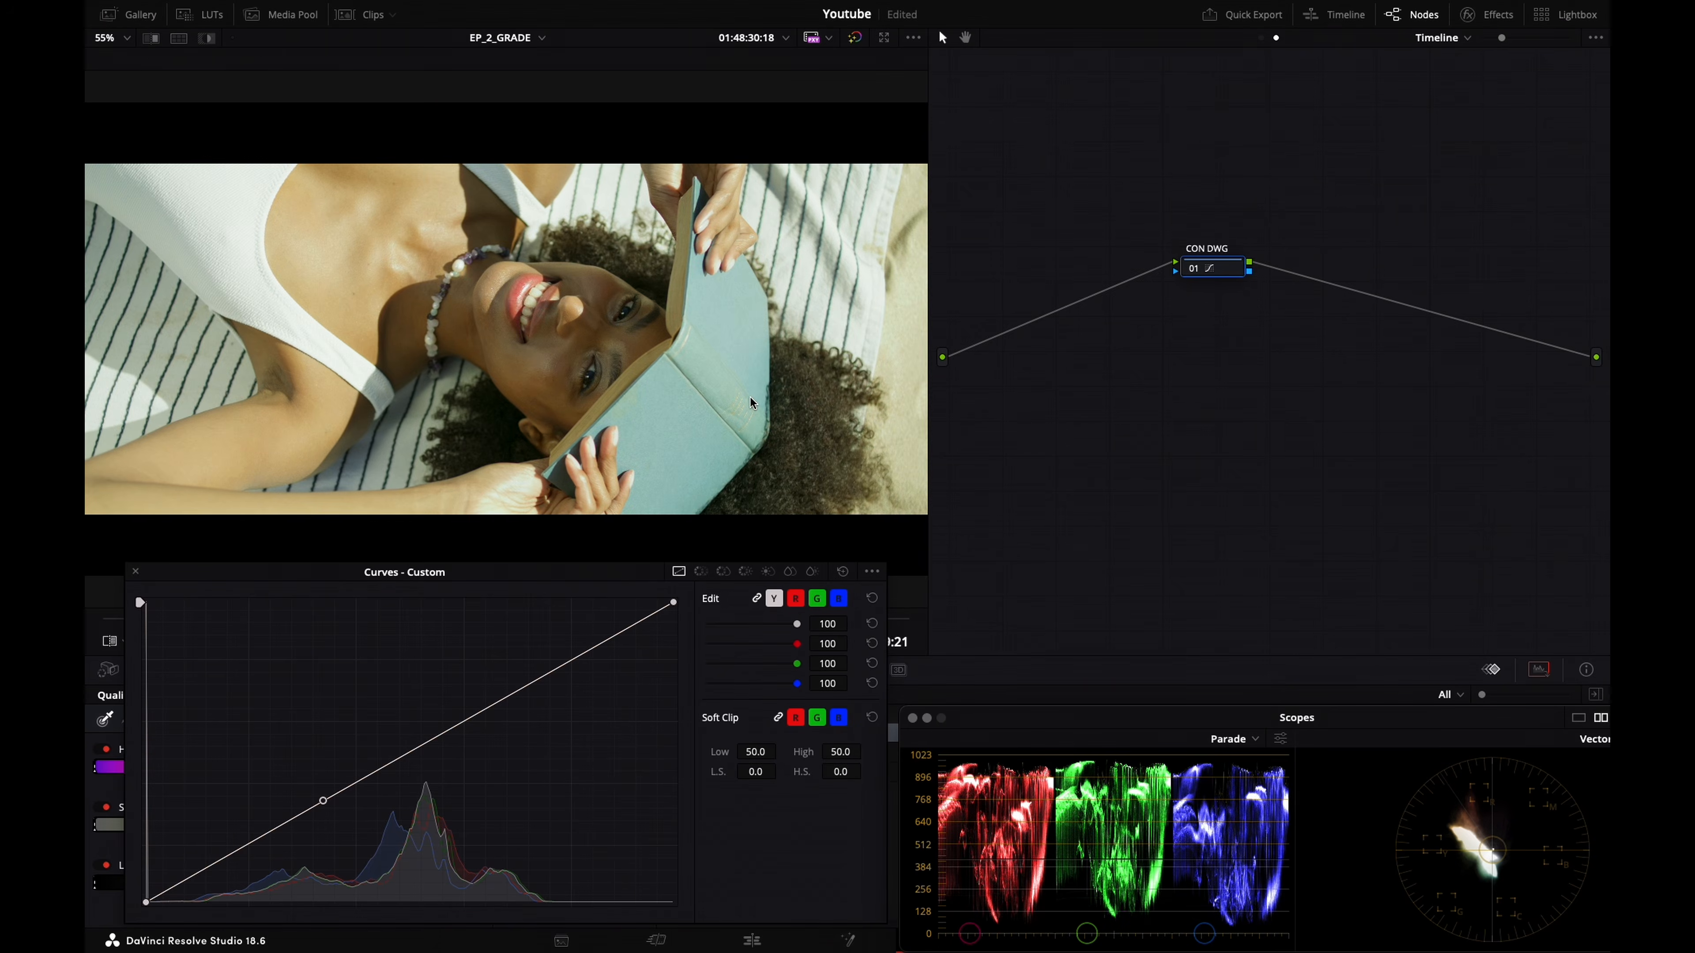
pyautogui.hotkey('ctrl', 'w')
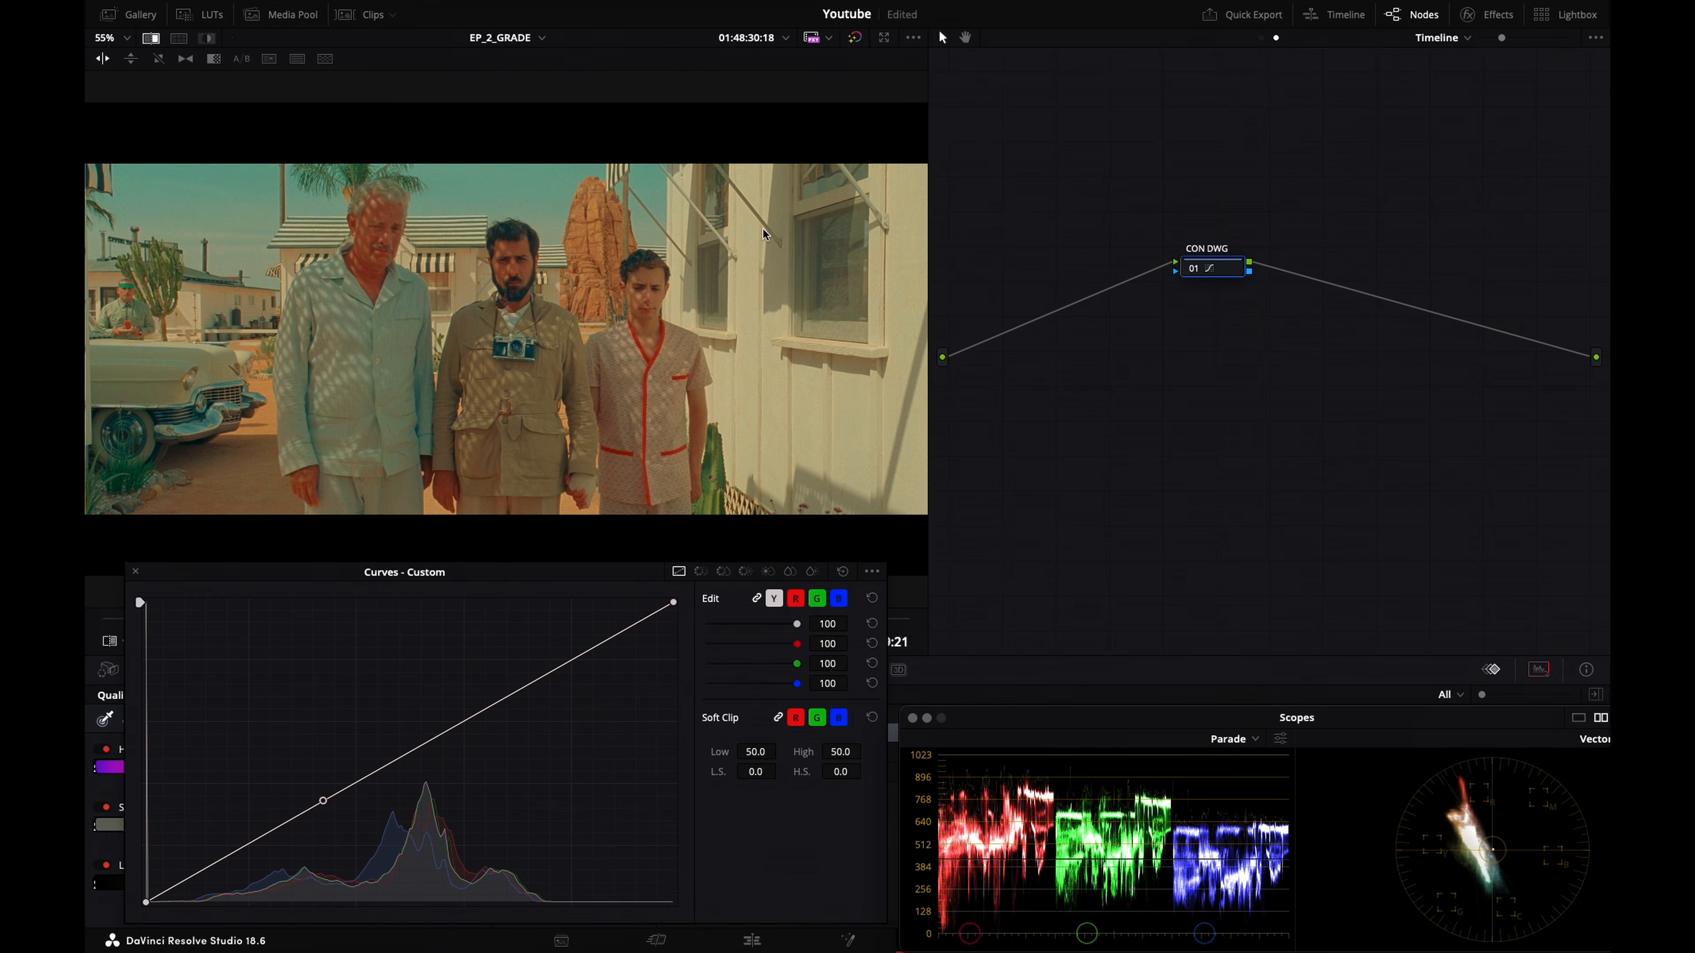
pyautogui.hotkey('ctrl', 'w')
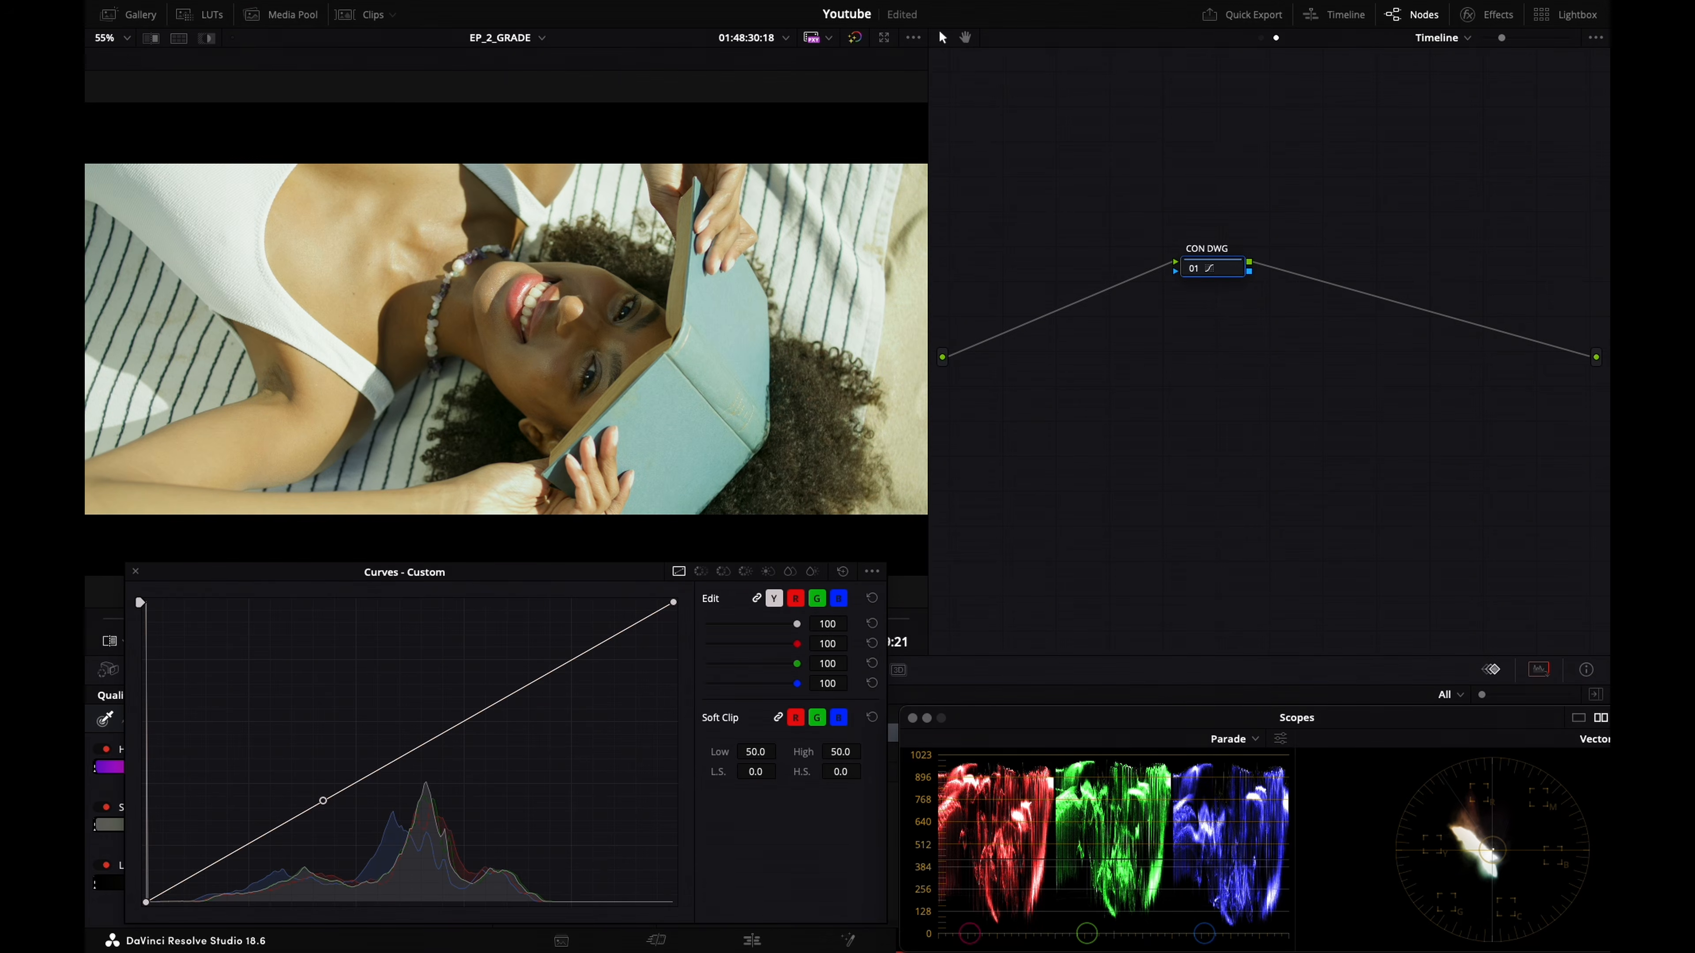
# Lower the CON DWG curve's white point to about 60% and raise its black point to about 12%, comparing with the still
pyautogui.moveTo(673, 602); pyautogui.dragTo(699, 719)
pyautogui.hotkey('ctrl', 'w')
pyautogui.hotkey('ctrl', 'w')
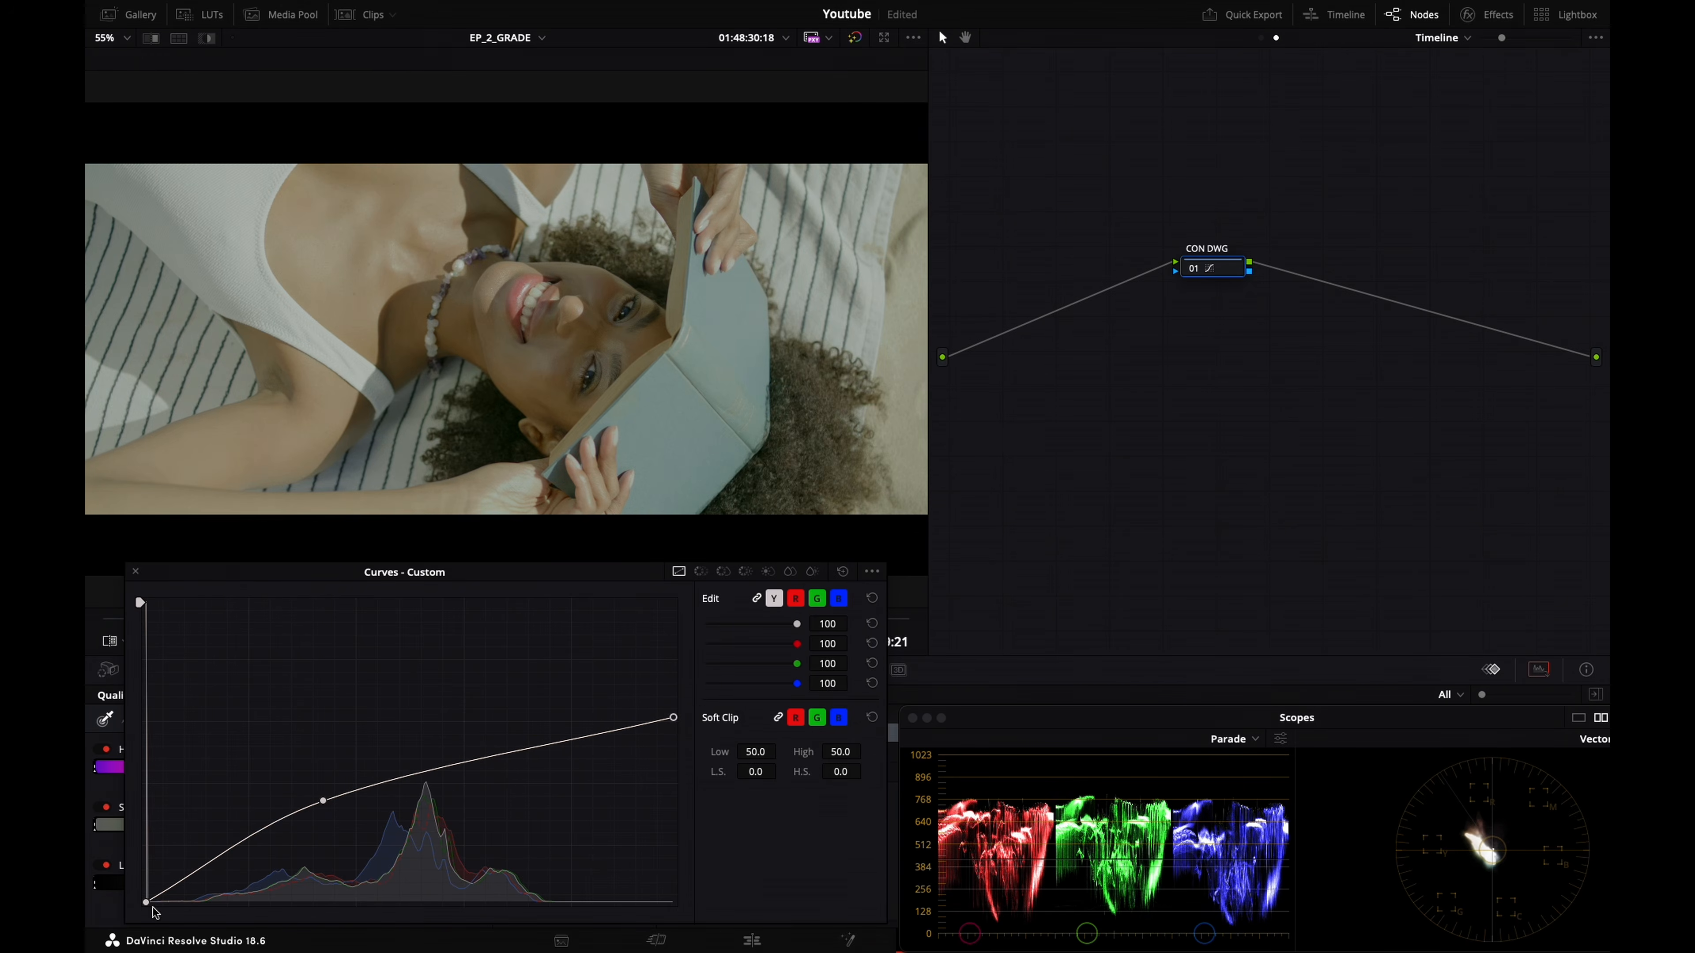
pyautogui.moveTo(146, 902); pyautogui.dragTo(153, 871)
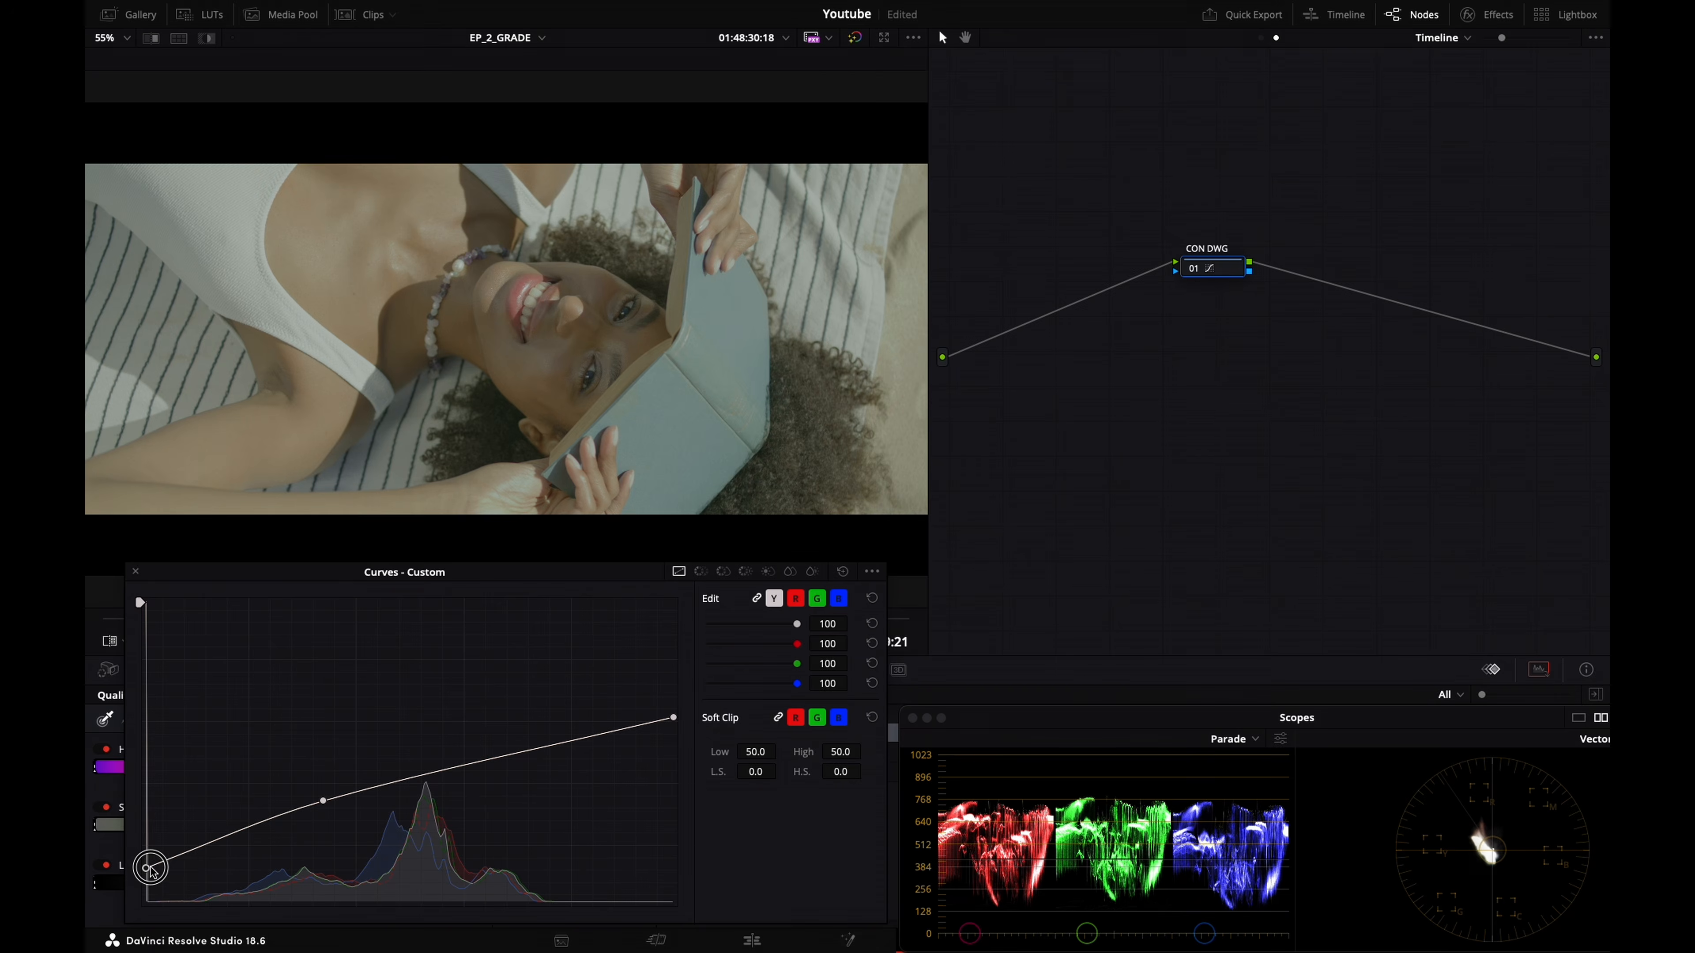
pyautogui.hotkey('ctrl', 'w')
pyautogui.hotkey('ctrl', 'w')
# Add a shadow point near the curve's low end to deepen the darks, comparing with the still and checking the other two clips
pyautogui.moveTo(197, 848); pyautogui.dragTo(207, 861)
pyautogui.hotkey('ctrl', 'w')
pyautogui.hotkey('ctrl', 'w')
pyautogui.hotkey('ctrl', 'w')
pyautogui.hotkey('ctrl', 'w')
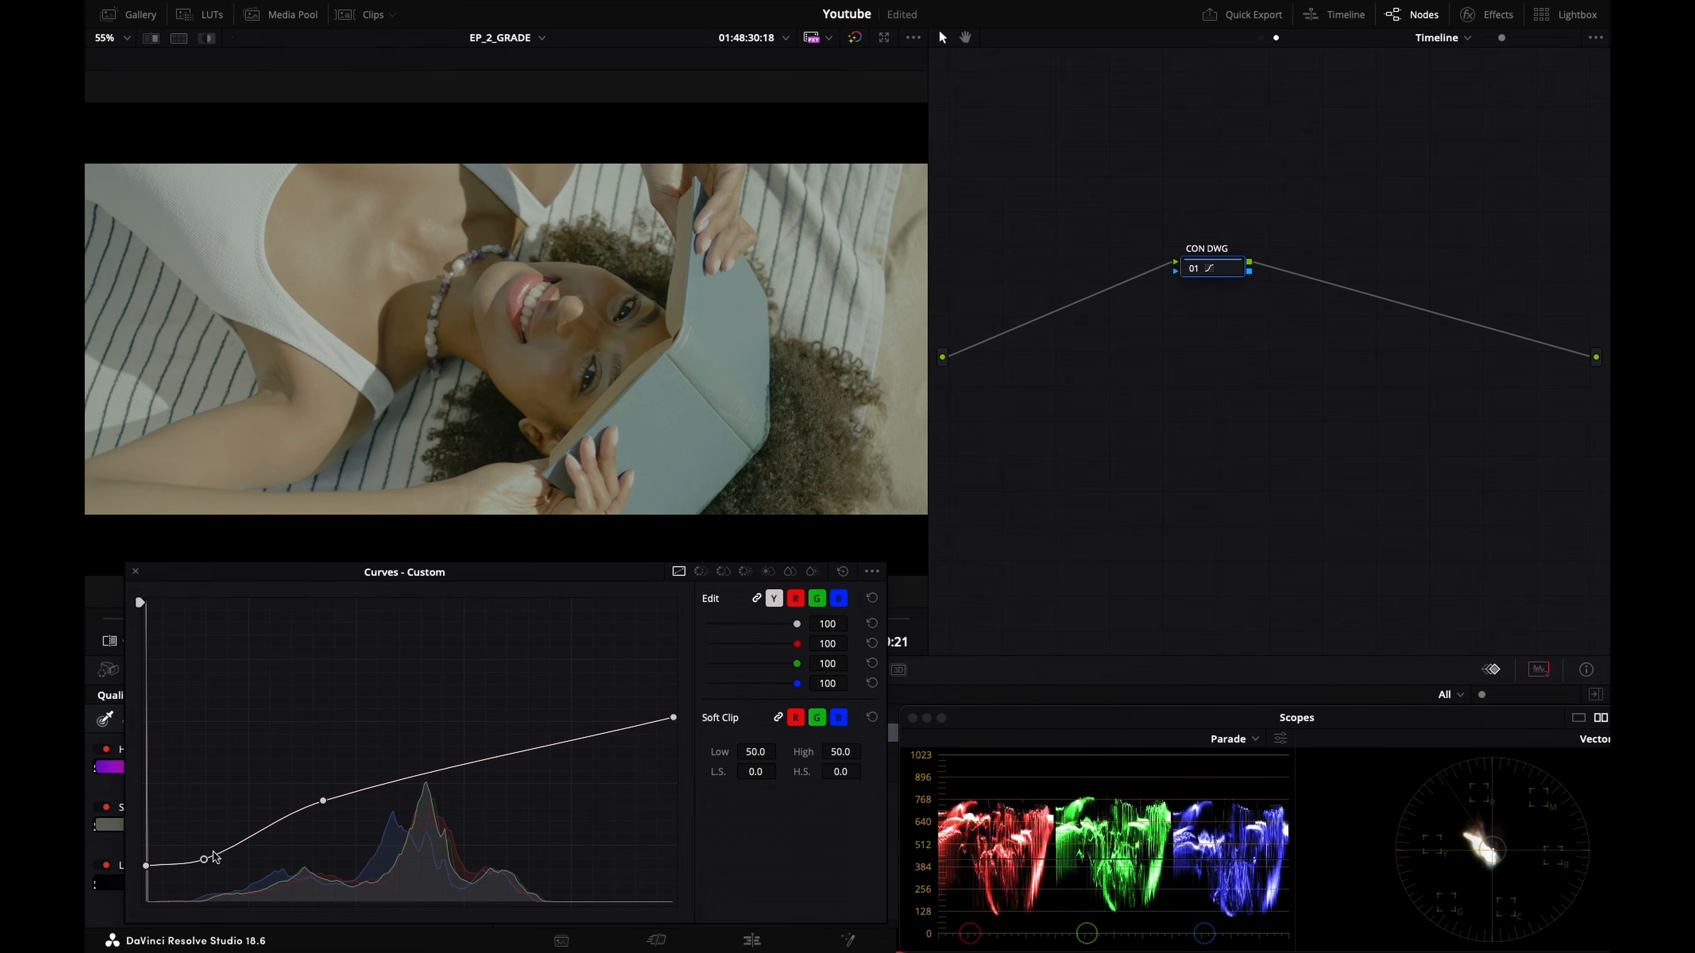
pyautogui.press('Down')
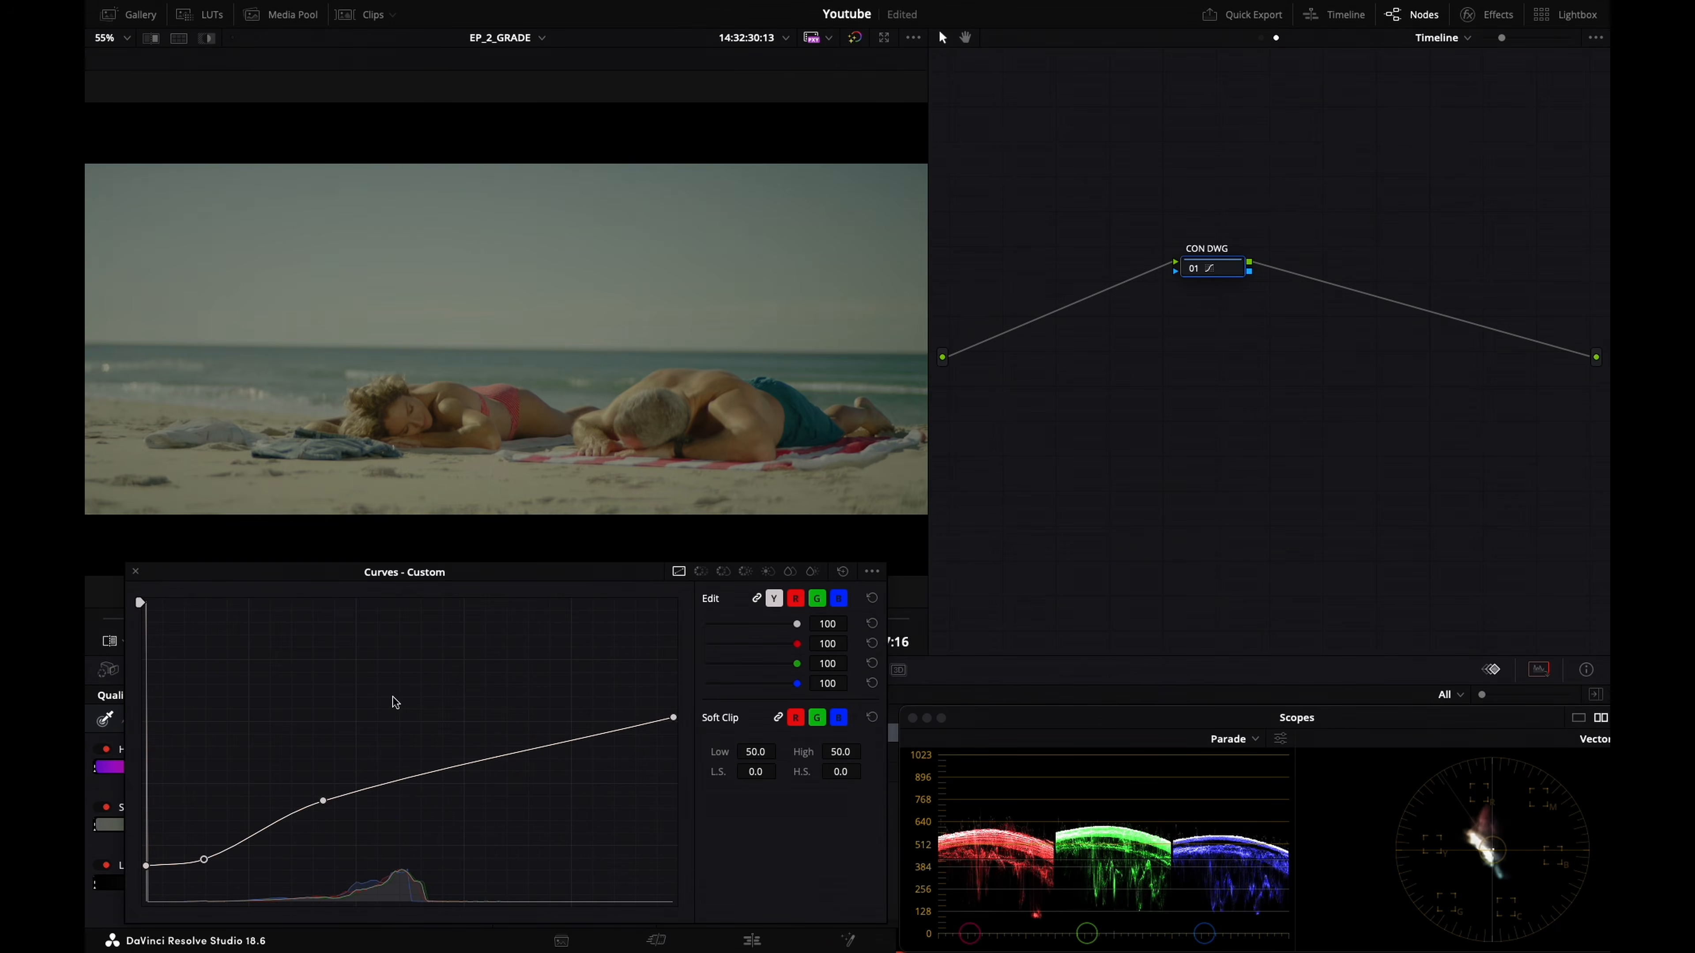
pyautogui.press('Down')
pyautogui.press('Up')
pyautogui.press('Up')
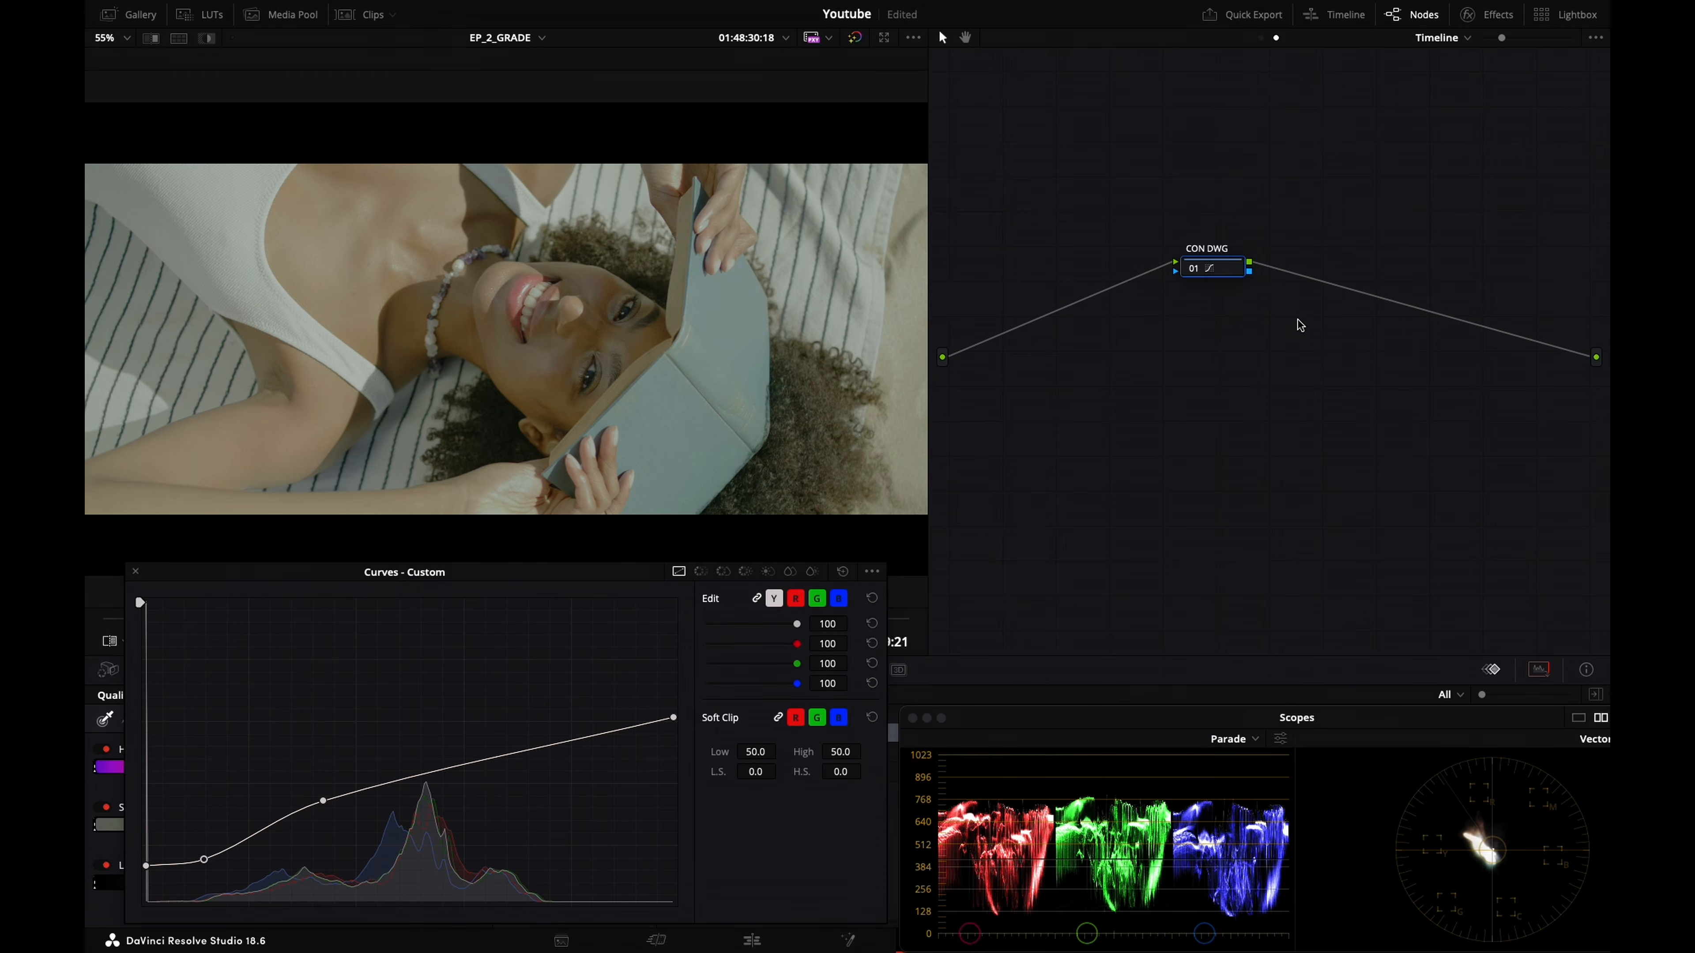
# Add a serial node 02 before CON DWG and close the floating curves window
pyautogui.moveTo(1235, 279); pyautogui.dragTo(1104, 166)
pyautogui.hotkey('shift', 's')
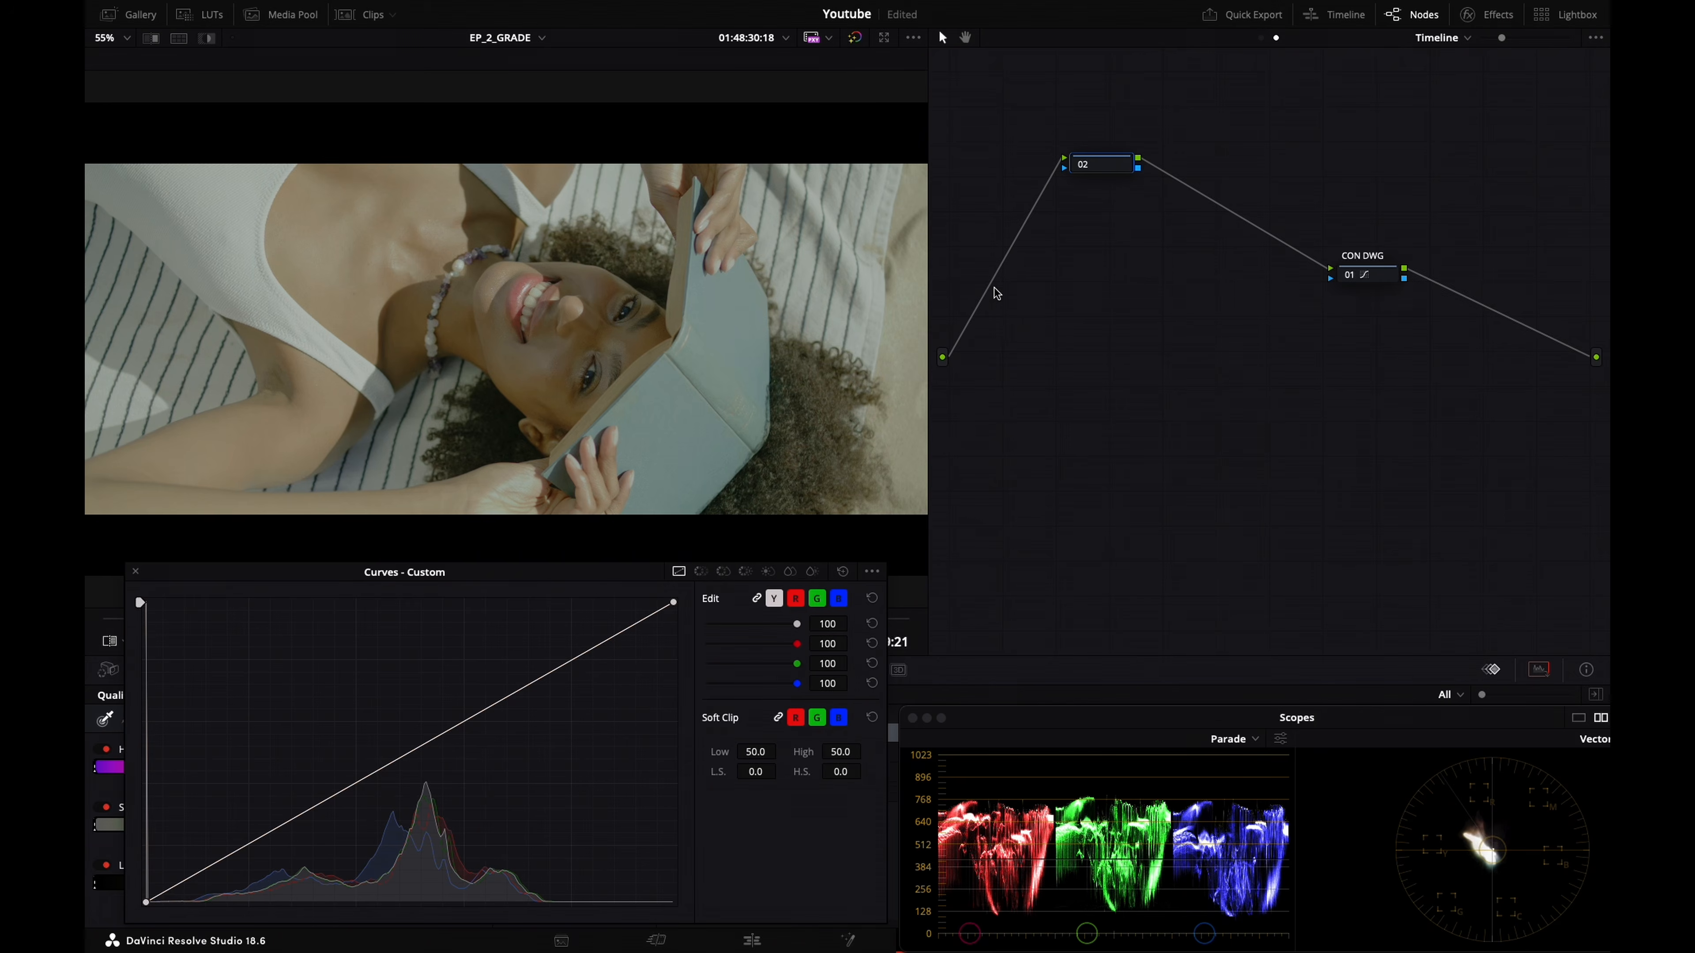
pyautogui.moveTo(235, 576); pyautogui.dragTo(393, 543)
pyautogui.click(294, 548)
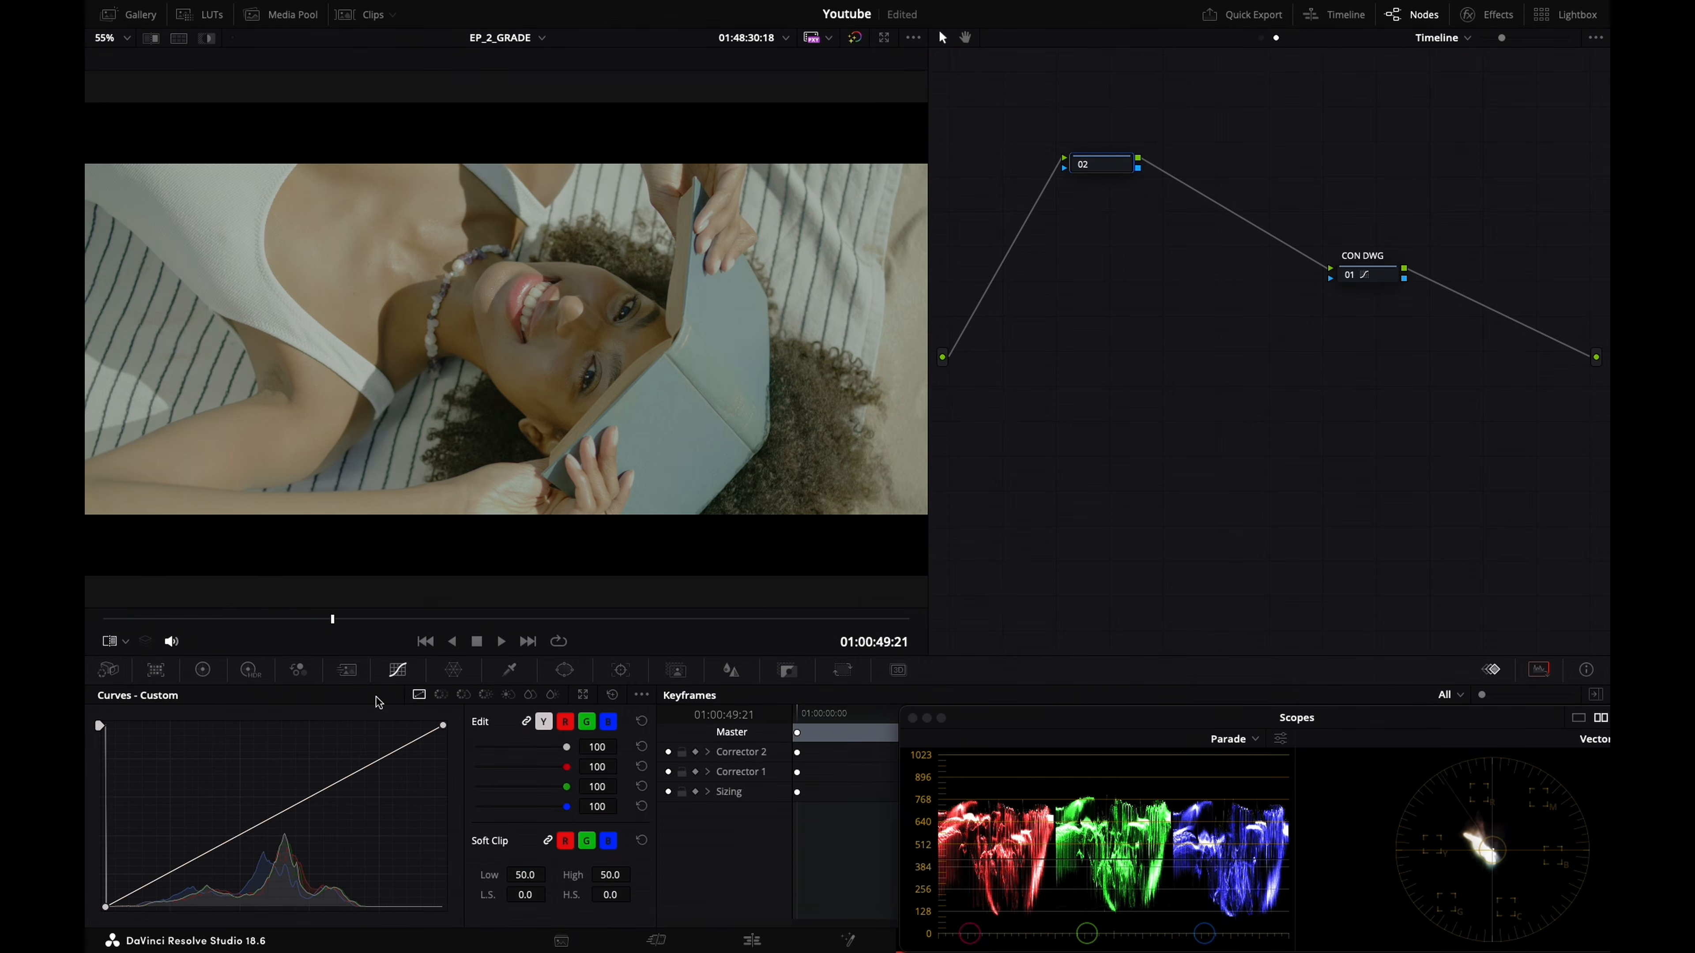
pyautogui.click(529, 695)
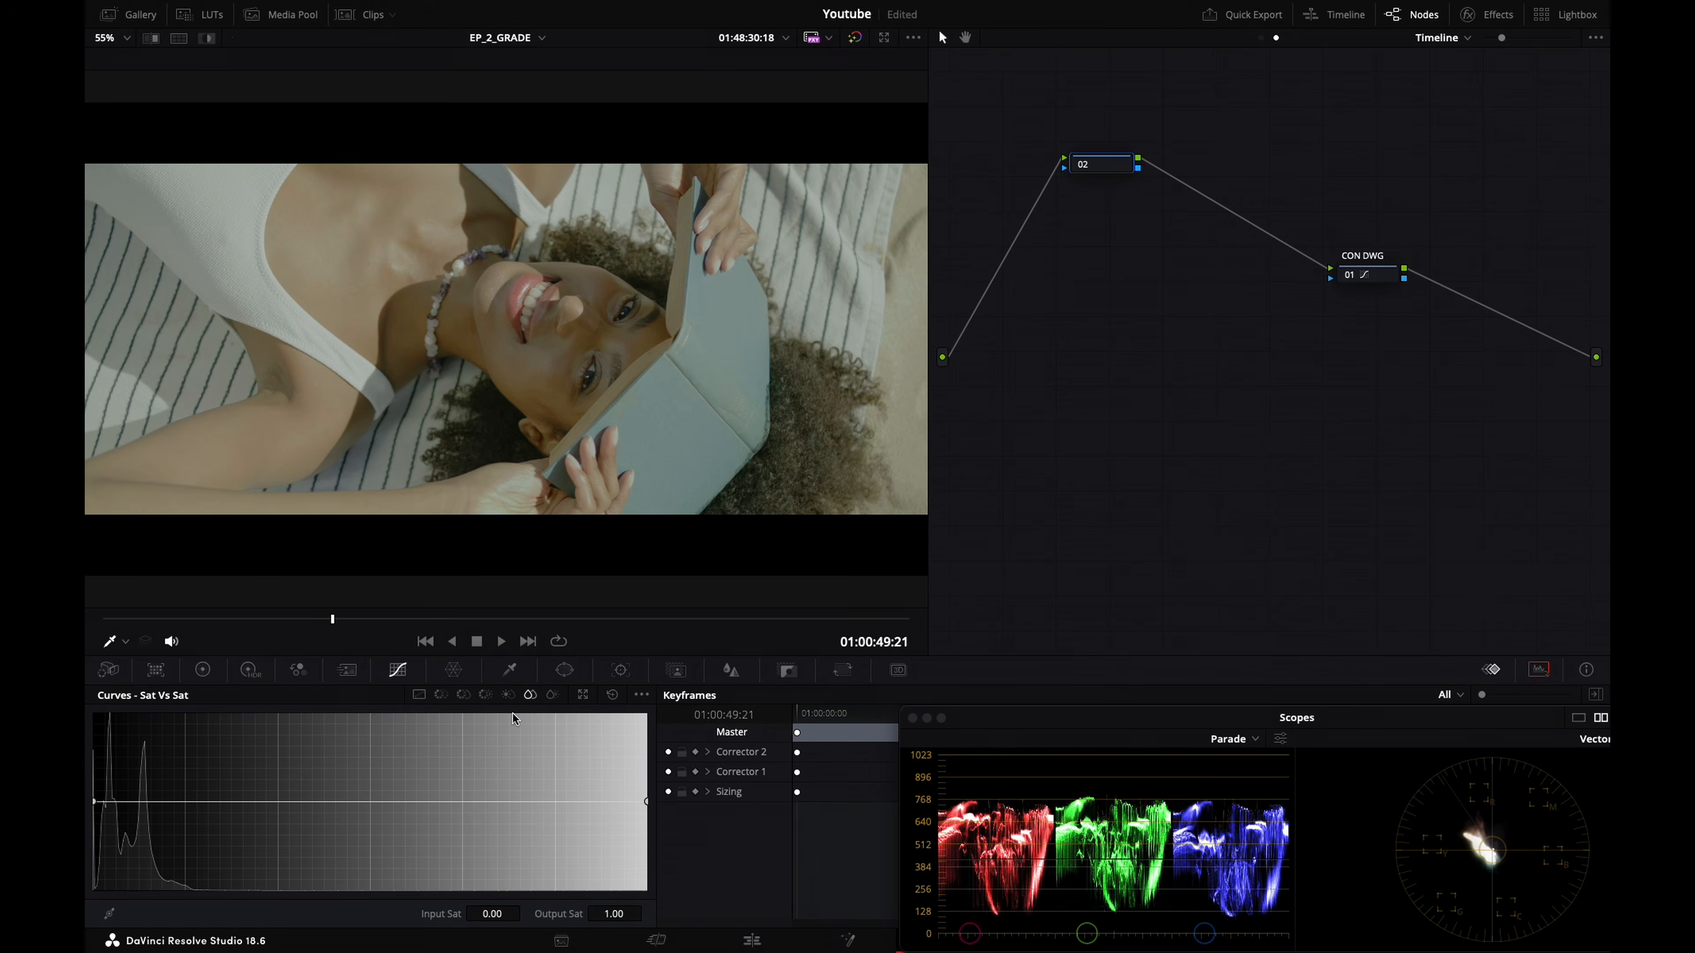
pyautogui.moveTo(147, 801); pyautogui.dragTo(120, 709)
pyautogui.moveTo(144, 776); pyautogui.dragTo(144, 723)
pyautogui.press('super+z')
# Change node 02's color space and inspect the green channel in its custom curves
pyautogui.rightClick(1115, 177)
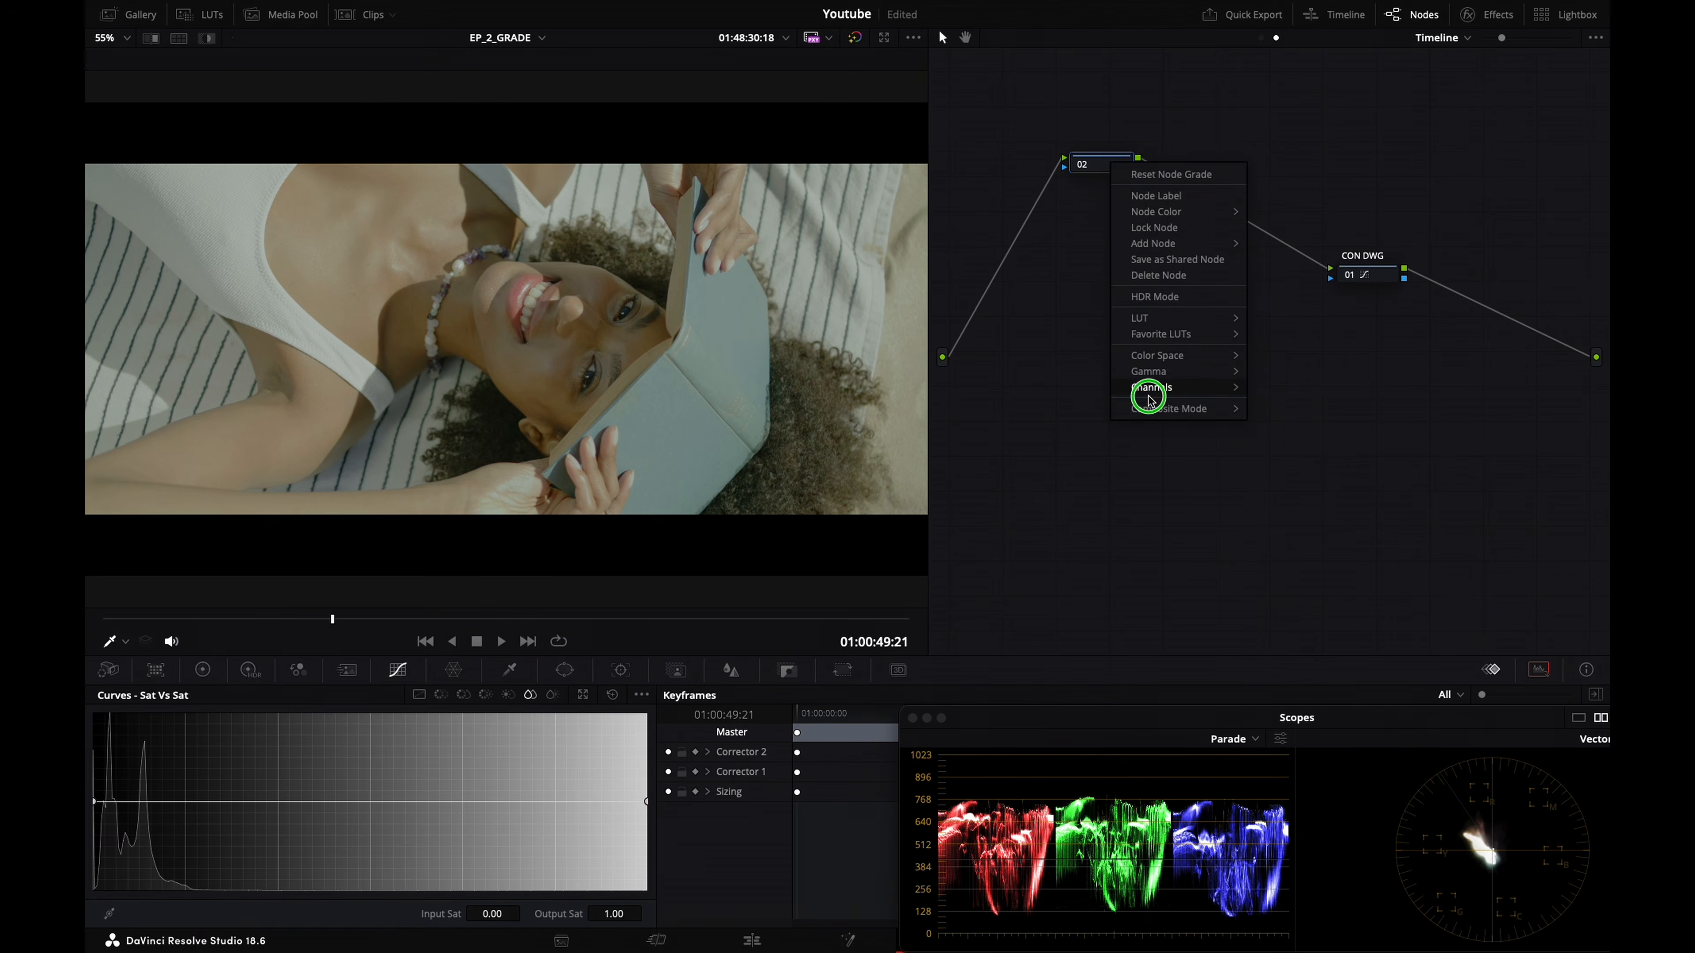
pyautogui.moveTo(1153, 372)
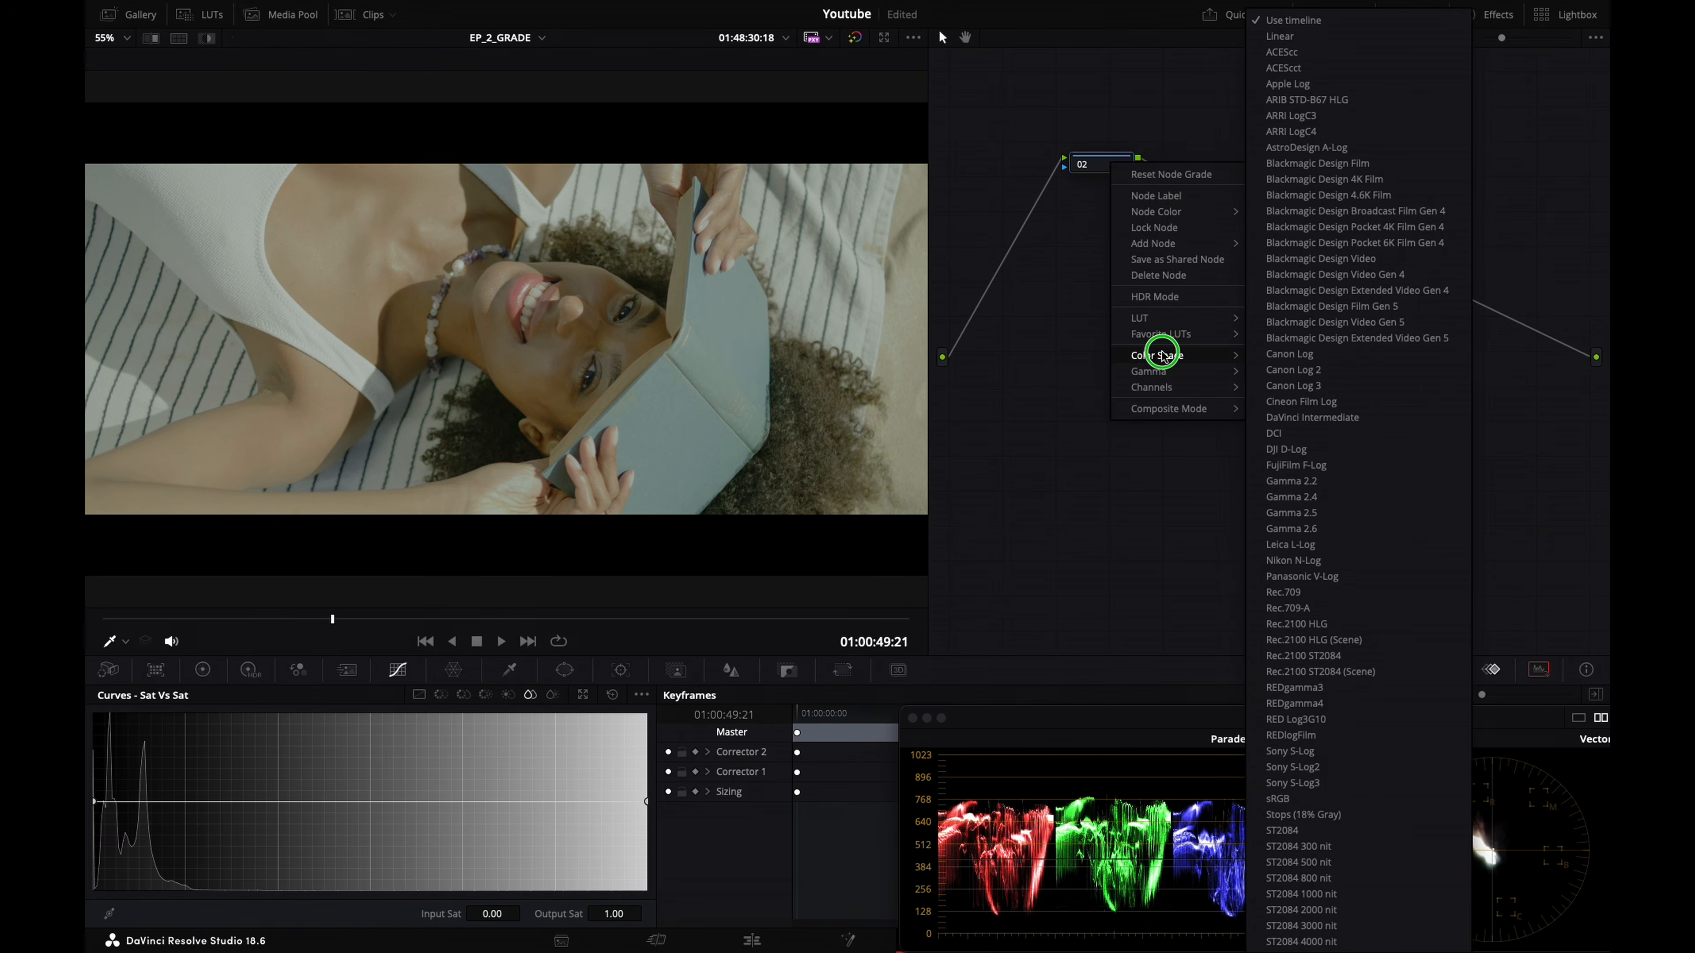
pyautogui.click(1276, 639)
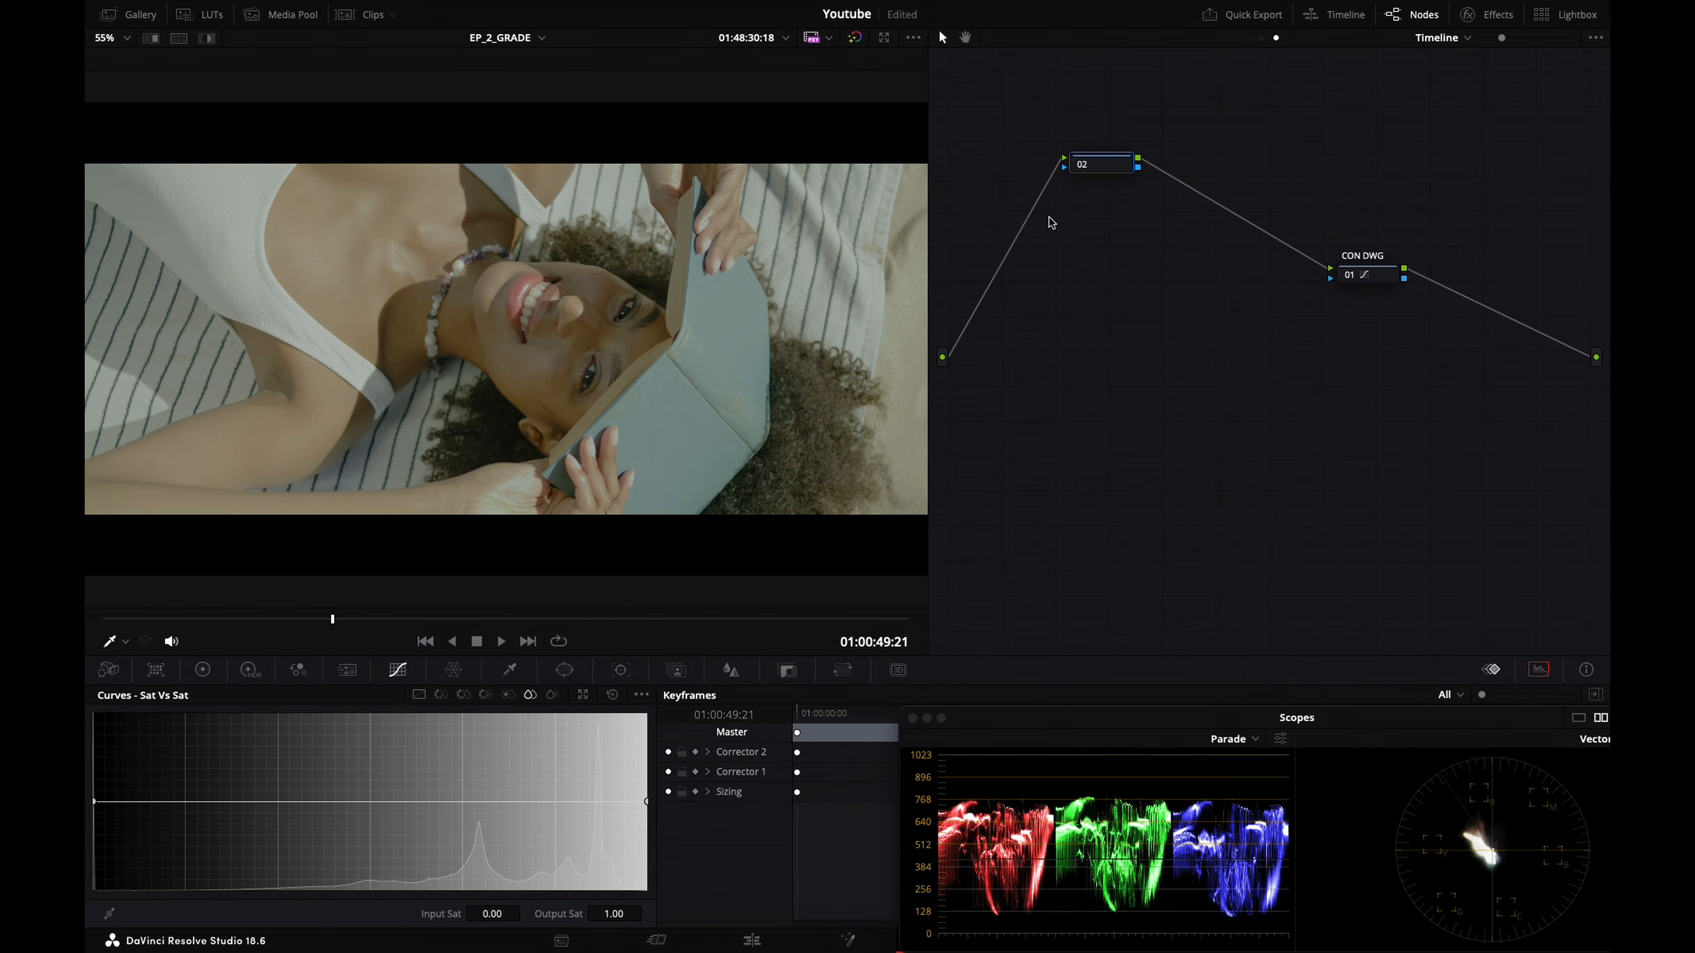
pyautogui.click(418, 695)
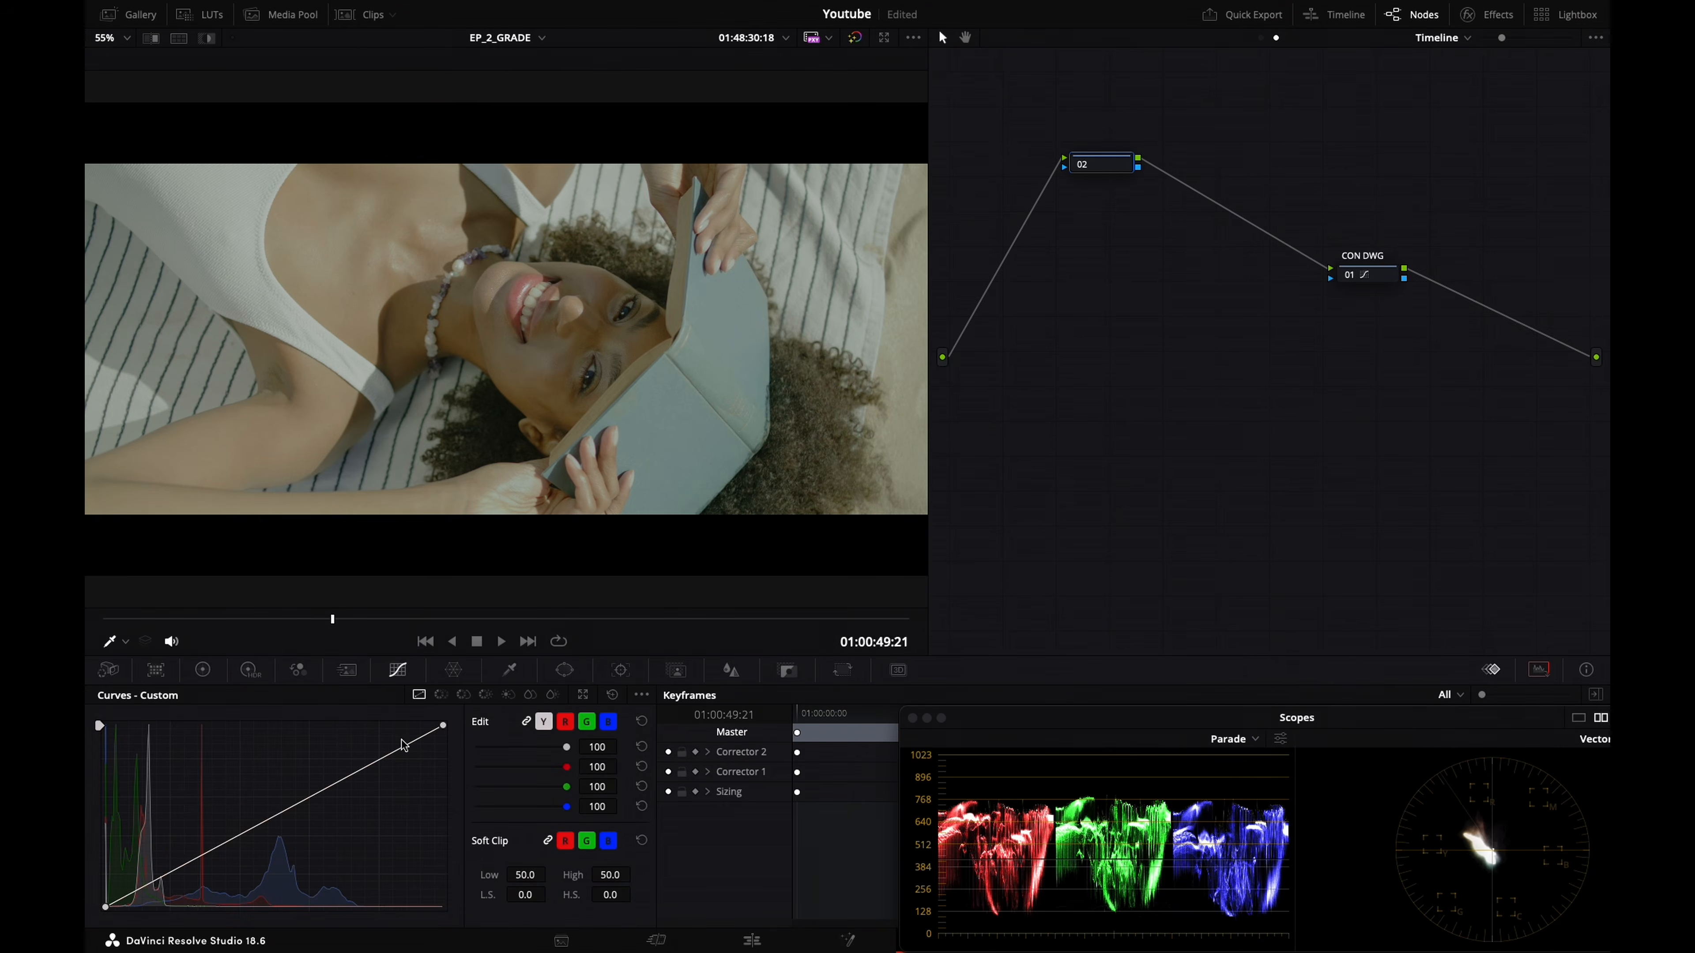
pyautogui.click(586, 723)
pyautogui.click(525, 721)
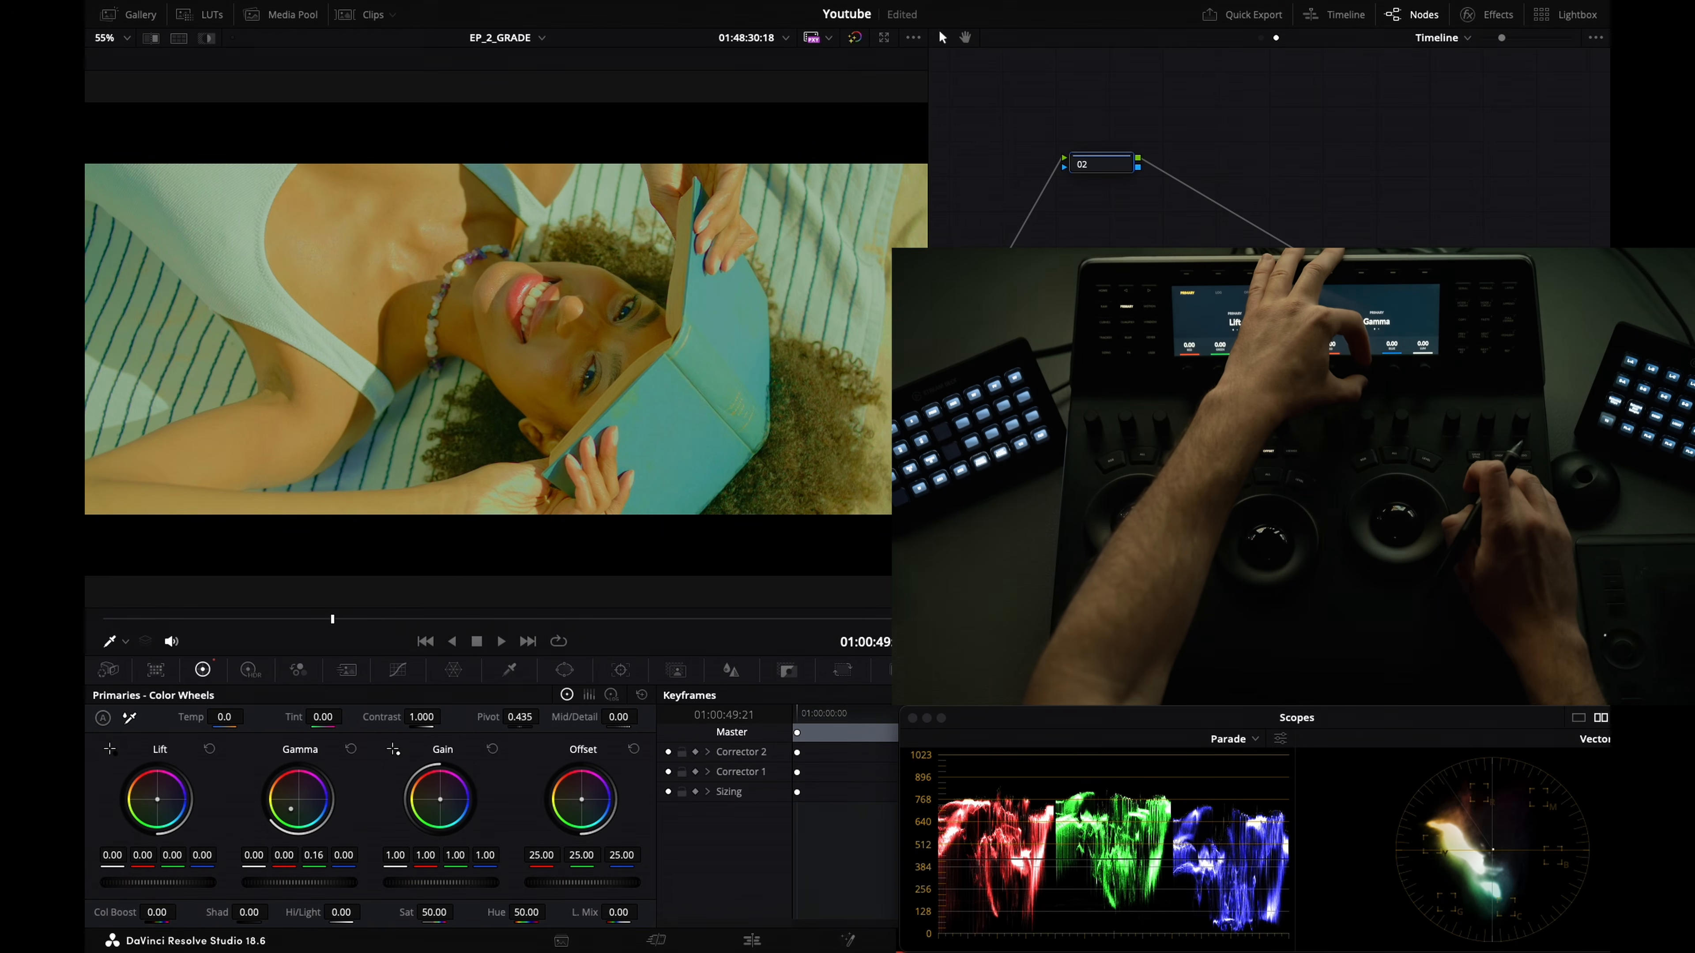
# Adjust node 02's green Gamma to 0.14 with Luma Mix at 0.00, comparing the book clip's saturation with the reference still
pyautogui.press('super+w')
pyautogui.press('super+w')
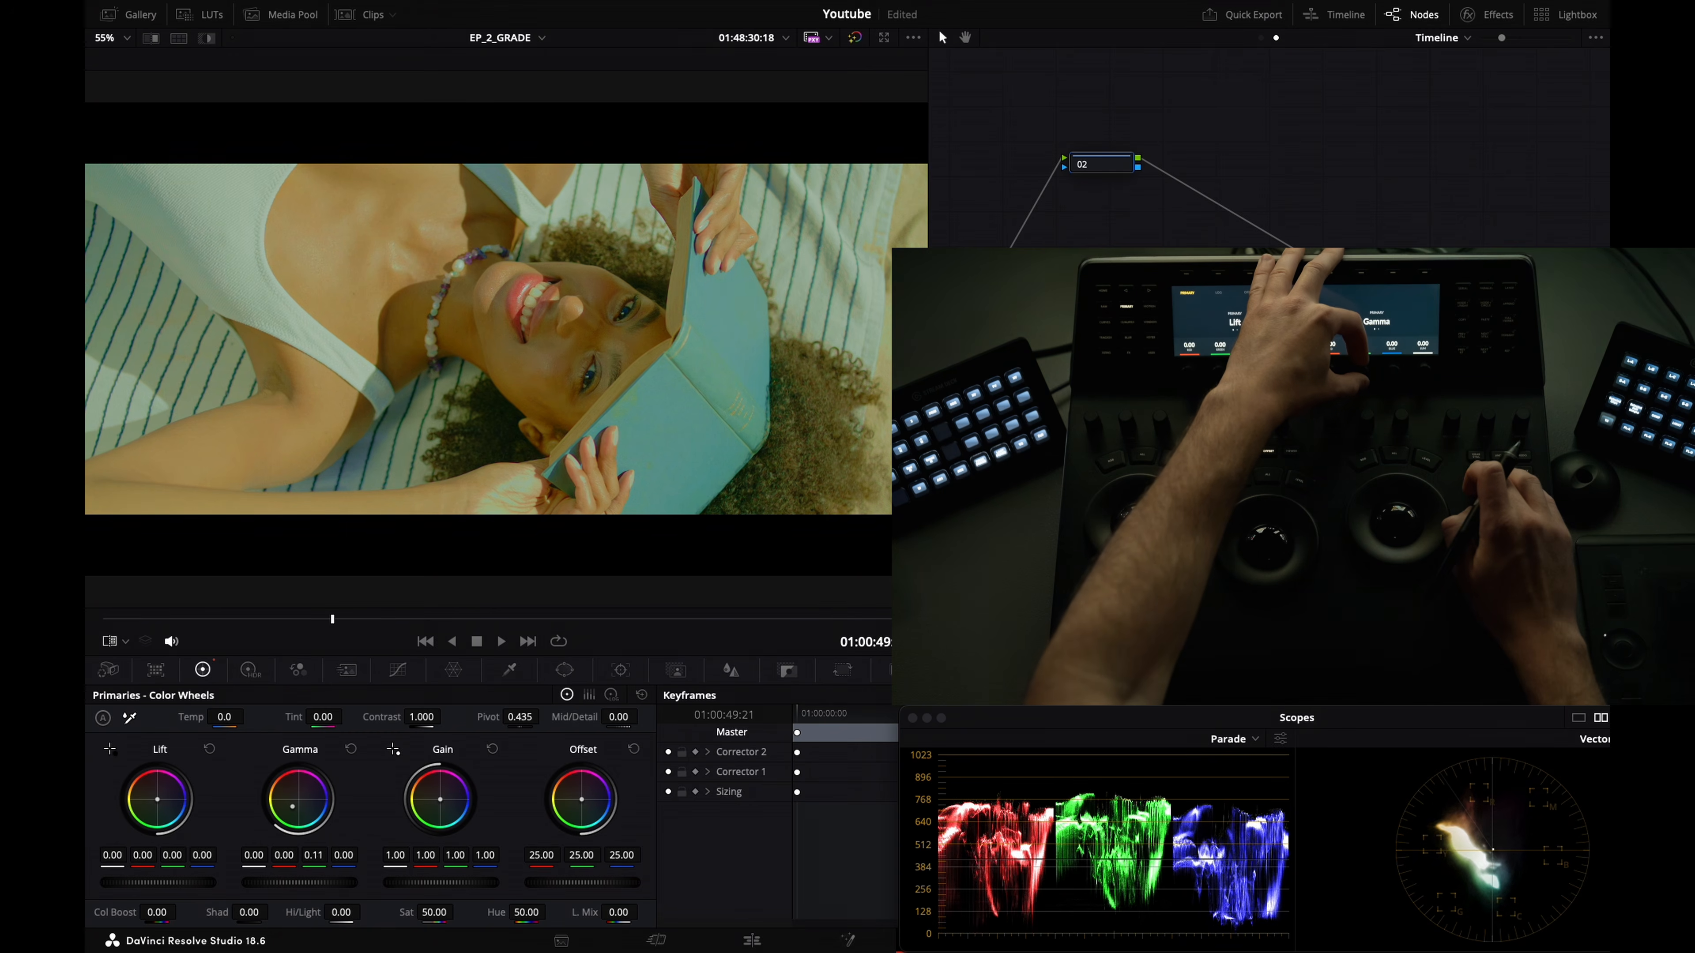
pyautogui.press('super+w')
pyautogui.press('super+w')
pyautogui.press('super+w')
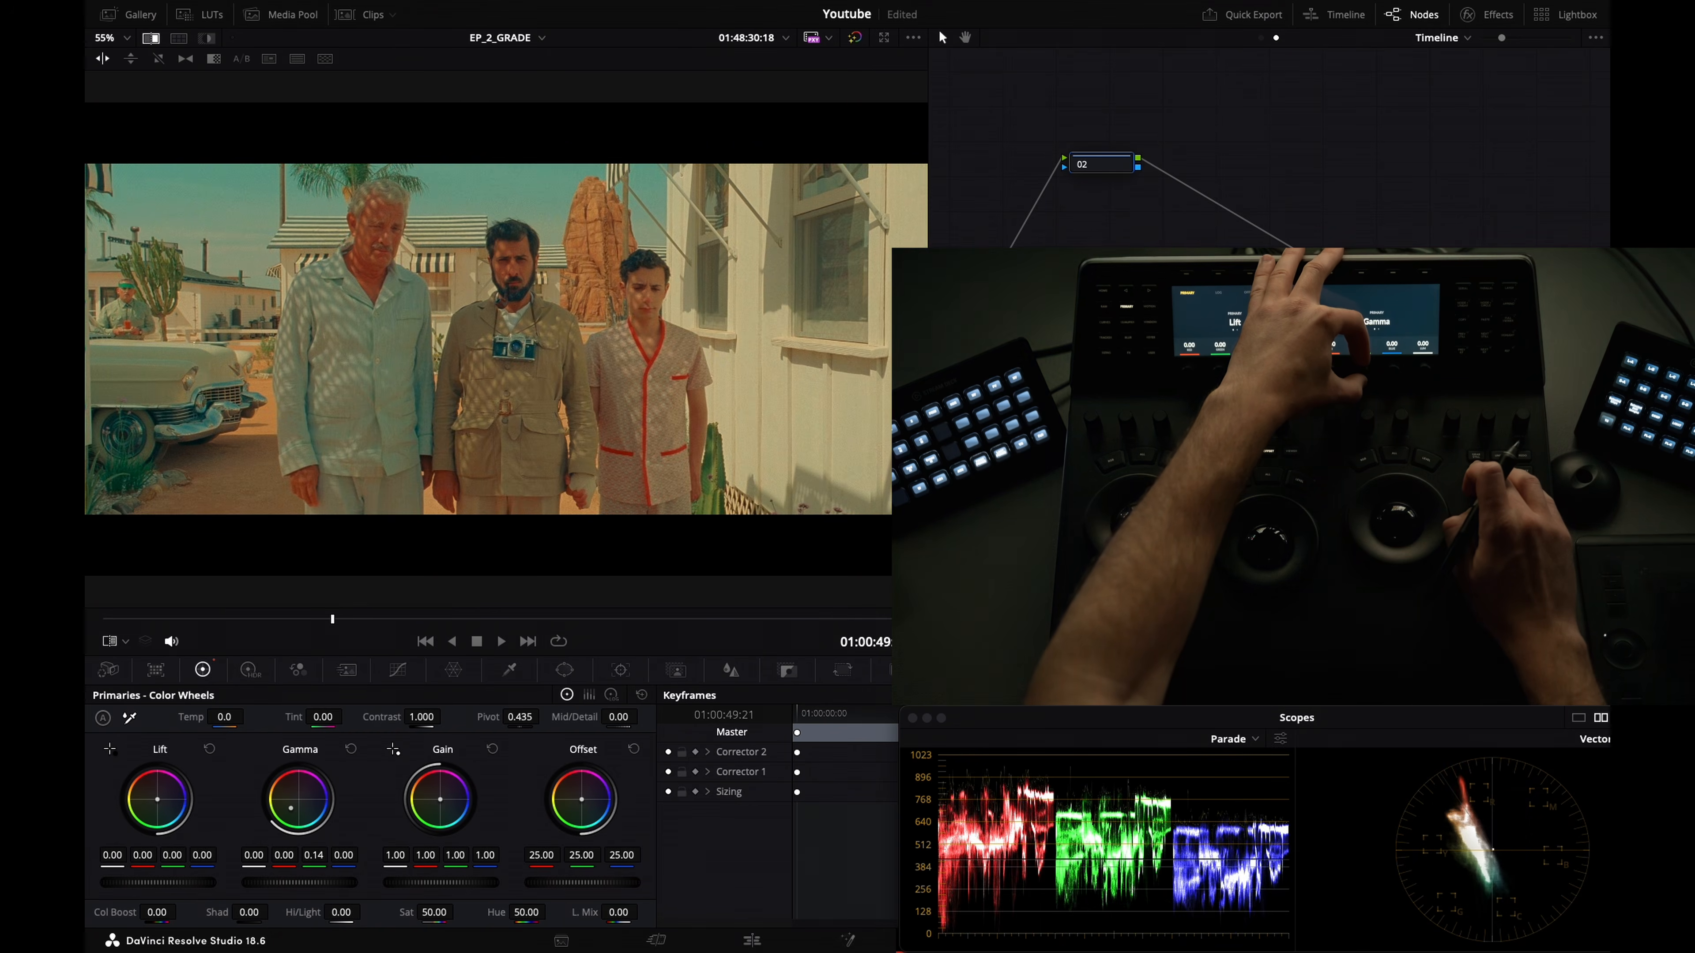
pyautogui.press('super+w')
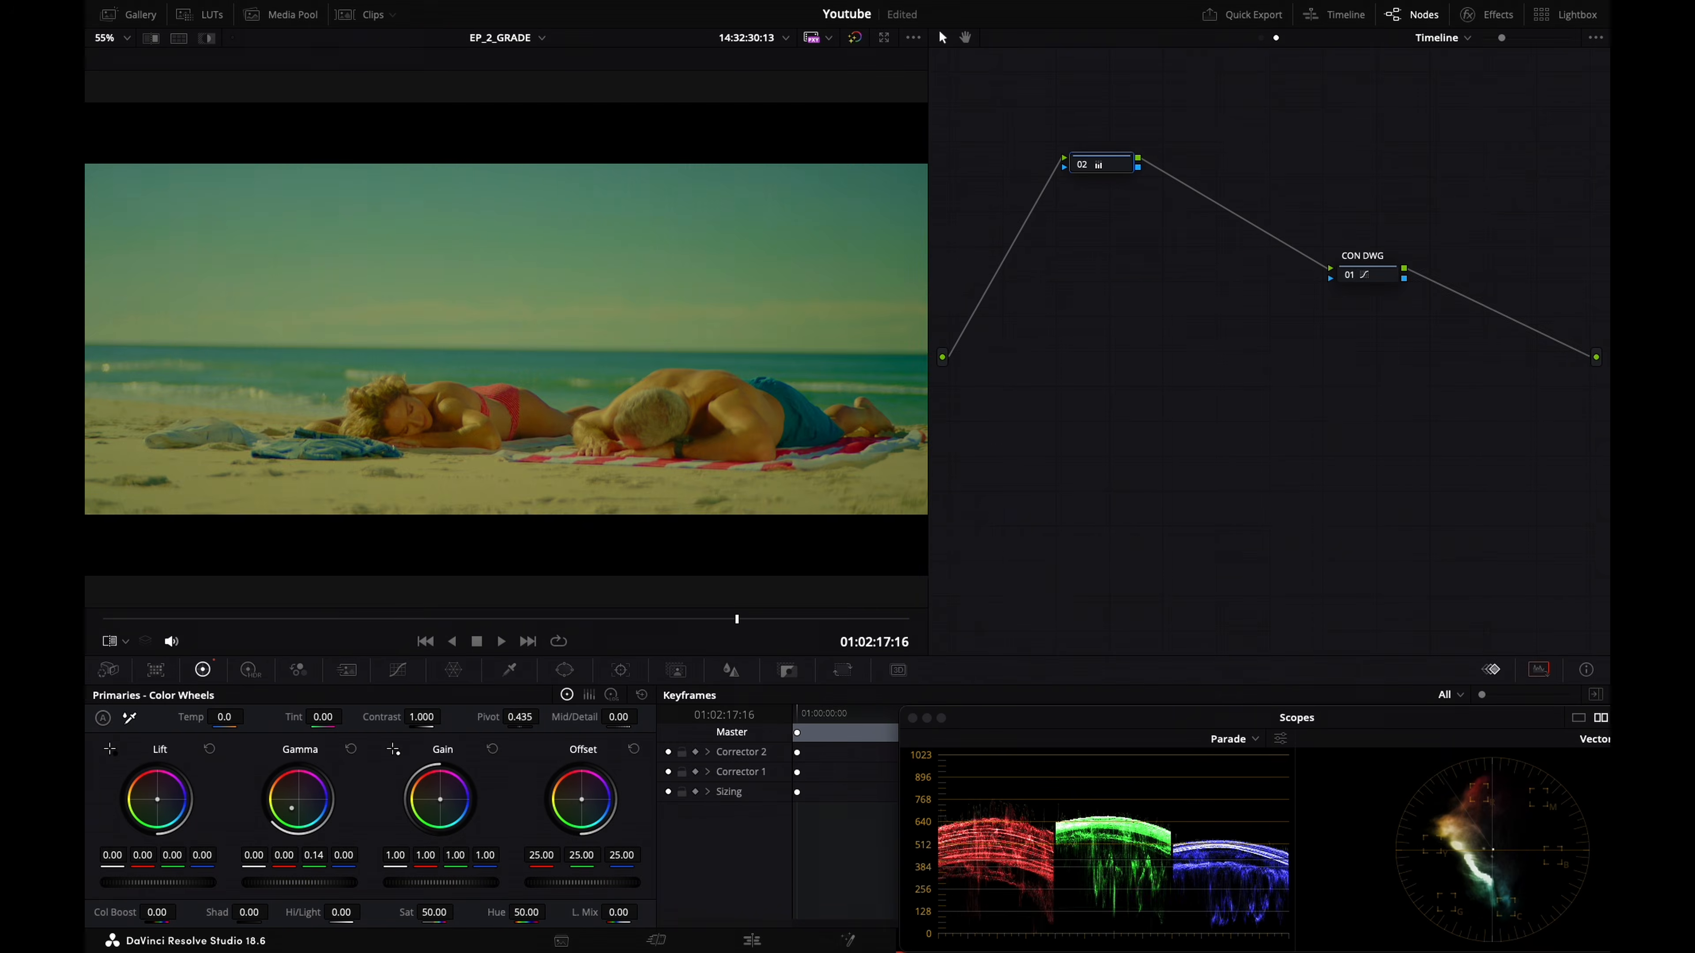
# Reduce node 02's green Gamma to 0.09, comparing the sunbathing clip with the reference still and checking the other clips
pyautogui.press('super+w')
pyautogui.press('super+w')
pyautogui.moveTo(313, 855); pyautogui.dragTo(300, 854)
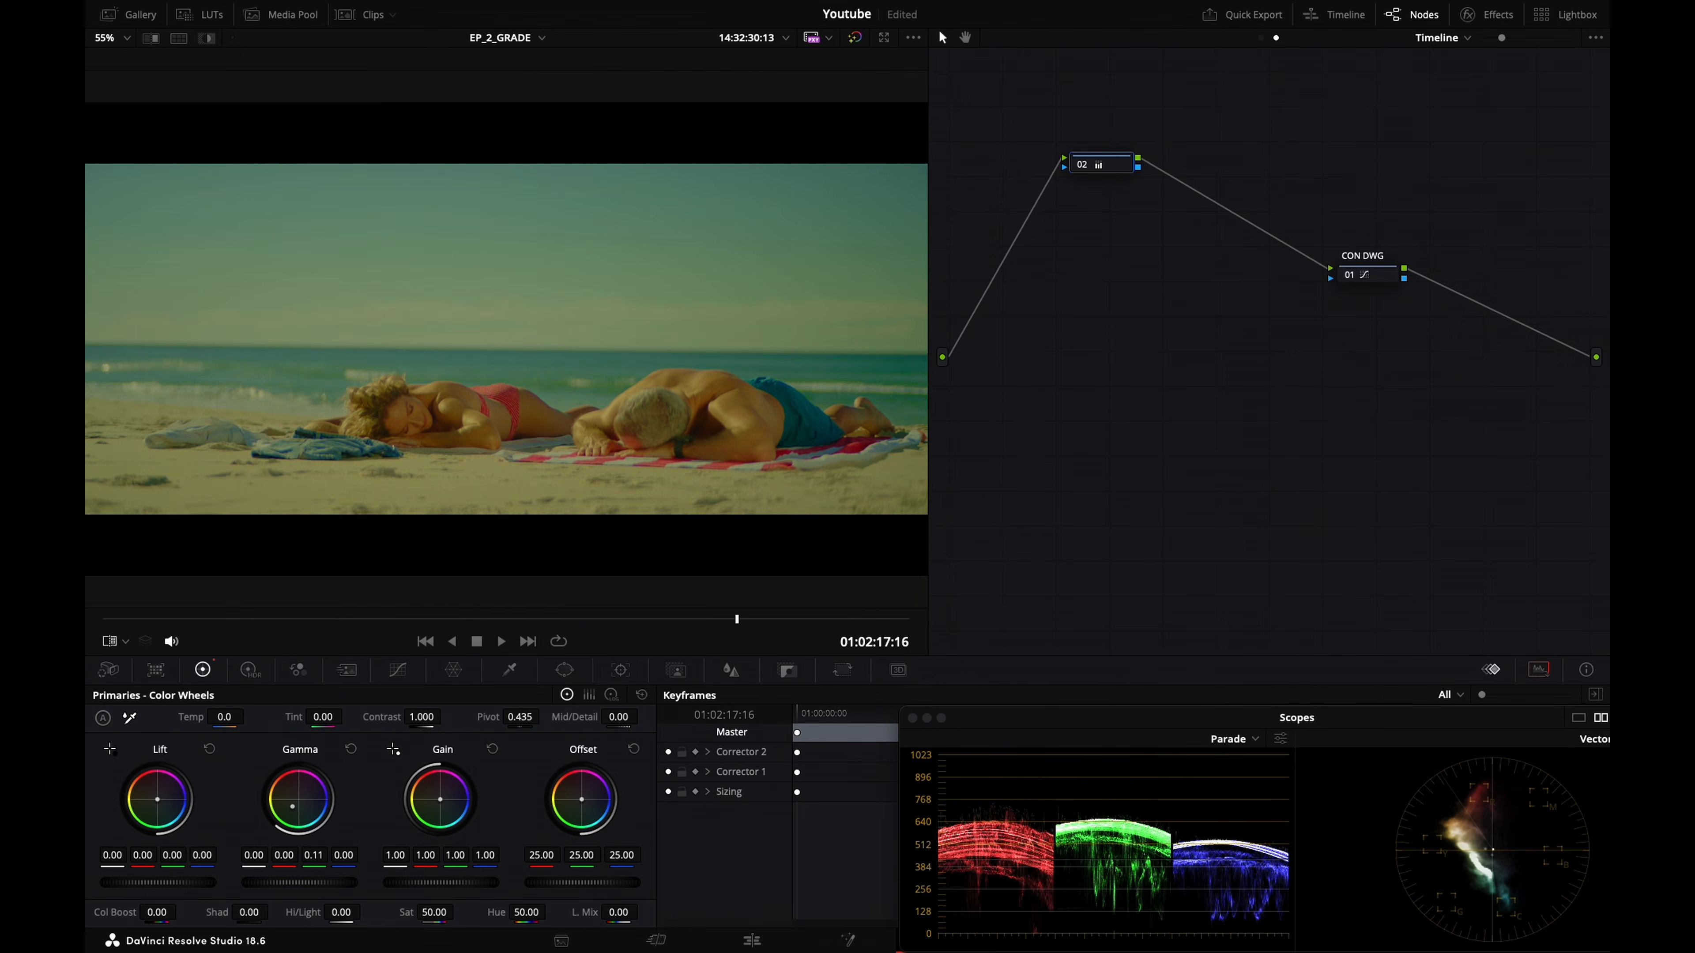
pyautogui.press('super+w')
pyautogui.press('super+w')
pyautogui.moveTo(313, 855); pyautogui.dragTo(304, 854)
pyautogui.press('super+w')
pyautogui.press('super+w')
pyautogui.press('Down')
pyautogui.press('Down')
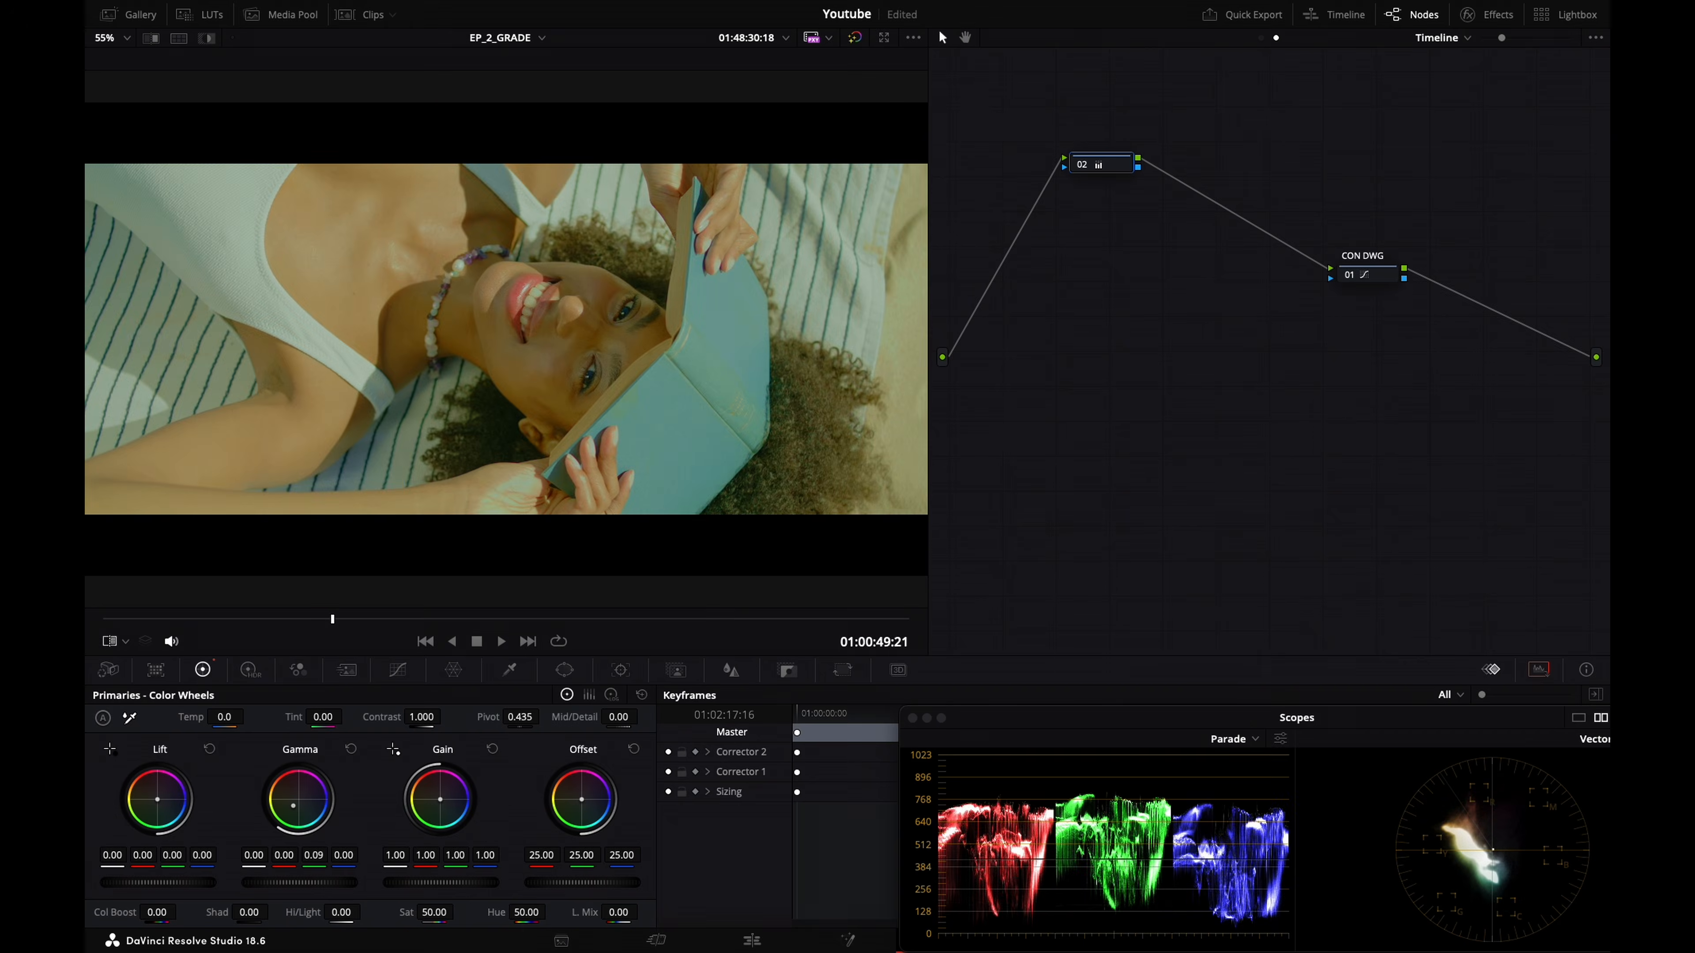
pyautogui.press('Up')
pyautogui.press('Up')
# Label node 02 SATURATION and clean up the node graph
pyautogui.write('ON')
pyautogui.rightClick(1231, 392)
pyautogui.click(1301, 513)
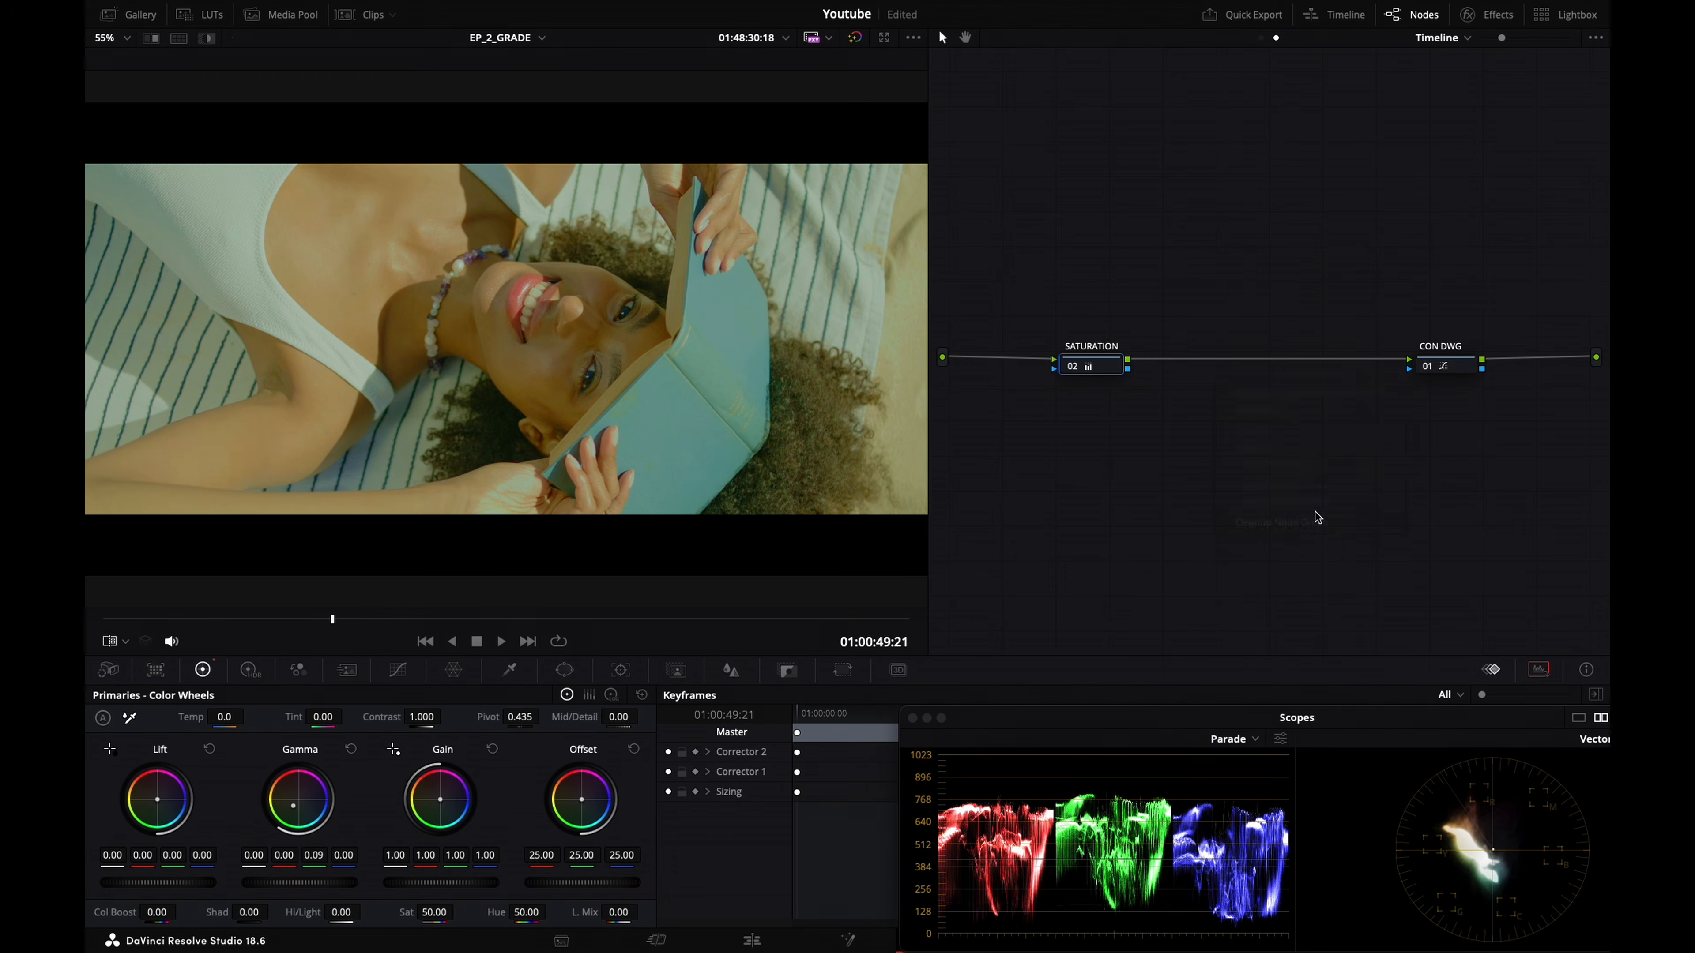
# Move the SATURATION node beside CON DWG and add a serial node labelled HUE before it
pyautogui.moveTo(1095, 359); pyautogui.dragTo(1325, 357)
pyautogui.hotkey('shift', 's')
pyautogui.moveTo(1321, 431); pyautogui.dragTo(1170, 293)
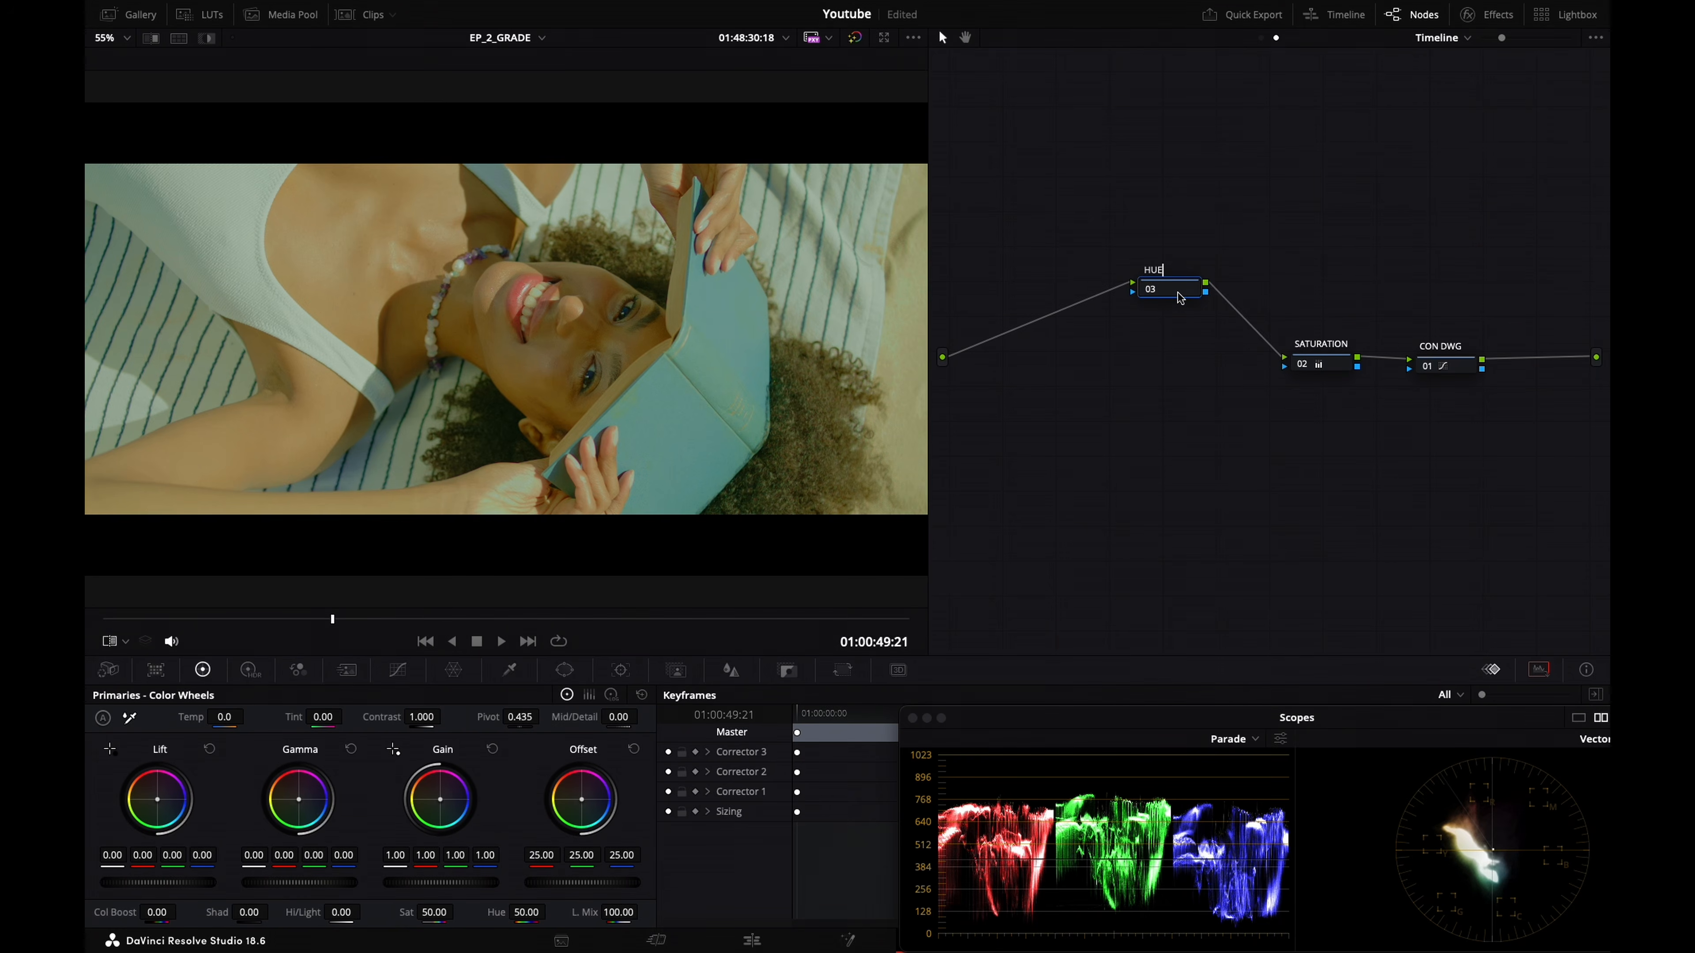
pyautogui.press('Return')
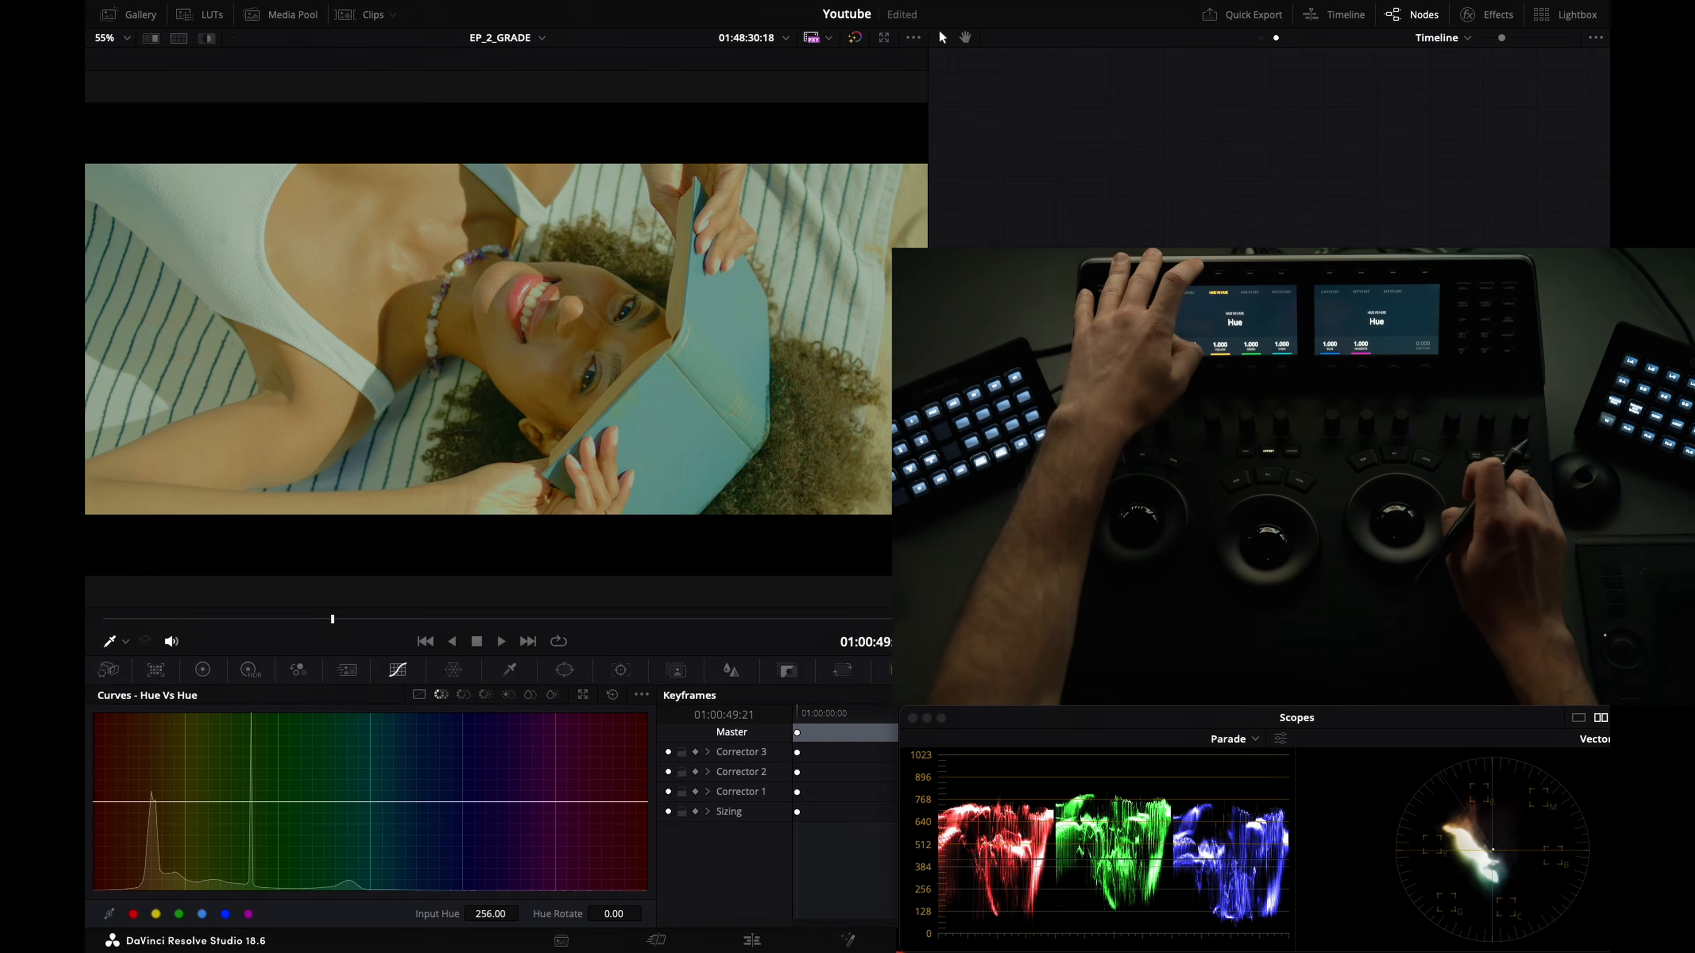
# Compare the book and sunbathing clips with the reference still, examining the hues of the sky, water and sand
pyautogui.press('super+w')
pyautogui.press('super+w')
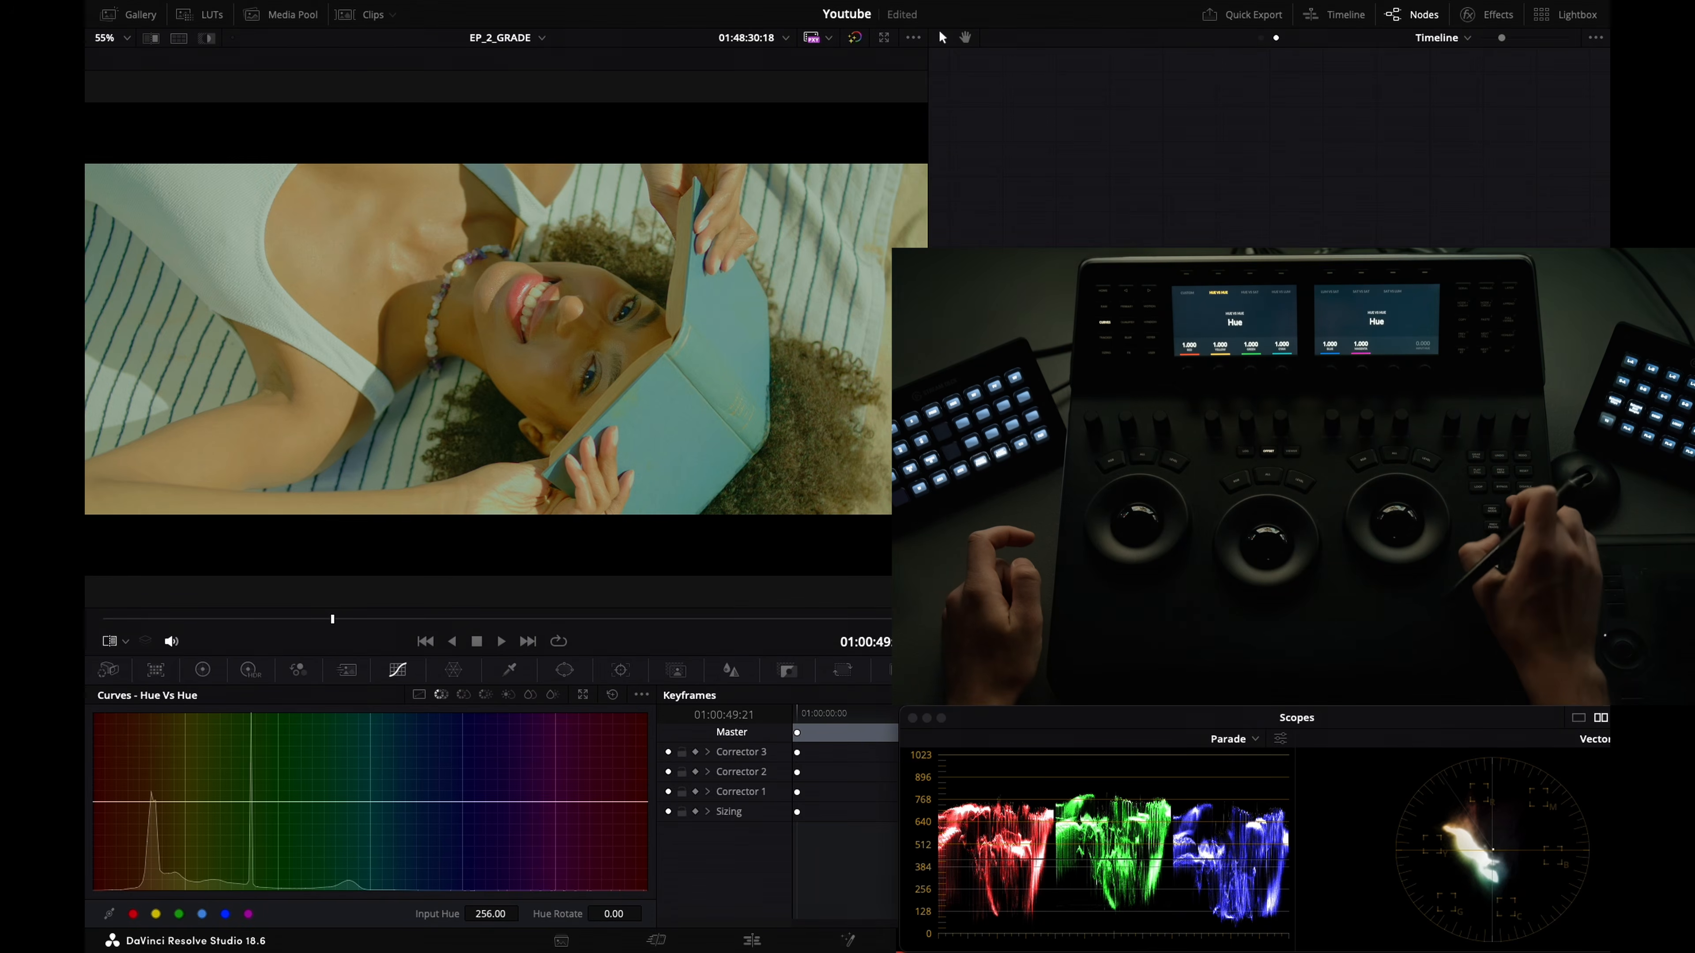
pyautogui.press('Down')
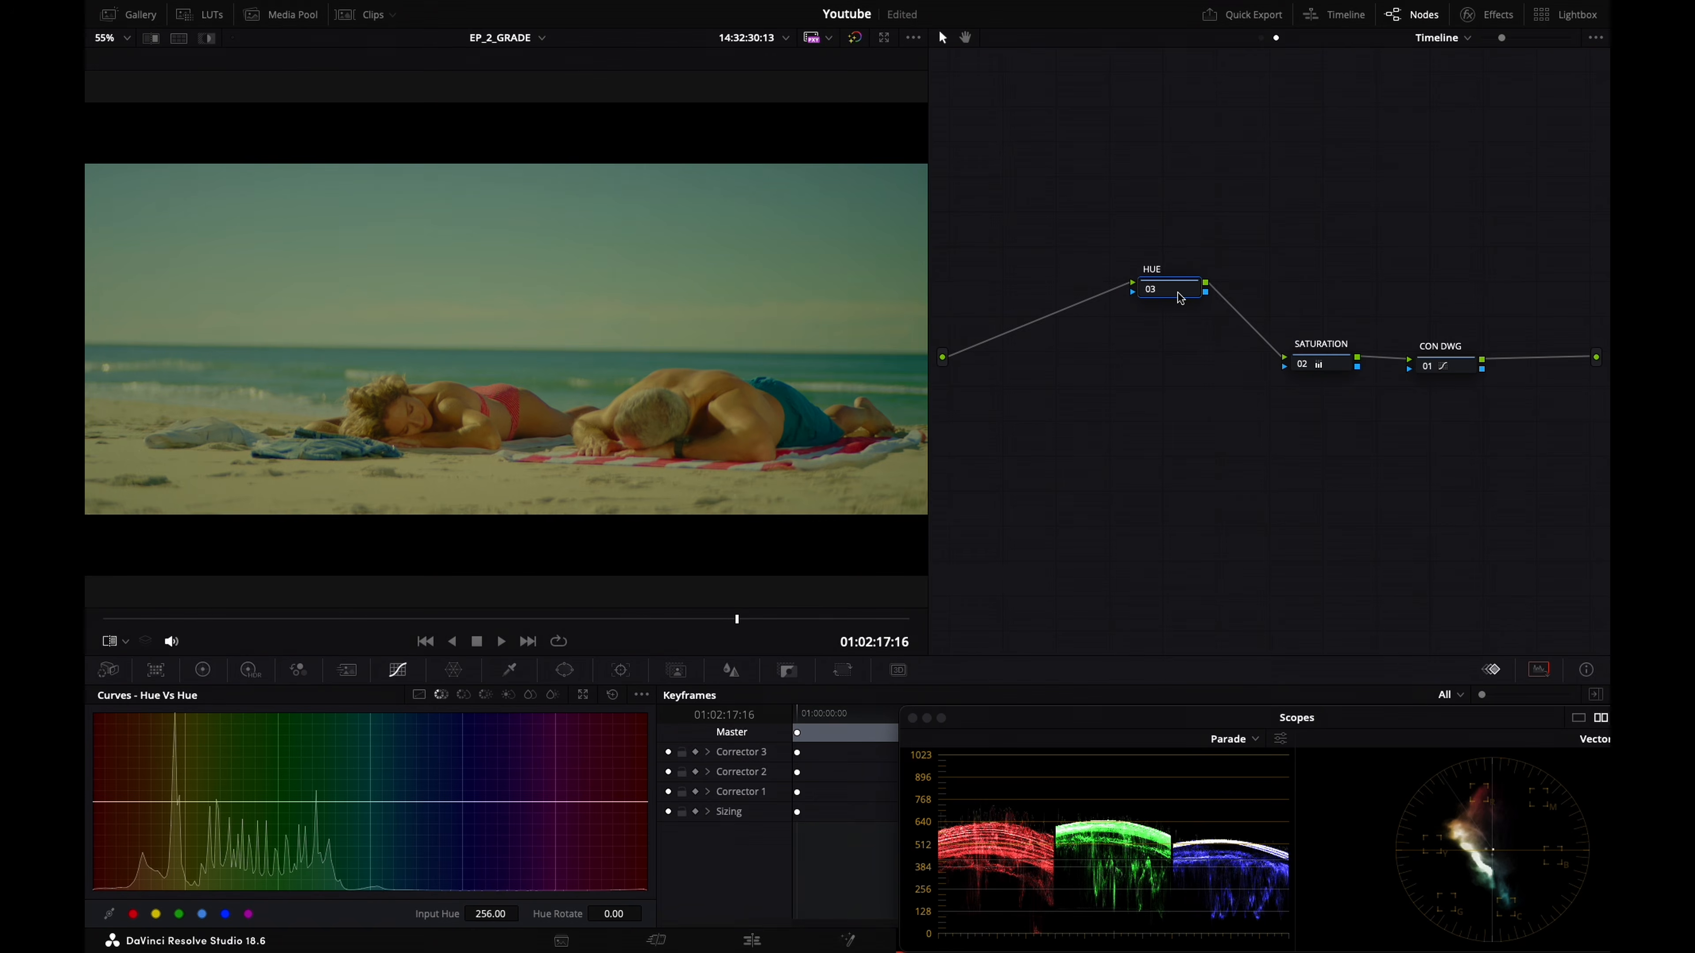
pyautogui.moveTo(527, 256); pyautogui.dragTo(684, 238)
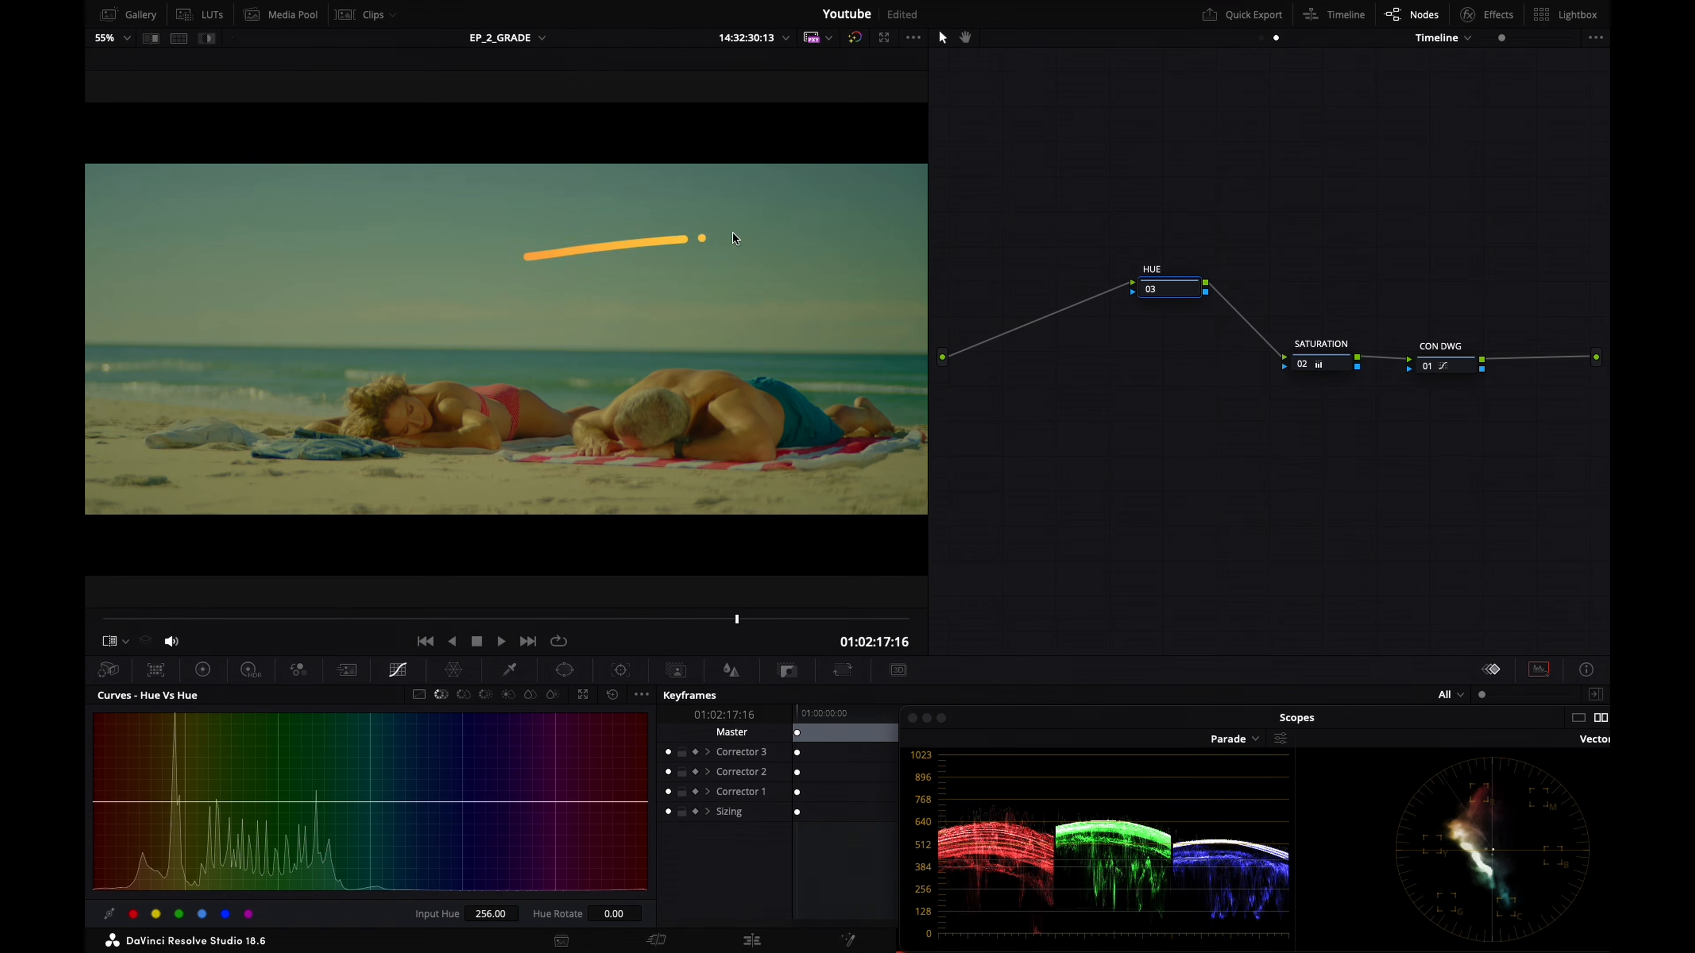
pyautogui.click(460, 402)
pyautogui.moveTo(287, 495)
pyautogui.mouseDown()
pyautogui.moveTo(407, 470)
pyautogui.moveTo(378, 444)
pyautogui.mouseUp()
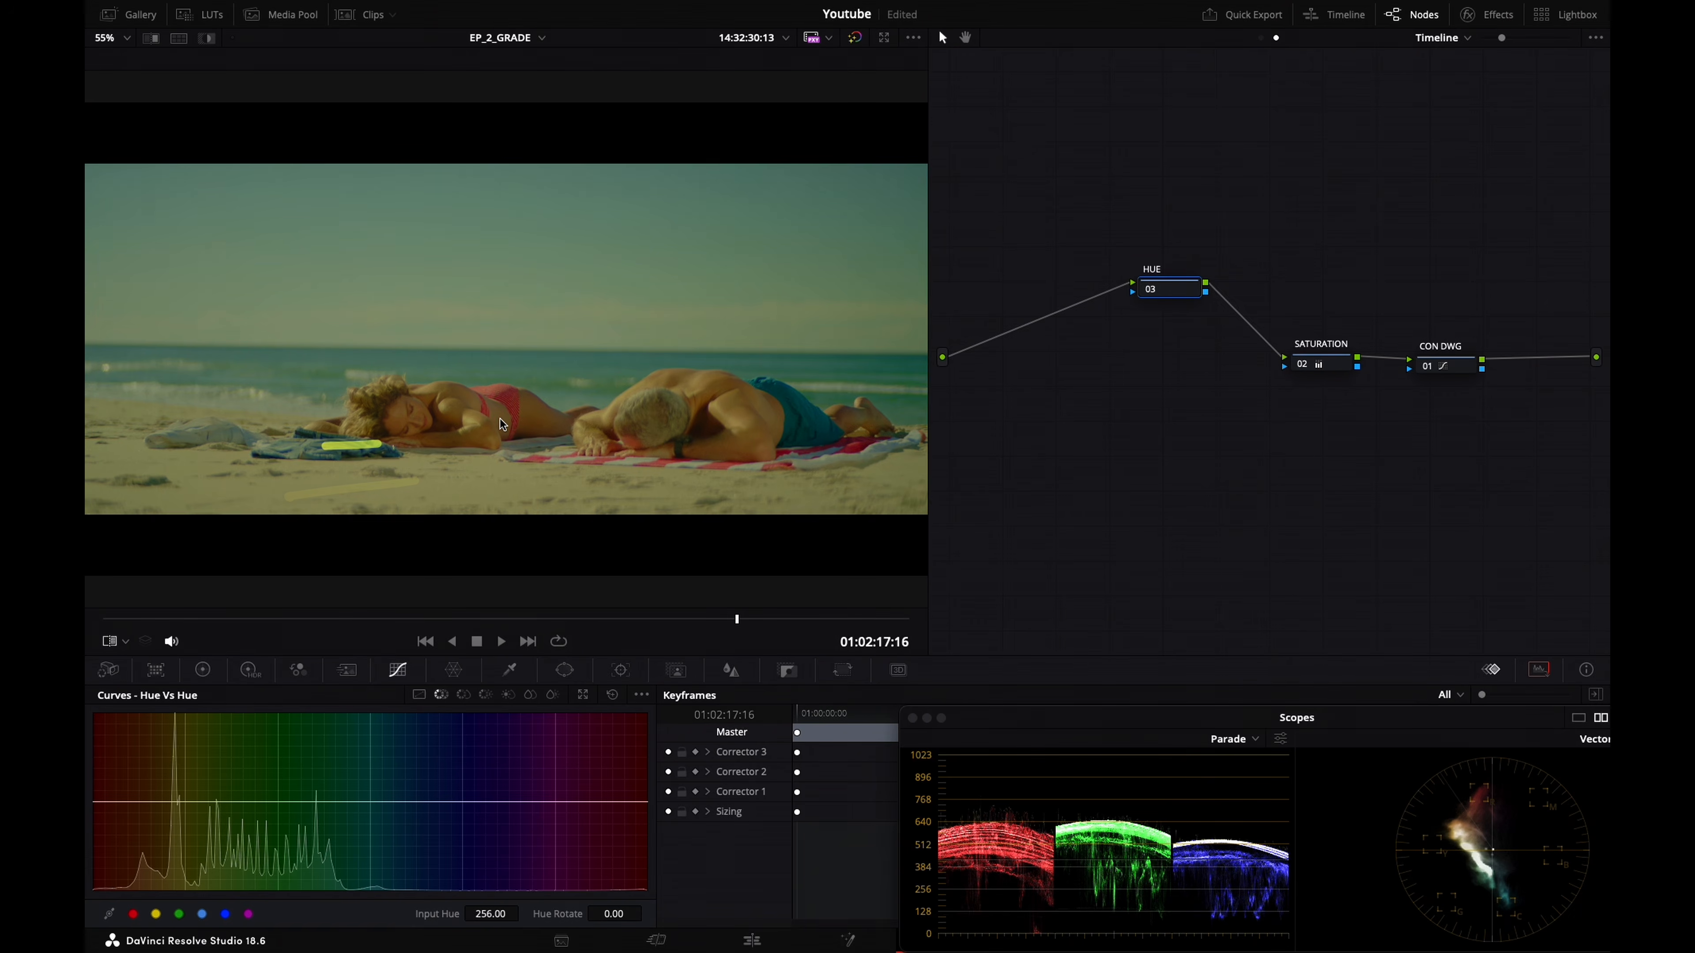
pyautogui.hotkey('ctrl', 'w')
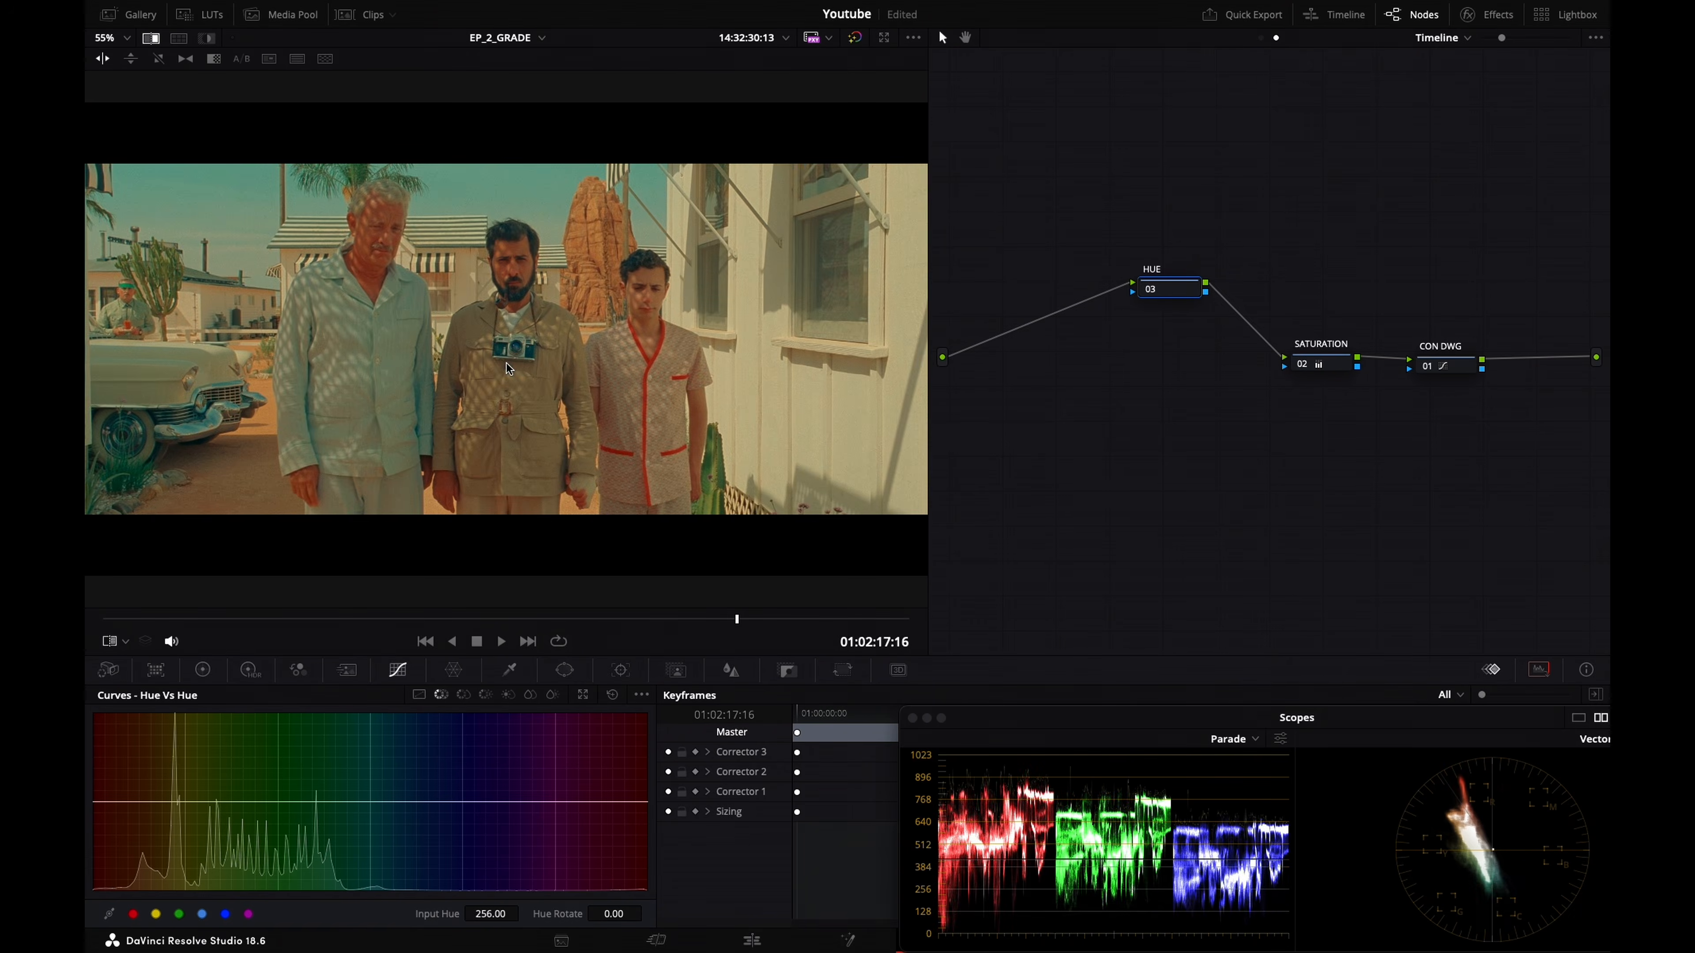
pyautogui.press('super+w')
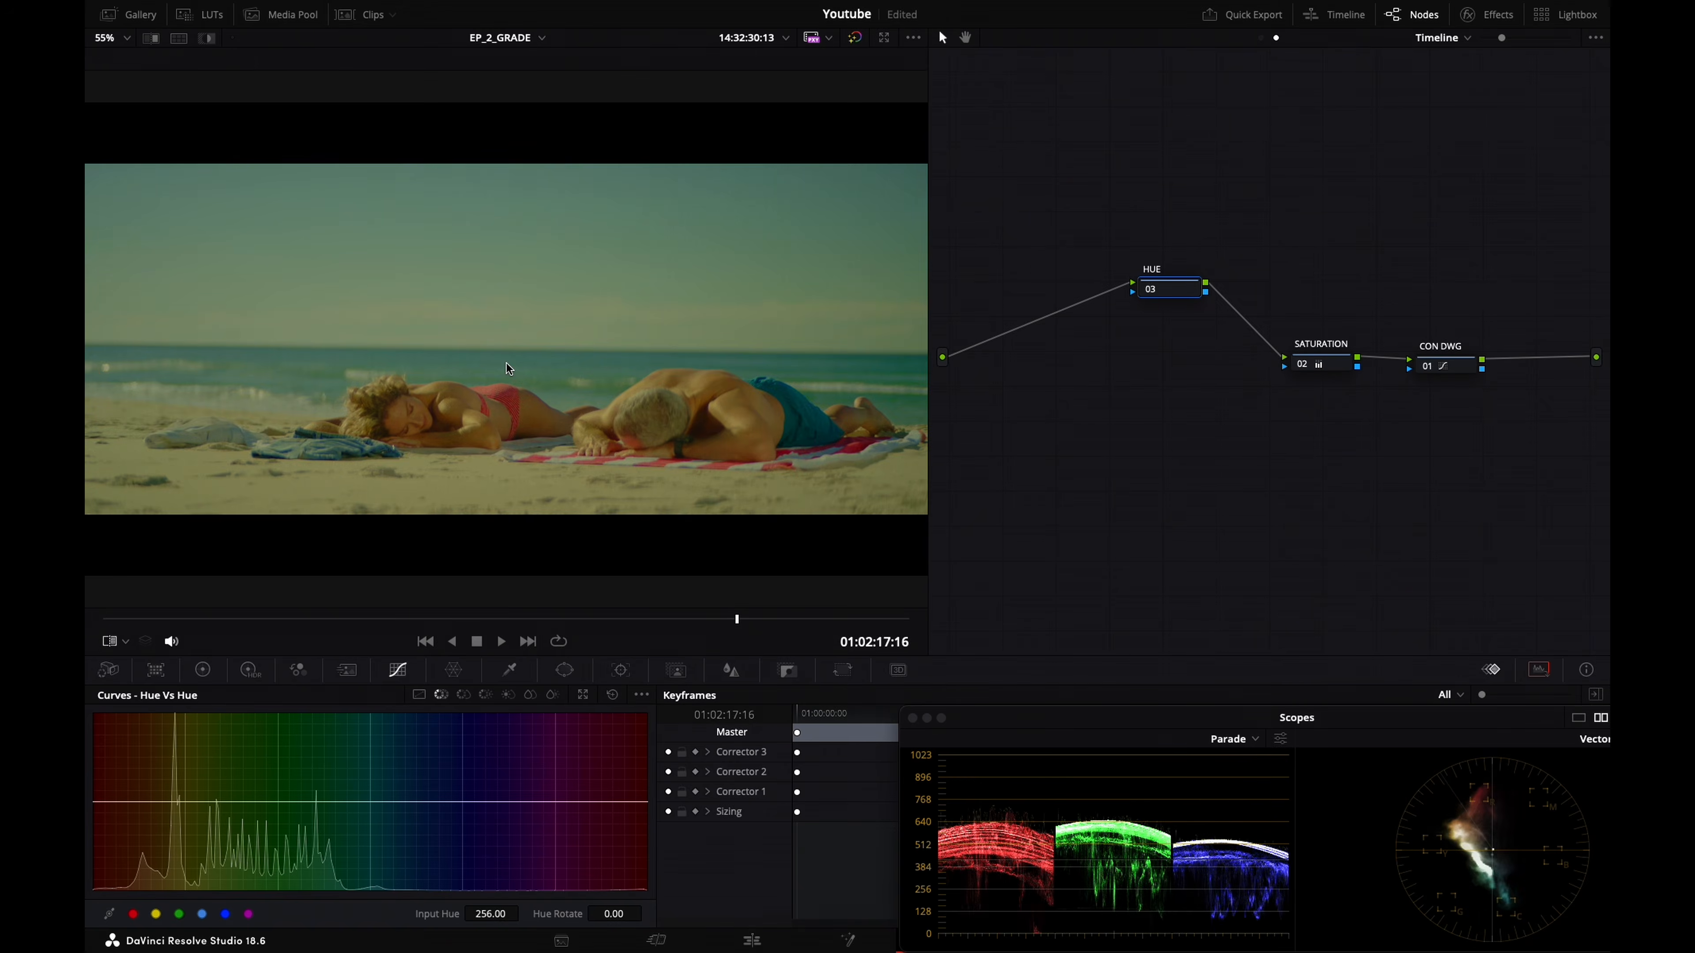
pyautogui.press('super+w')
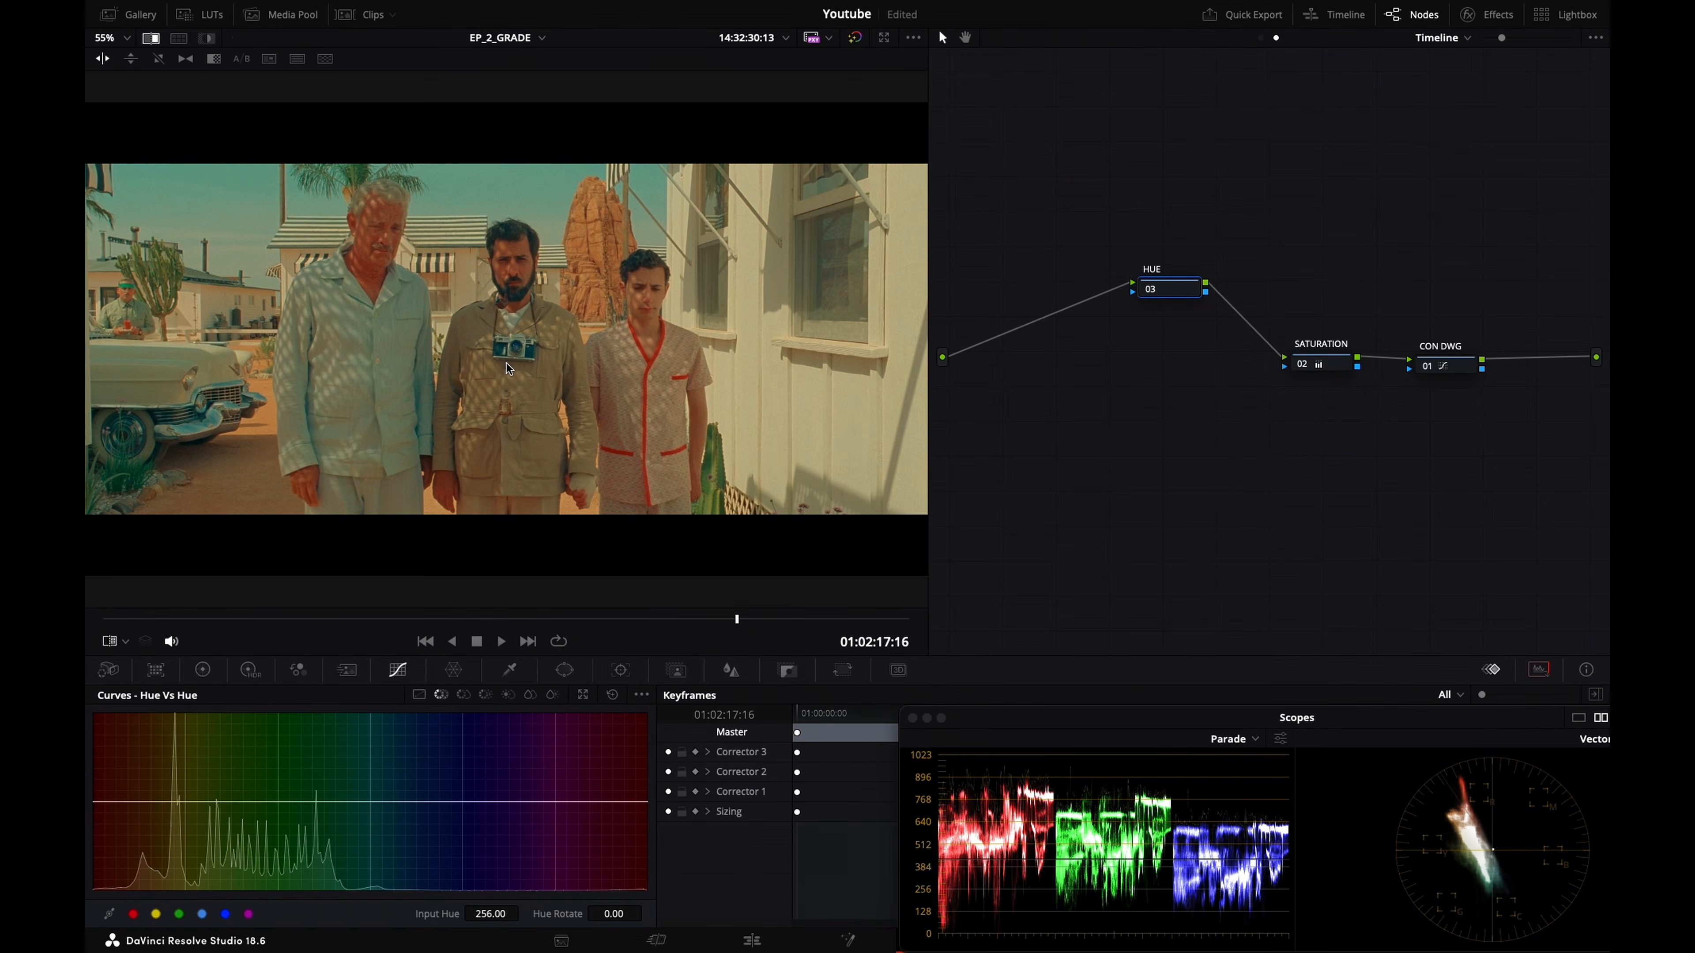
pyautogui.moveTo(222, 471)
pyautogui.mouseDown()
pyautogui.moveTo(272, 468)
pyautogui.moveTo(245, 492)
pyautogui.moveTo(252, 459)
pyautogui.mouseUp()
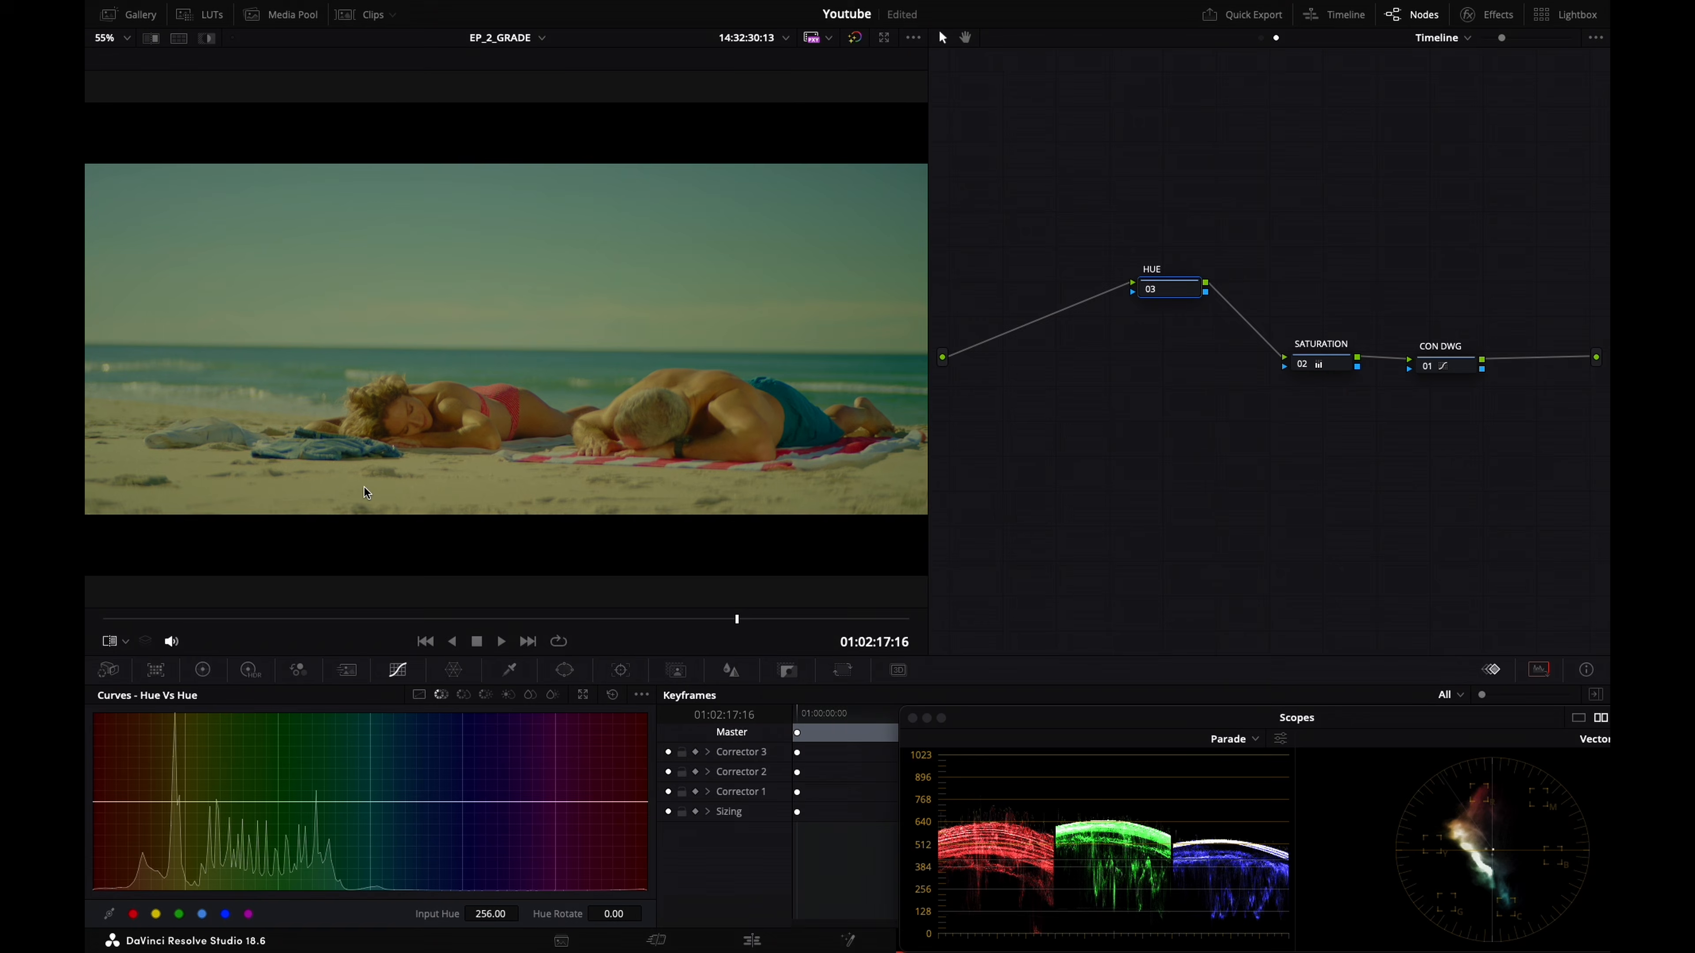
pyautogui.moveTo(346, 485); pyautogui.dragTo(585, 476)
pyautogui.hotkey('ctrl', 'w')
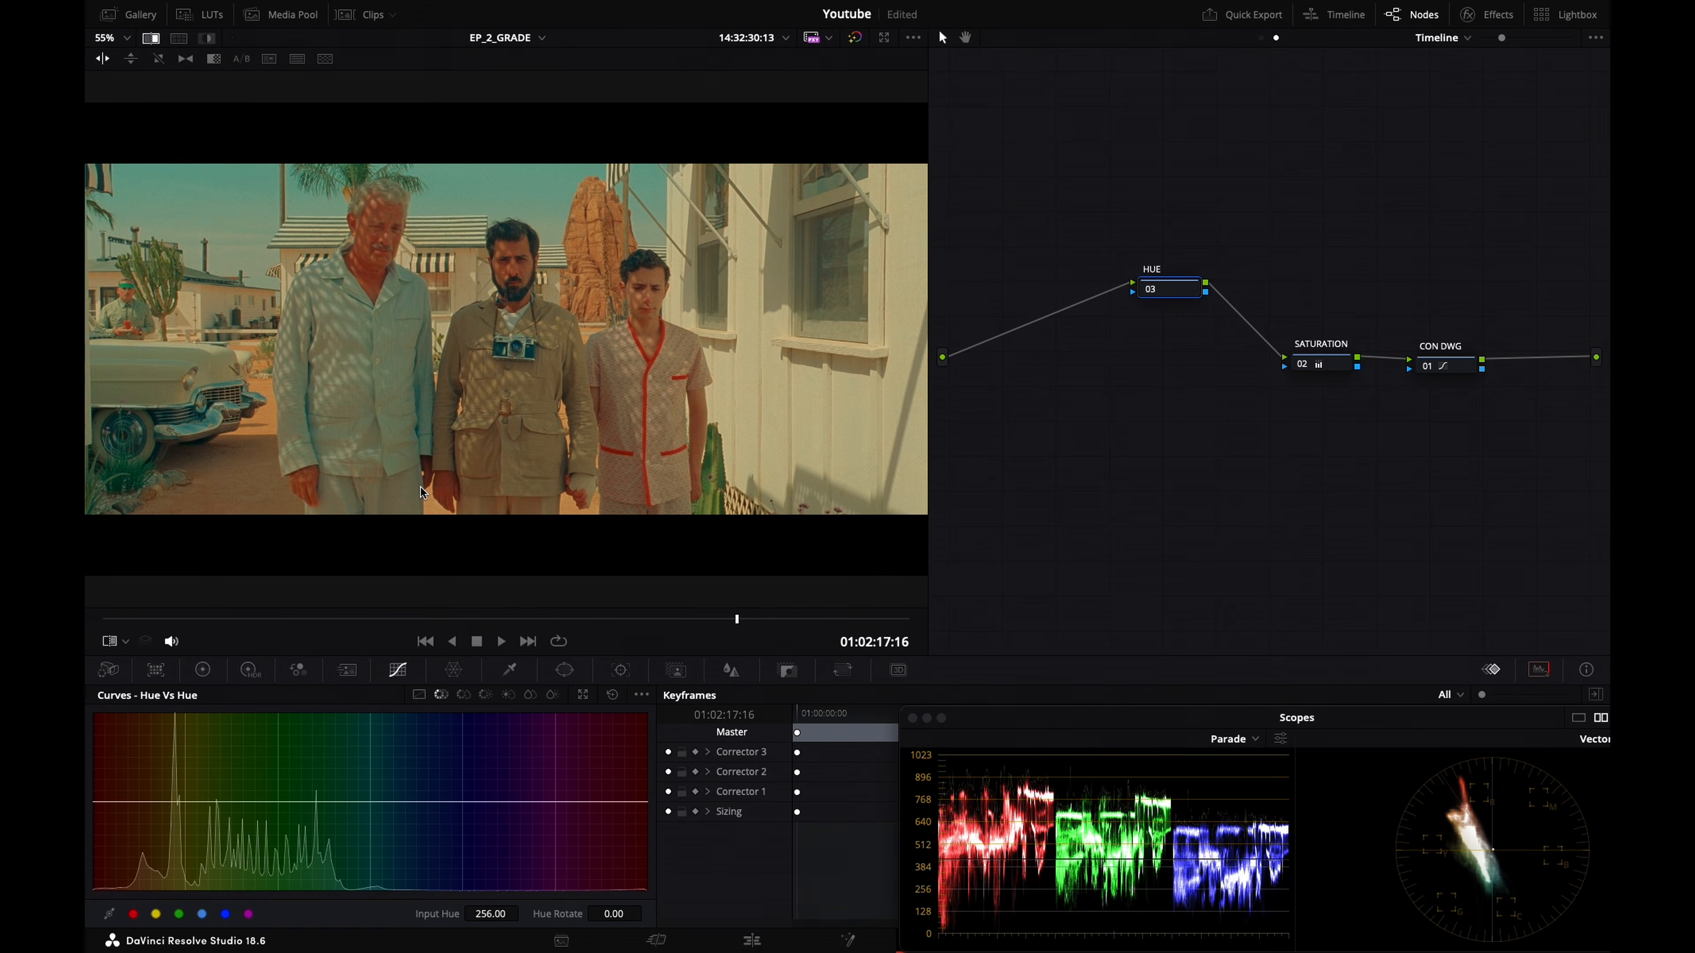
pyautogui.moveTo(223, 488); pyautogui.dragTo(296, 472)
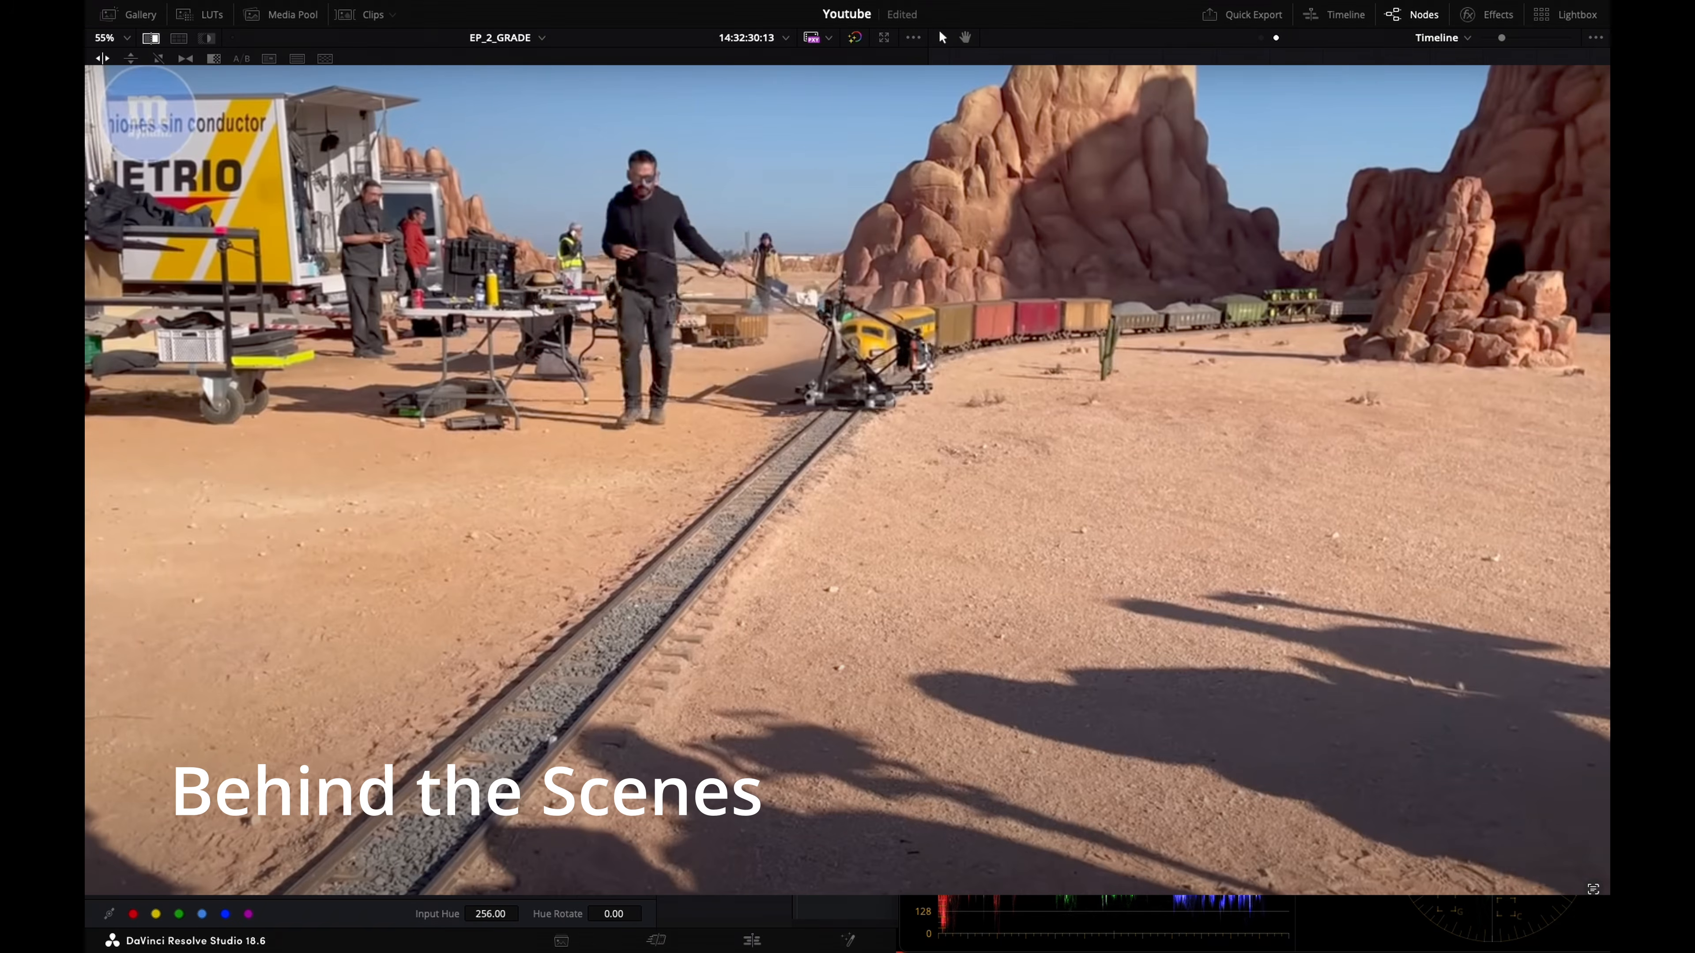
# Set the HUE node's Hue Vs Hue point at Input Hue 324.61 to Hue Rotate 18.57, comparing the sunbathing clip with the reference still
pyautogui.hotkey('ctrl', 'w')
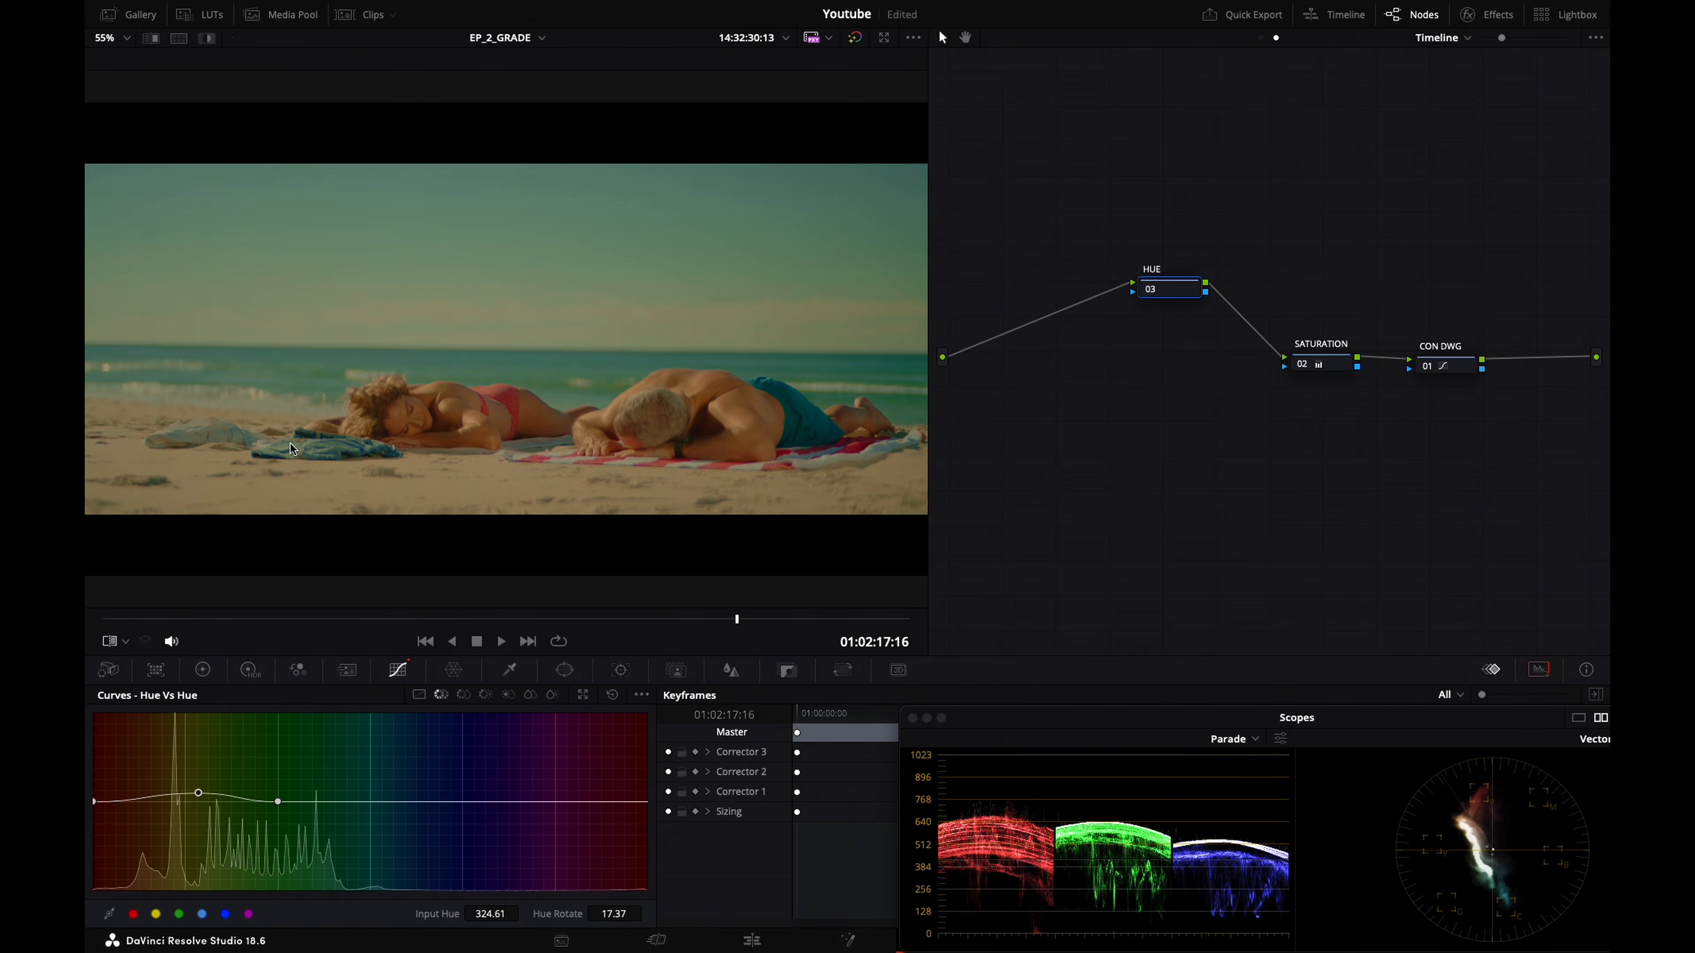
pyautogui.press('super+w')
pyautogui.press('super+w')
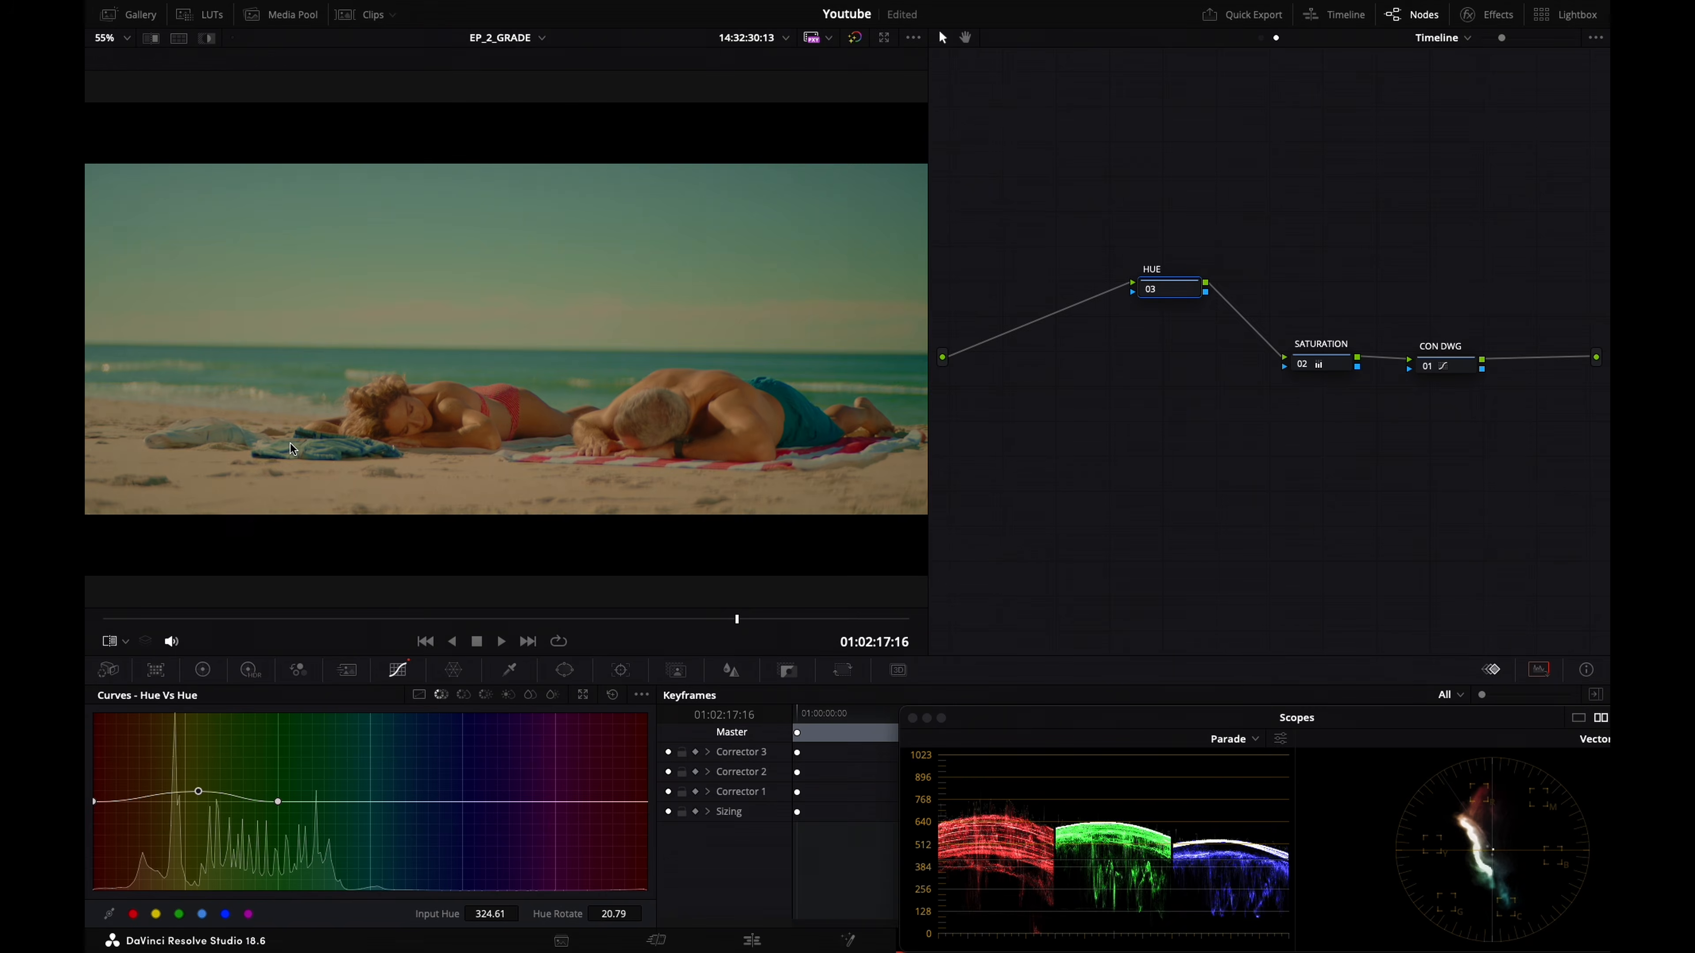
pyautogui.press('super+w')
pyautogui.press('super+w')
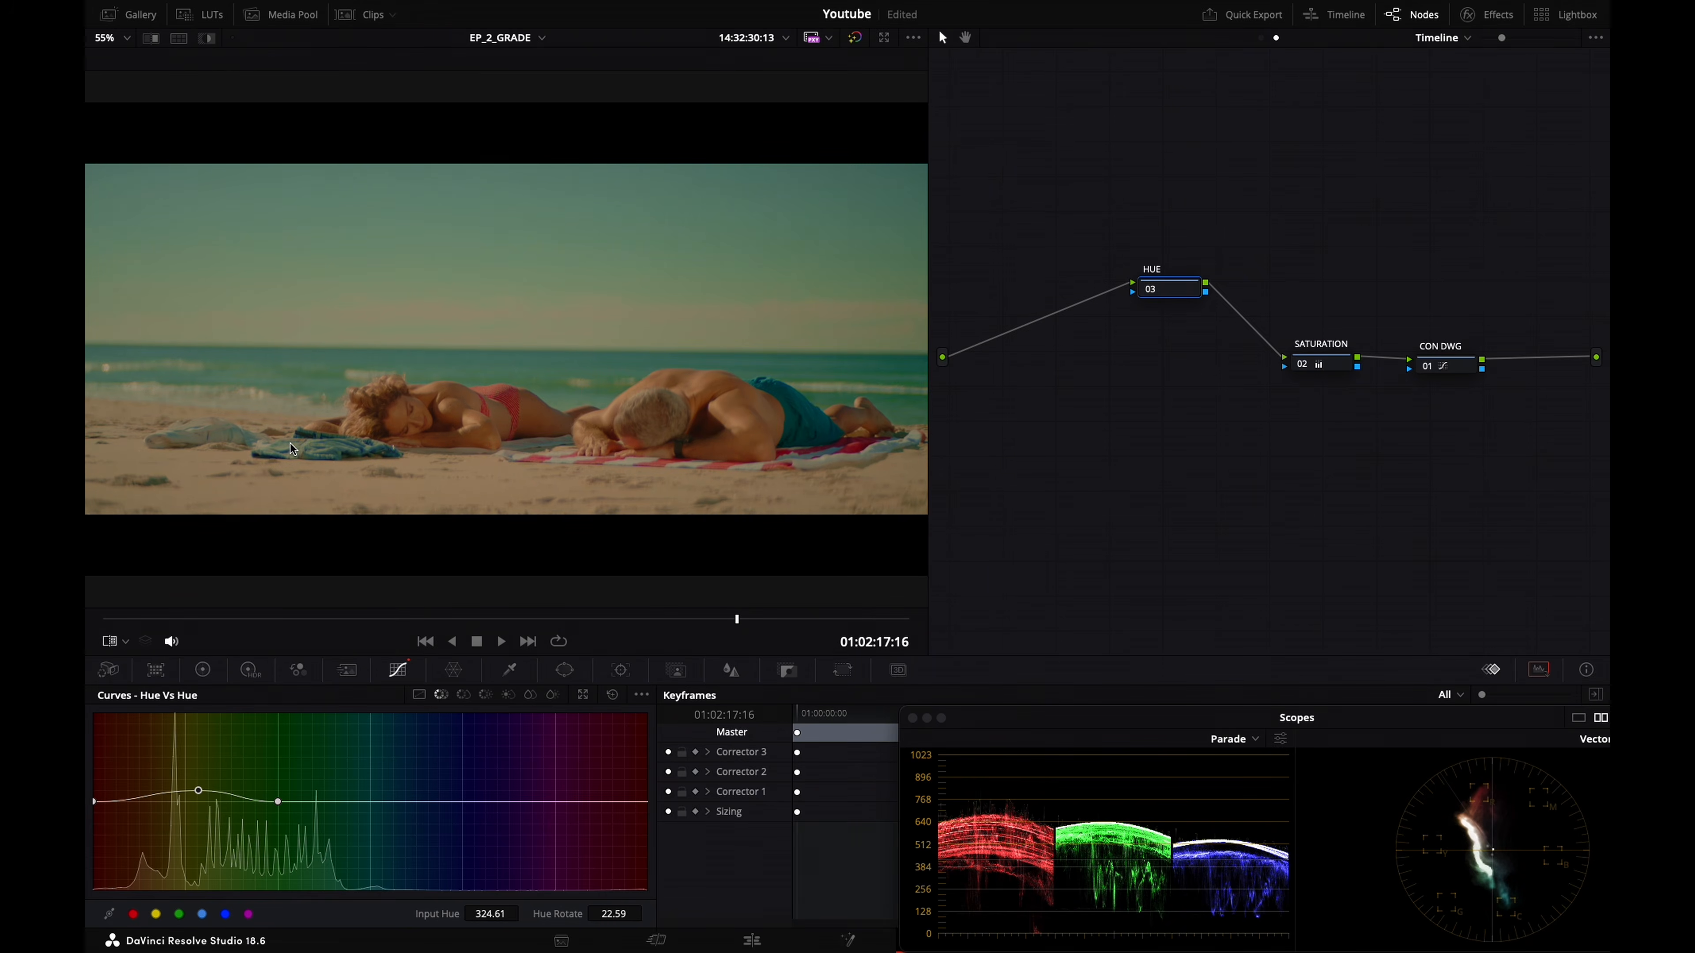
pyautogui.press('super+w')
pyautogui.press('super+w')
pyautogui.press('super+w')
pyautogui.press('super+w')
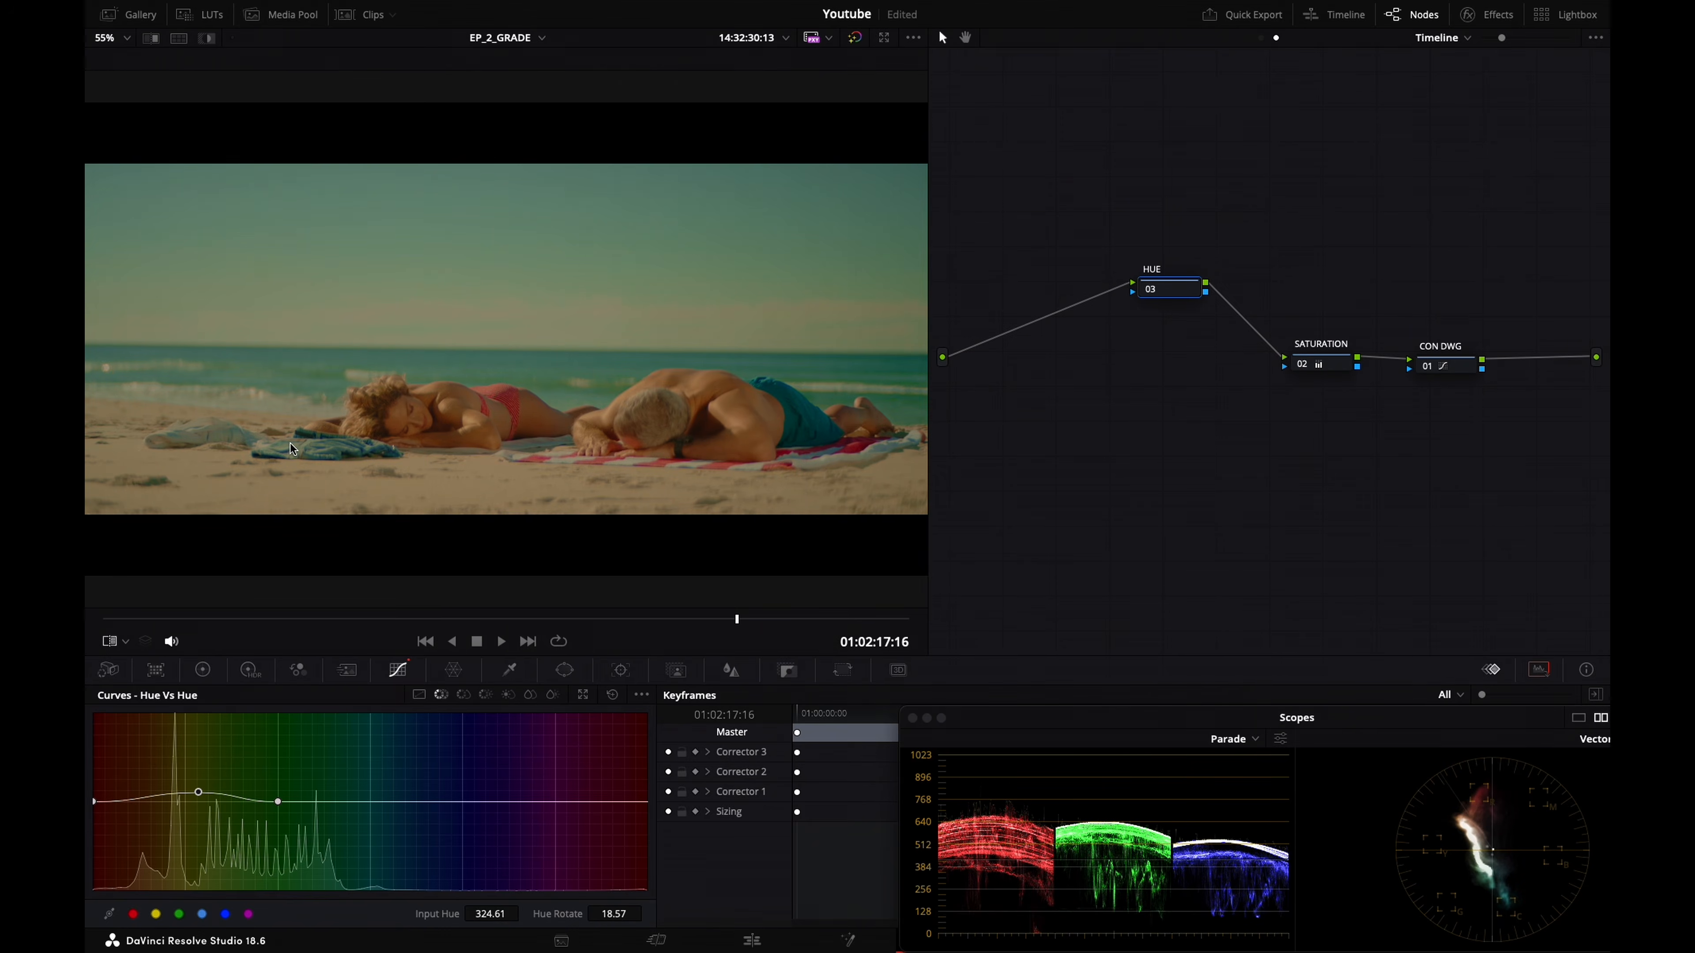
pyautogui.press('super+w')
pyautogui.press('super+w')
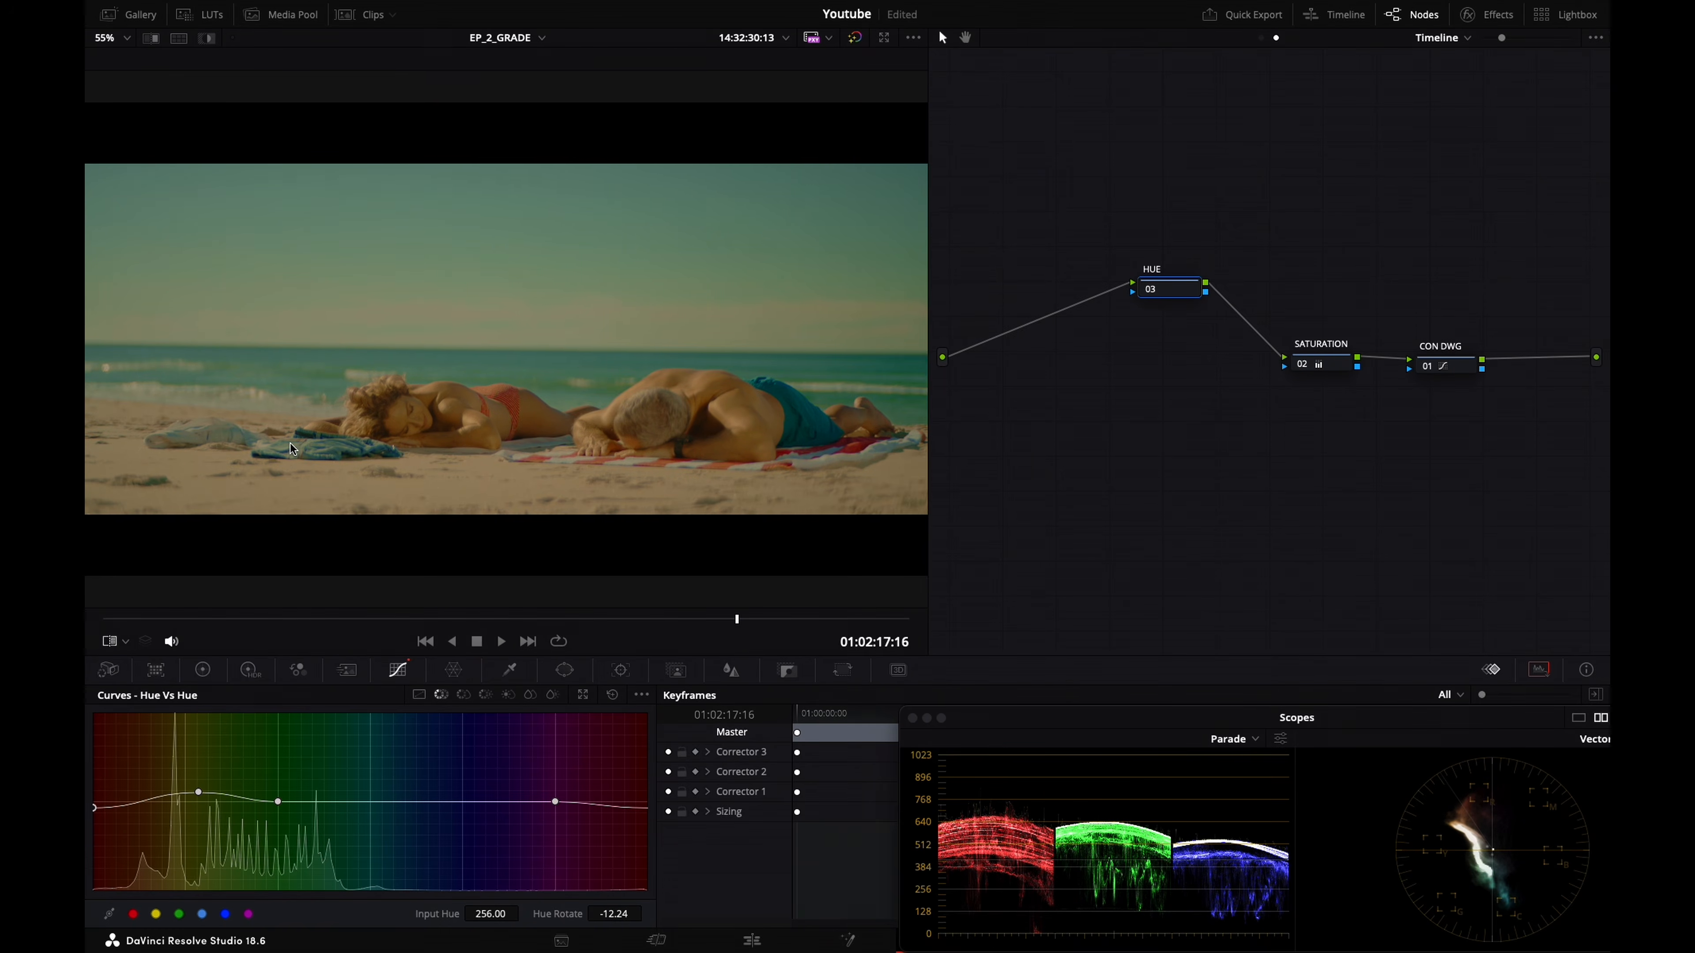
# Expand the Hue Vs Hue curve into a floating window and add an orange control point between the red and yellow points
pyautogui.click(583, 694)
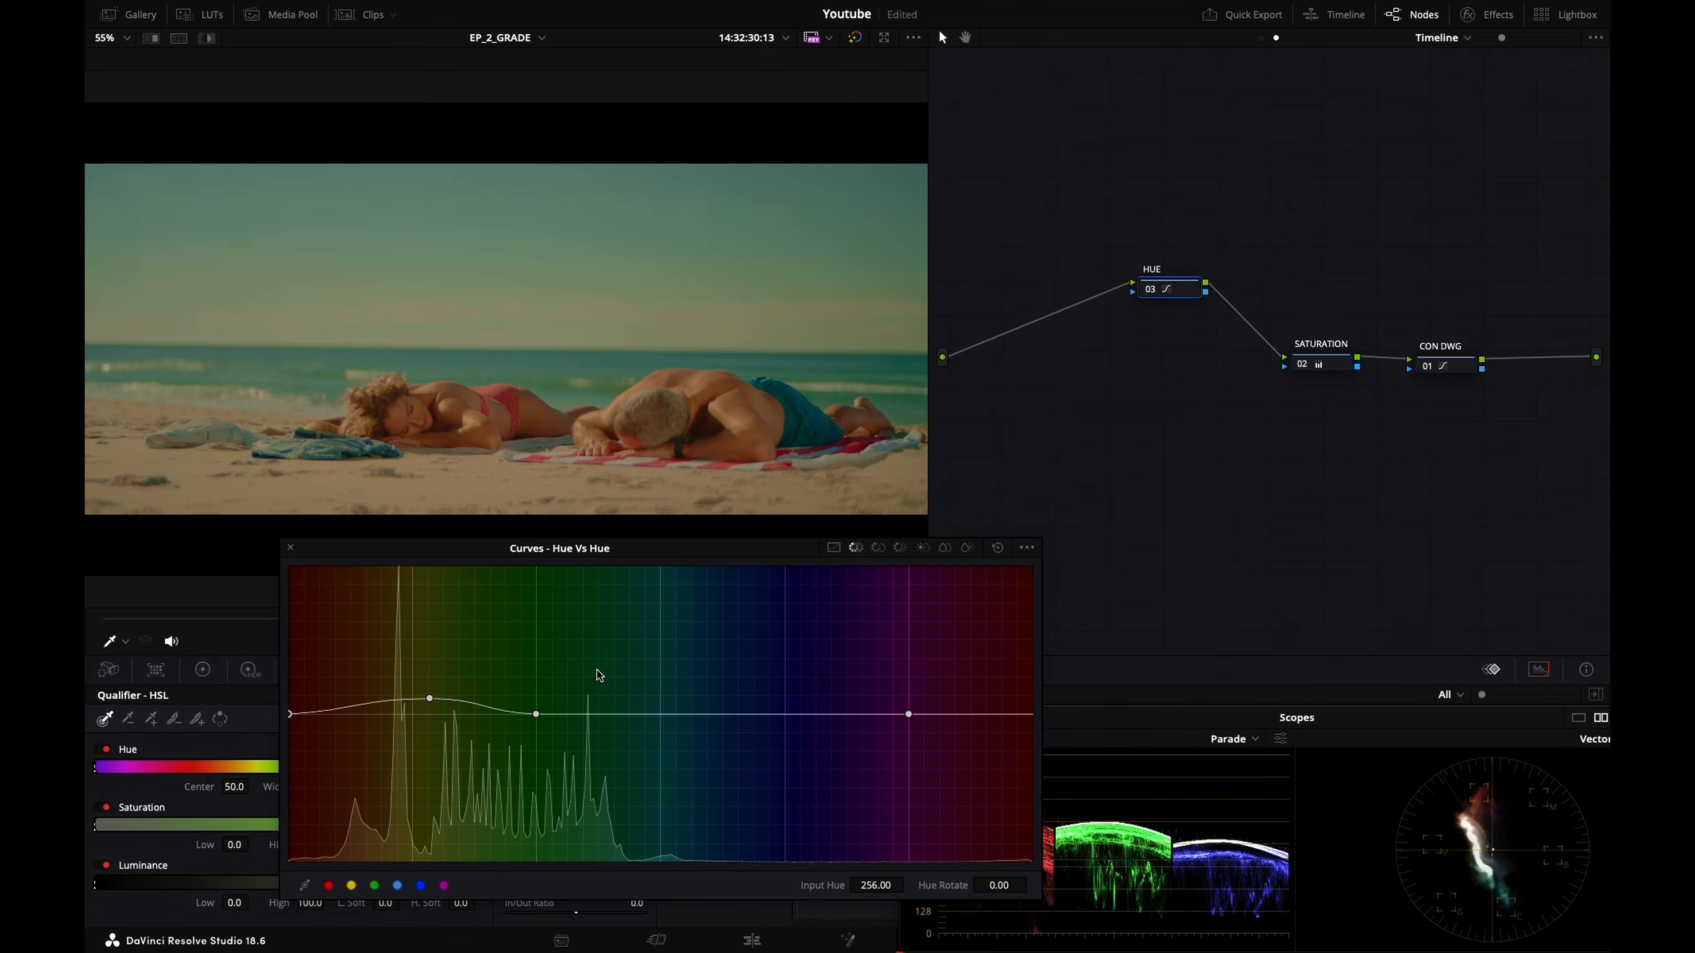
pyautogui.click(356, 706)
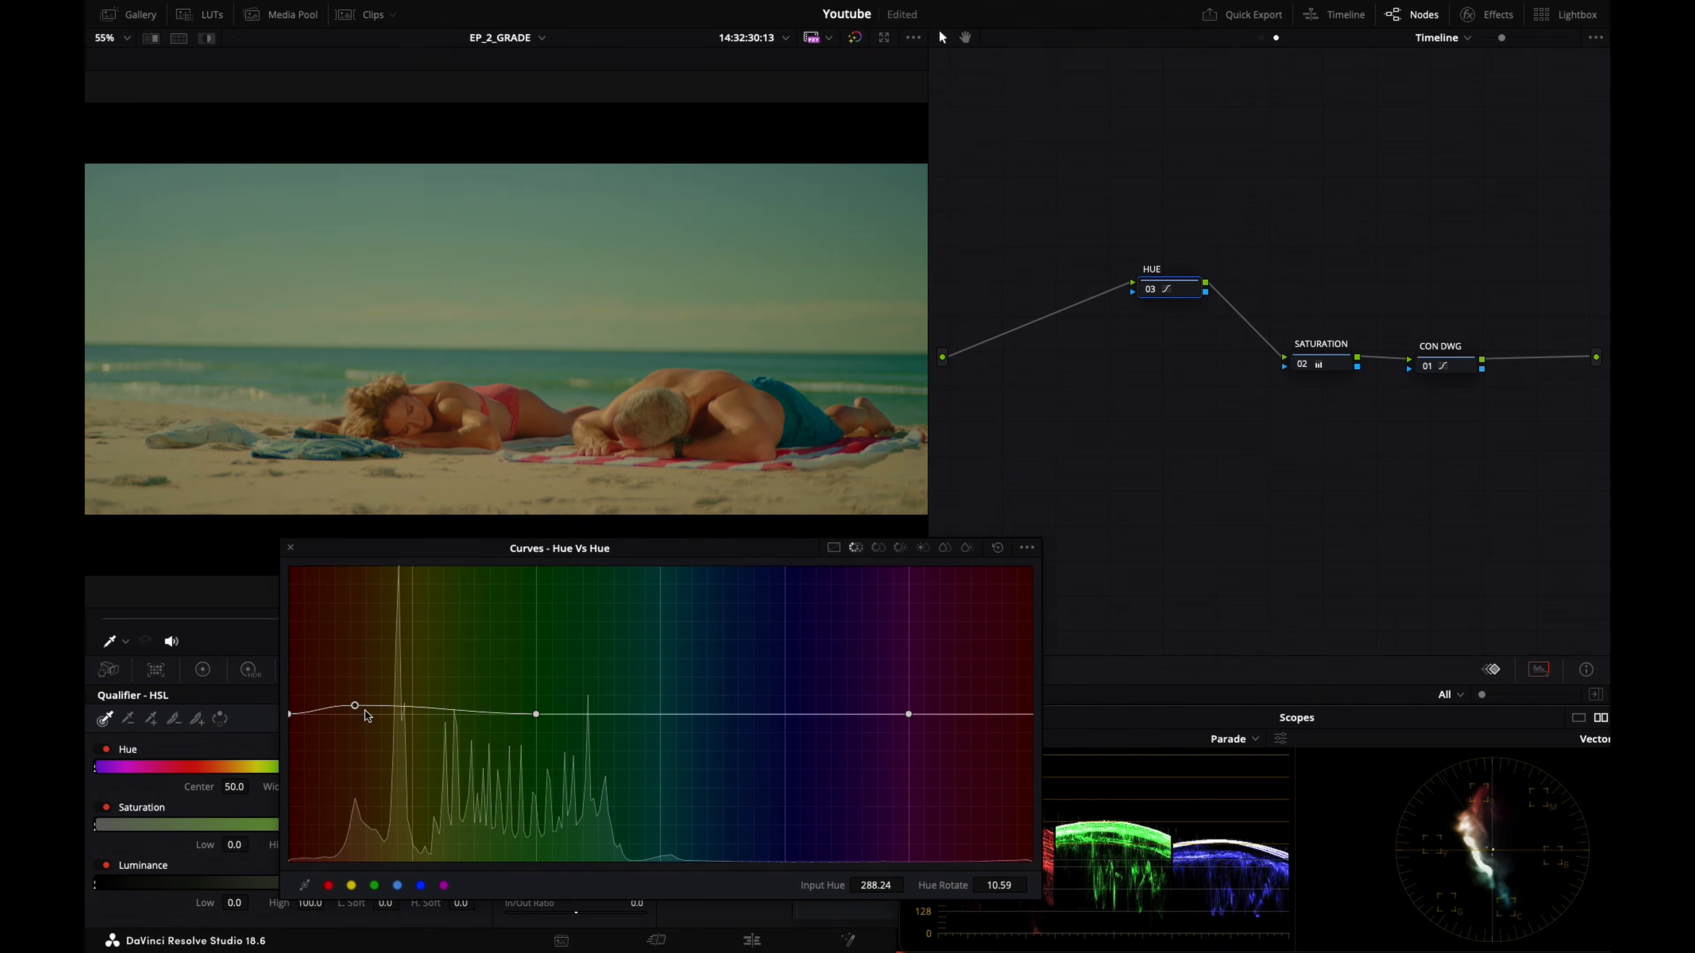
pyautogui.hotkey('ctrl', 'z')
pyautogui.click(352, 707)
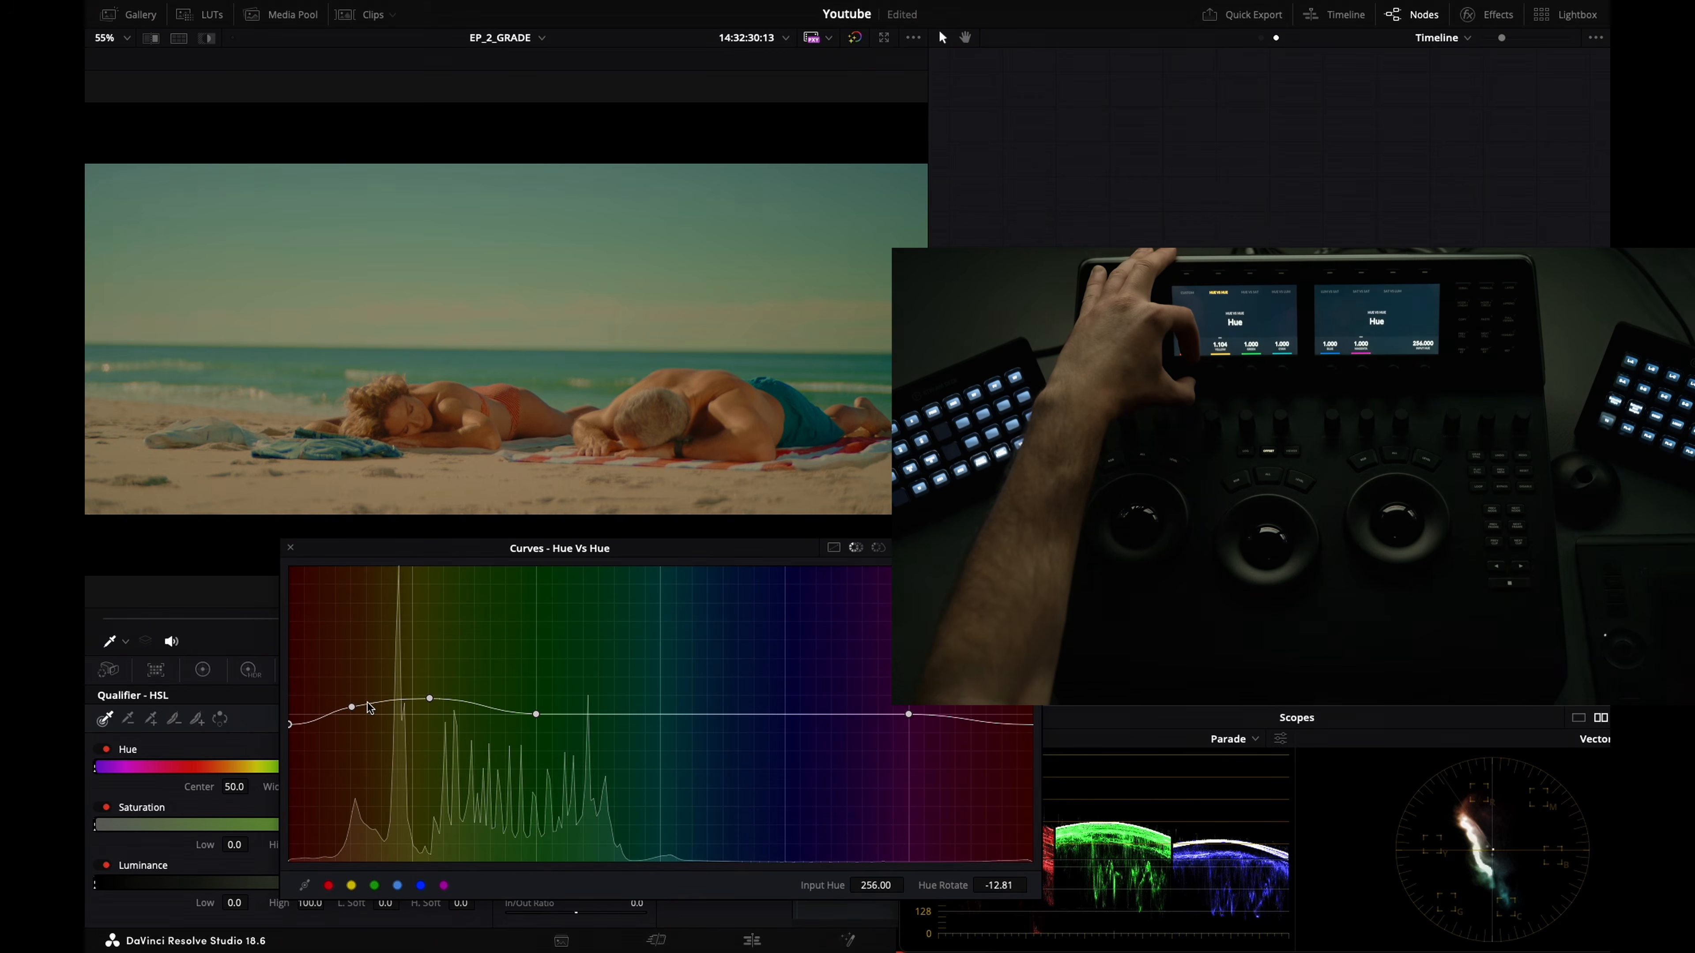
# Place the curve window below the viewer image and set the red point at Input Hue 256.00 to Hue Rotate -8.82, comparing with the reference still
pyautogui.moveTo(699, 547)
pyautogui.mouseDown()
pyautogui.moveTo(524, 551)
pyautogui.moveTo(521, 569)
pyautogui.mouseUp()
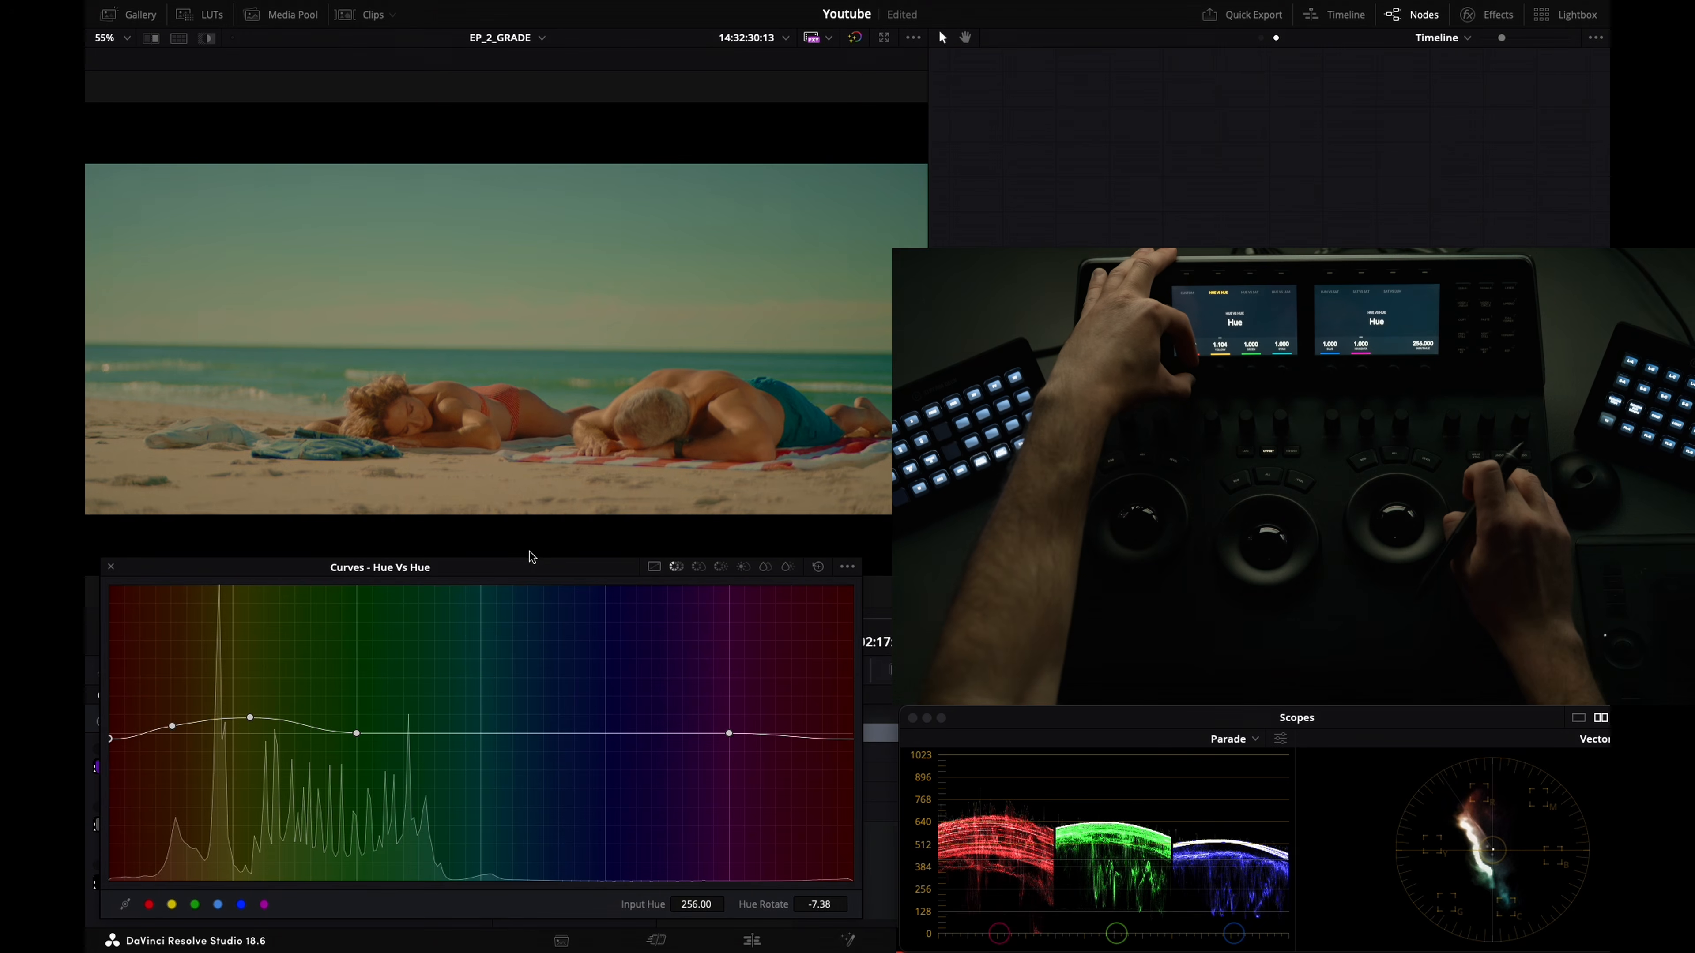
pyautogui.press('super+w')
pyautogui.press('super+w')
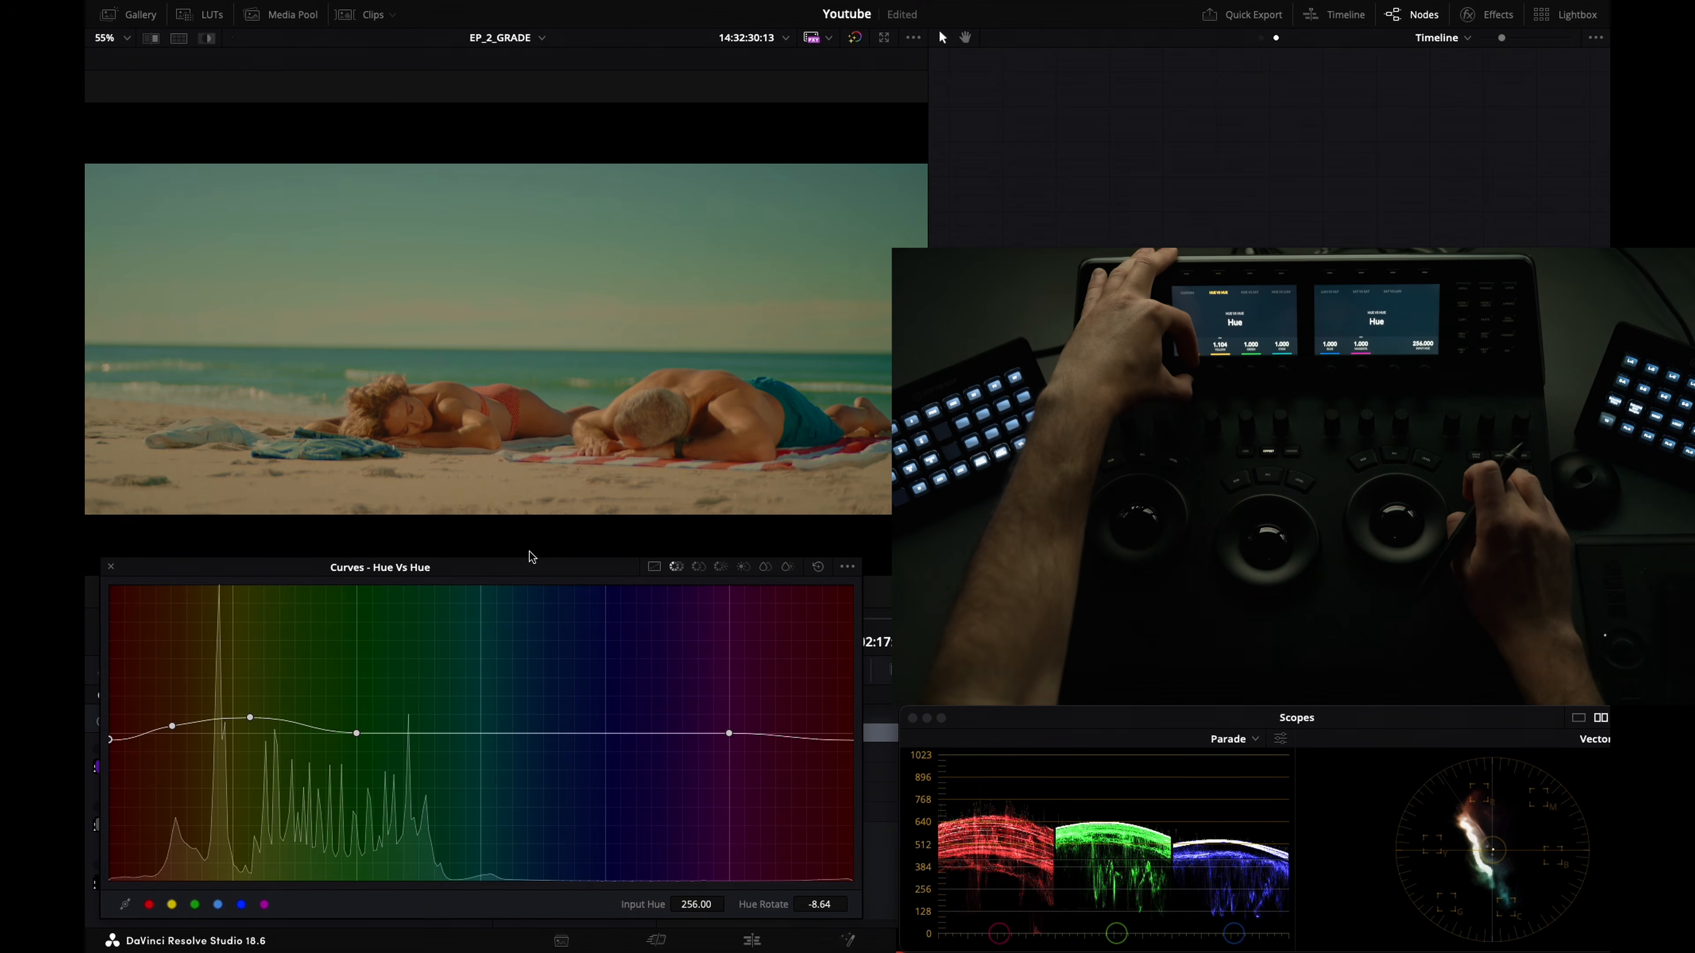
pyautogui.press('super+w')
pyautogui.press('super+w')
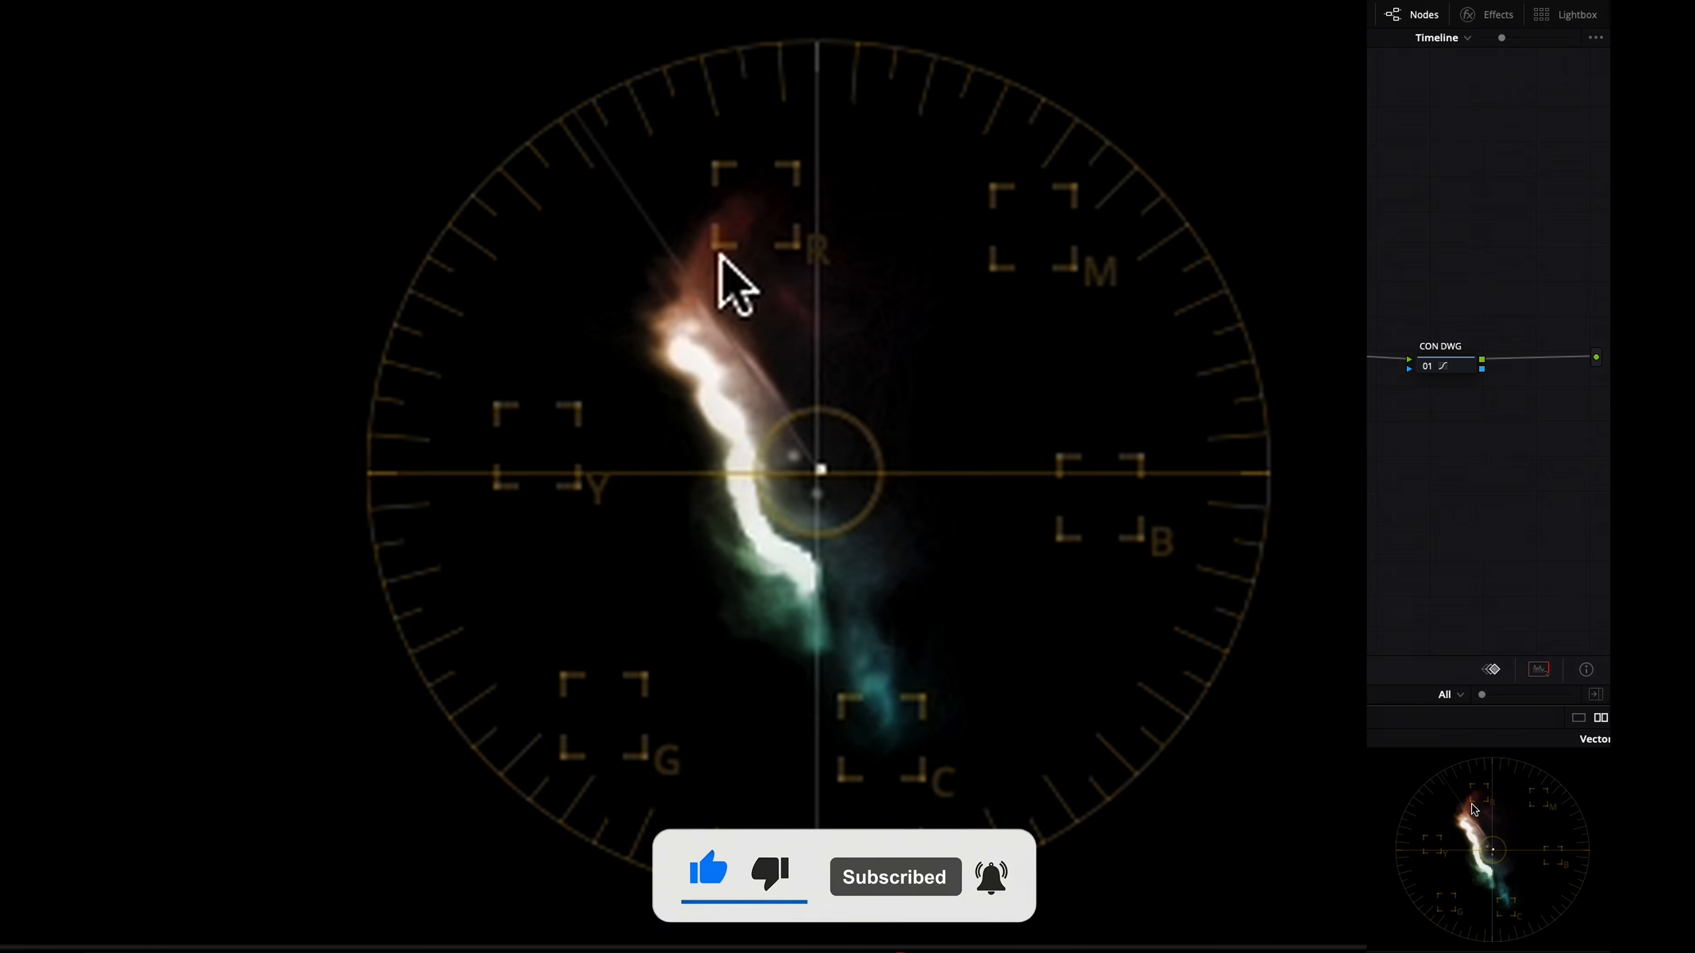
pyautogui.press('super+w')
pyautogui.press('super+w')
pyautogui.press('super+w')
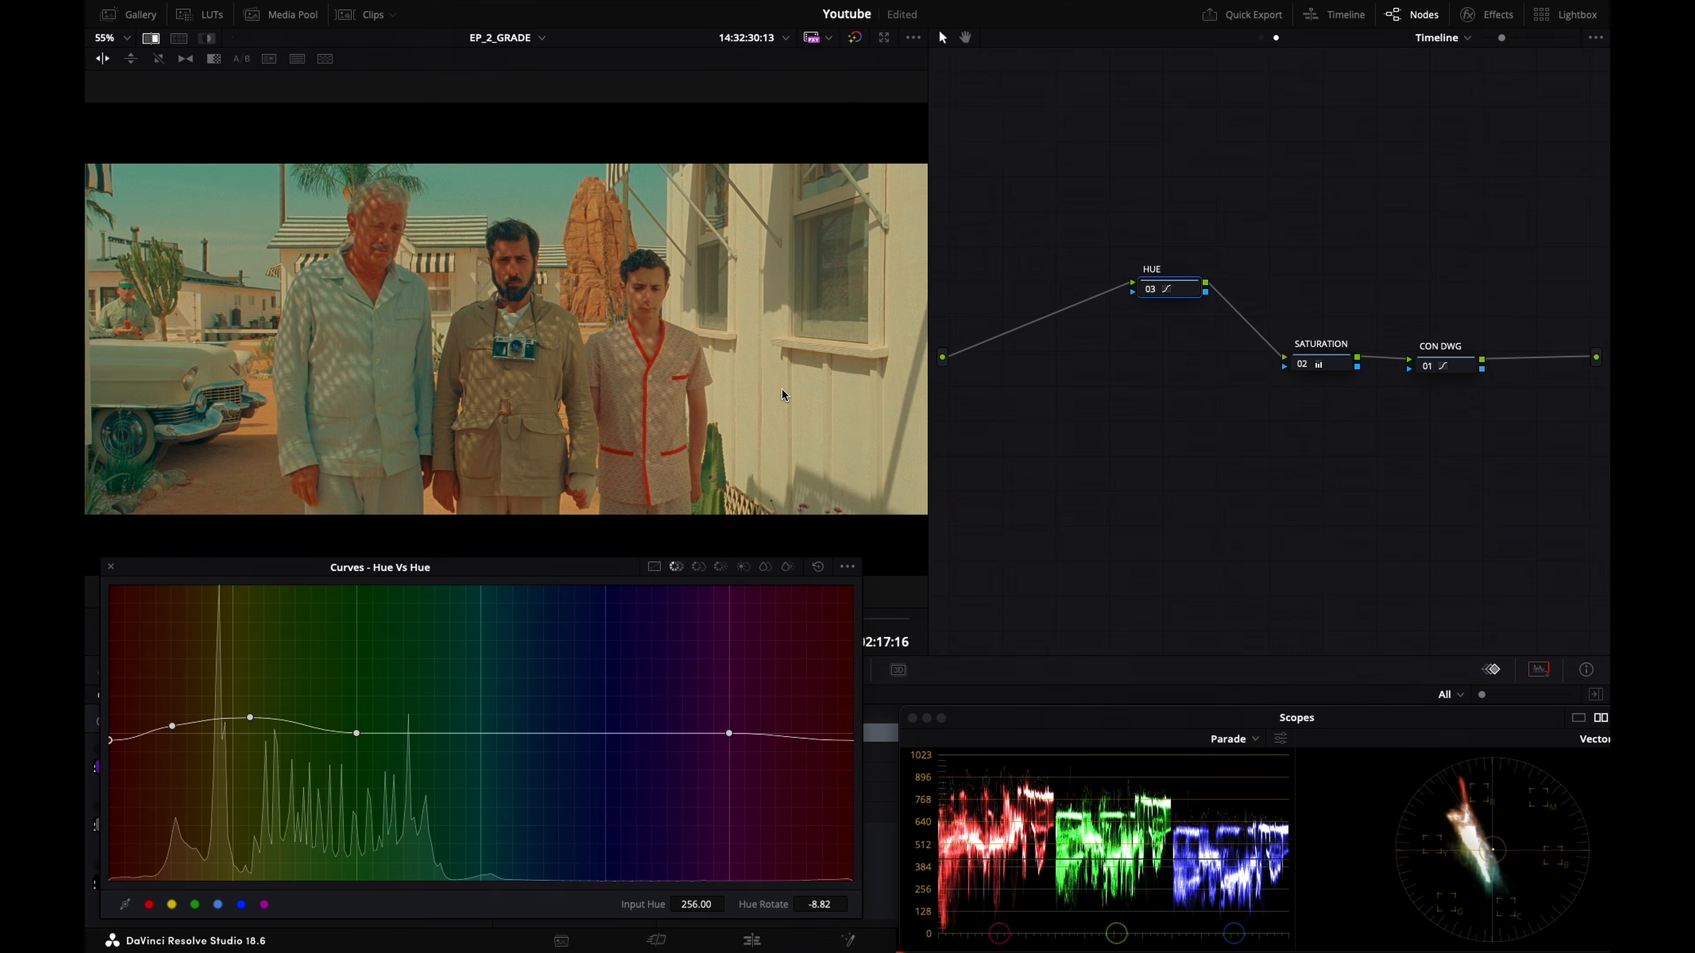
# Compare the sunbathing clip with the reference still and check the hue adjustment on the book and beach ball clips
pyautogui.press('super+w')
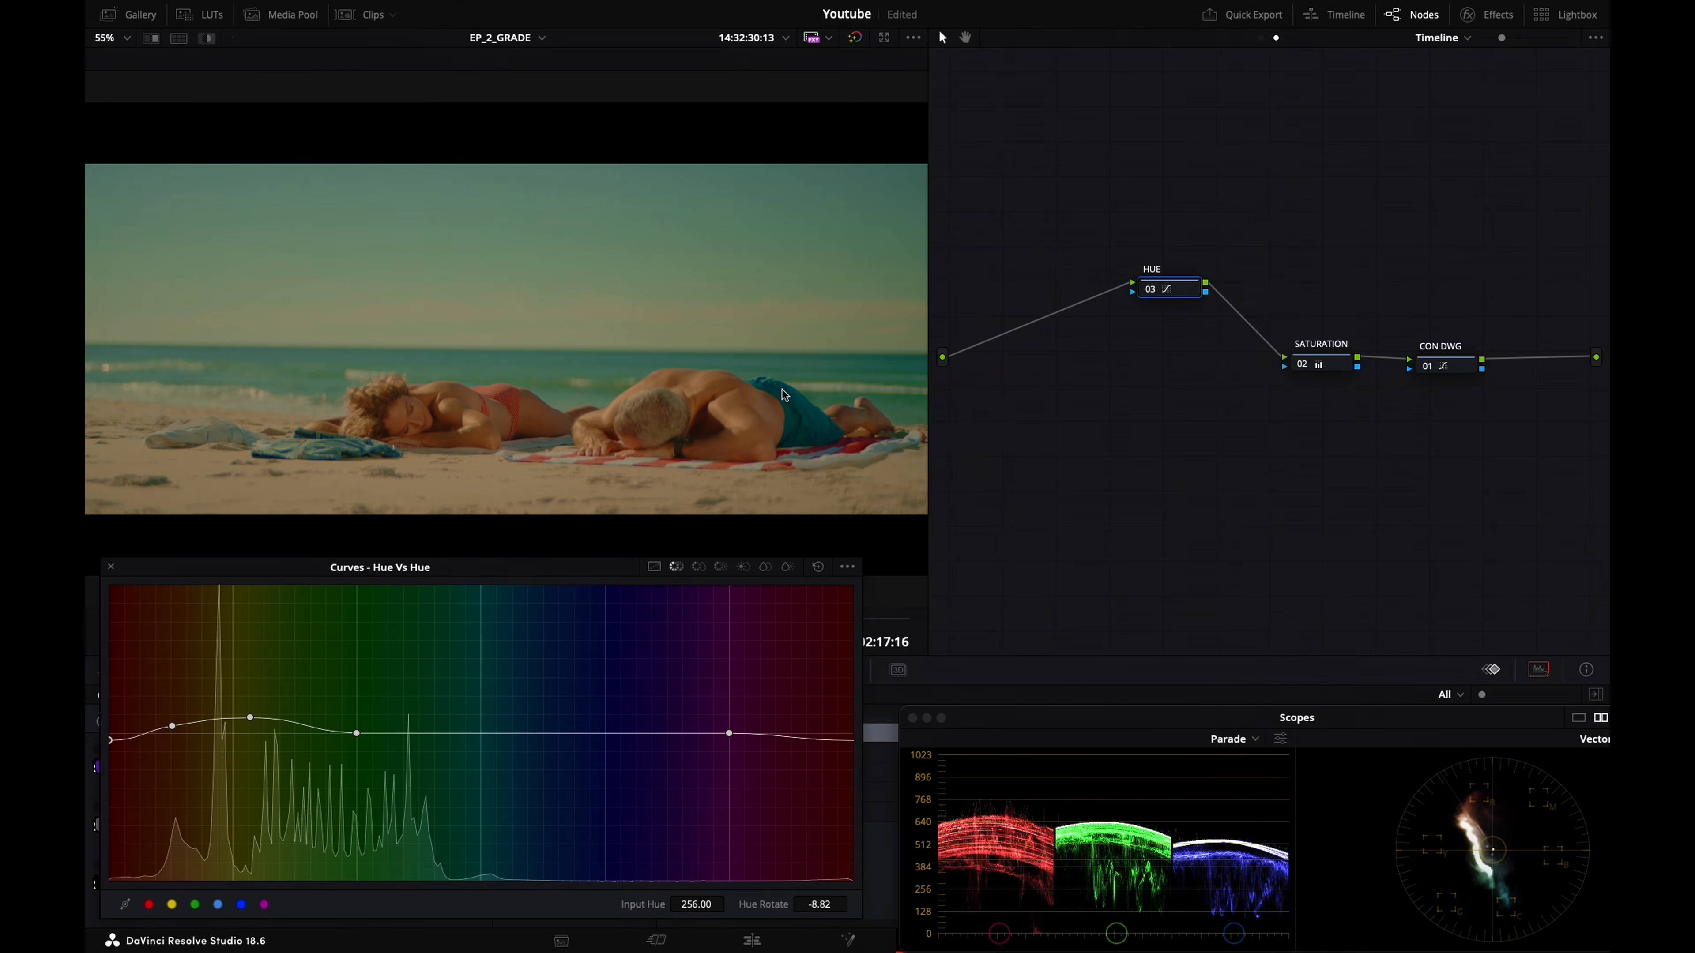
pyautogui.press('super+w')
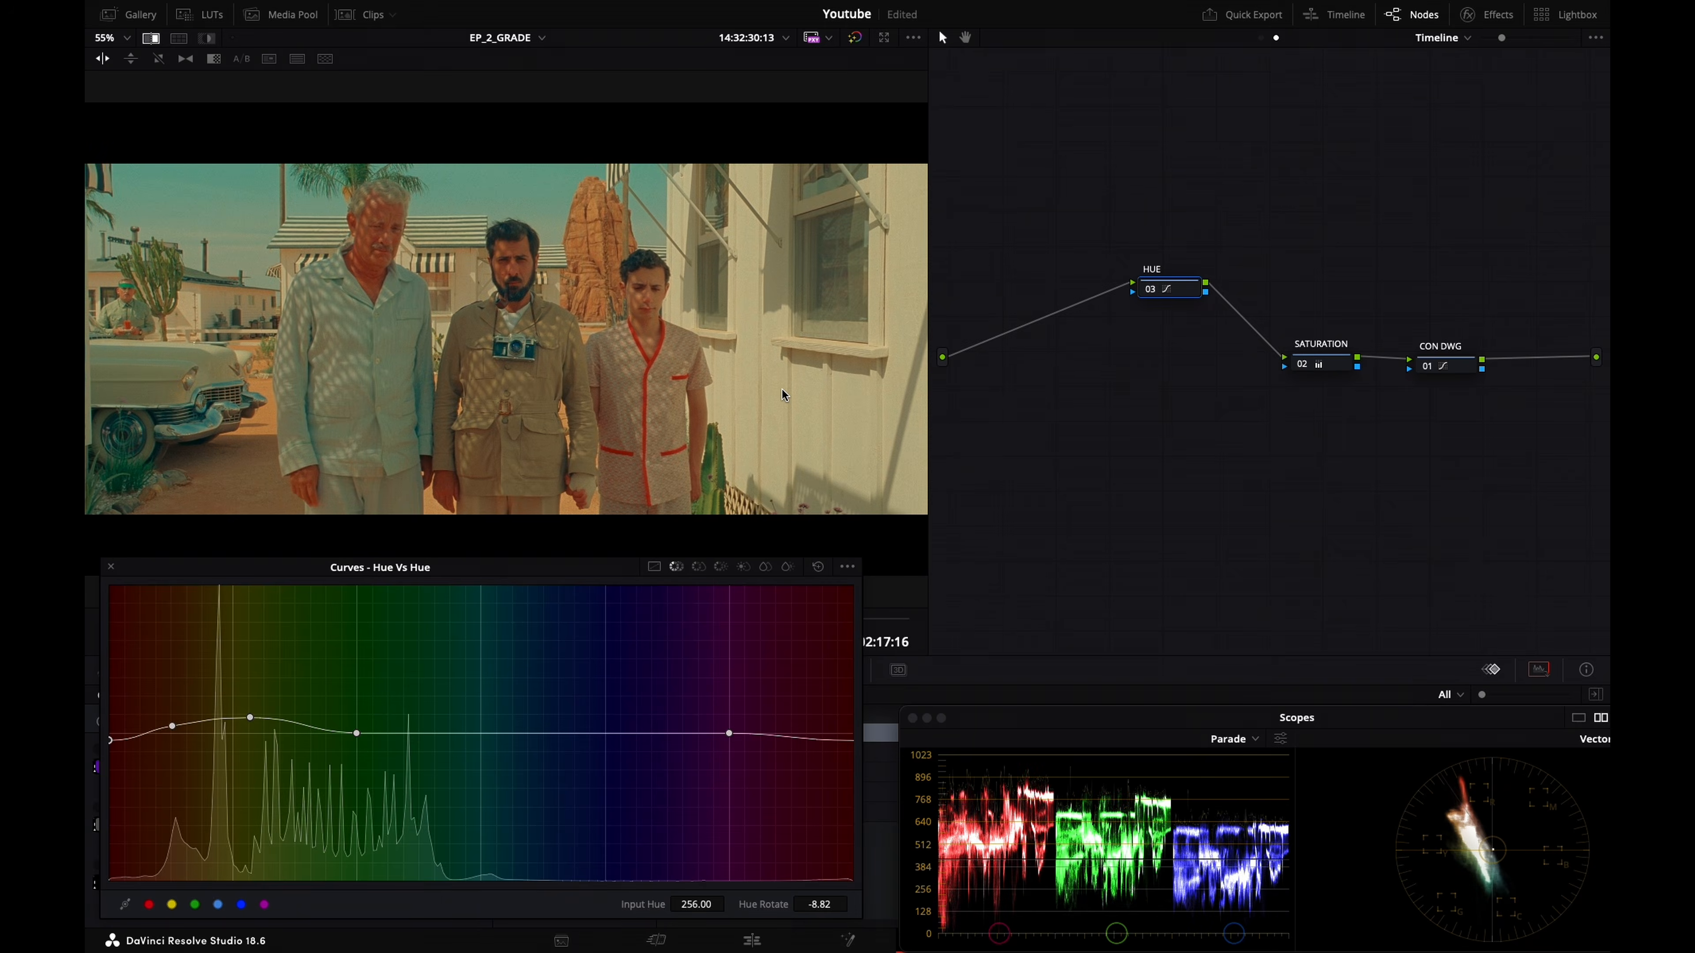
pyautogui.press('super+w')
pyautogui.press('super+w')
pyautogui.press('super+w')
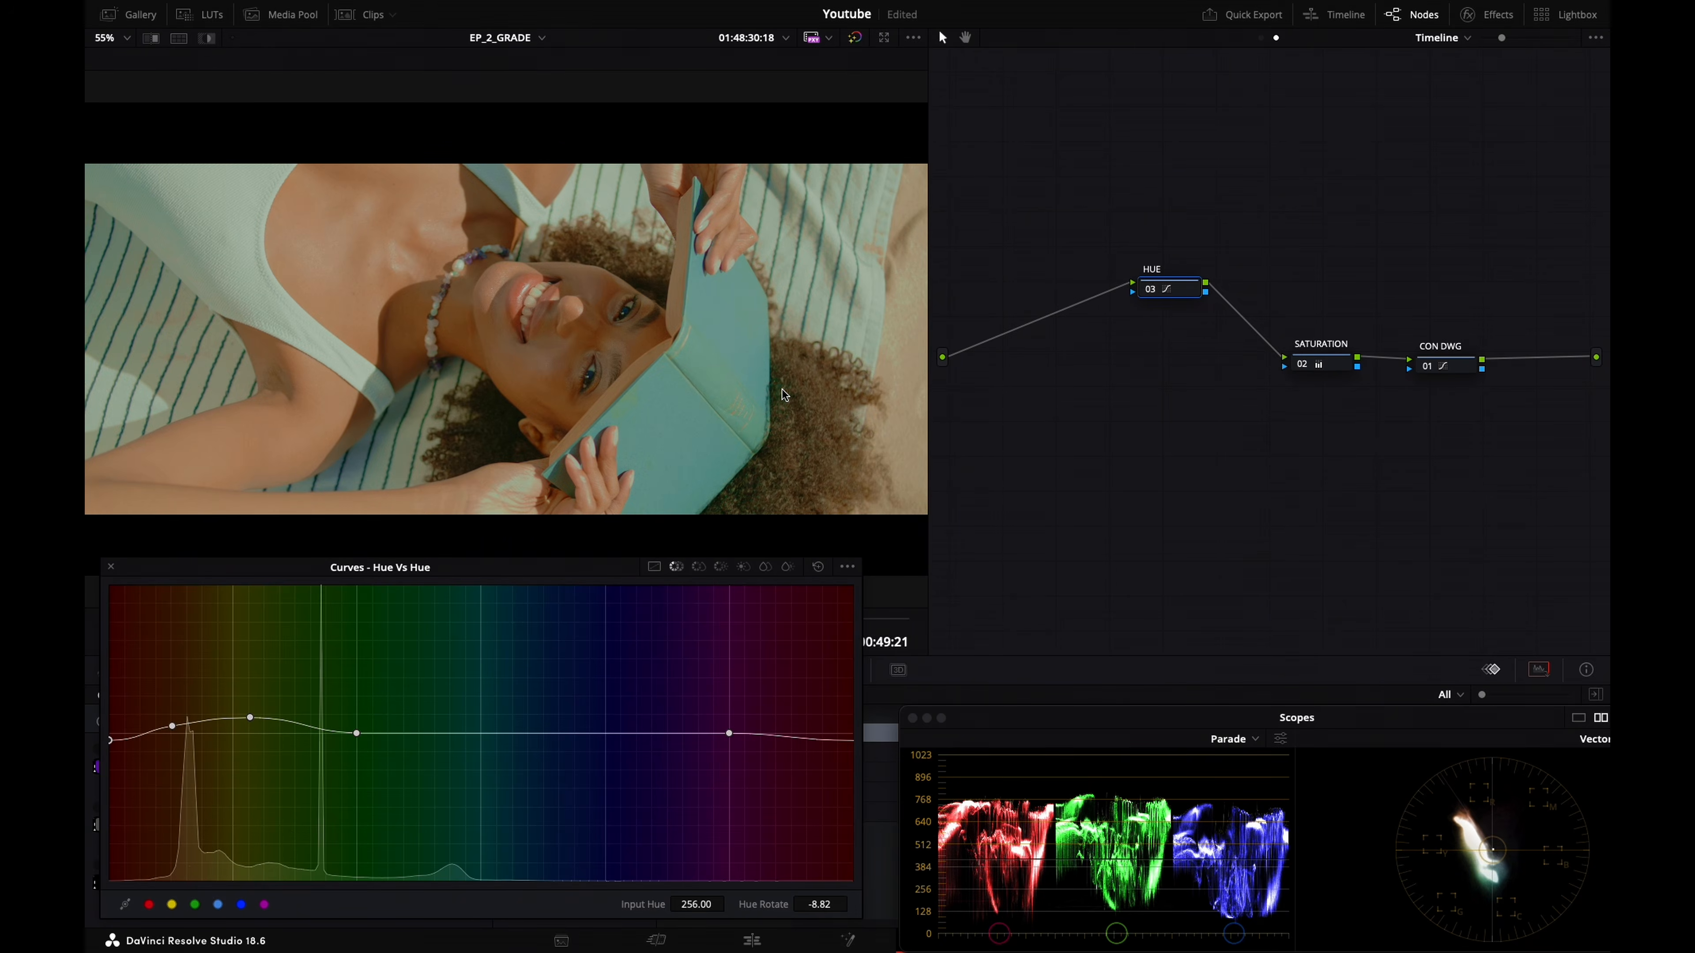
pyautogui.press('Down')
pyautogui.press('Down')
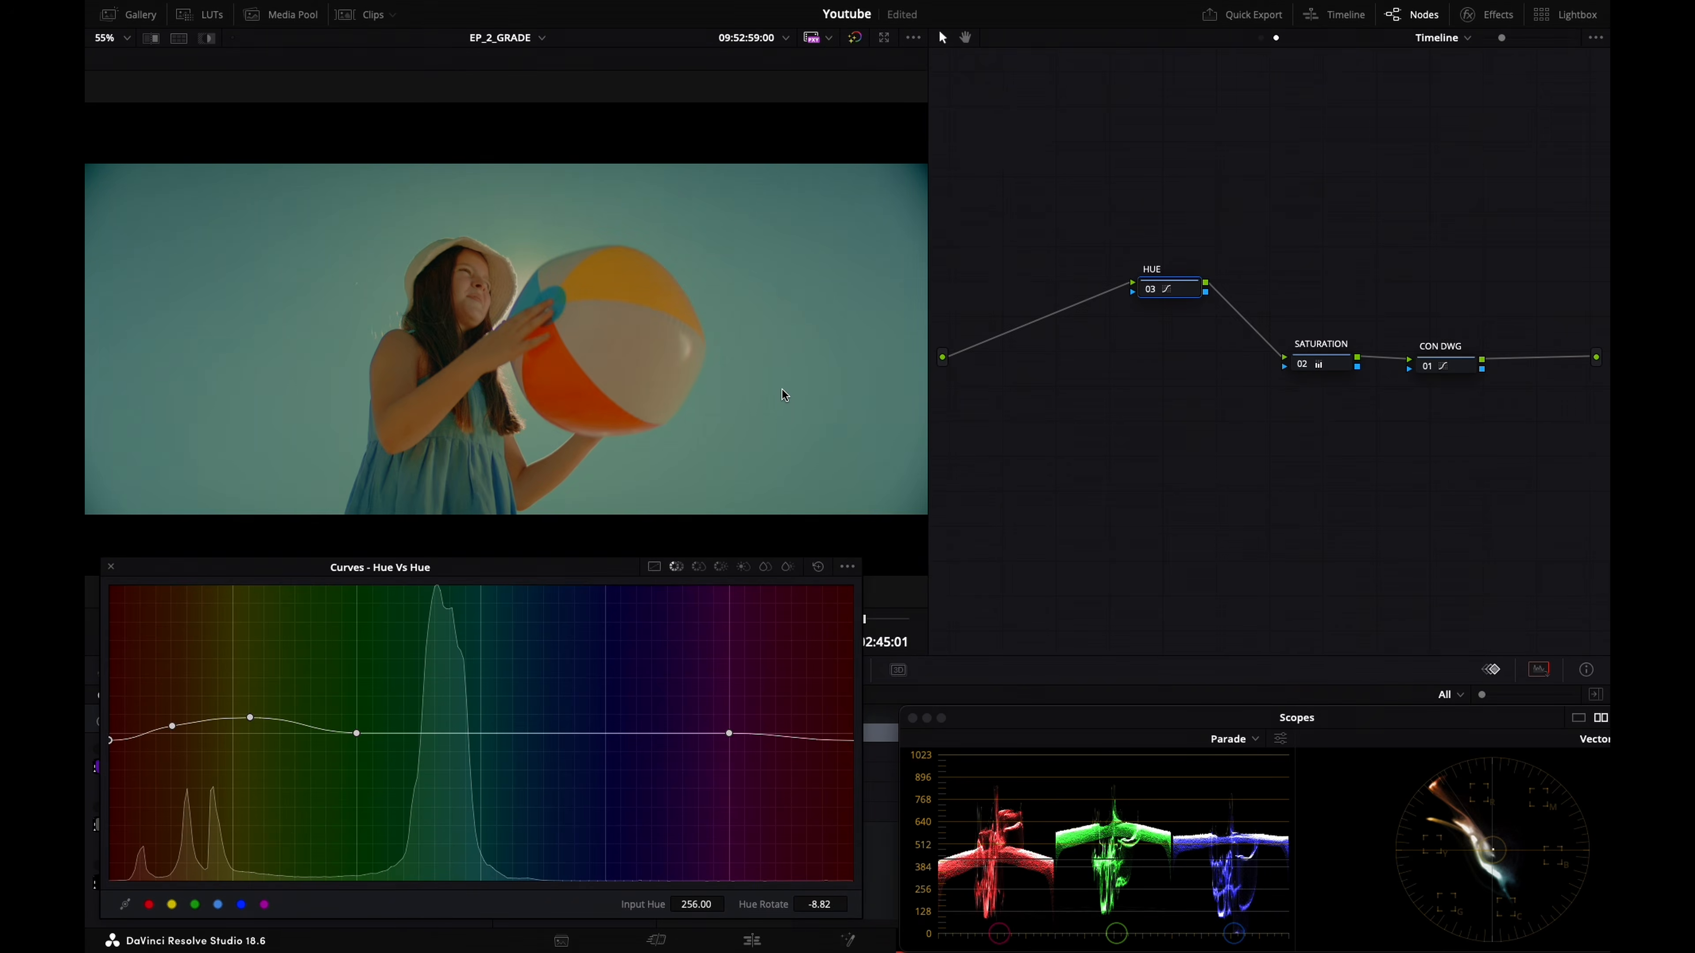
pyautogui.press('Up')
pyautogui.press('Up')
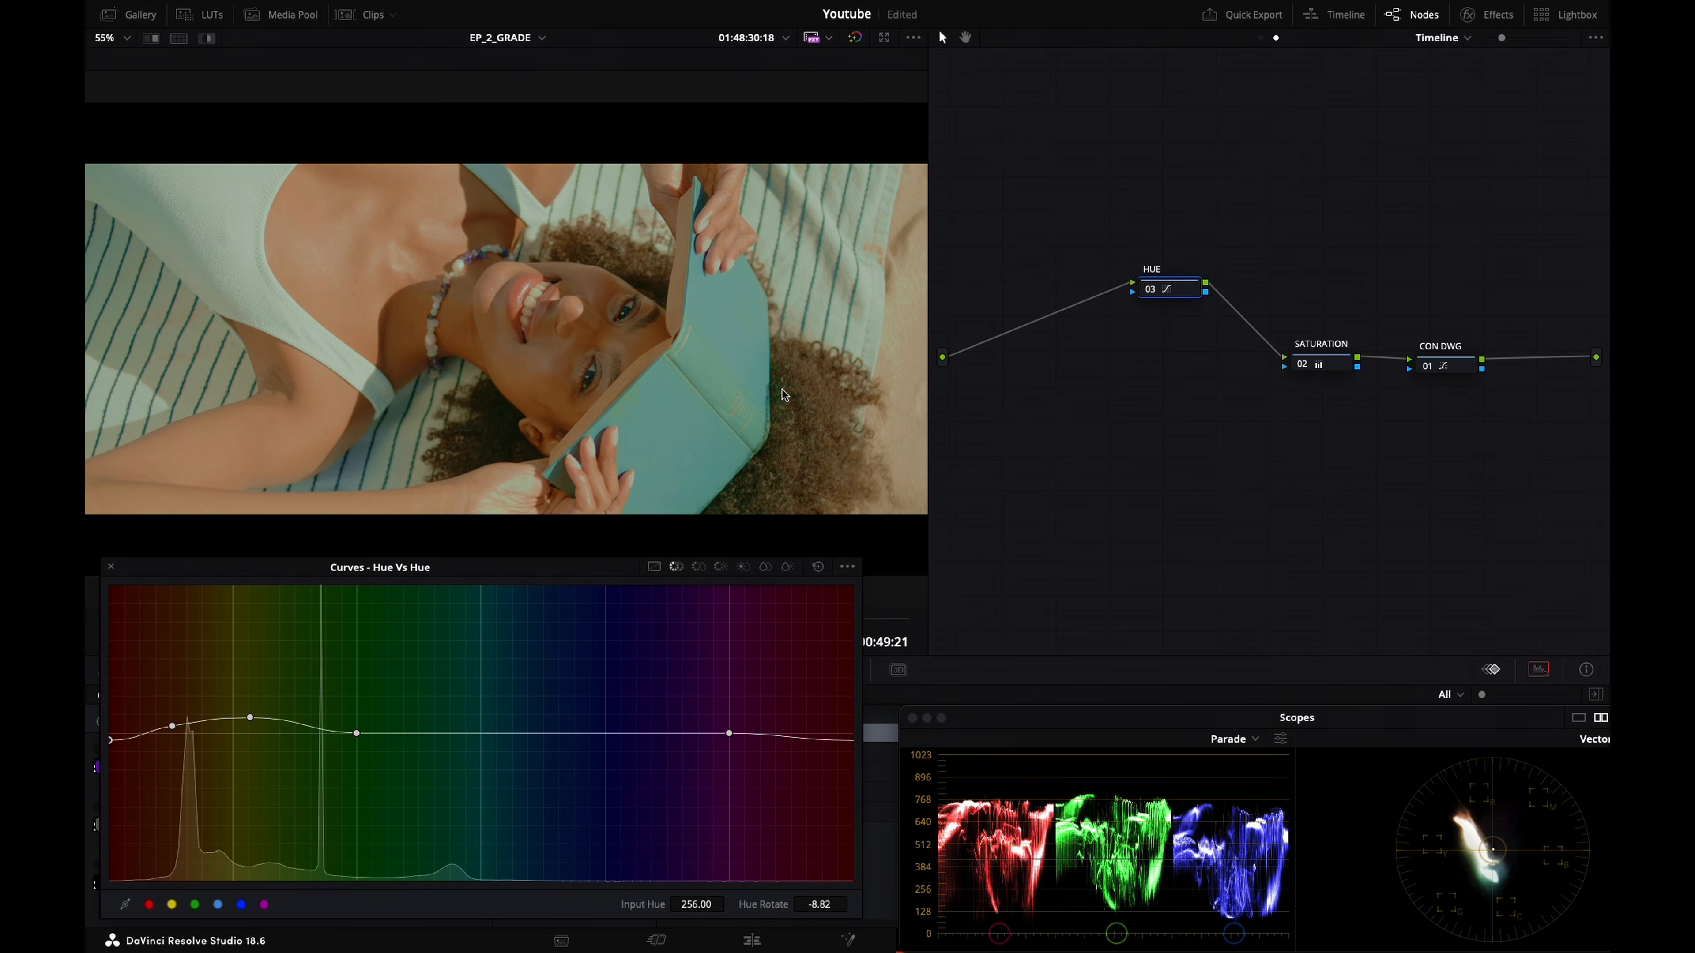
pyautogui.press('Down')
# Alternate between the sunbathing clip and the reference still to compare their skin, sky and sand hues
pyautogui.press('super+w')
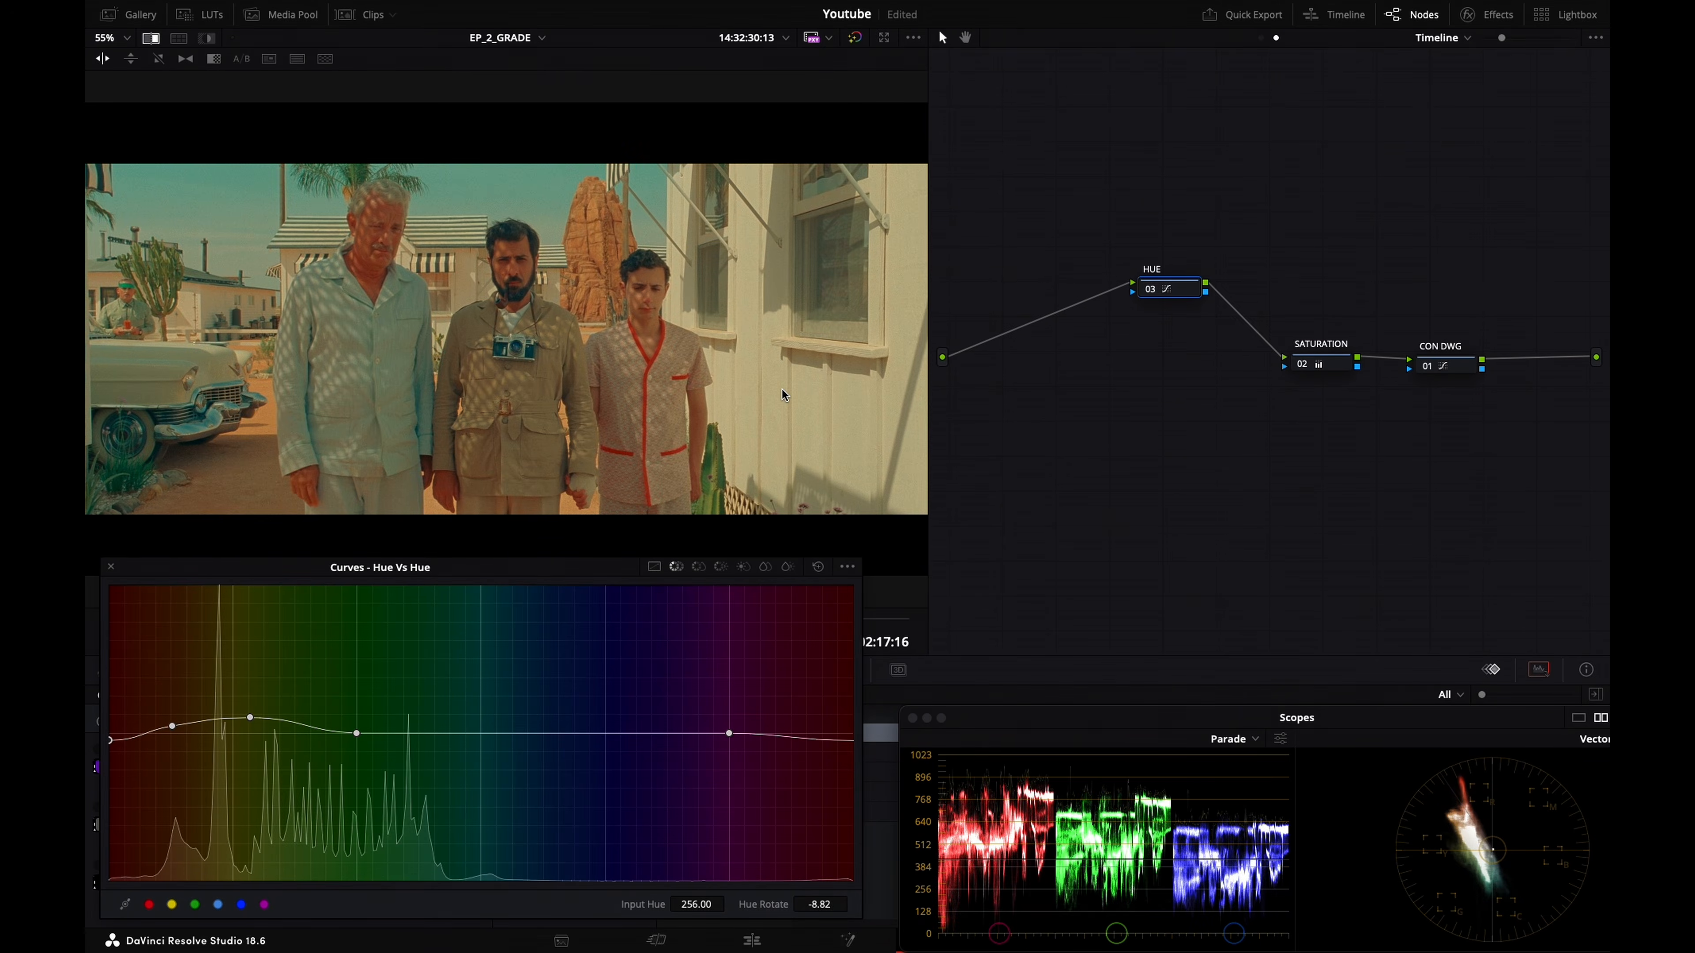
pyautogui.press('super+w')
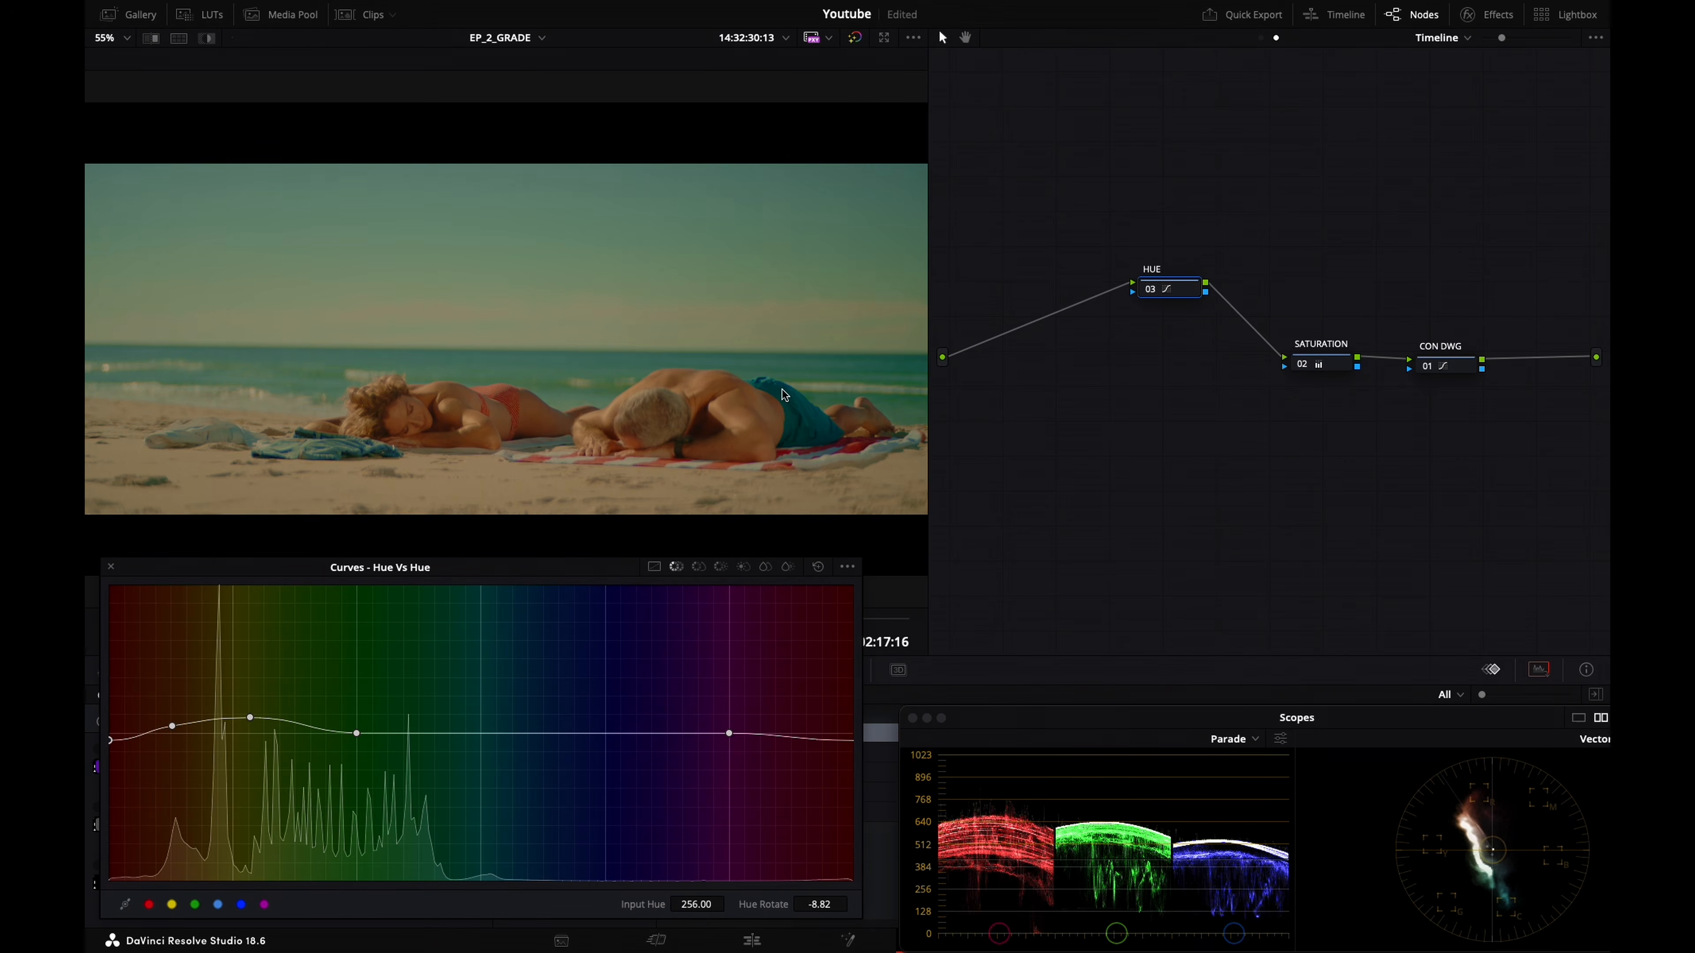
pyautogui.press('super+w')
pyautogui.press('super+w')
pyautogui.press('super+w')
pyautogui.press('super+w')
pyautogui.press('super+w')
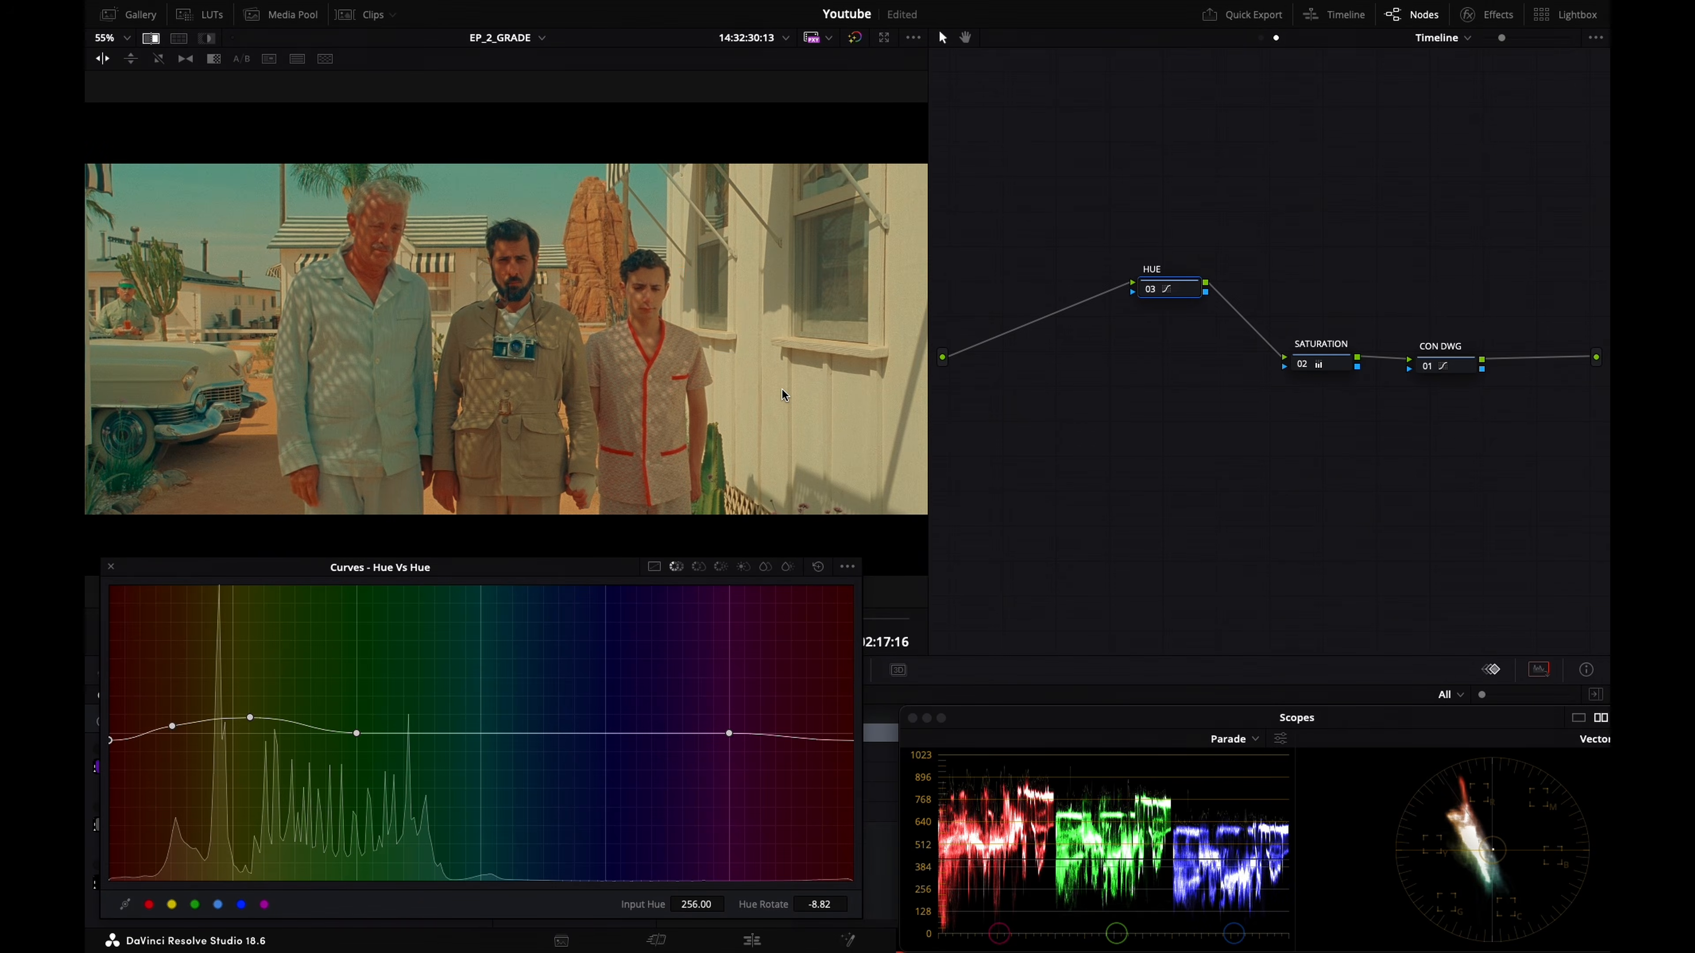
pyautogui.press('super+w')
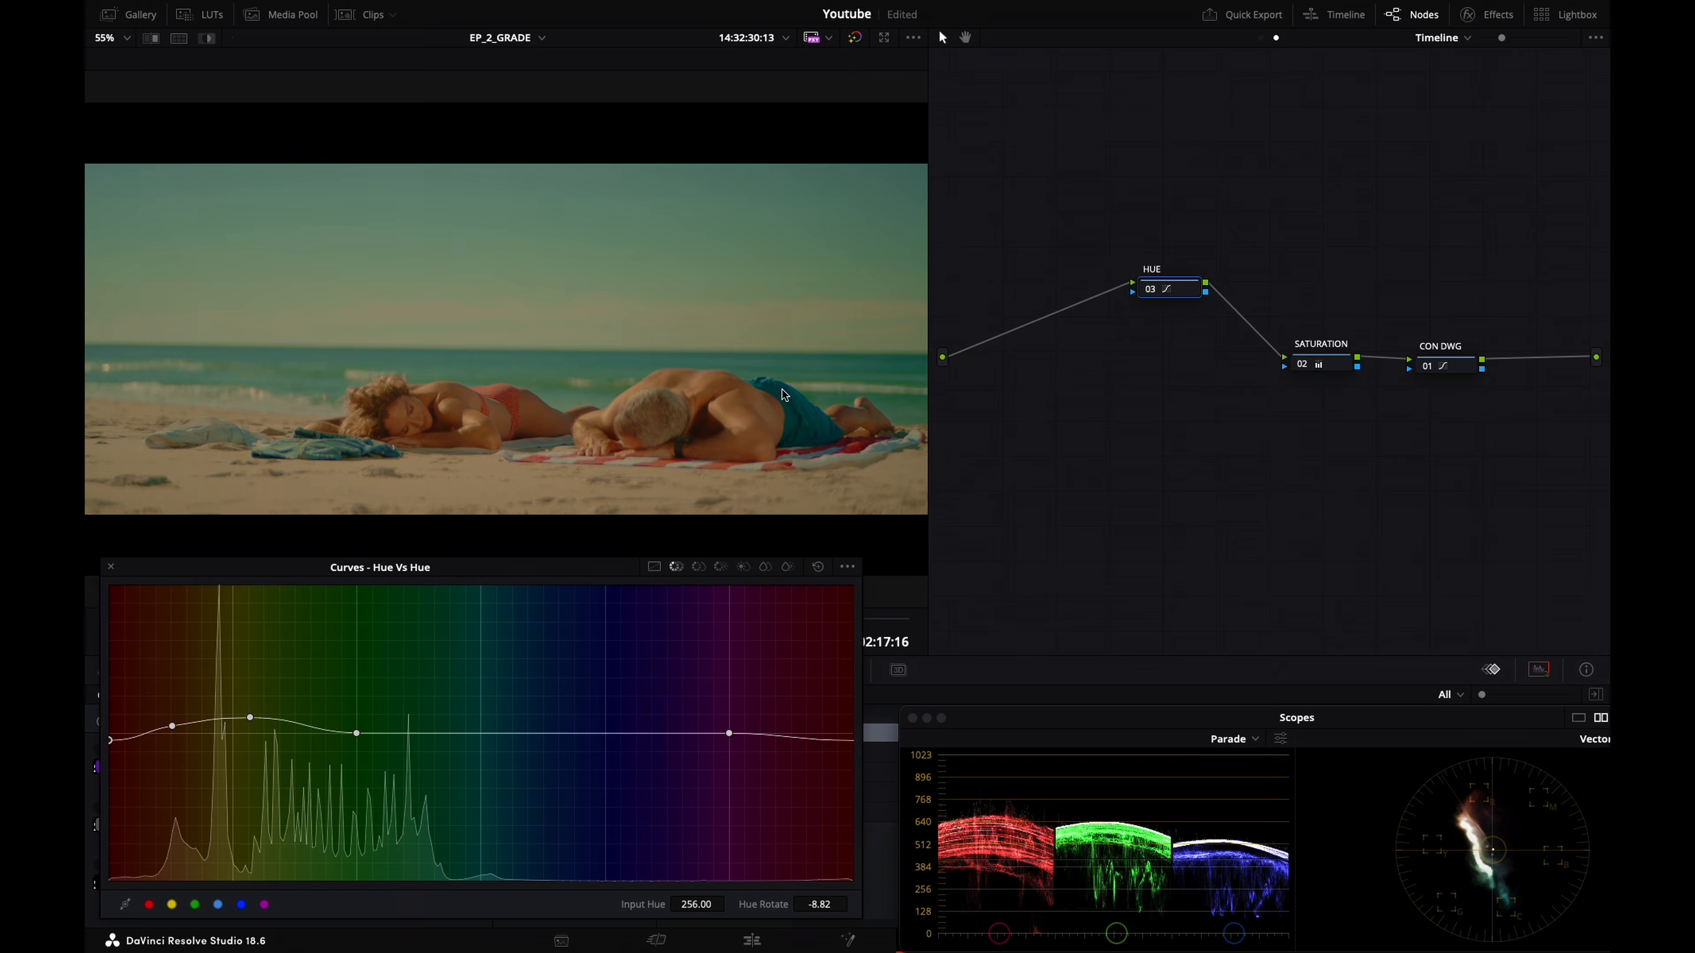
# Review the hue look across all three clips and recheck the sunbathing clip against the reference still
pyautogui.press('Down')
pyautogui.press('Down')
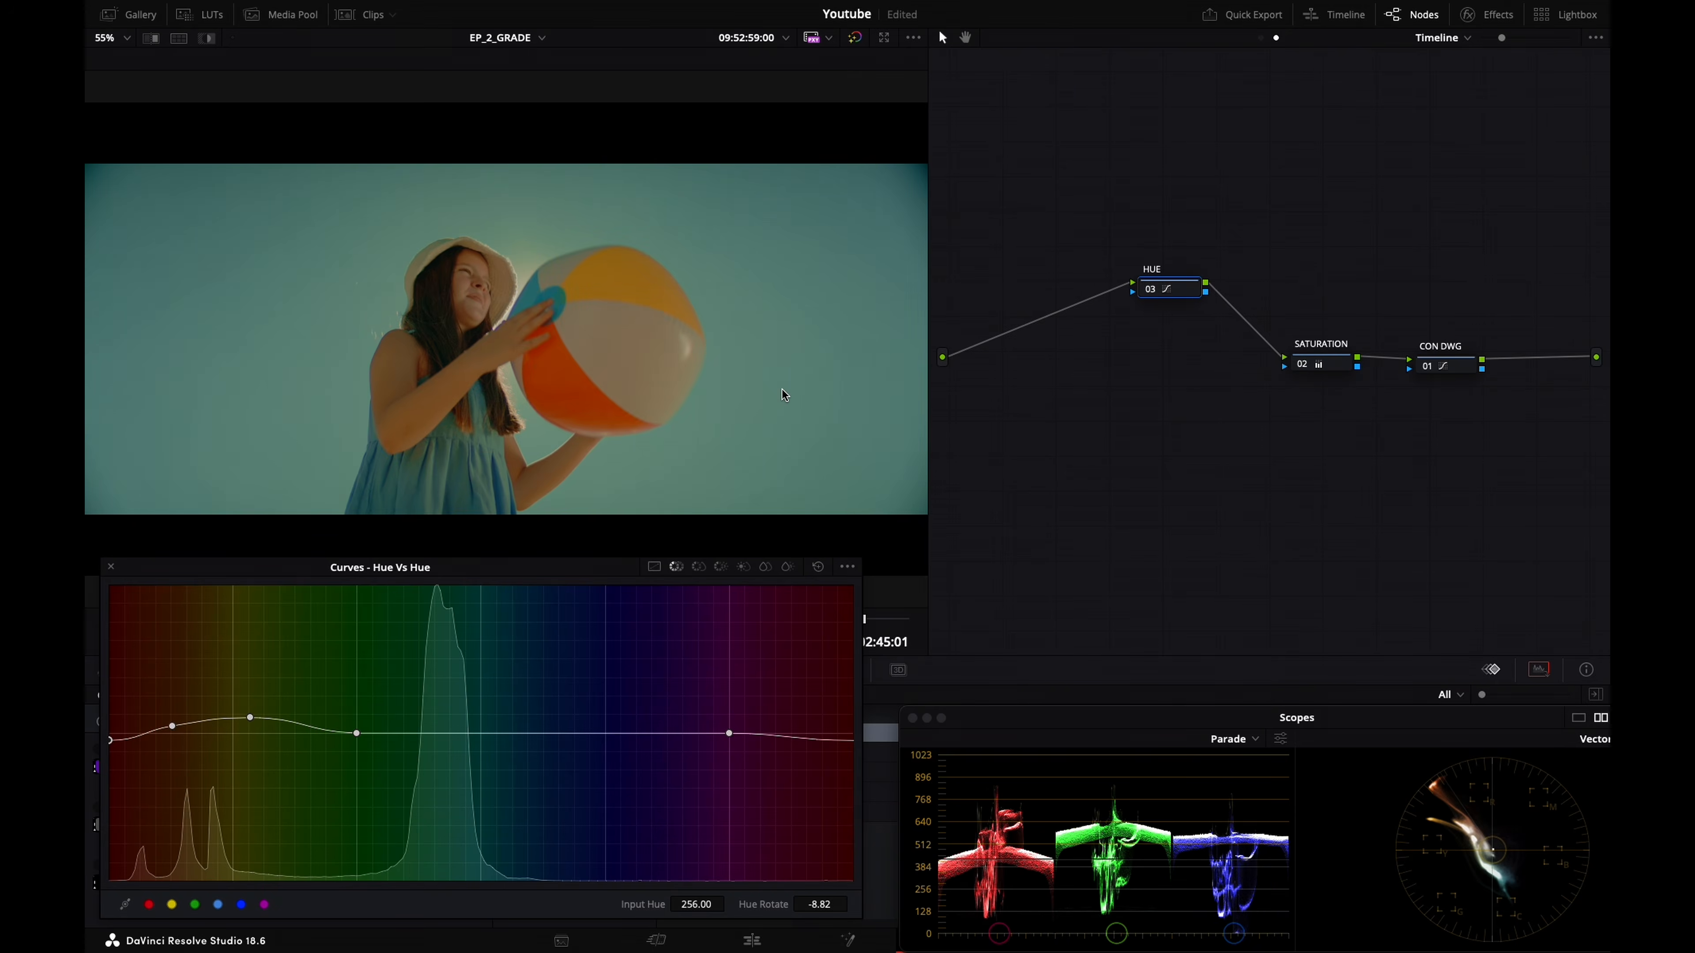
pyautogui.press('Up')
pyautogui.press('Up')
pyautogui.press('Up')
pyautogui.press('Down')
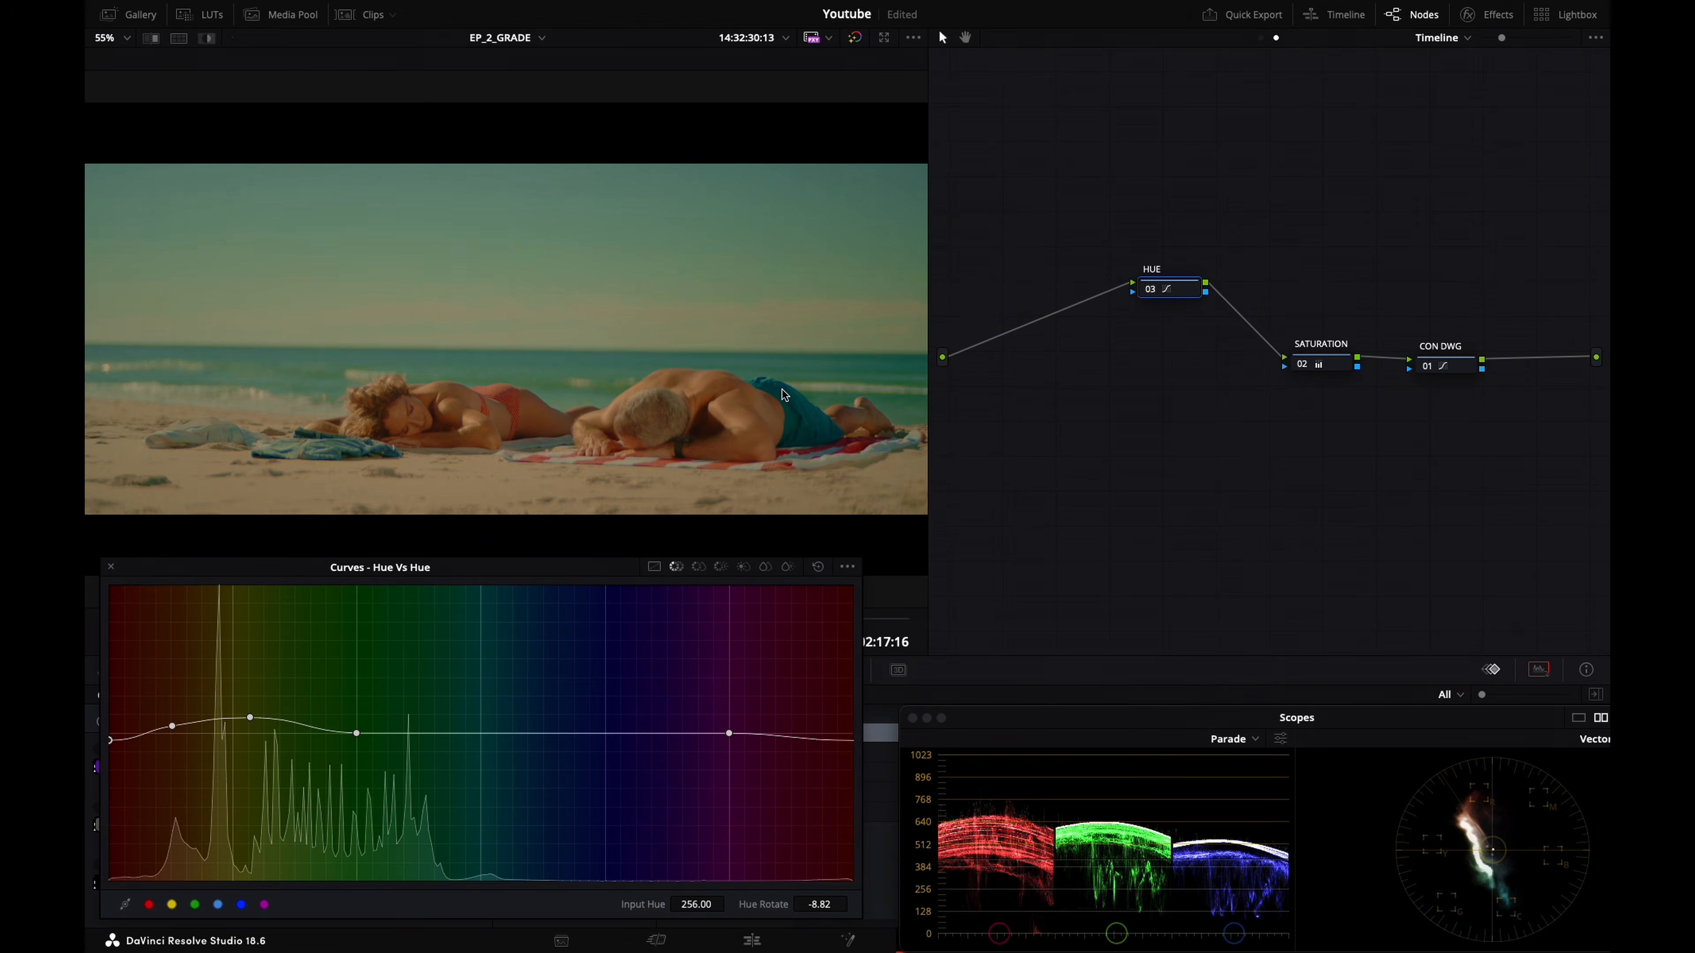
pyautogui.press('super+w')
pyautogui.press('super+w')
pyautogui.press('super+w')
pyautogui.press('super+w')
pyautogui.press('super+w')
pyautogui.press('super+w')
# Clean up the node graph and move the CON DWG node closer to SATURATION
pyautogui.rightClick(1214, 201)
pyautogui.click(1348, 339)
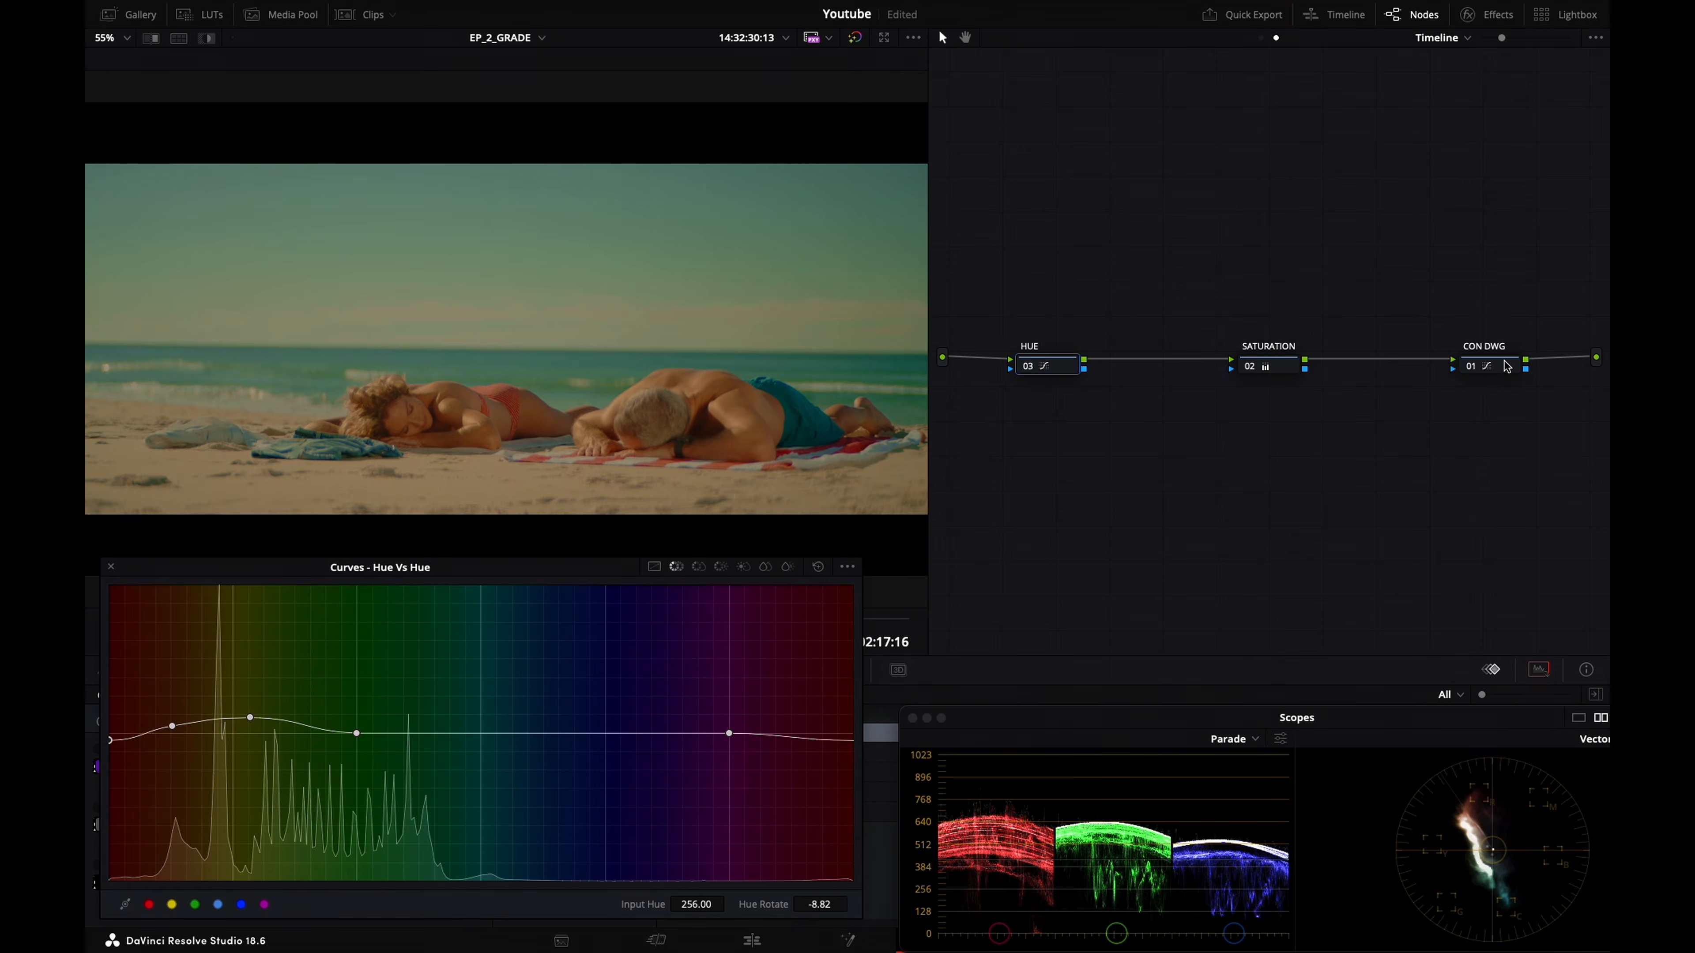
pyautogui.moveTo(1495, 367); pyautogui.dragTo(1460, 369)
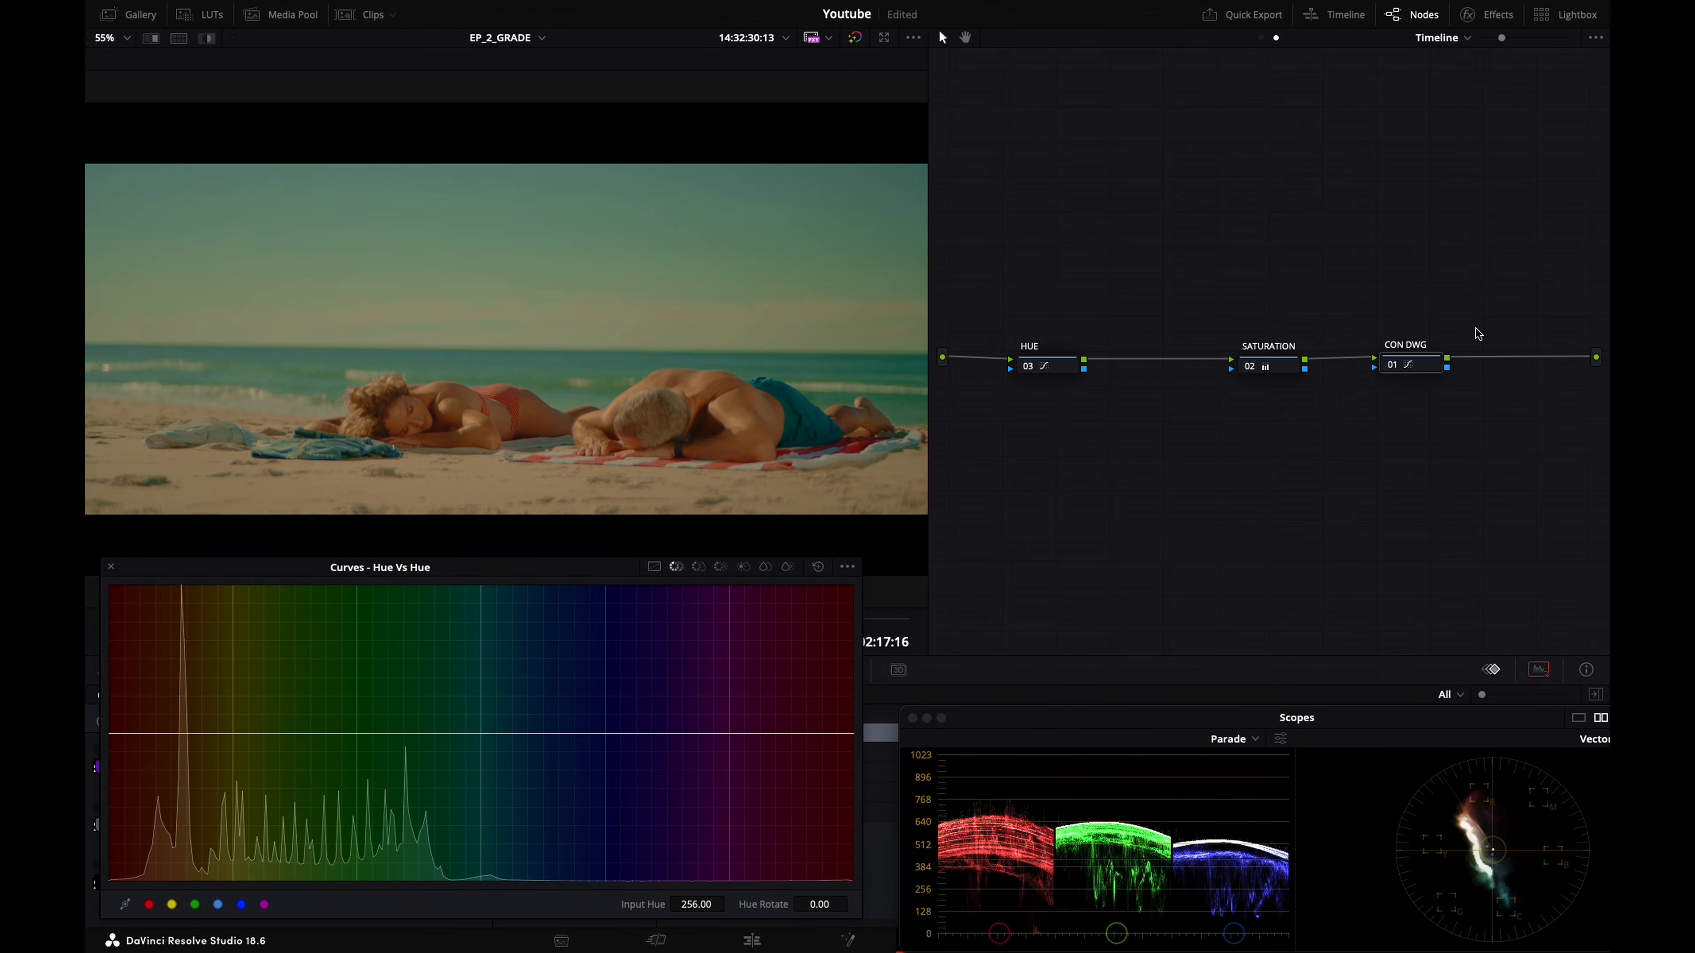
# Add a serial node after CON DWG, place it below the node chain and apply the SPLIT grade from the BASE stills album
pyautogui.hotkey('alt', 's')
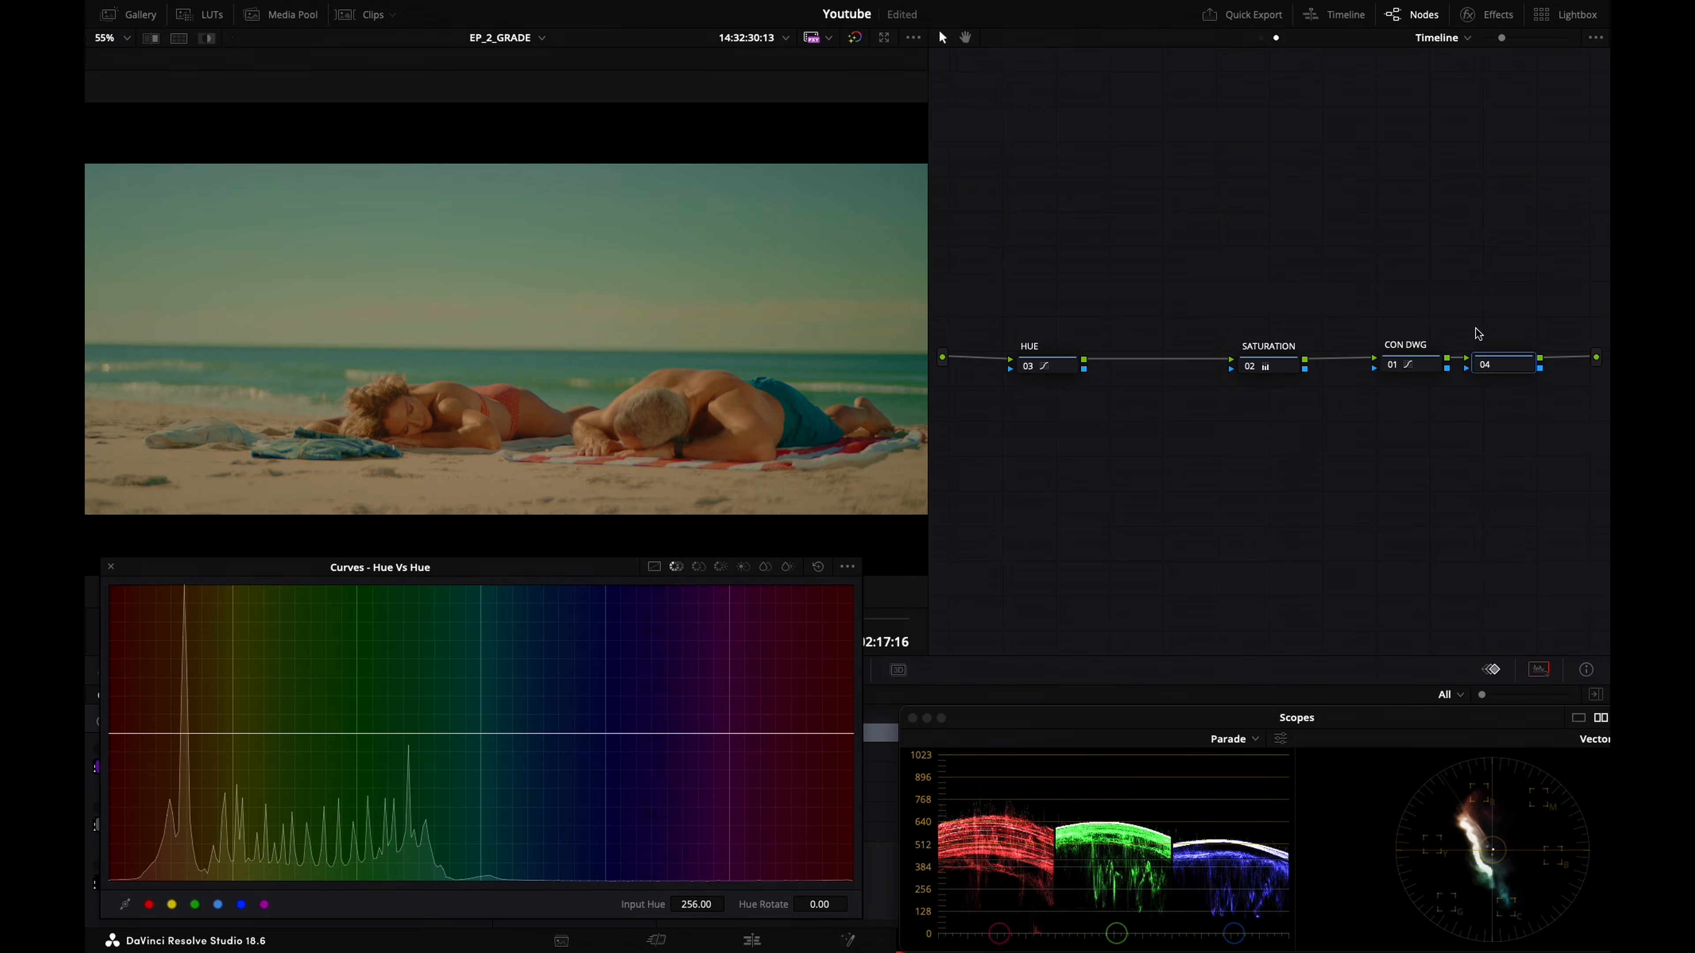
pyautogui.moveTo(1516, 365); pyautogui.dragTo(1182, 469)
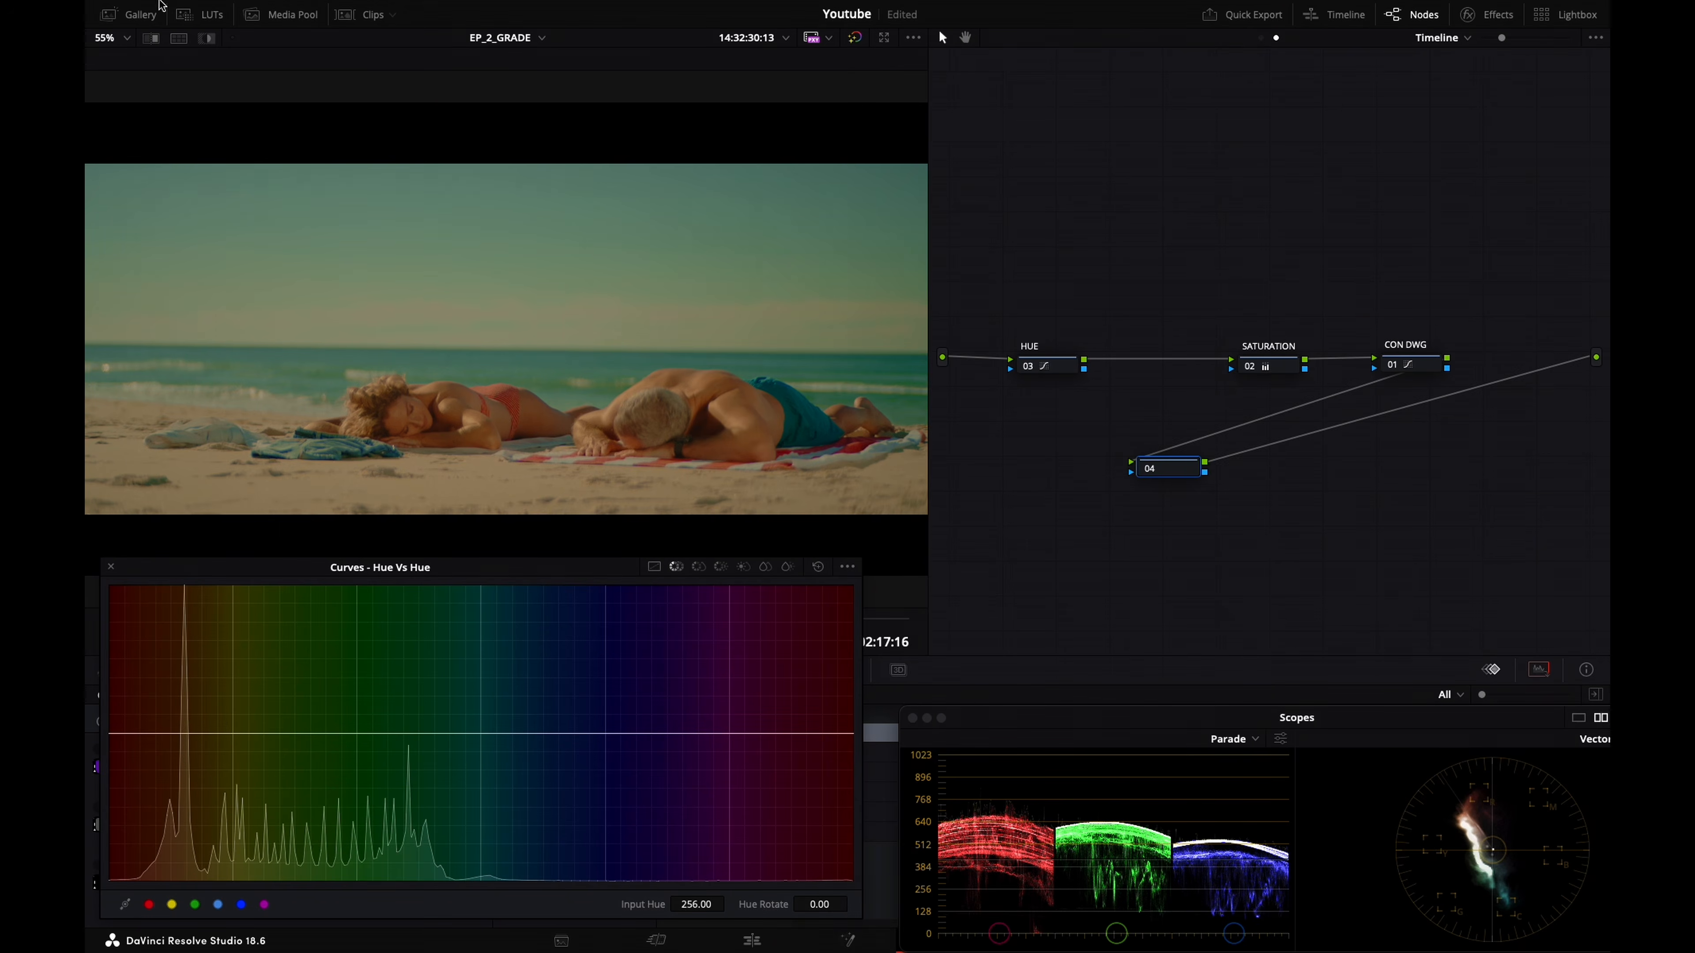
pyautogui.click(123, 14)
pyautogui.click(160, 130)
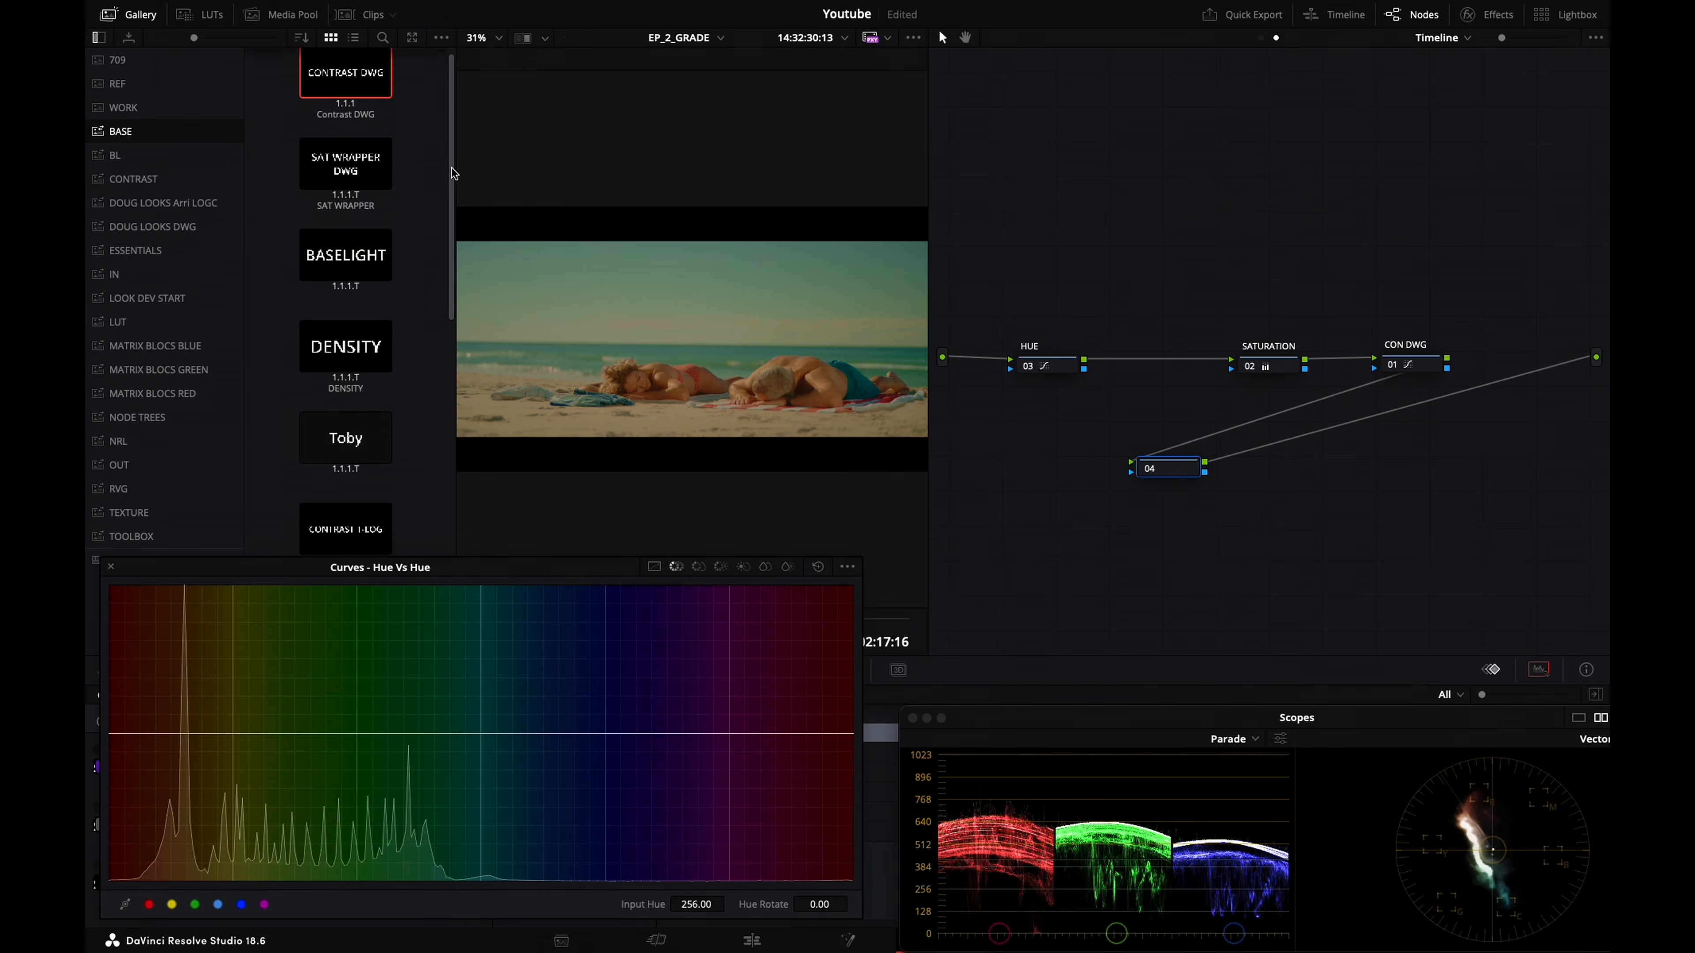
pyautogui.moveTo(451, 166); pyautogui.dragTo(439, 443)
pyautogui.middleClick(345, 357)
# Open the REF stills album and the Custom curves for the SPLIT node, comparing the sunbathing clip with the reference still
pyautogui.click(153, 64)
pyautogui.click(156, 106)
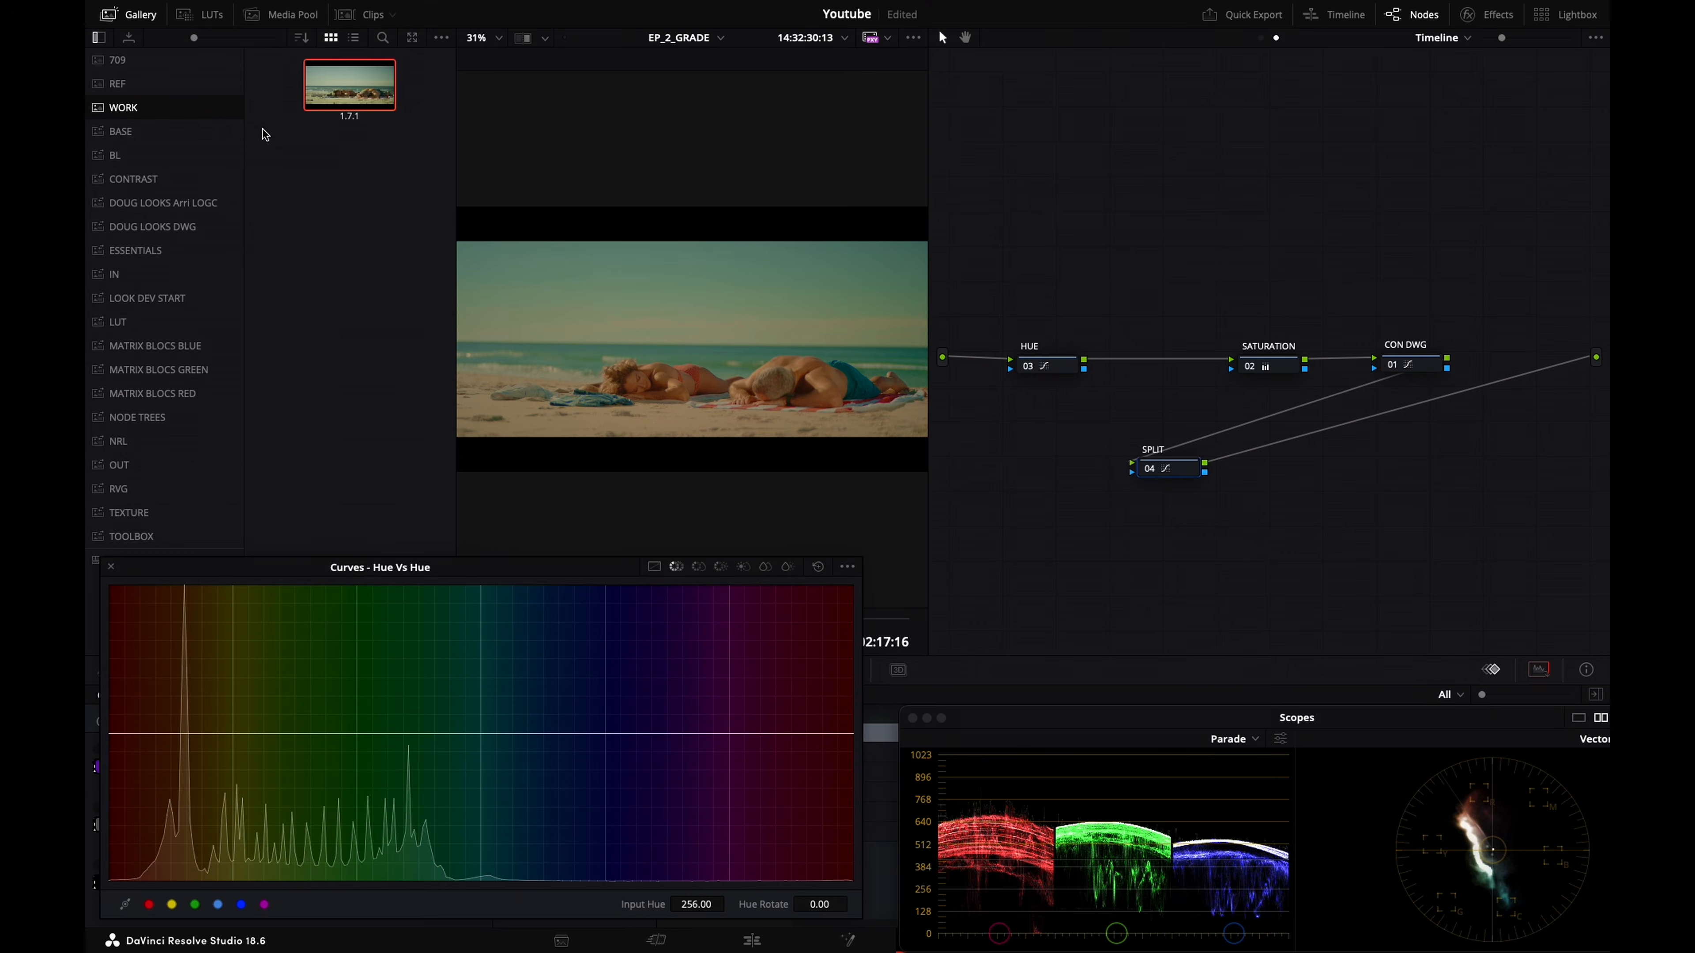
pyautogui.click(168, 87)
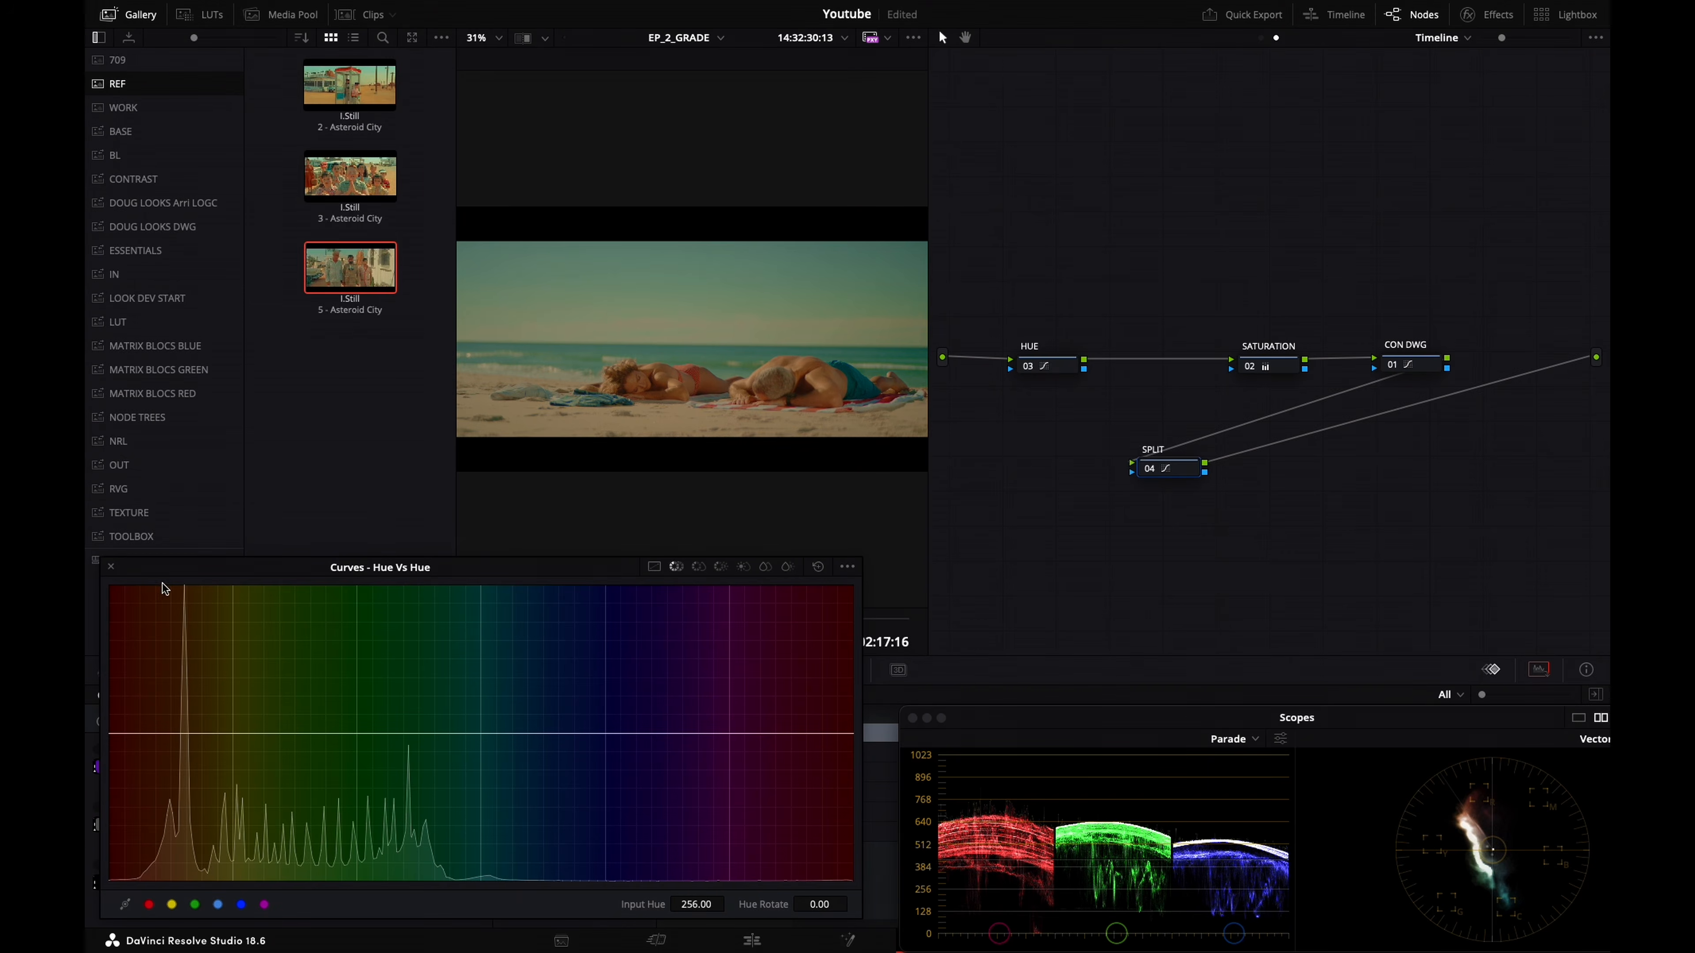
pyautogui.click(652, 571)
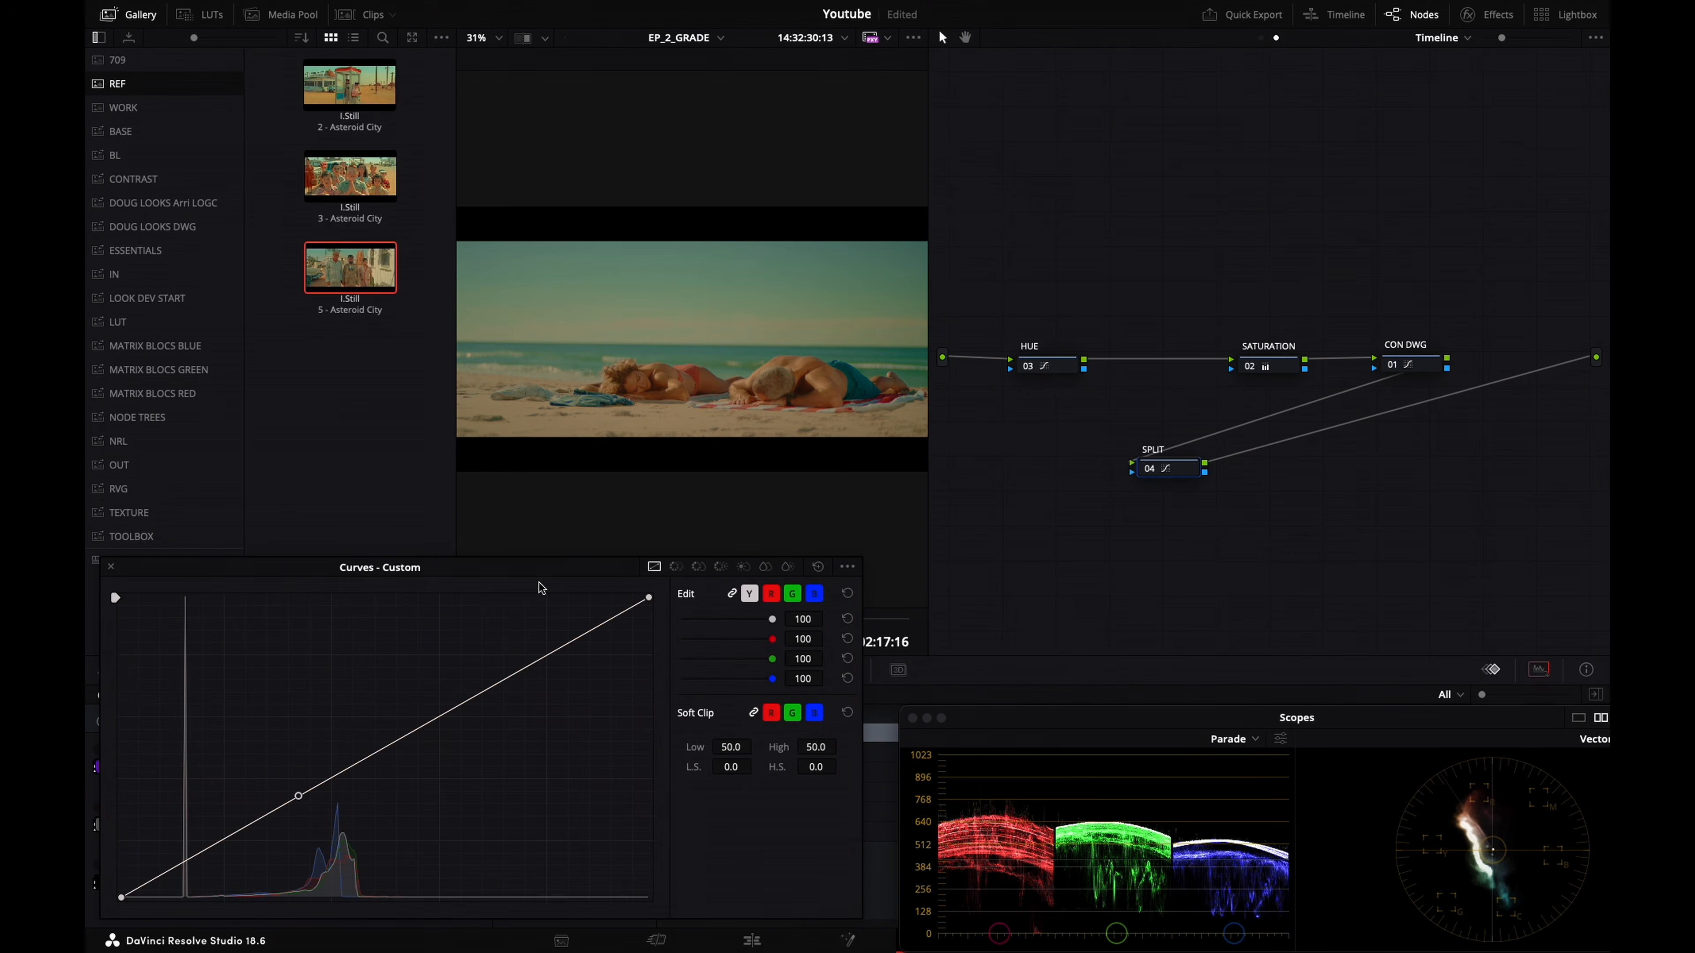
pyautogui.press('super+w')
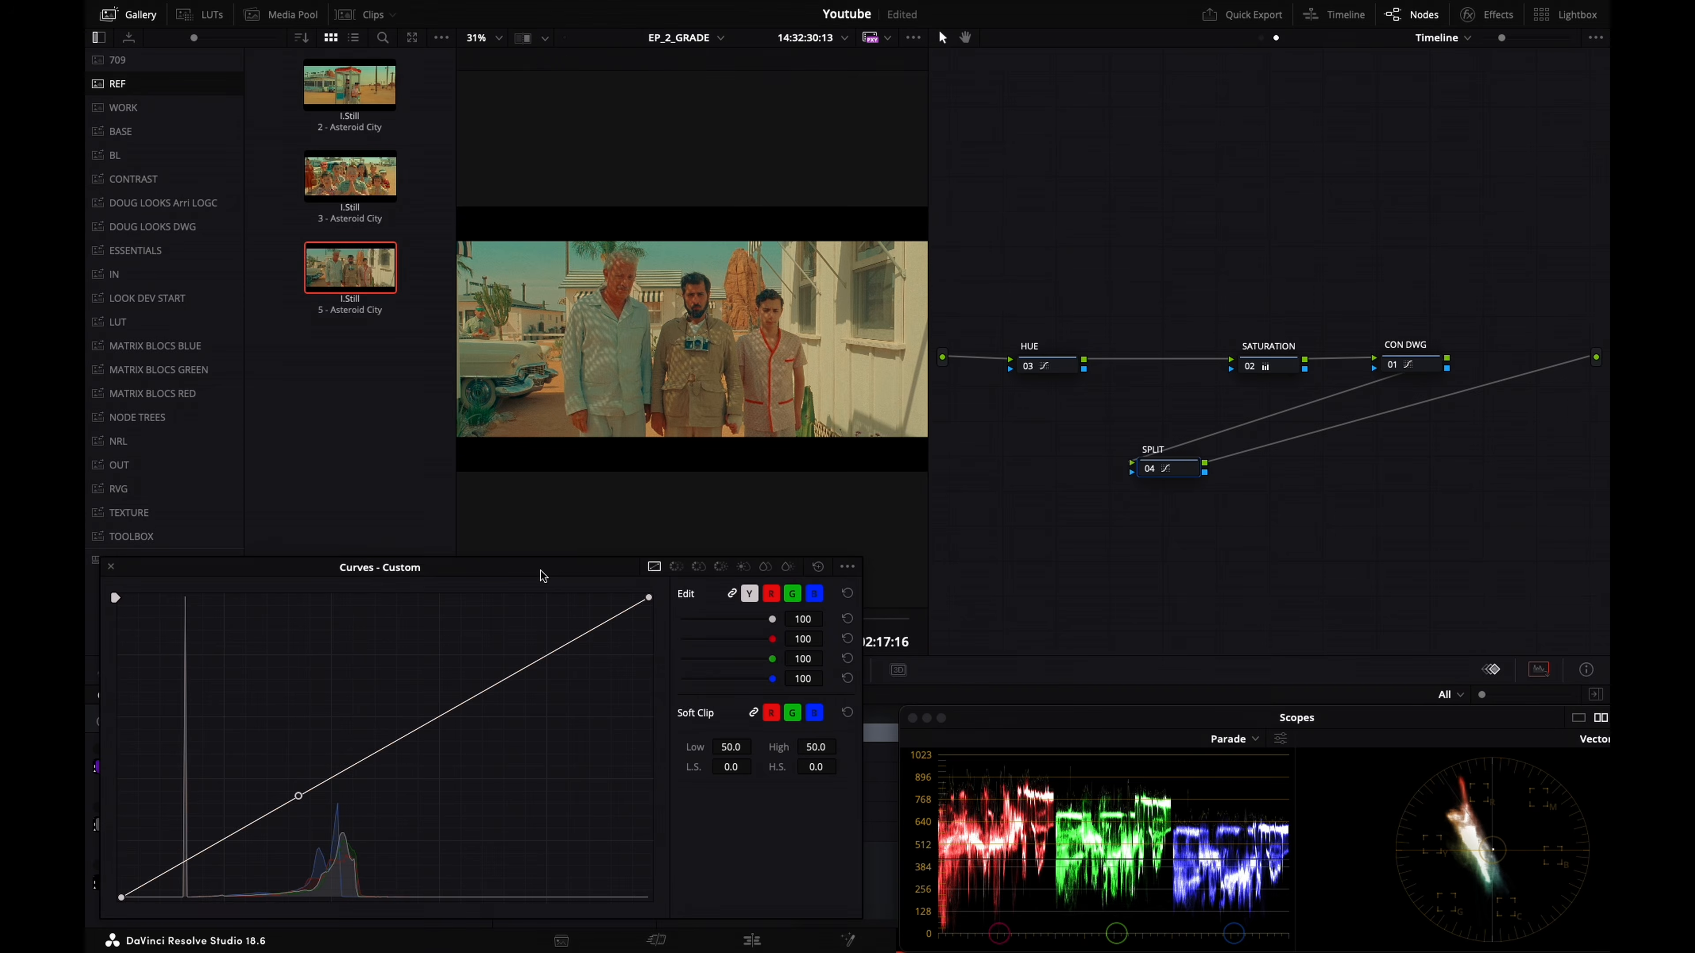
pyautogui.press('super+w')
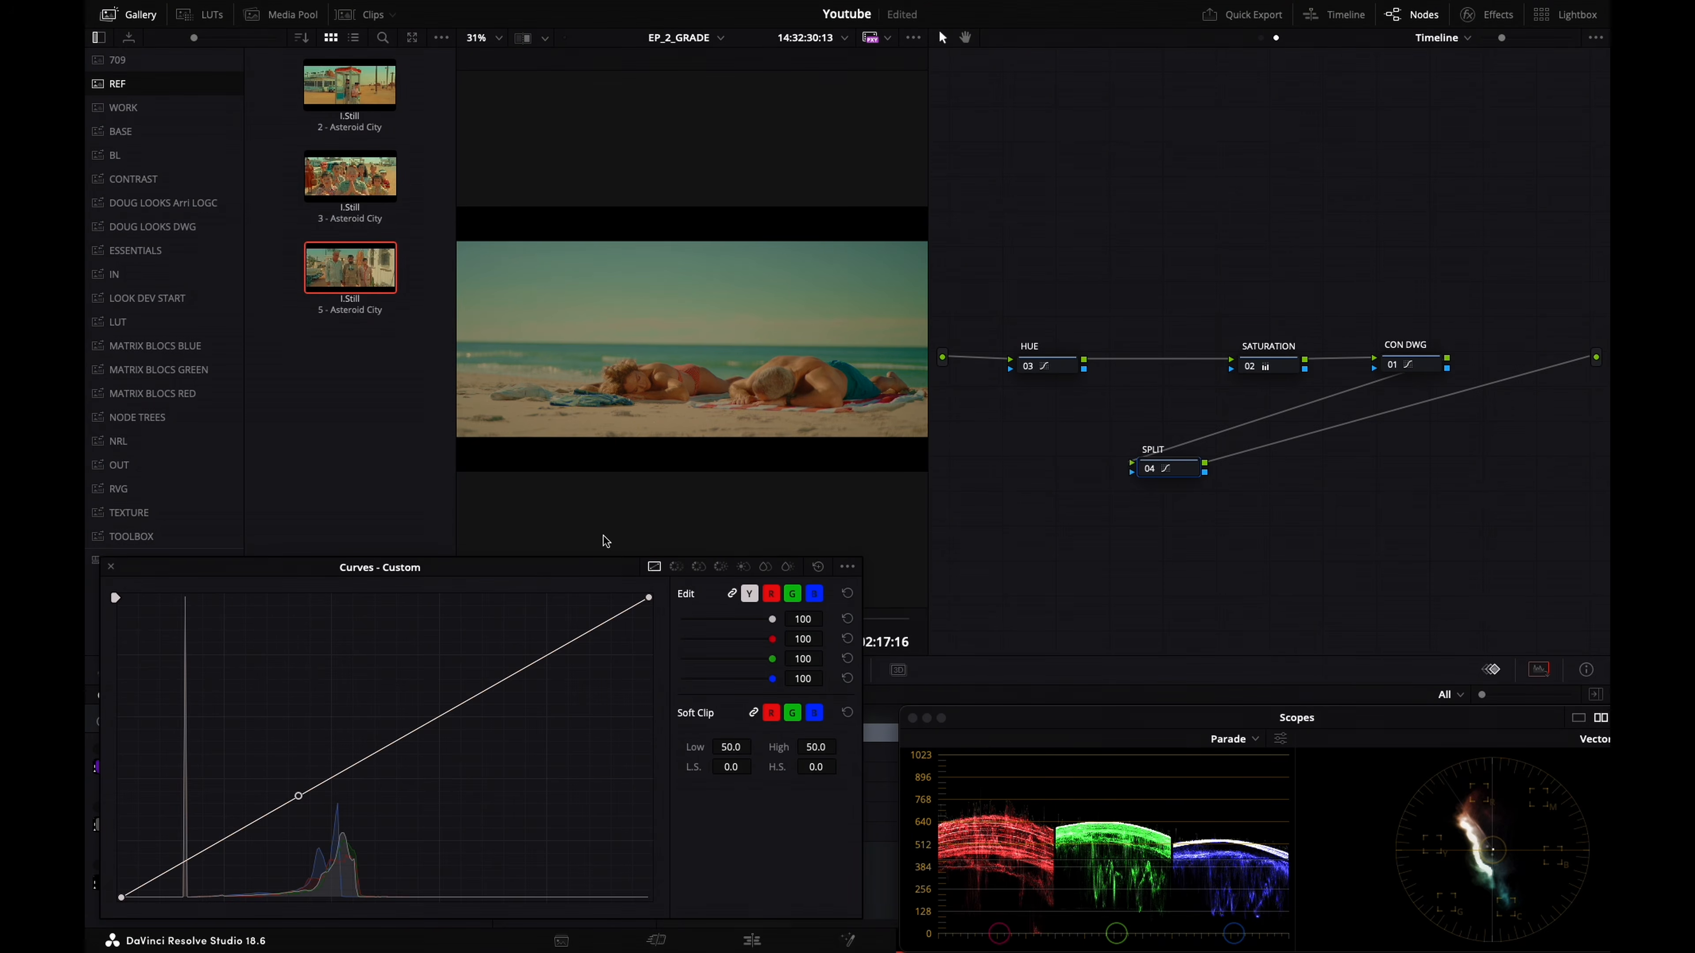
# Reopen the Custom curves in an enlarged floating window and recheck the sunbathing clip against the reference still
pyautogui.moveTo(563, 568); pyautogui.dragTo(624, 536)
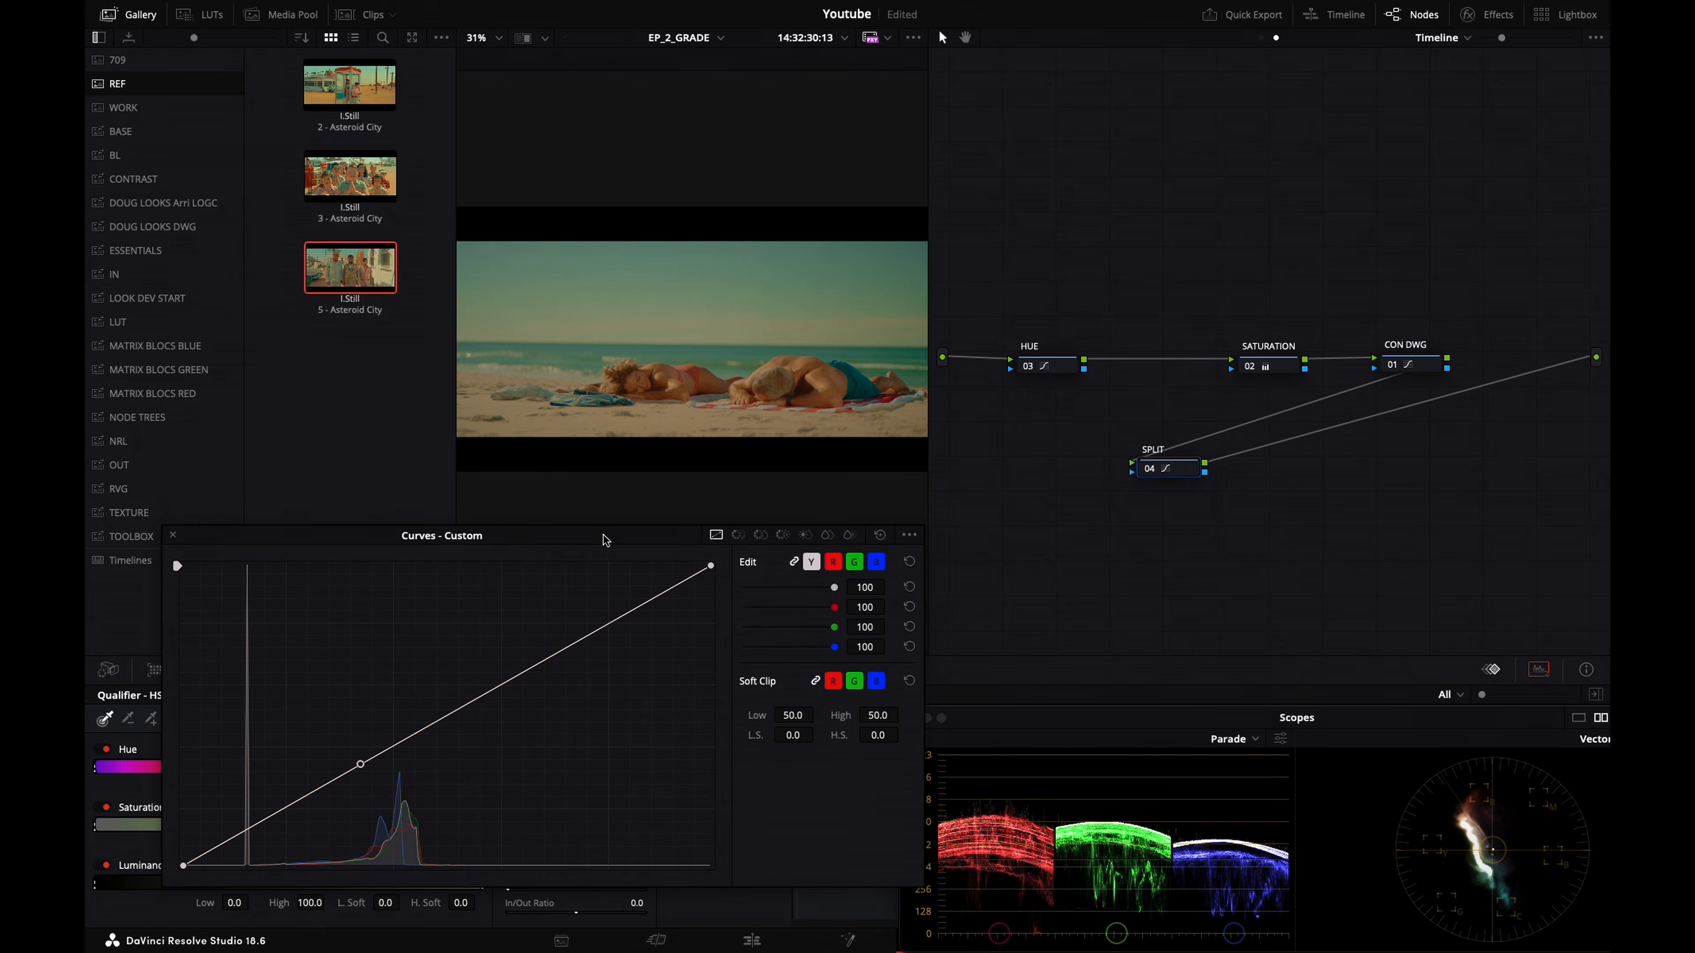
pyautogui.click(173, 536)
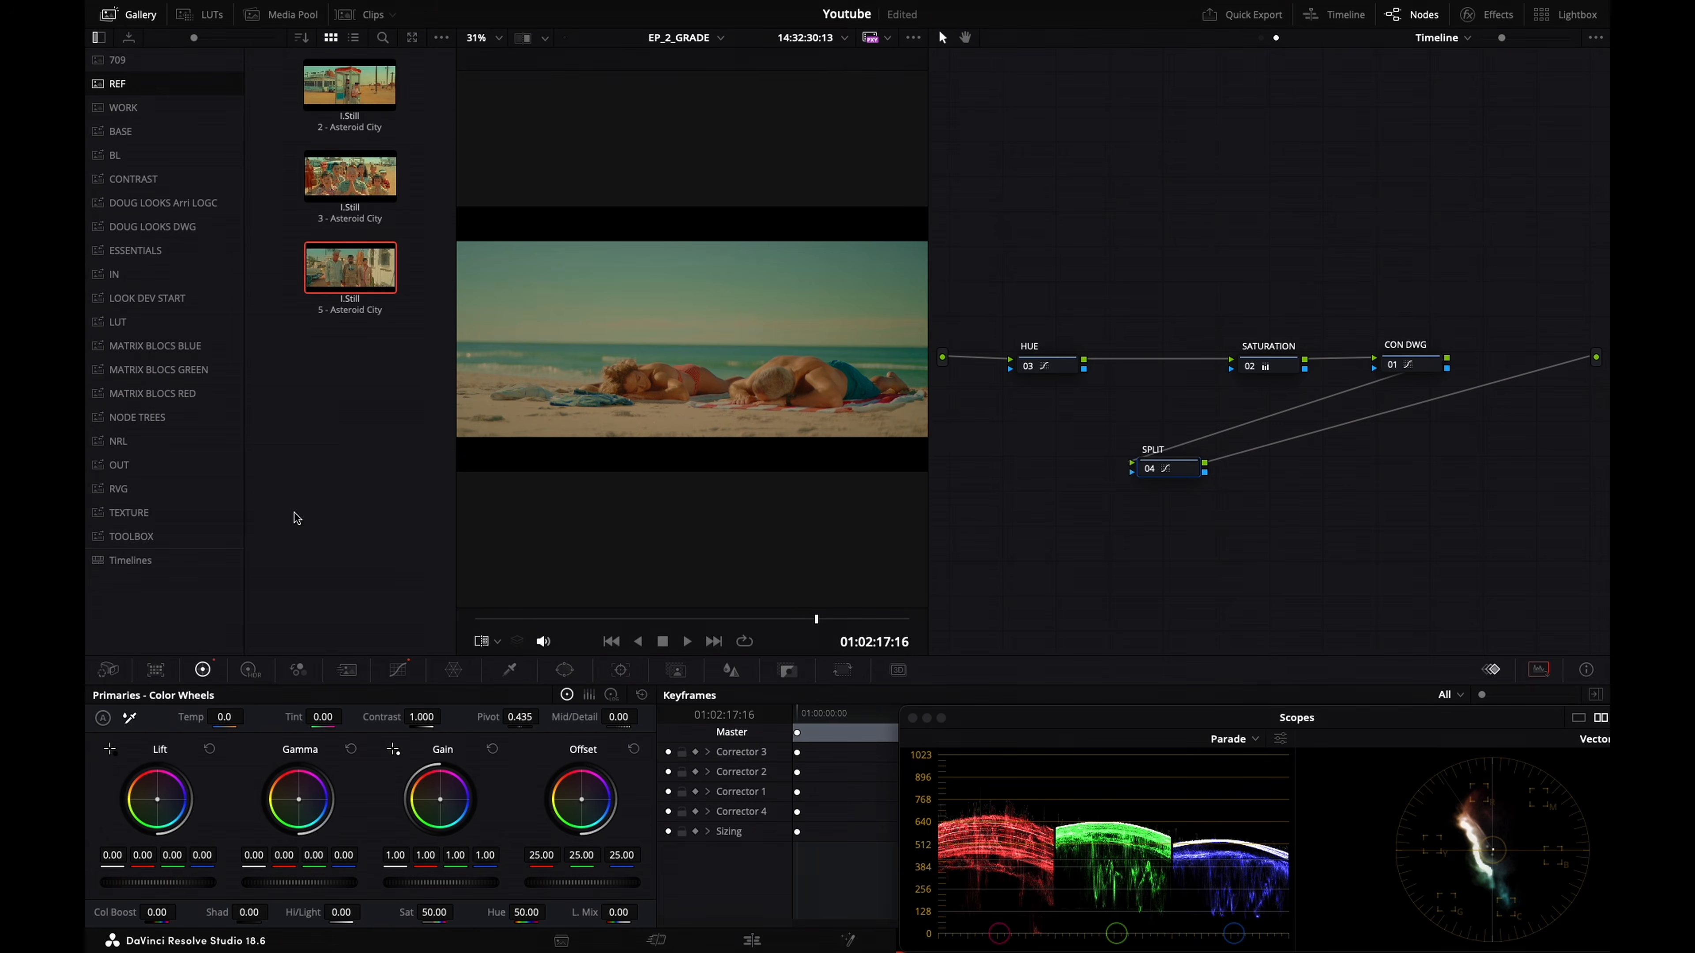
pyautogui.click(400, 670)
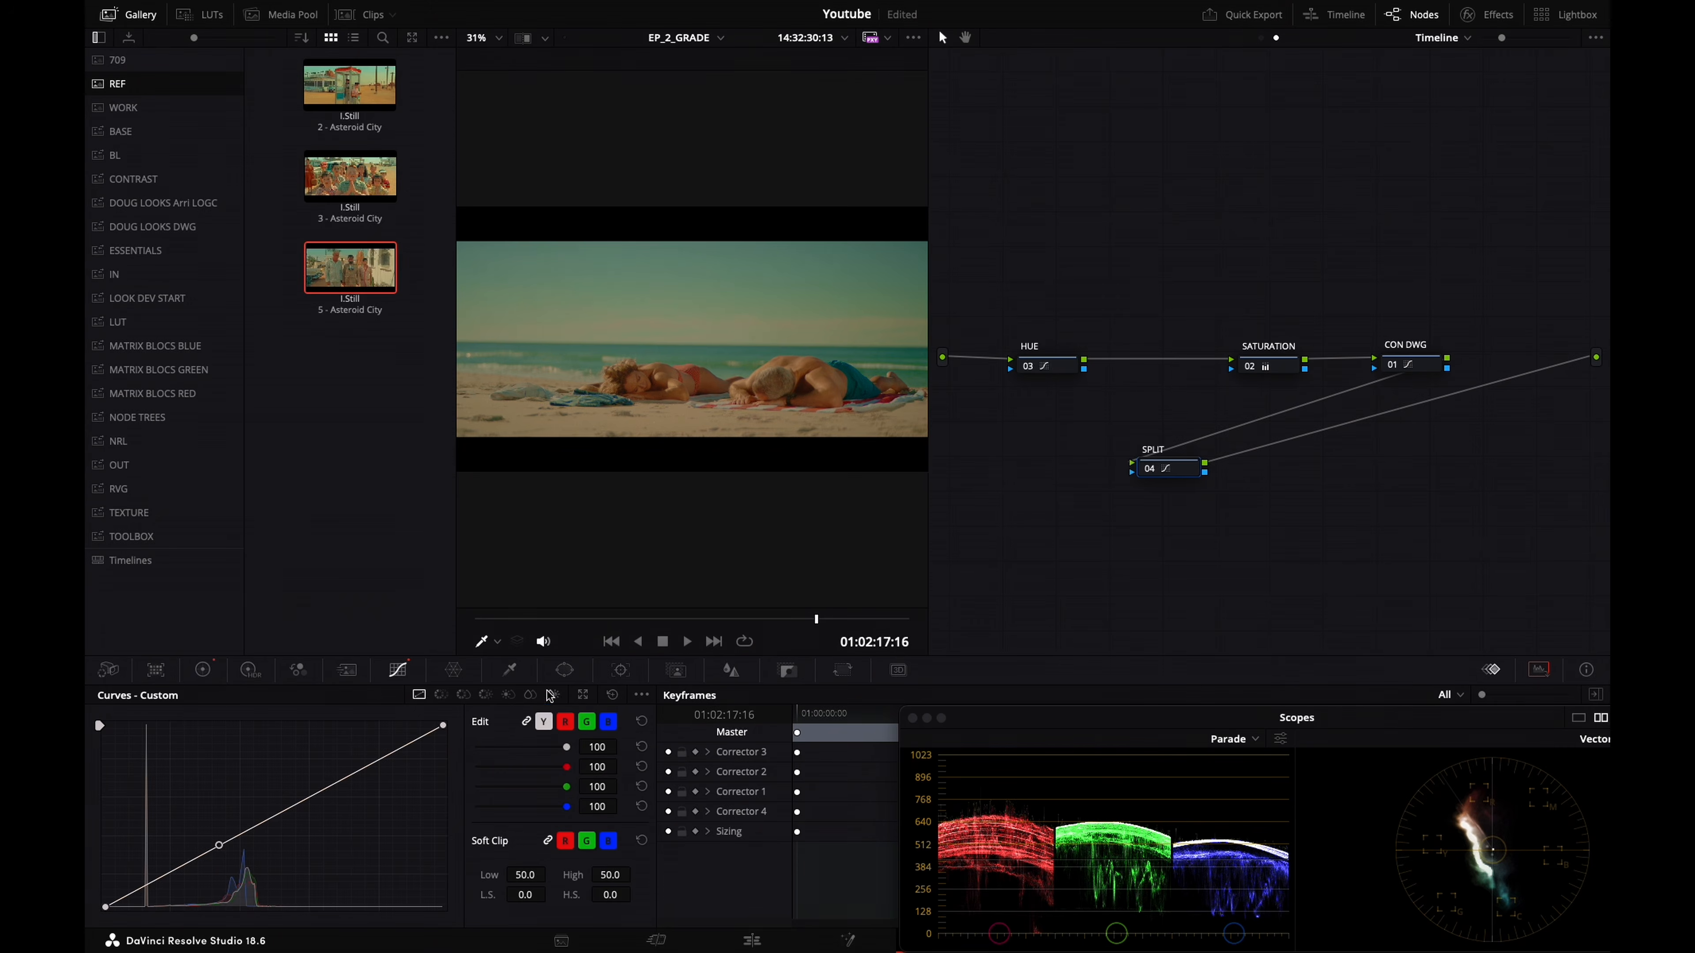
pyautogui.click(582, 697)
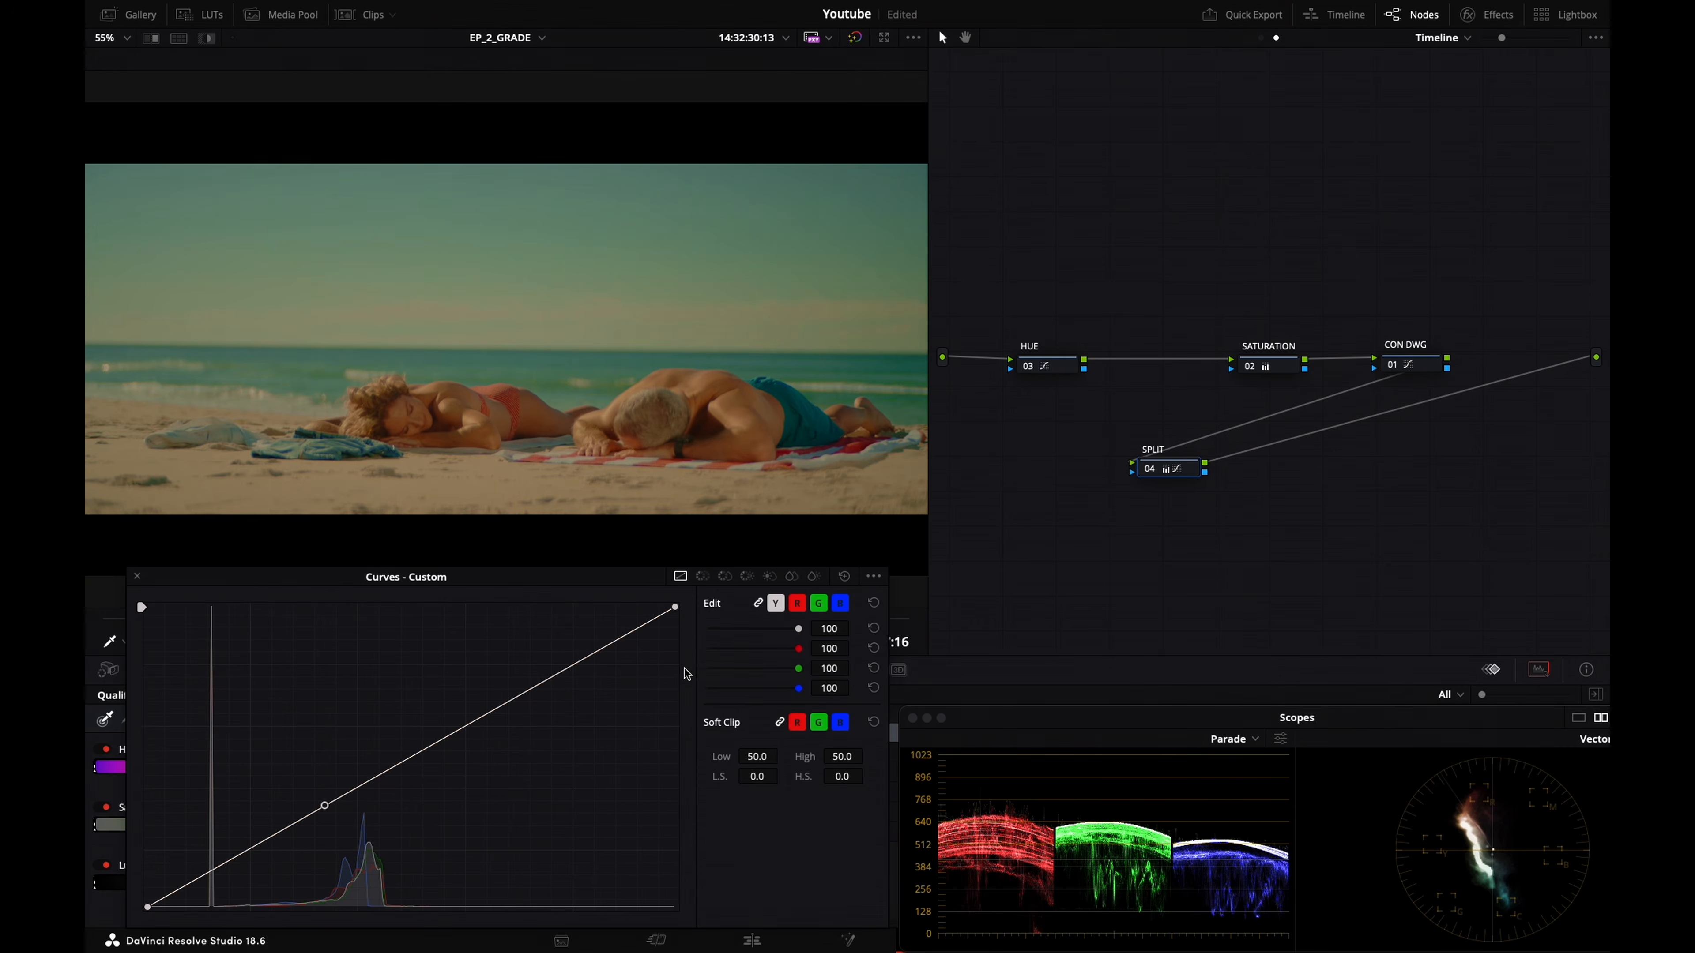
pyautogui.press('super+w')
pyautogui.press('super+w')
# Lower the red curve in the shadows on the SPLIT node and toggle the node to compare before and after
pyautogui.click(797, 603)
pyautogui.click(223, 867)
pyautogui.moveTo(226, 871); pyautogui.dragTo(228, 872)
pyautogui.press('super+d')
pyautogui.press('super+d')
pyautogui.press('super+d')
pyautogui.press('super+d')
# Switch to the book clip and compare its shadows and skin repeatedly with the three-men reference still
pyautogui.press('Down')
pyautogui.press('Up')
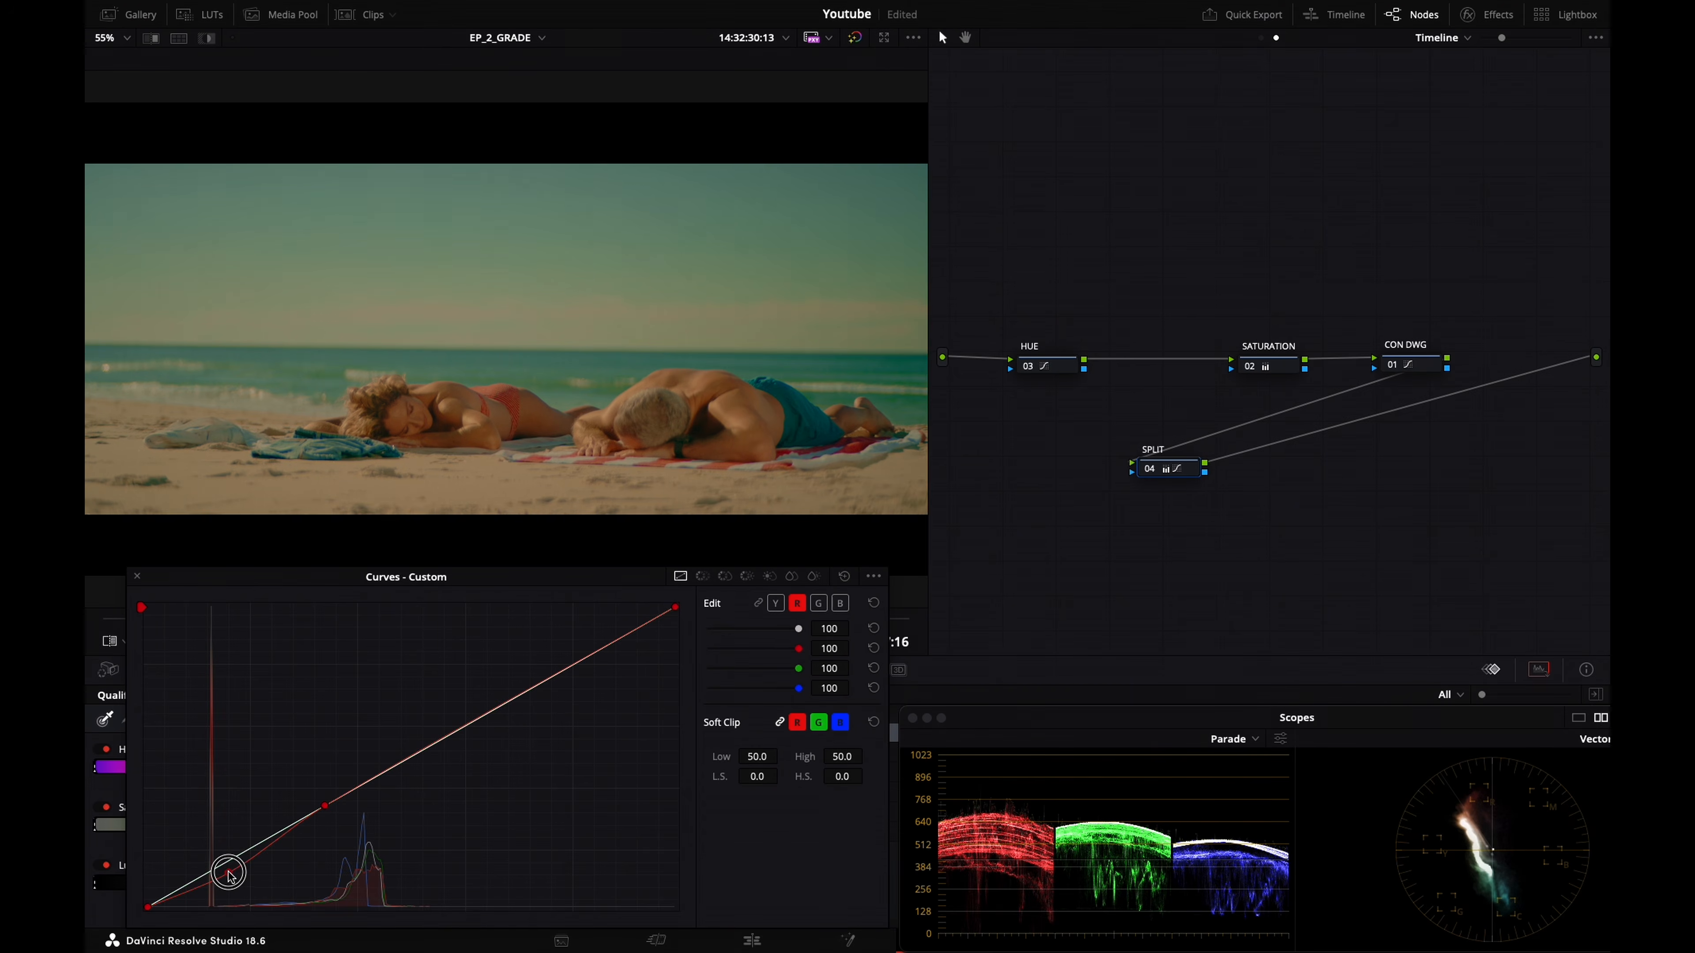
pyautogui.press('Up')
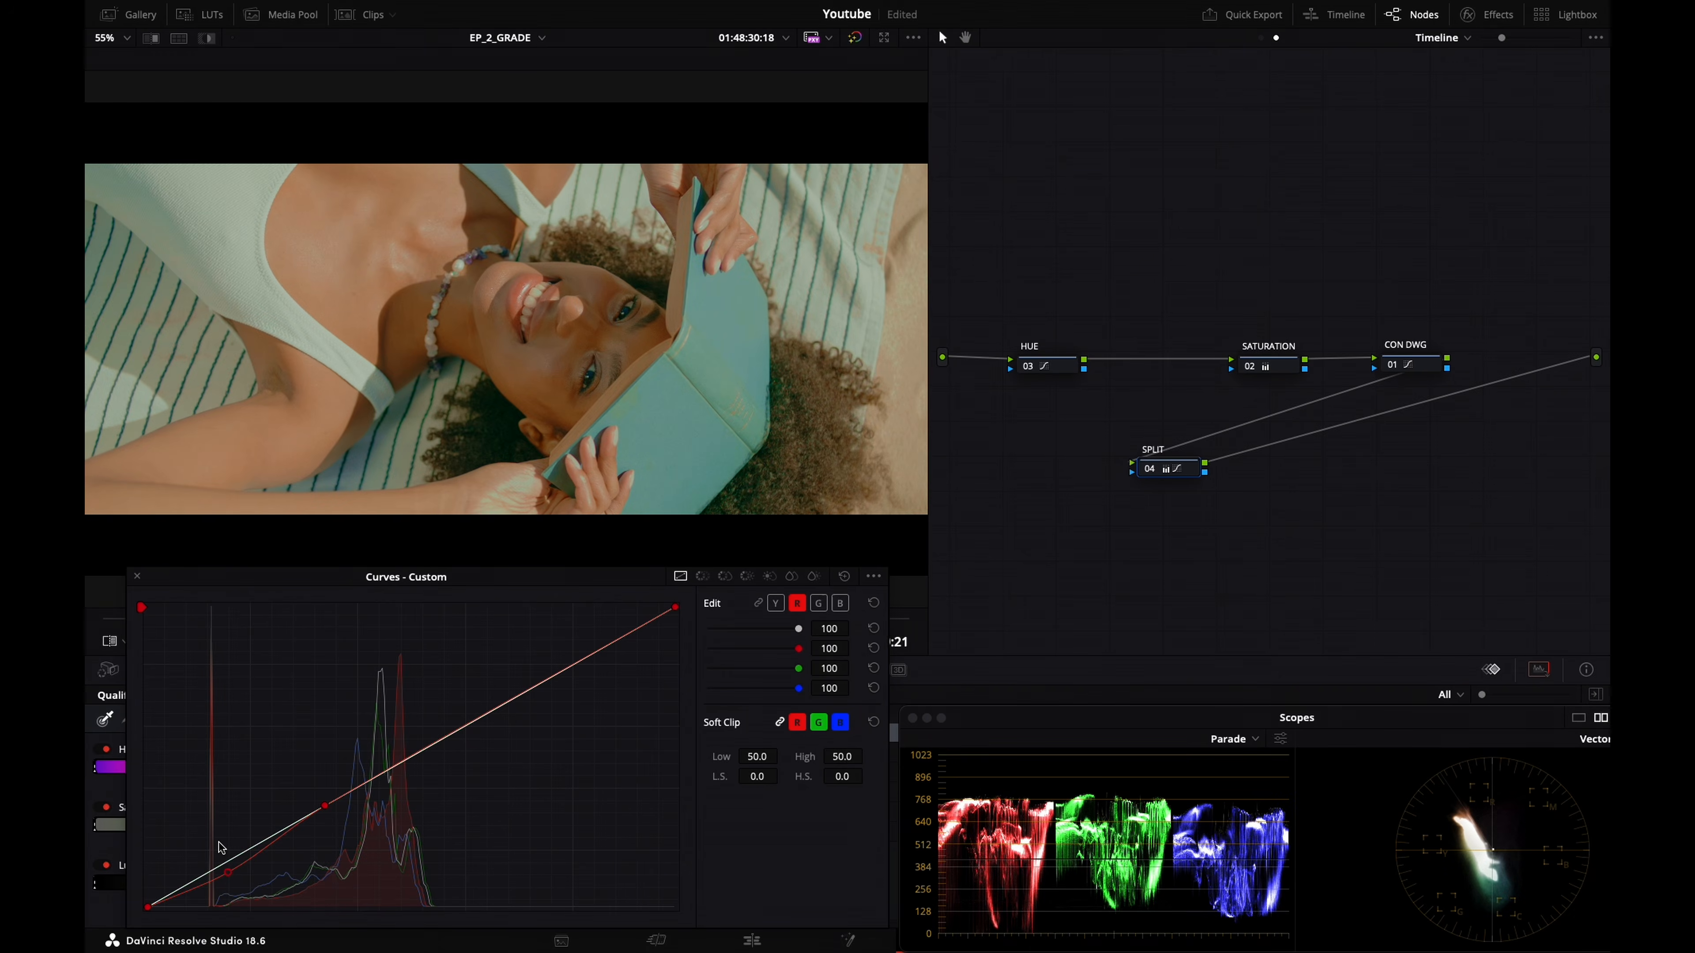
pyautogui.hotkey('ctrl', 'w')
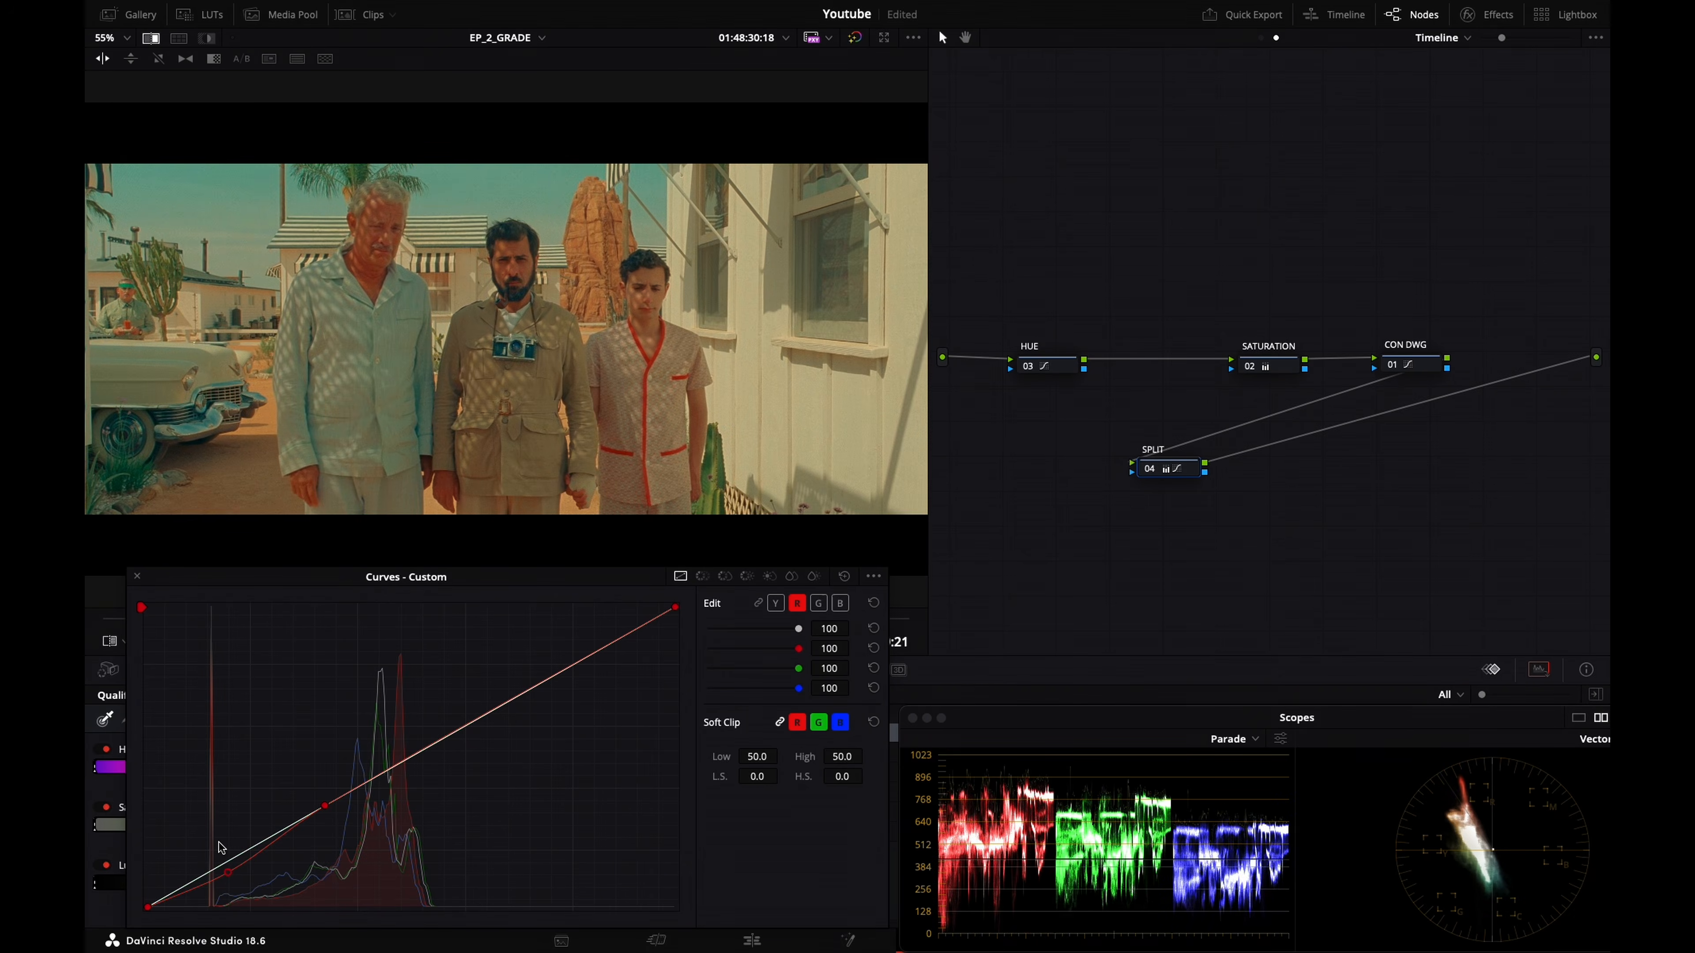
pyautogui.hotkey('ctrl', 'w')
pyautogui.hotkey('ctrl', 'w')
pyautogui.hotkey('ctrl', 'w')
pyautogui.hotkey('ctrl', 'w')
pyautogui.hotkey('ctrl', 'w')
pyautogui.hotkey('ctrl', 'w')
pyautogui.hotkey('ctrl', 'w')
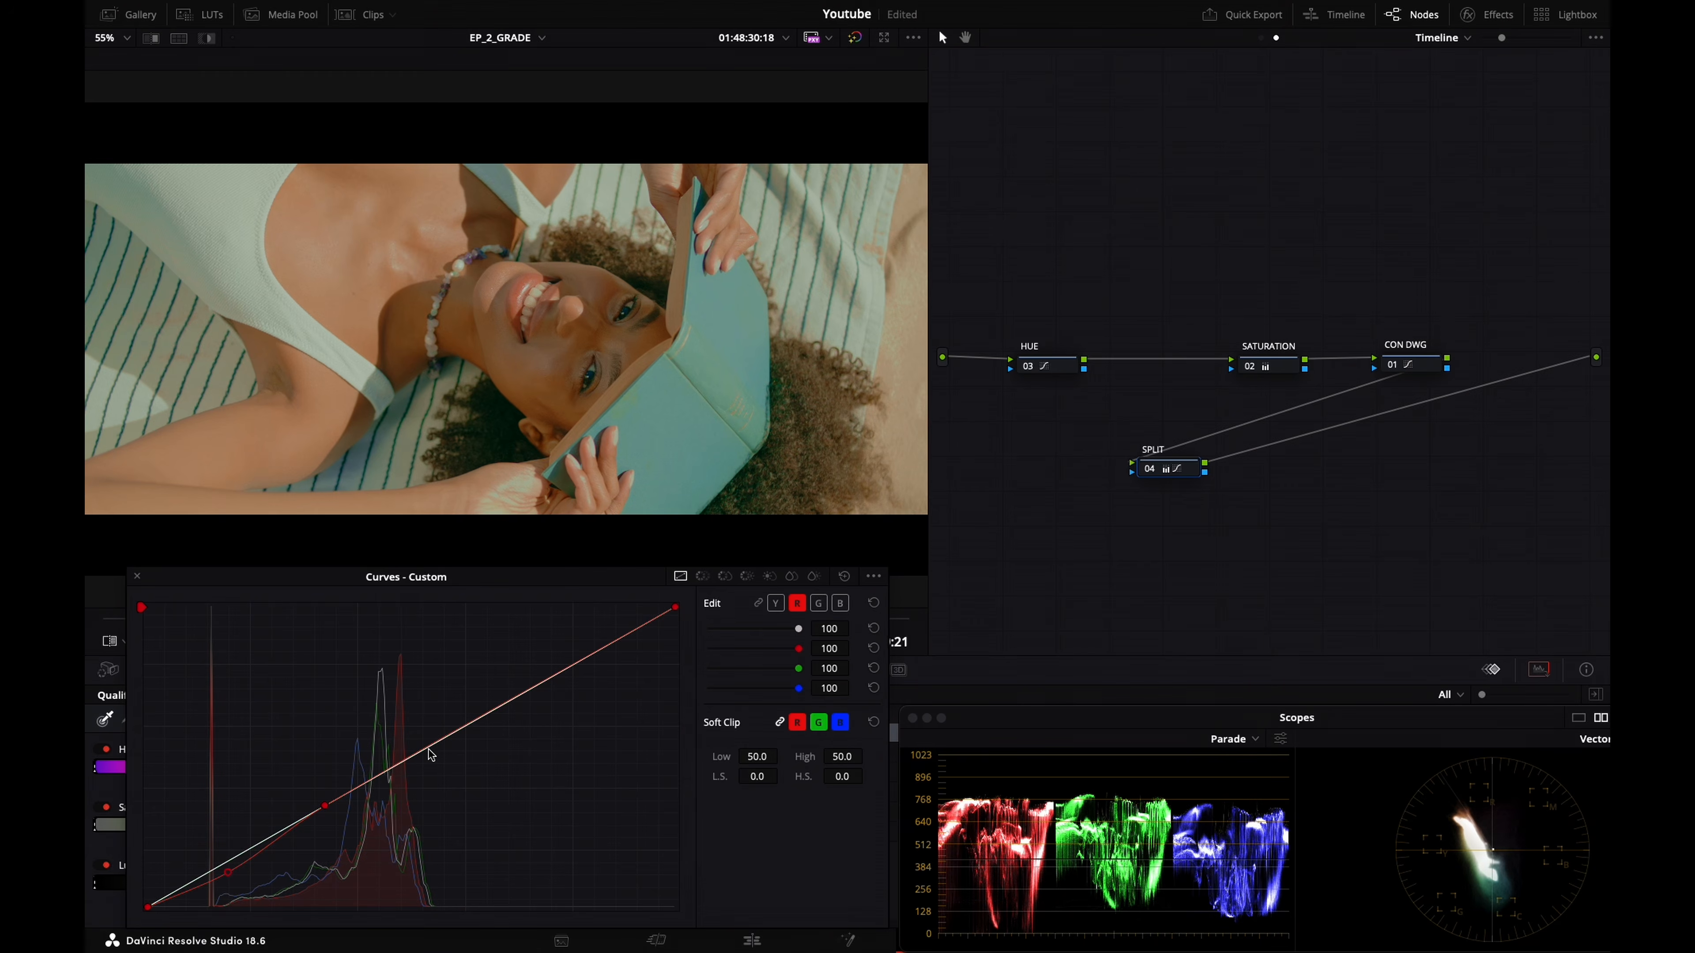
# Add an anchor above the red curve's midpoint and nudge the midpoint slightly down, toggling the SPLIT node to compare
pyautogui.click(446, 736)
pyautogui.moveTo(446, 736); pyautogui.dragTo(324, 810)
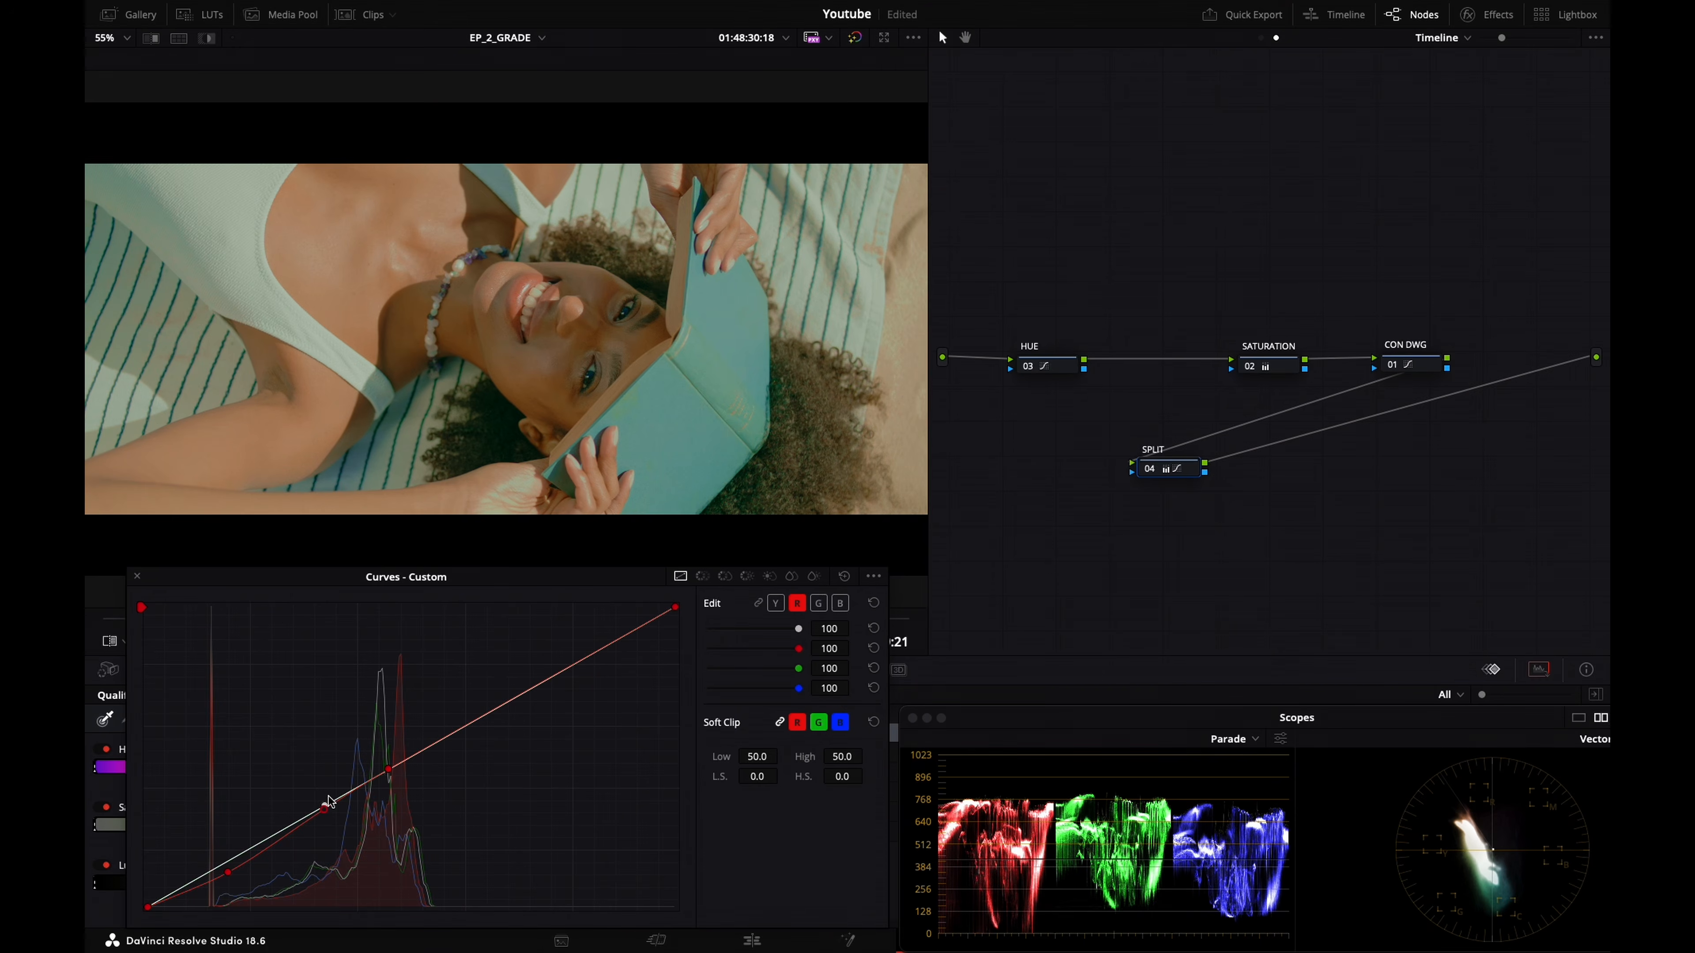
pyautogui.press('super+d')
pyautogui.press('super+d')
pyautogui.press('super+d')
pyautogui.press('super+d')
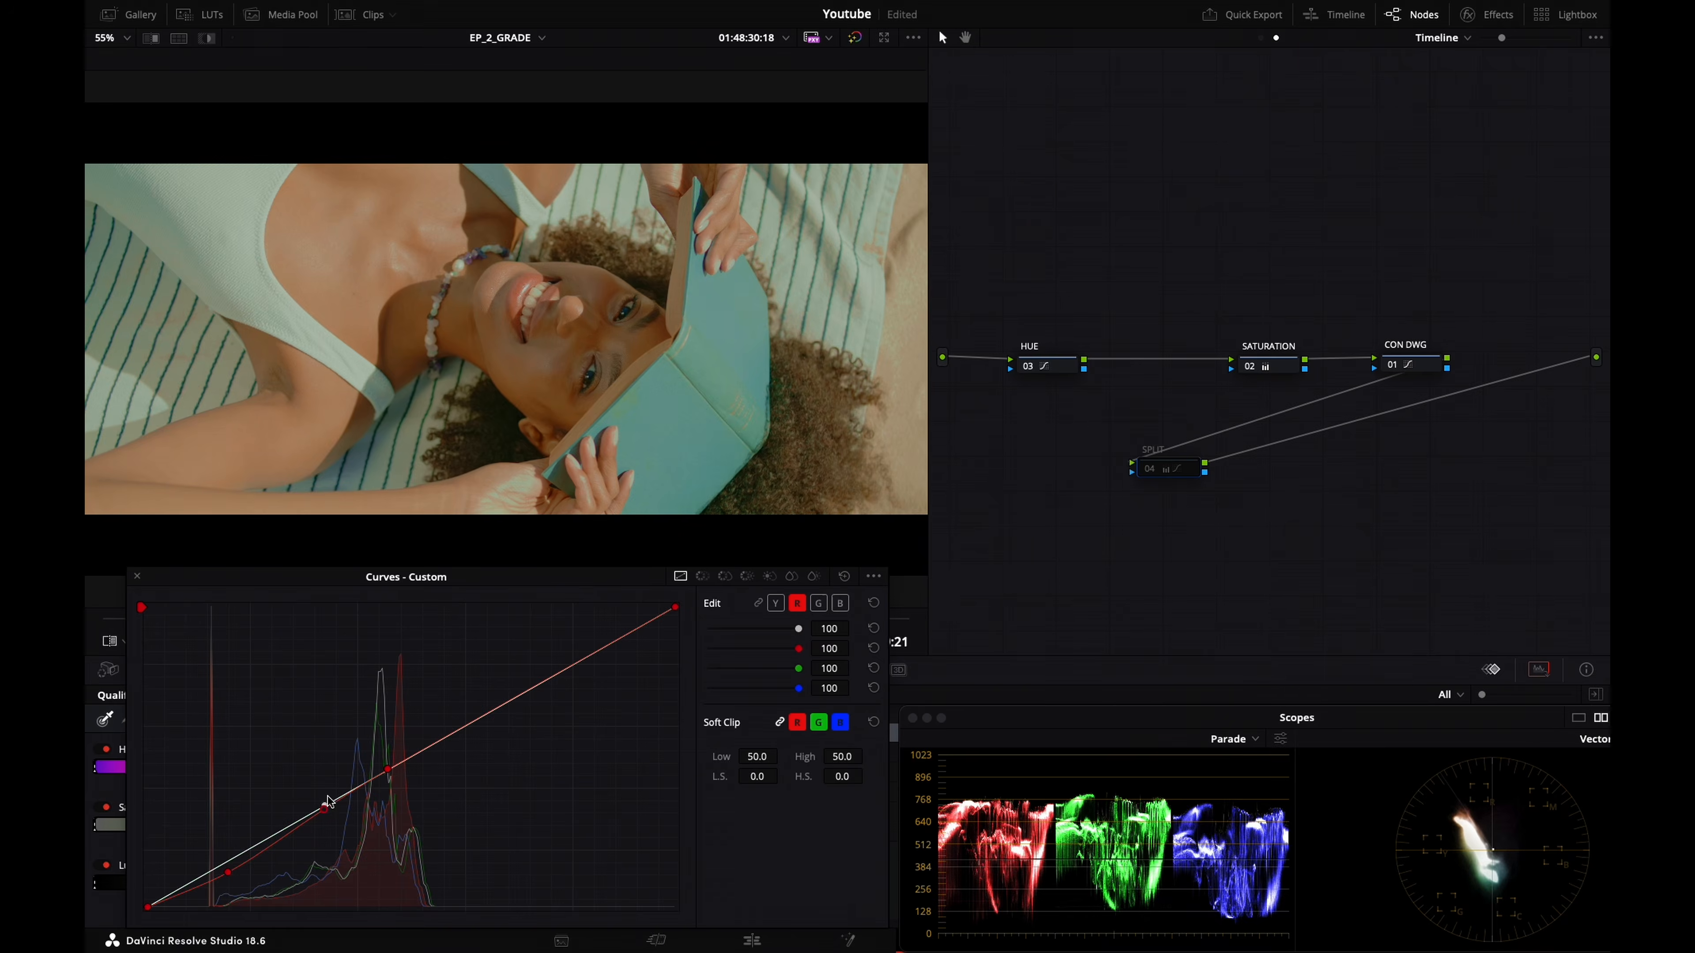
# Compare the sunbathing and book clips with the reference still, examining the whites and highlights
pyautogui.press('super+w')
pyautogui.press('super+w')
pyautogui.press('super+w')
pyautogui.press('super+w')
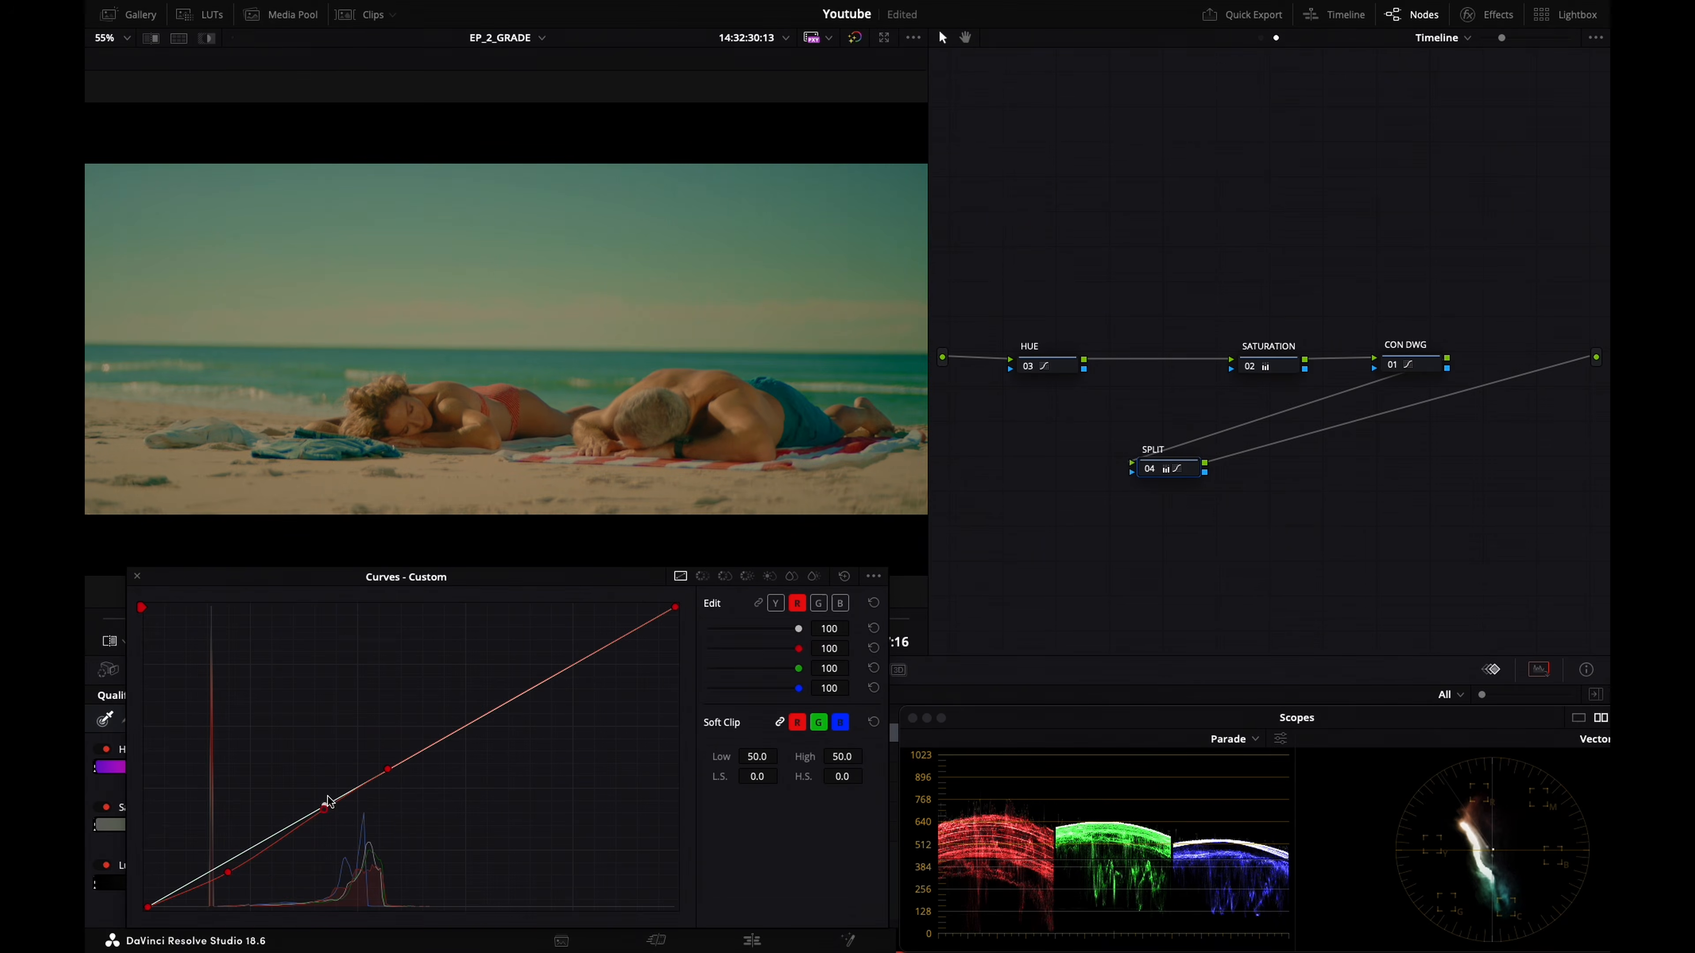
pyautogui.press('Down')
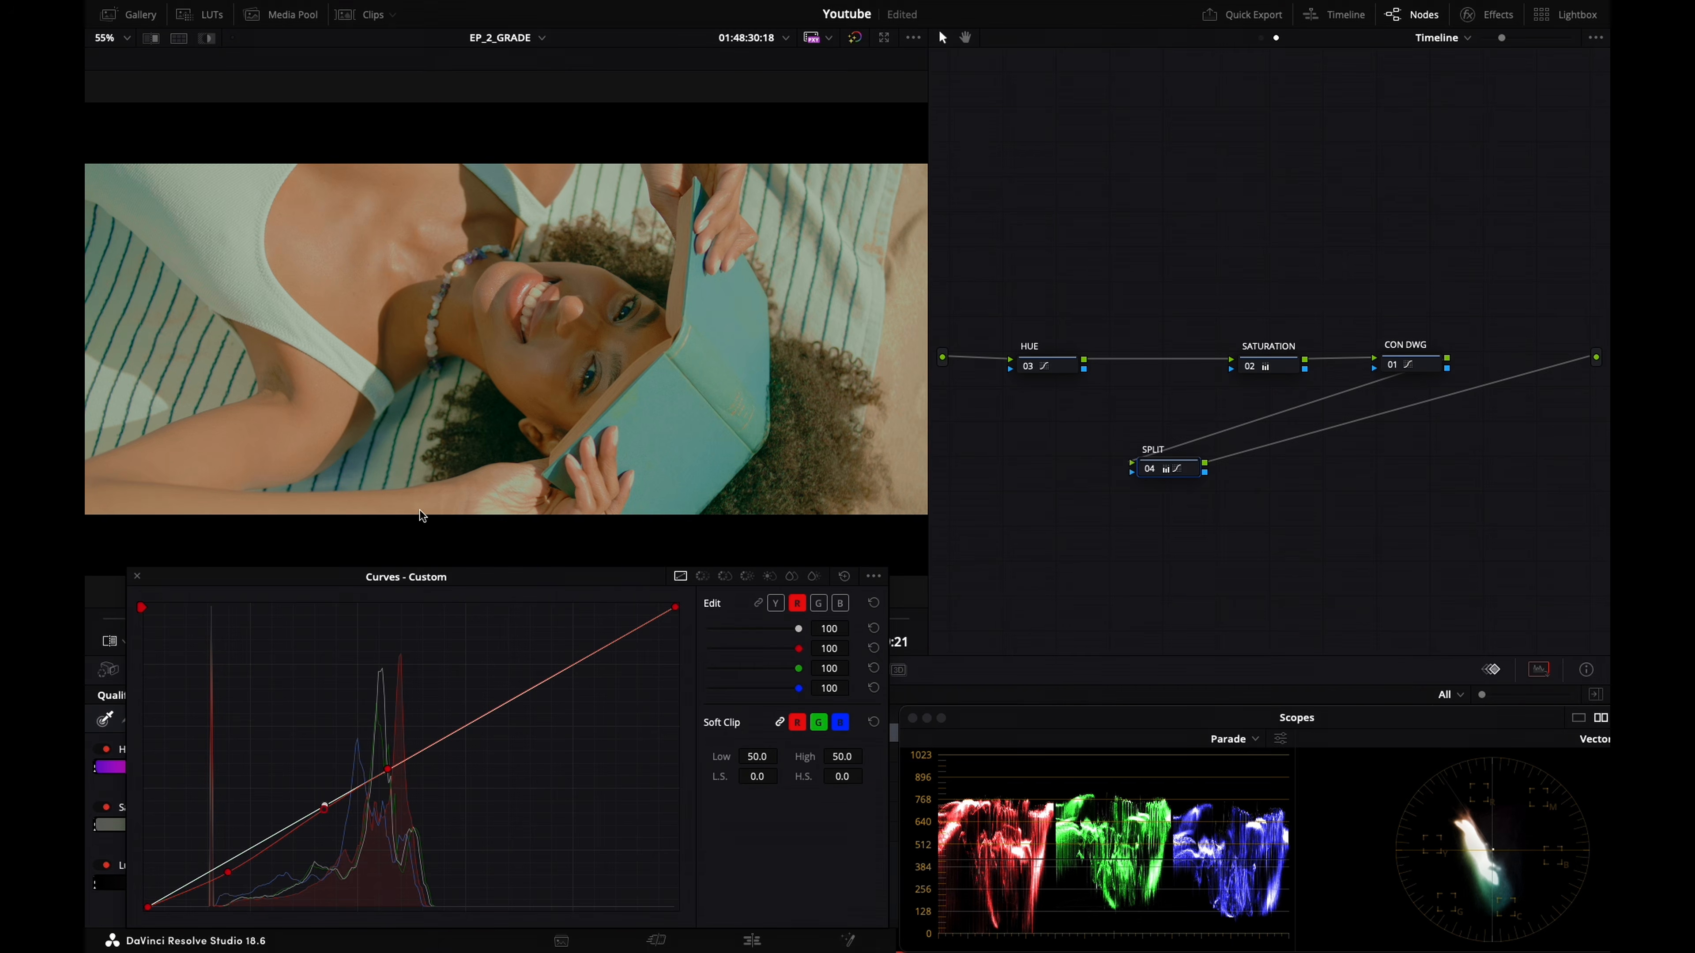
pyautogui.press('super+w')
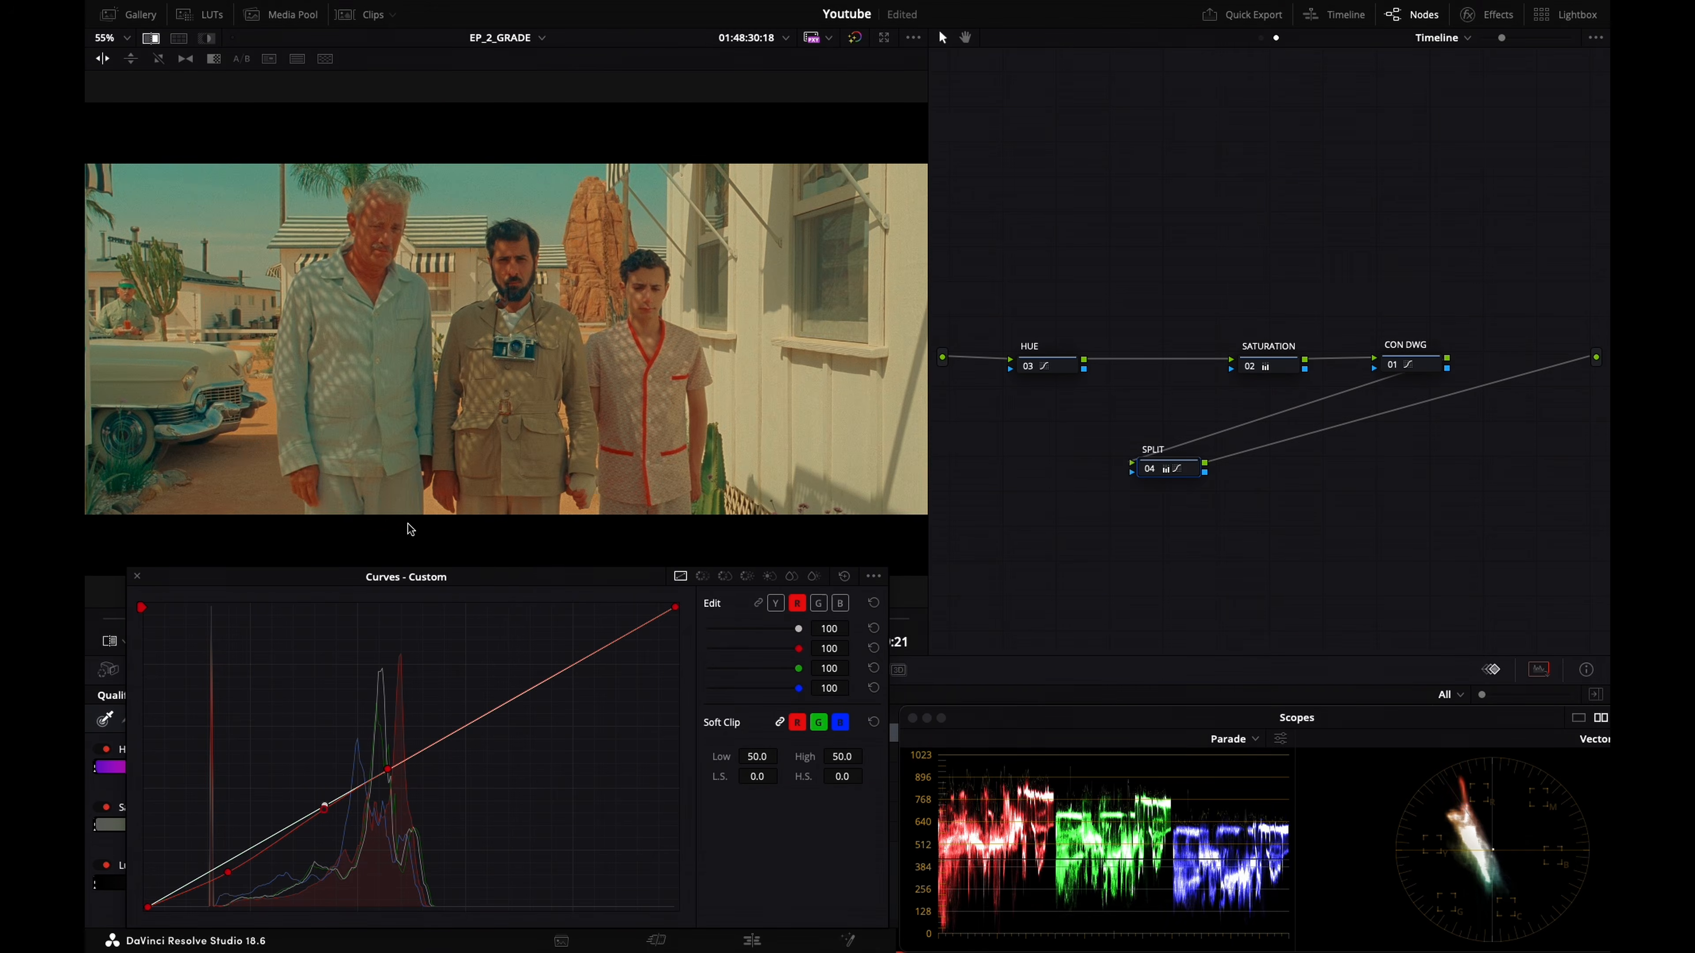
pyautogui.press('super+w')
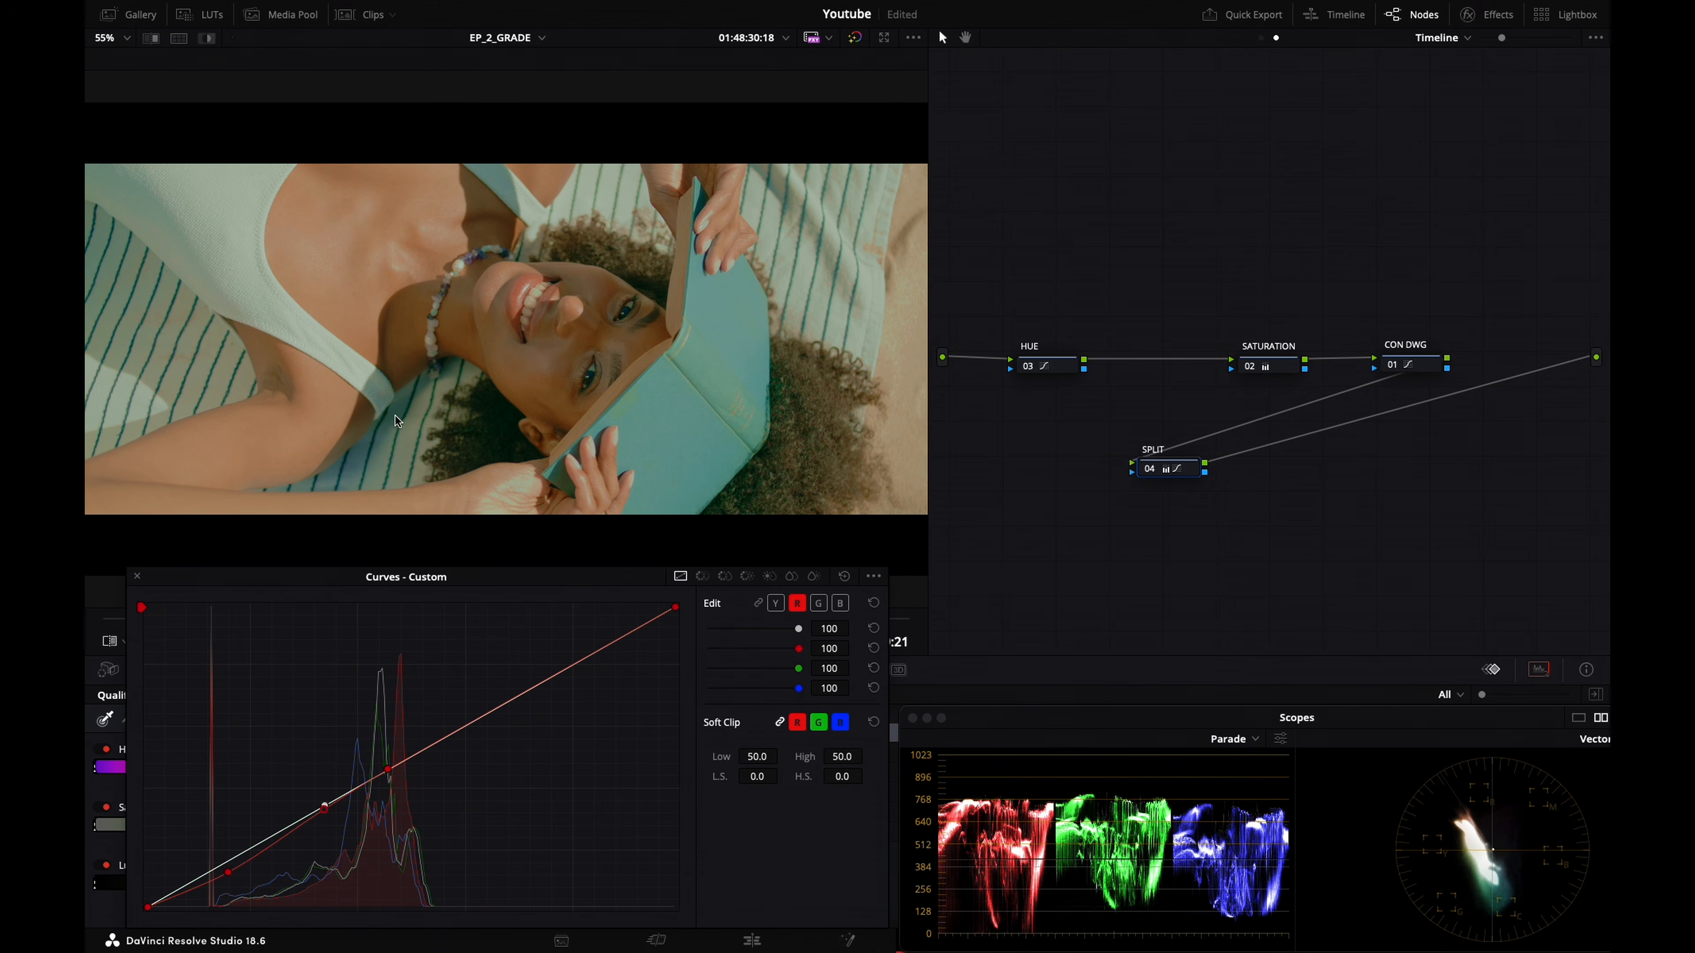
pyautogui.moveTo(208, 211); pyautogui.dragTo(299, 199)
pyautogui.hotkey('ctrl', 'w')
pyautogui.moveTo(766, 407); pyautogui.dragTo(882, 406)
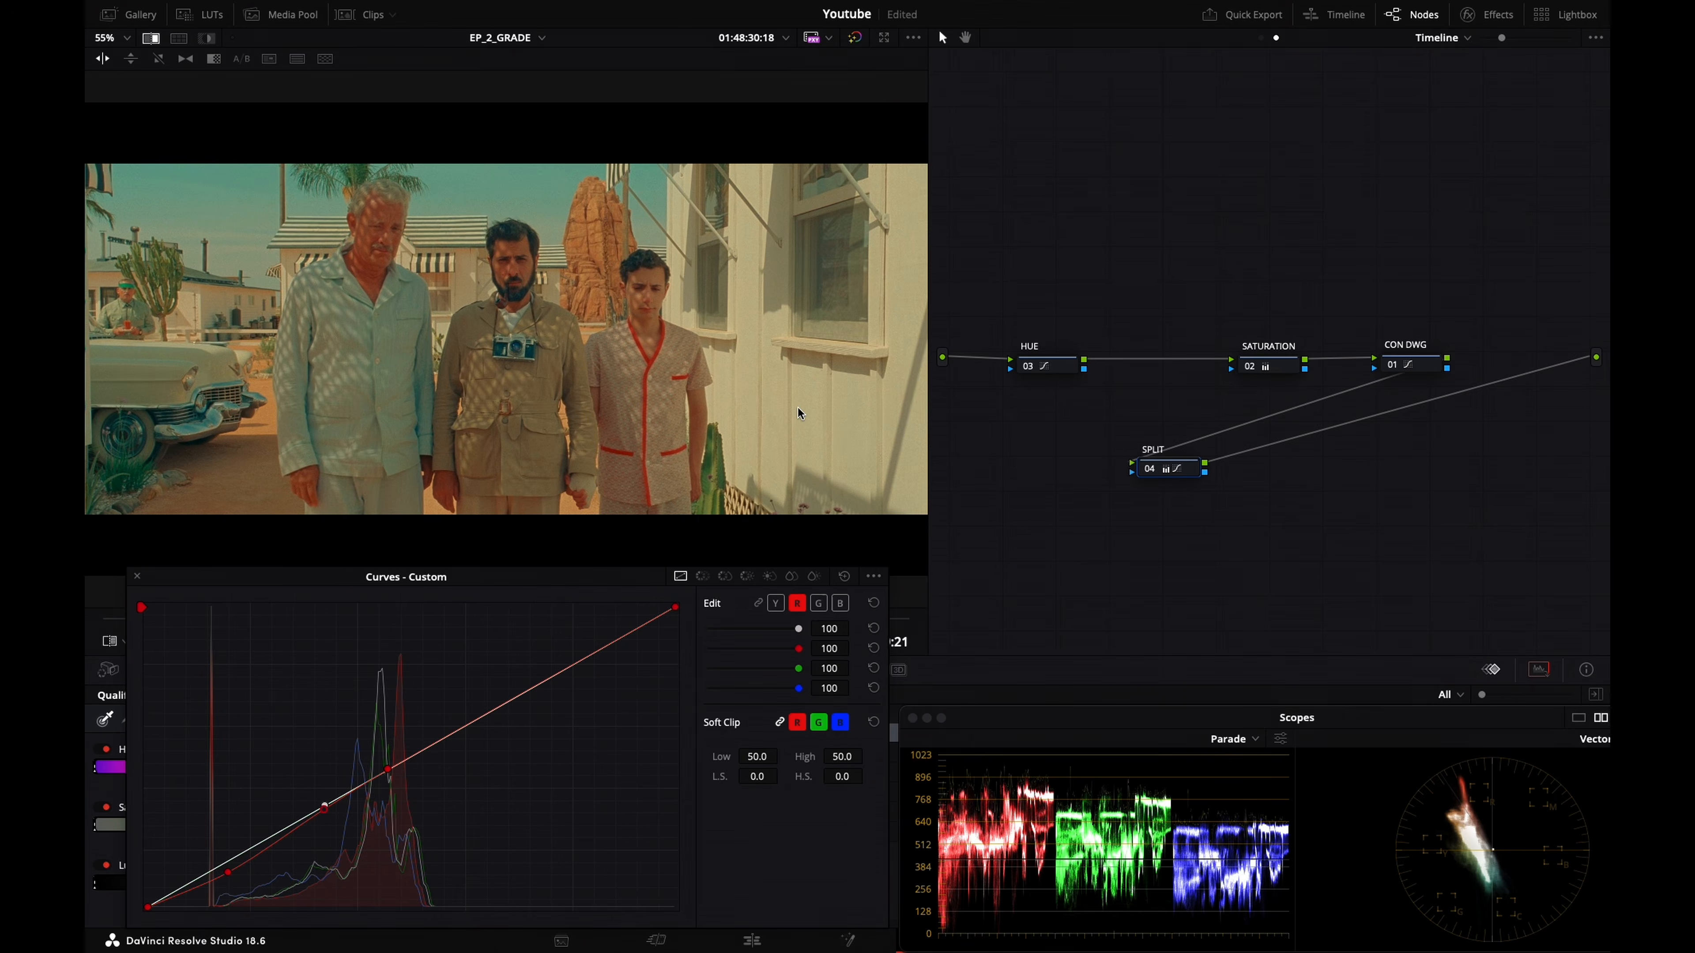
pyautogui.hotkey('ctrl', 'w')
# Lower the blue curve in the highlights on the SPLIT node and compare the book clip with the reference still
pyautogui.click(818, 603)
pyautogui.click(840, 603)
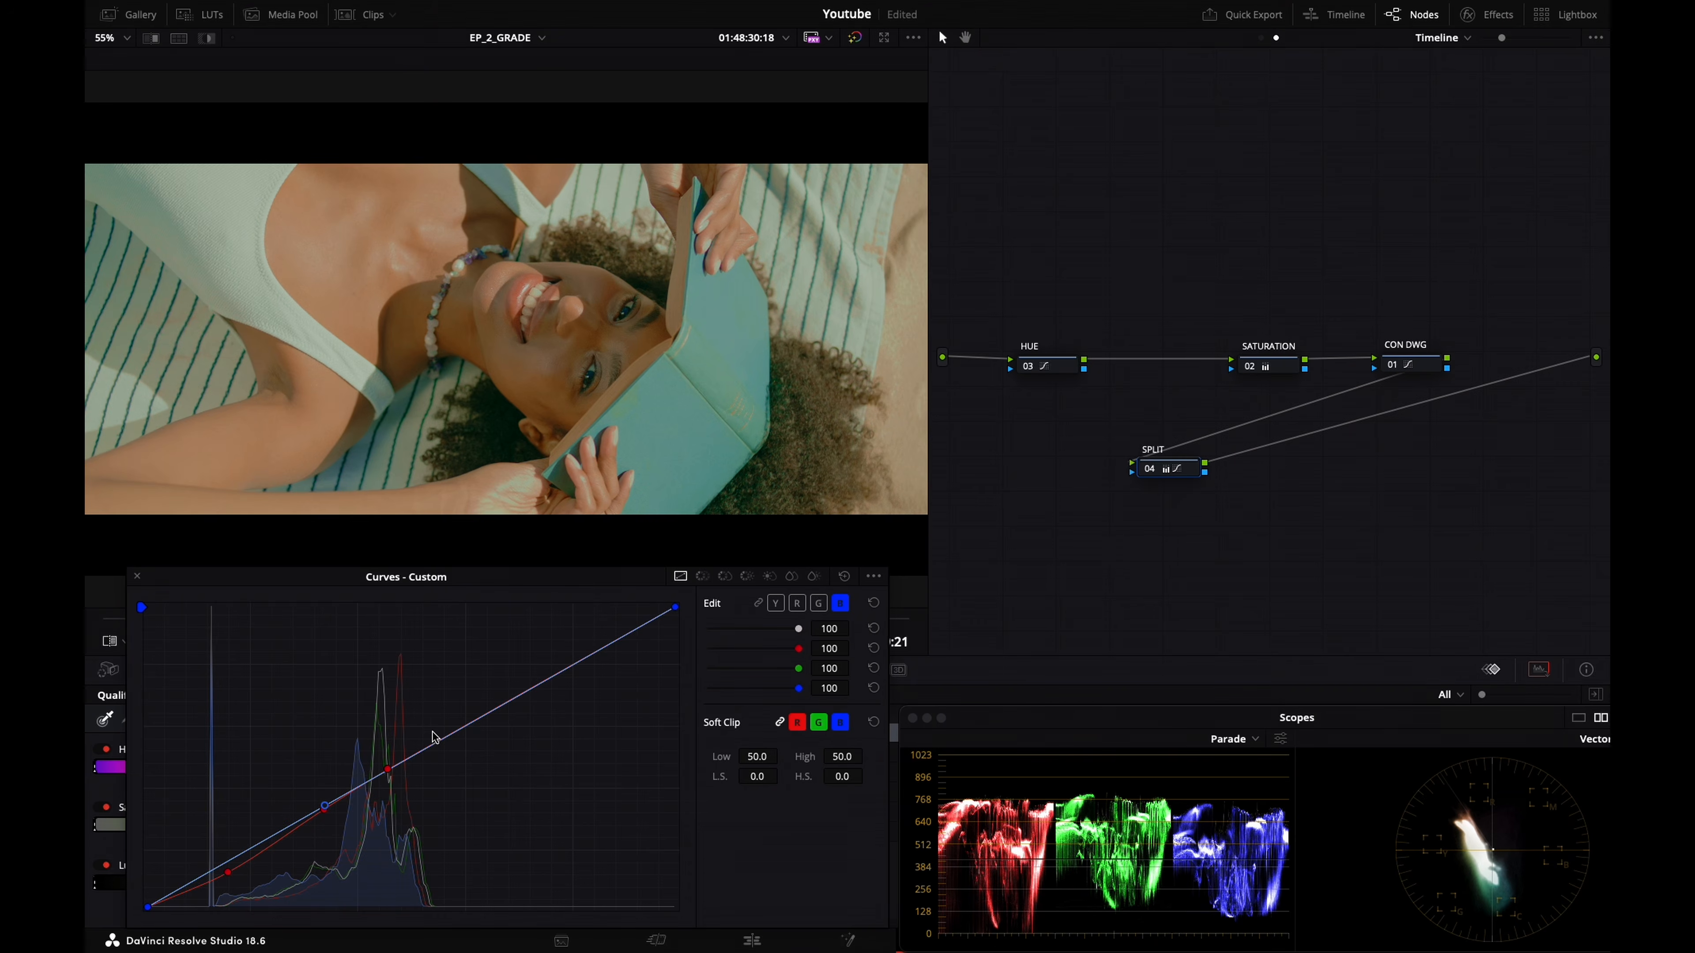
pyautogui.hotkey('ctrl', 'w')
pyautogui.hotkey('ctrl', 'w')
pyautogui.moveTo(485, 724); pyautogui.dragTo(477, 729)
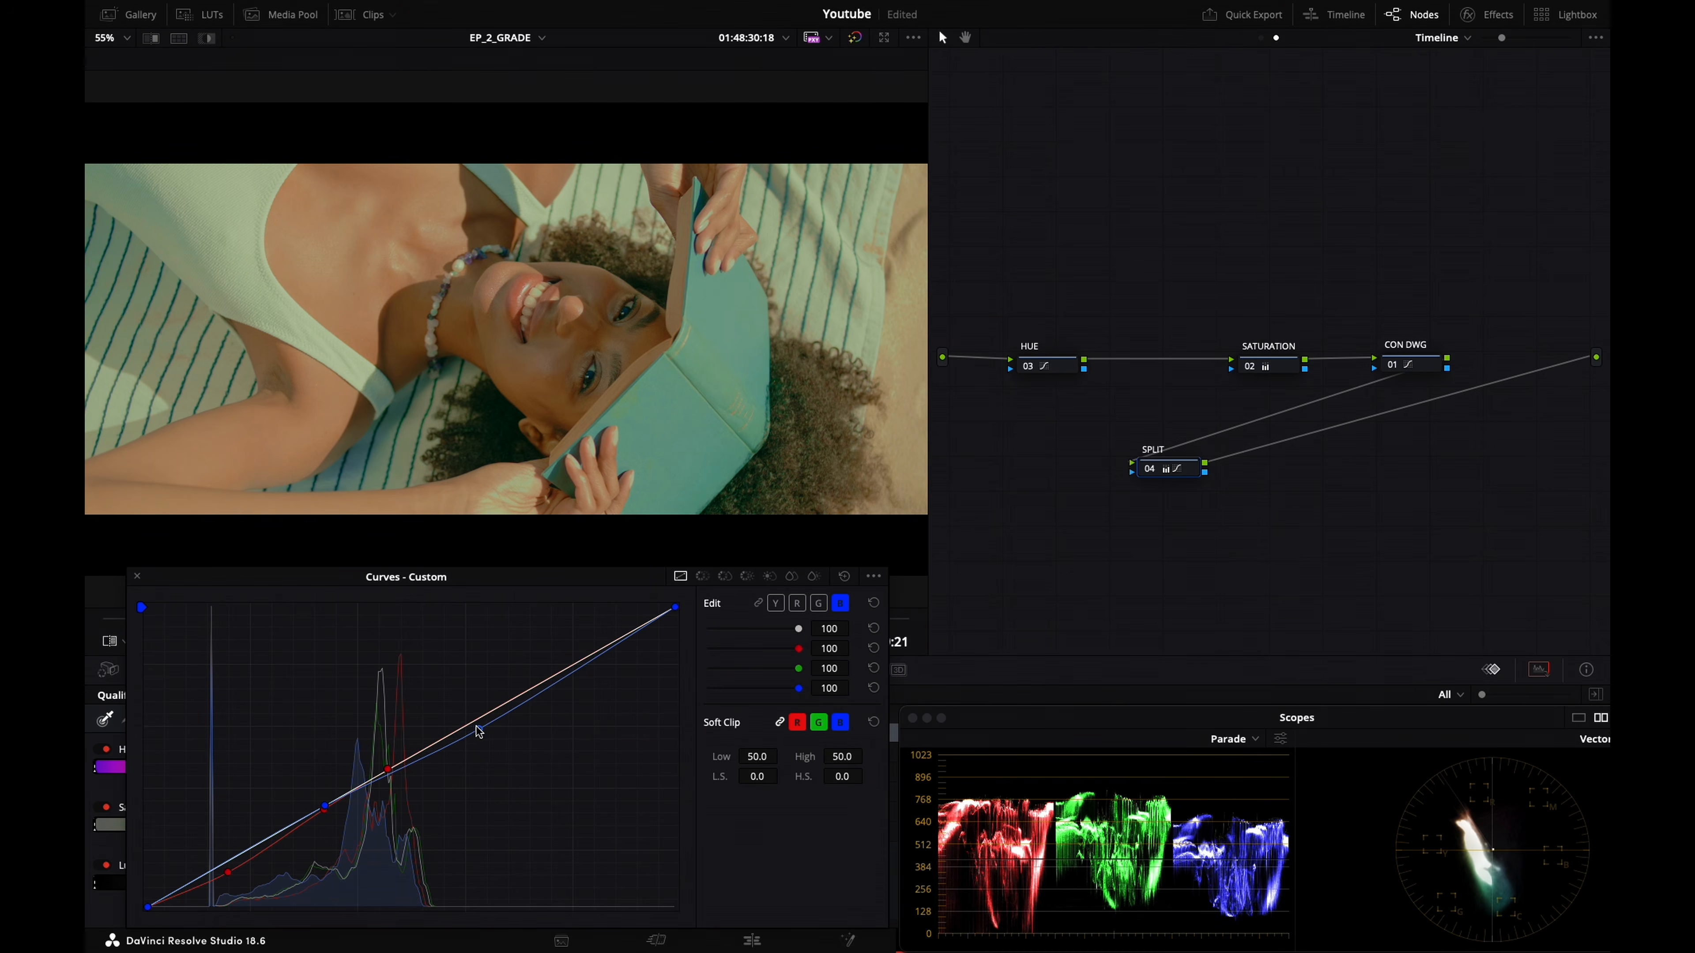
pyautogui.hotkey('ctrl', 'w')
pyautogui.hotkey('ctrl', 'w')
pyautogui.hotkey('ctrl', 'w')
pyautogui.hotkey('ctrl', 'w')
# Raise the upper point of the red curve to warm the highlights, checking the book clip against the reference still
pyautogui.click(796, 602)
pyautogui.moveTo(389, 767); pyautogui.dragTo(414, 753)
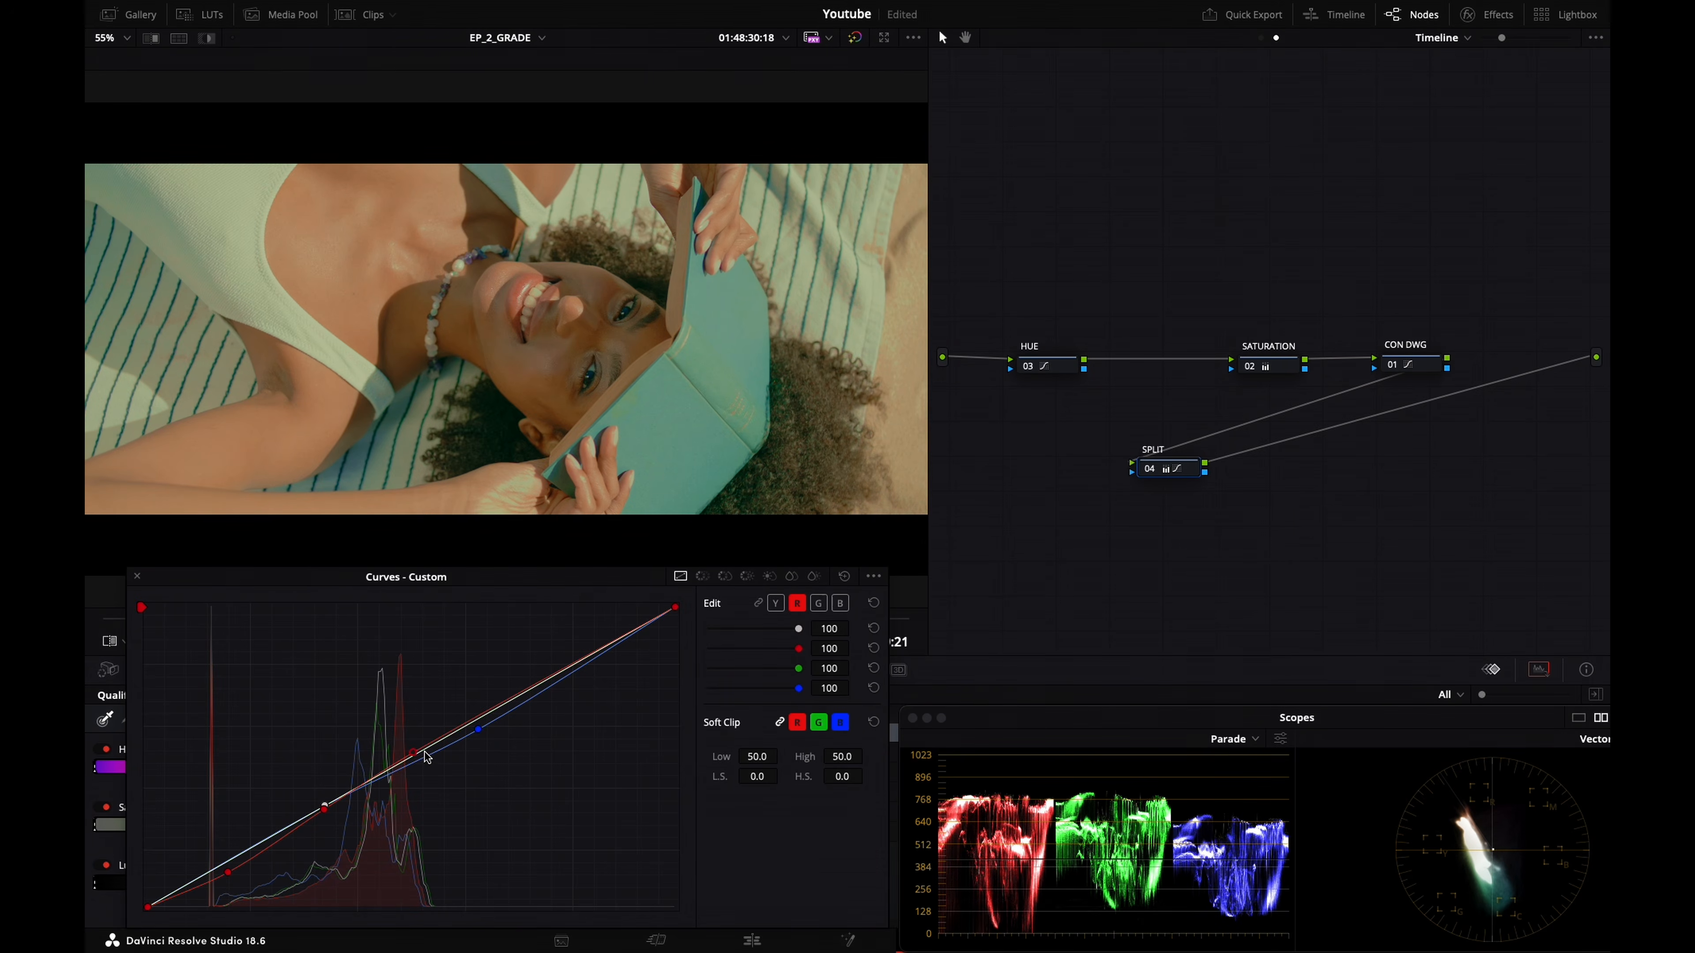
pyautogui.hotkey('ctrl', 'w')
pyautogui.hotkey('ctrl', 'w')
pyautogui.moveTo(421, 757); pyautogui.dragTo(419, 749)
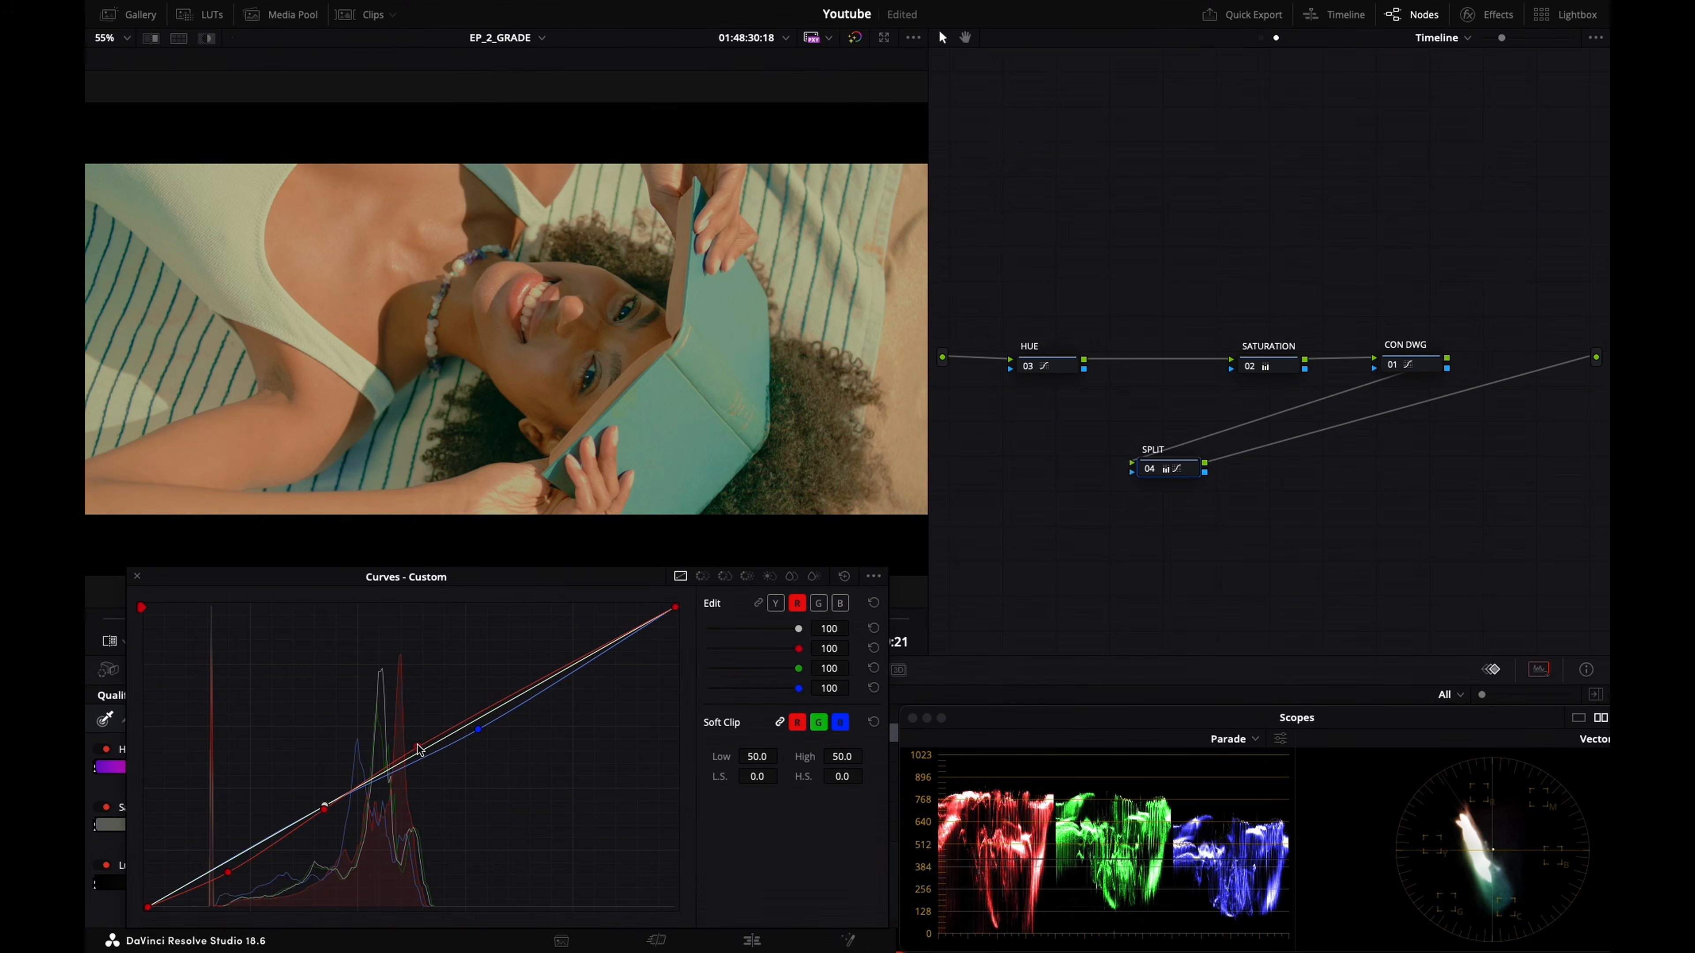
pyautogui.hotkey('ctrl', 'w')
pyautogui.hotkey('ctrl', 'w')
# Shift the blue curve's highlight point slightly darker and check the book and sunbathing clips against the reference still
pyautogui.moveTo(416, 749); pyautogui.dragTo(466, 736)
pyautogui.press('super+w')
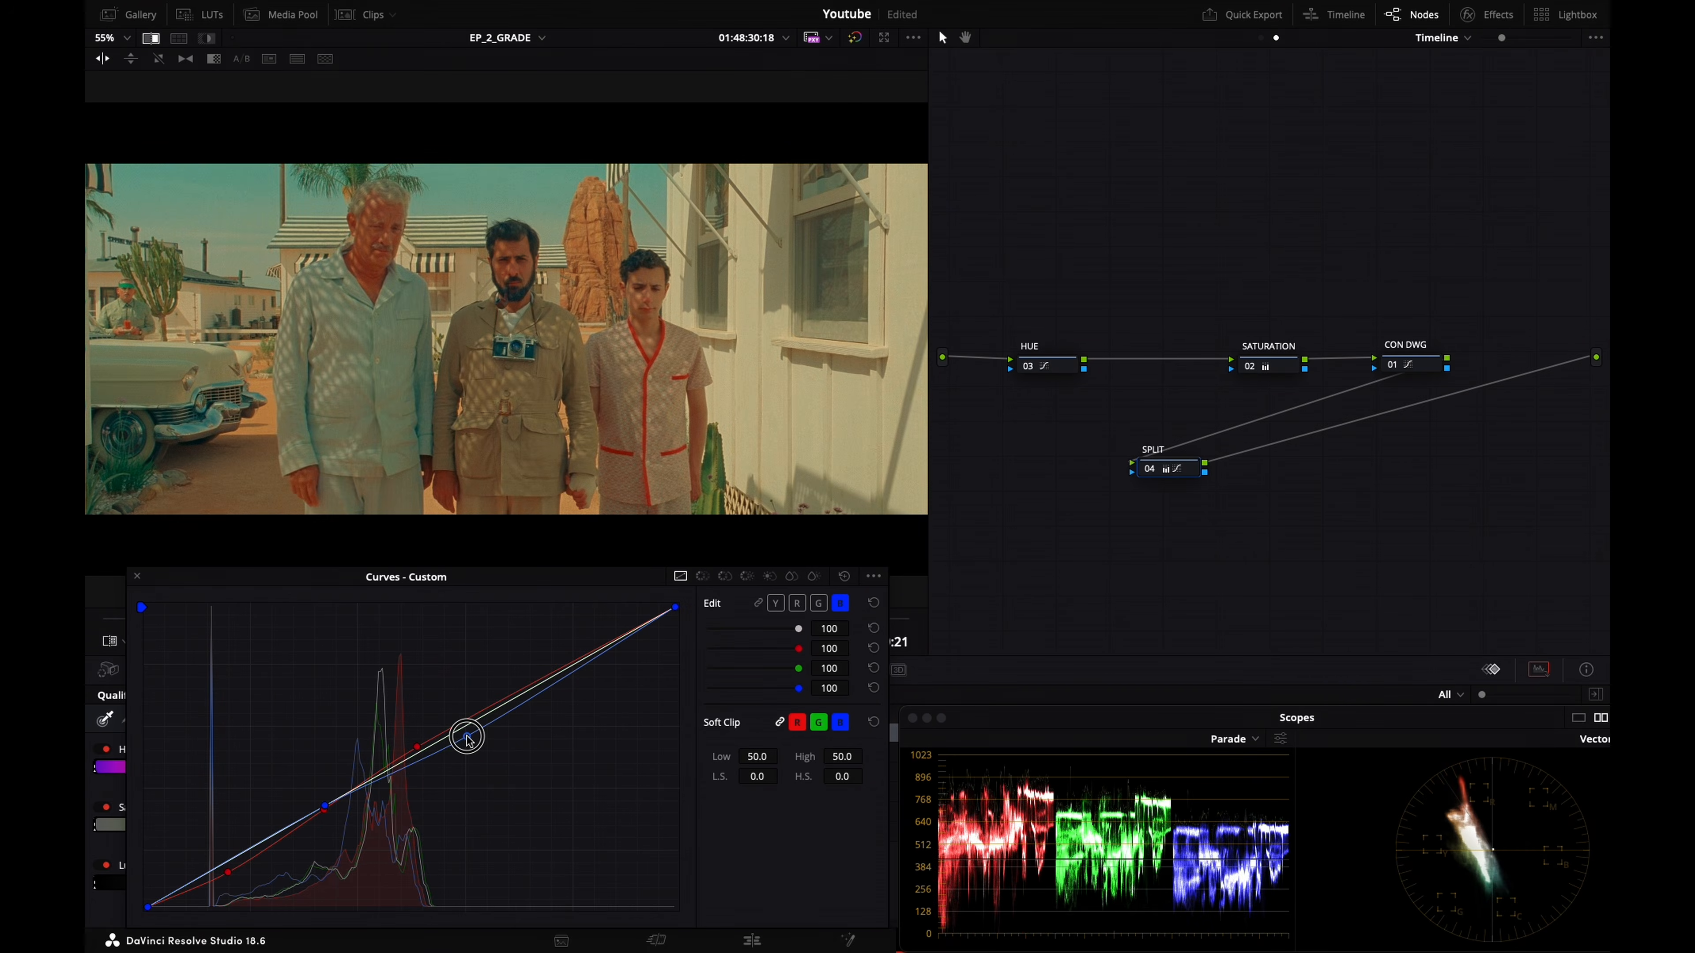
pyautogui.moveTo(467, 737); pyautogui.dragTo(459, 739)
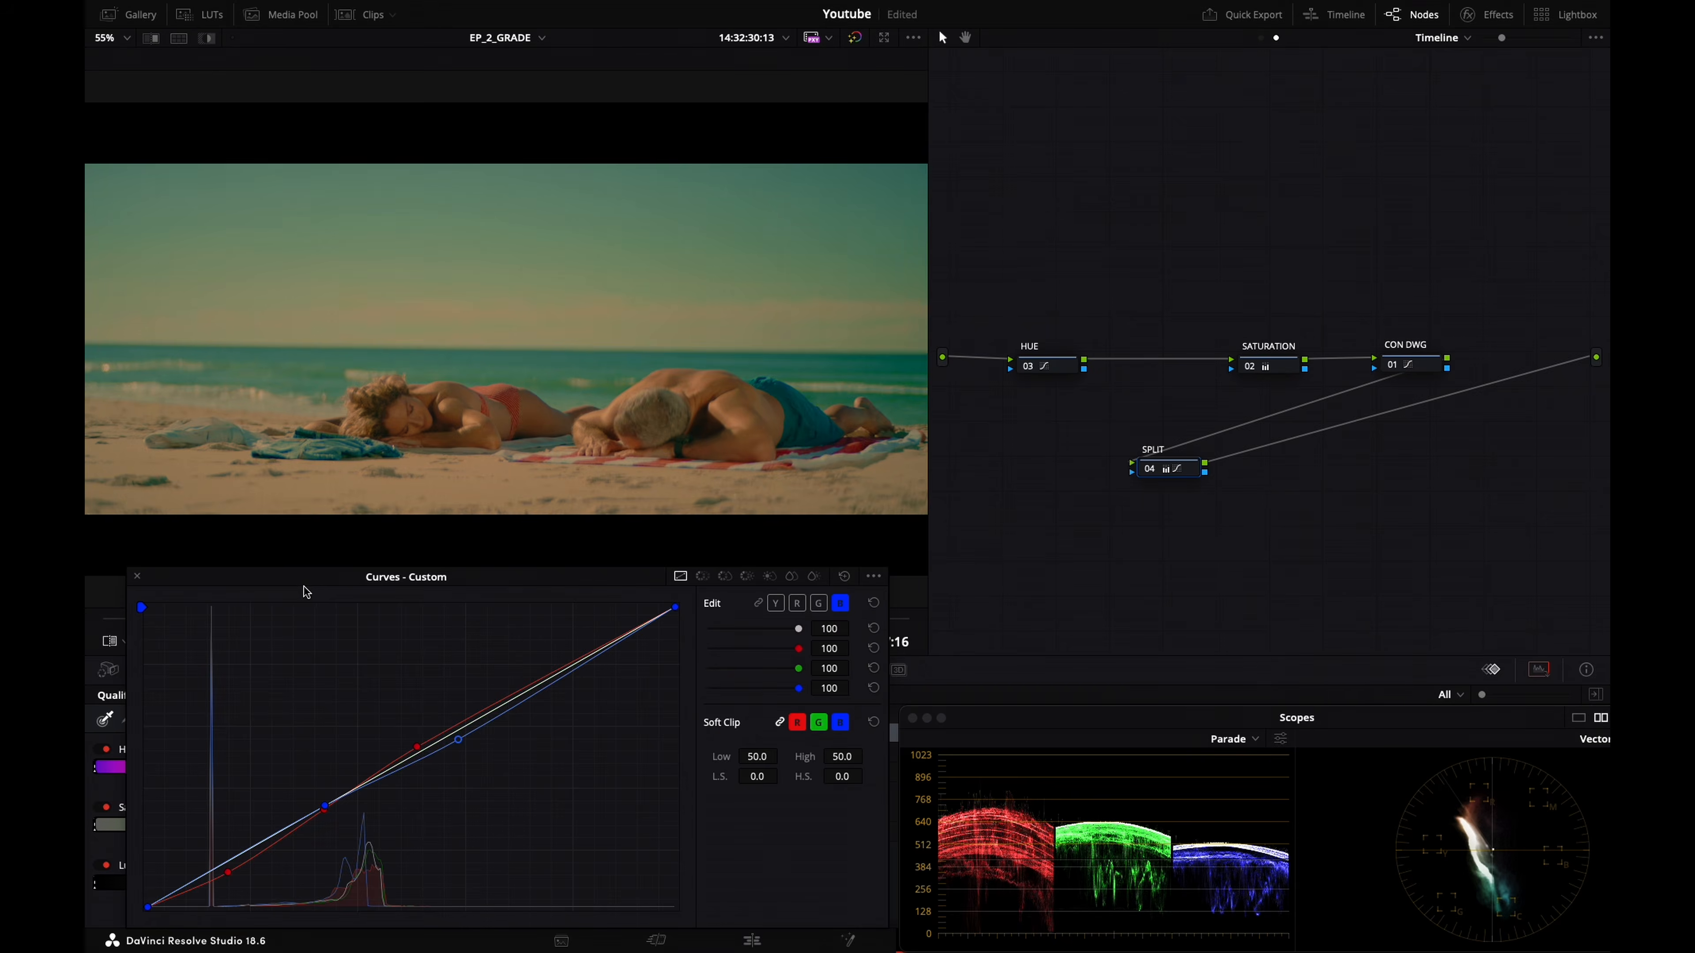
pyautogui.press('super+w')
pyautogui.press('super+w')
# Fine-tune the red curve's highlight point slightly further up the curve and compare the sunbathing clip with the reference
pyautogui.moveTo(419, 751); pyautogui.dragTo(425, 748)
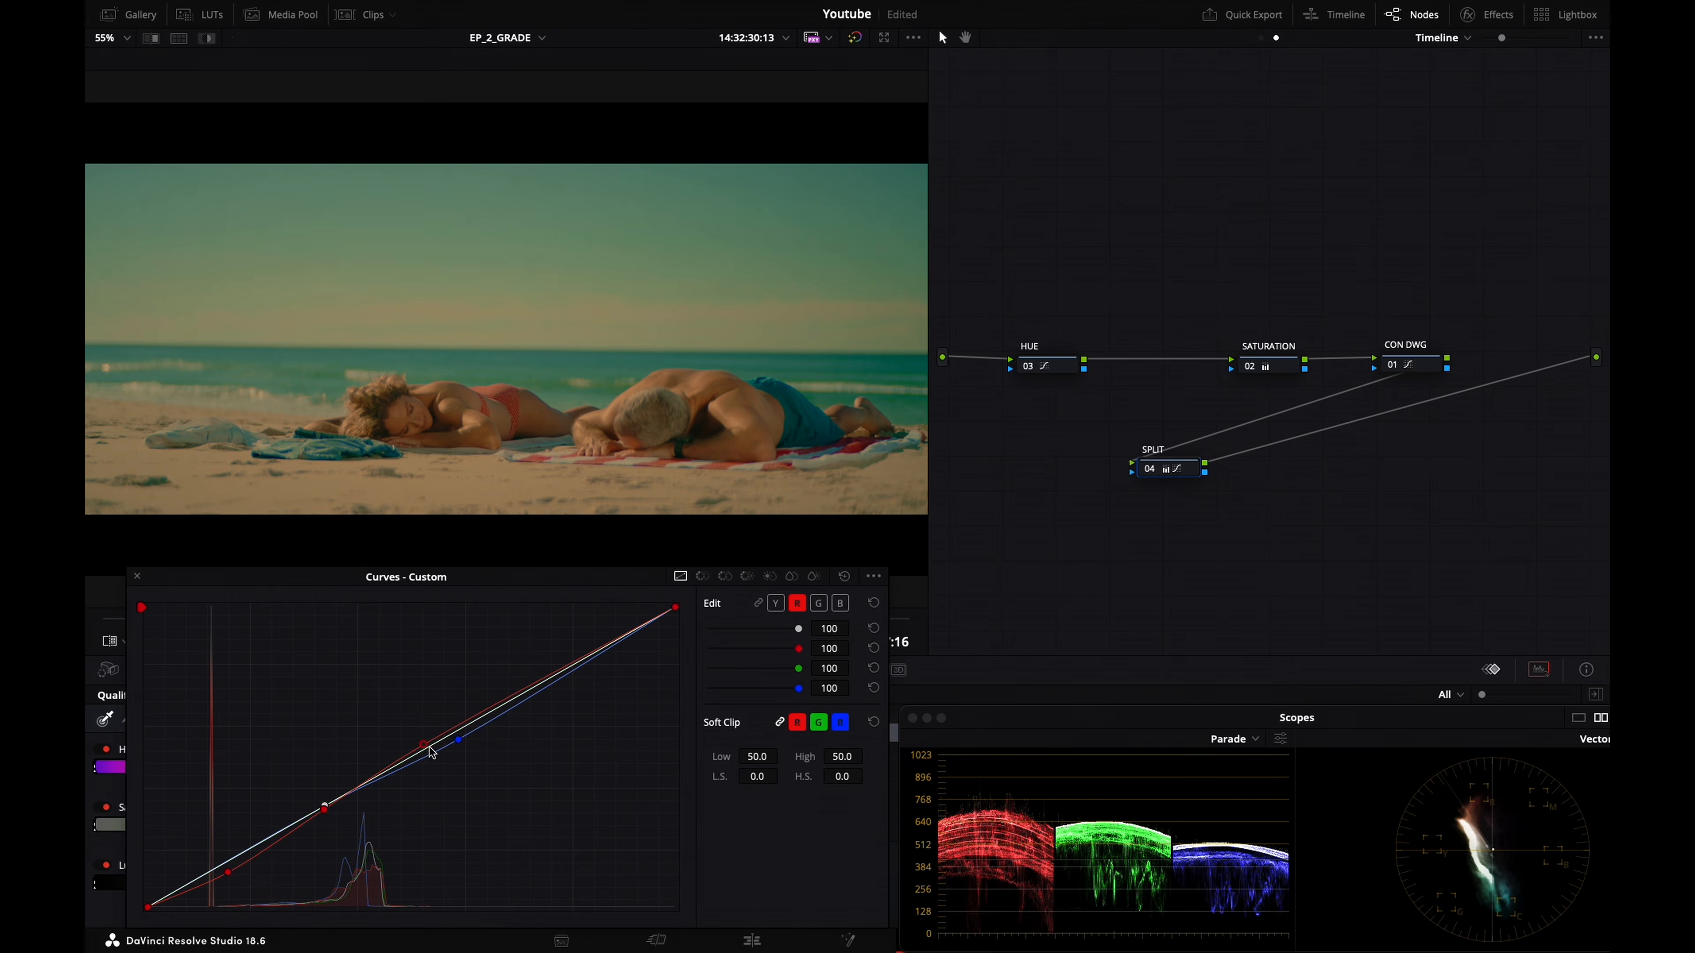
pyautogui.press('super+w')
pyautogui.press('super+w')
# Review the split-tone look on the book and sunbathing clips against the three-men reference still
pyautogui.press('Down')
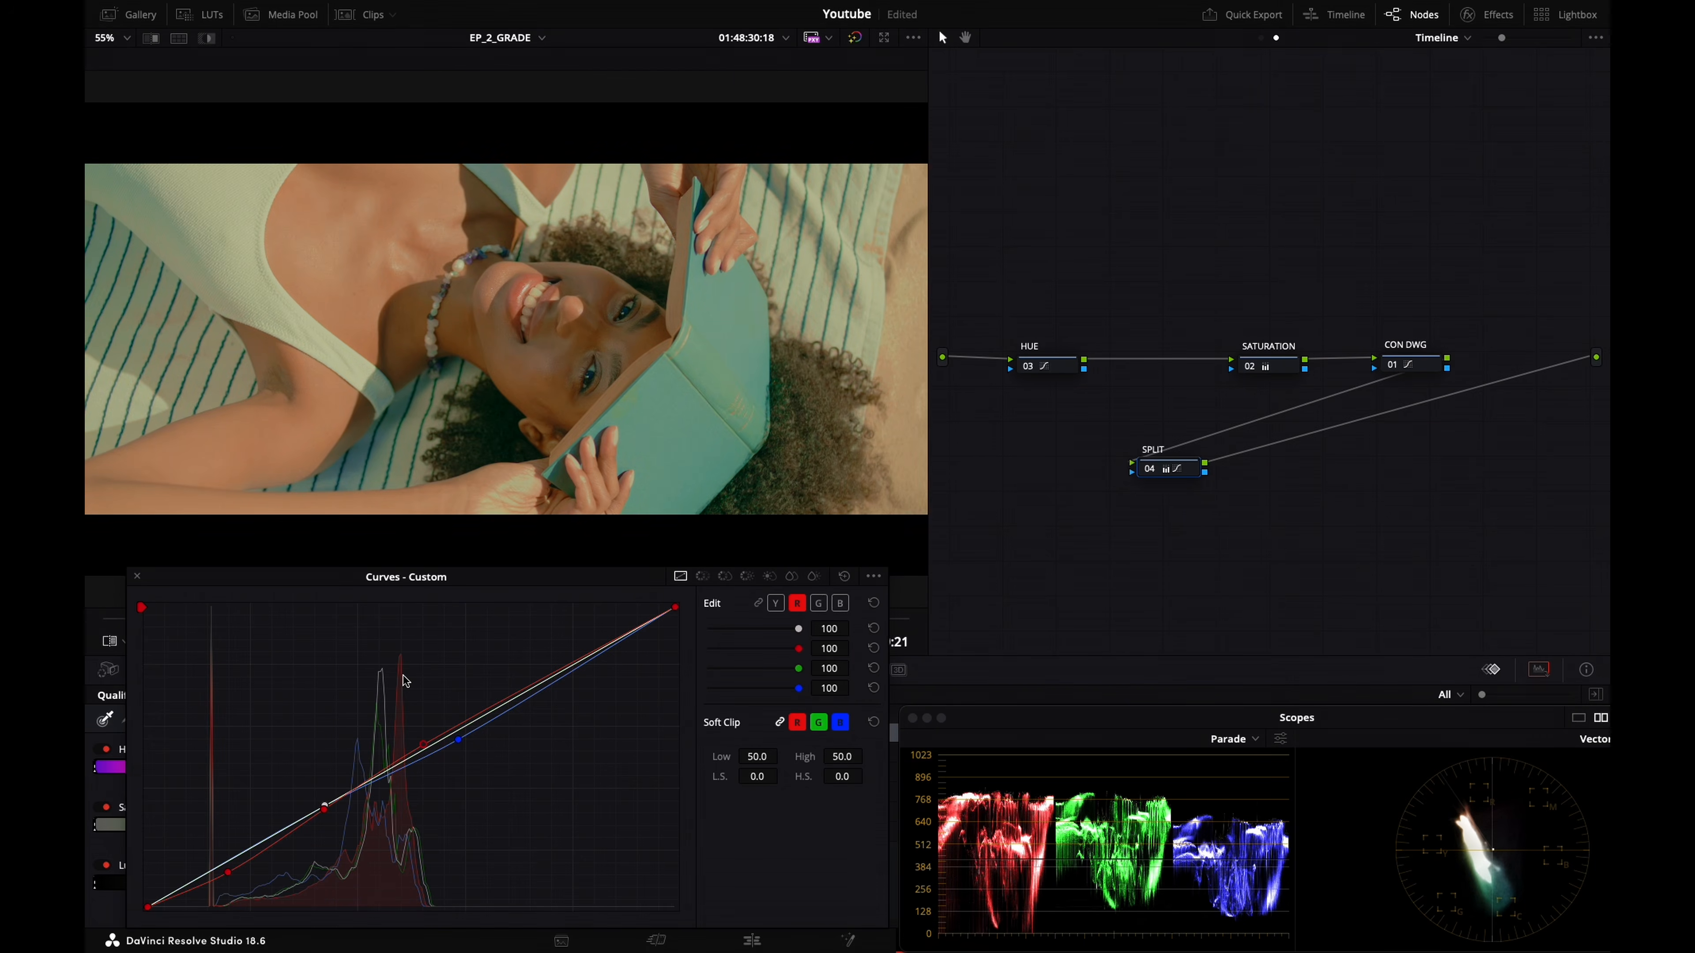
pyautogui.press('super+w')
pyautogui.press('super+w')
pyautogui.press('super+w')
pyautogui.press('Down')
pyautogui.press('Down')
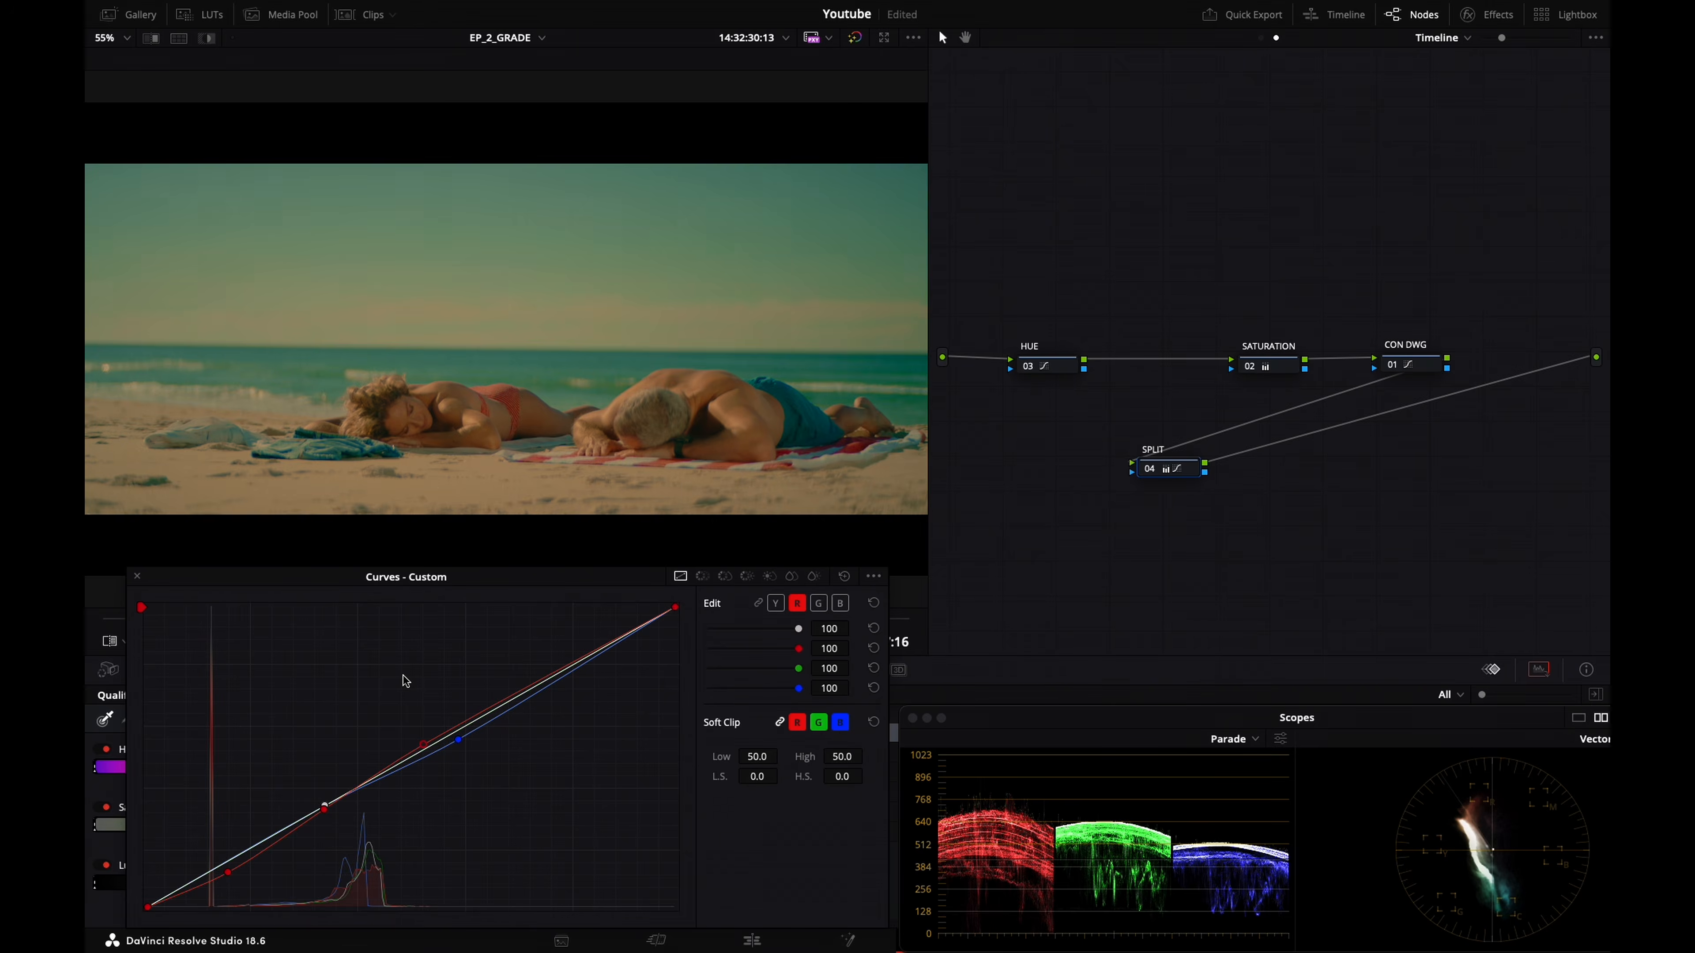
pyautogui.press('super+w')
pyautogui.press('super+w')
pyautogui.press('super+w')
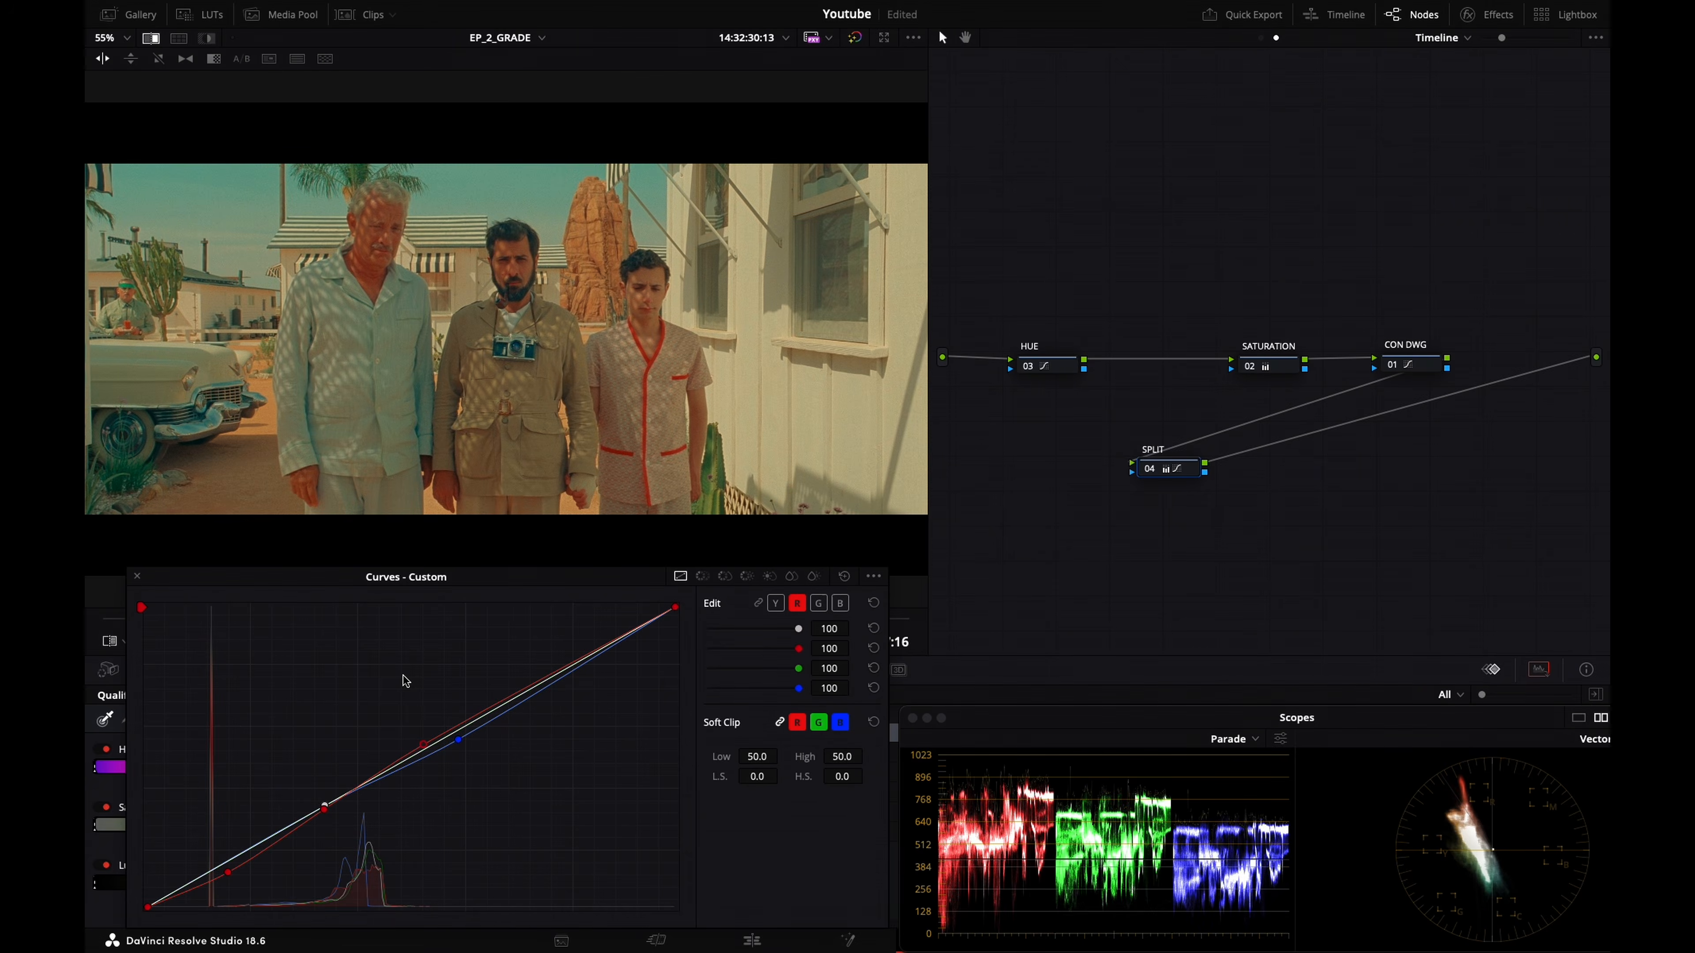
# Switch the reference wipe to the telephone-booth still and compare it with the sunbathing clip
pyautogui.press('alt+super+n')
pyautogui.press('super+w')
pyautogui.press('super+w')
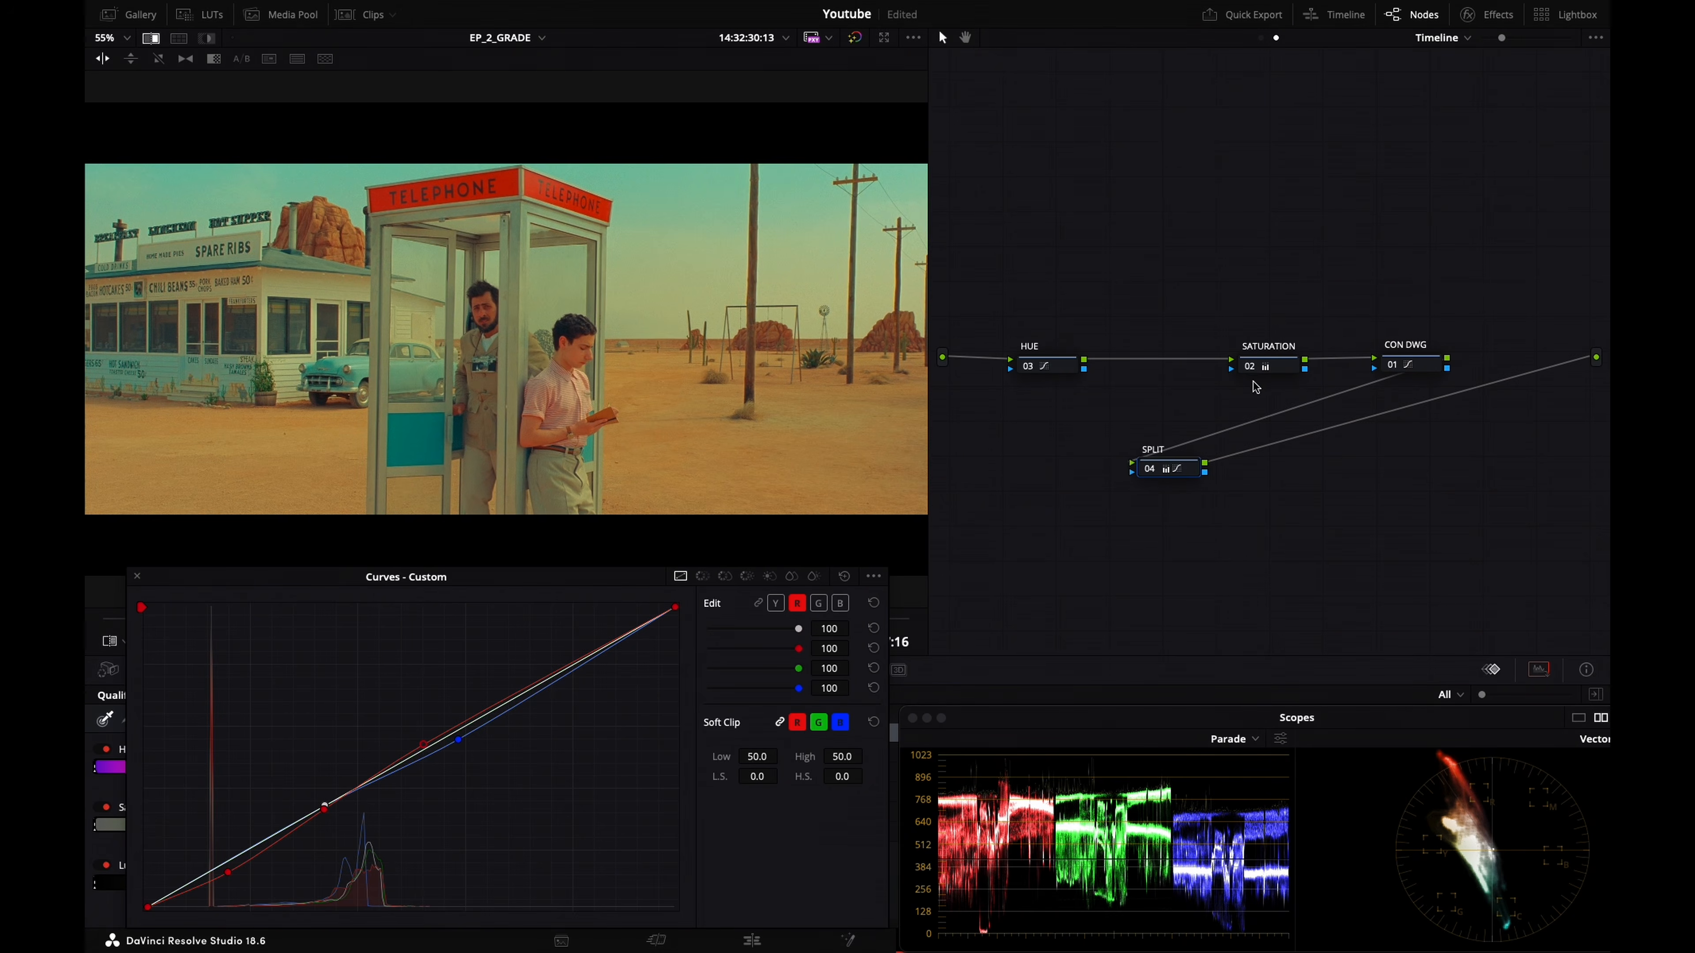
# Refine the HUE node's Hue Vs Hue curve, shifting the yellow point towards orange and setting the orange point's hue rotate to 12.58
pyautogui.click(1064, 367)
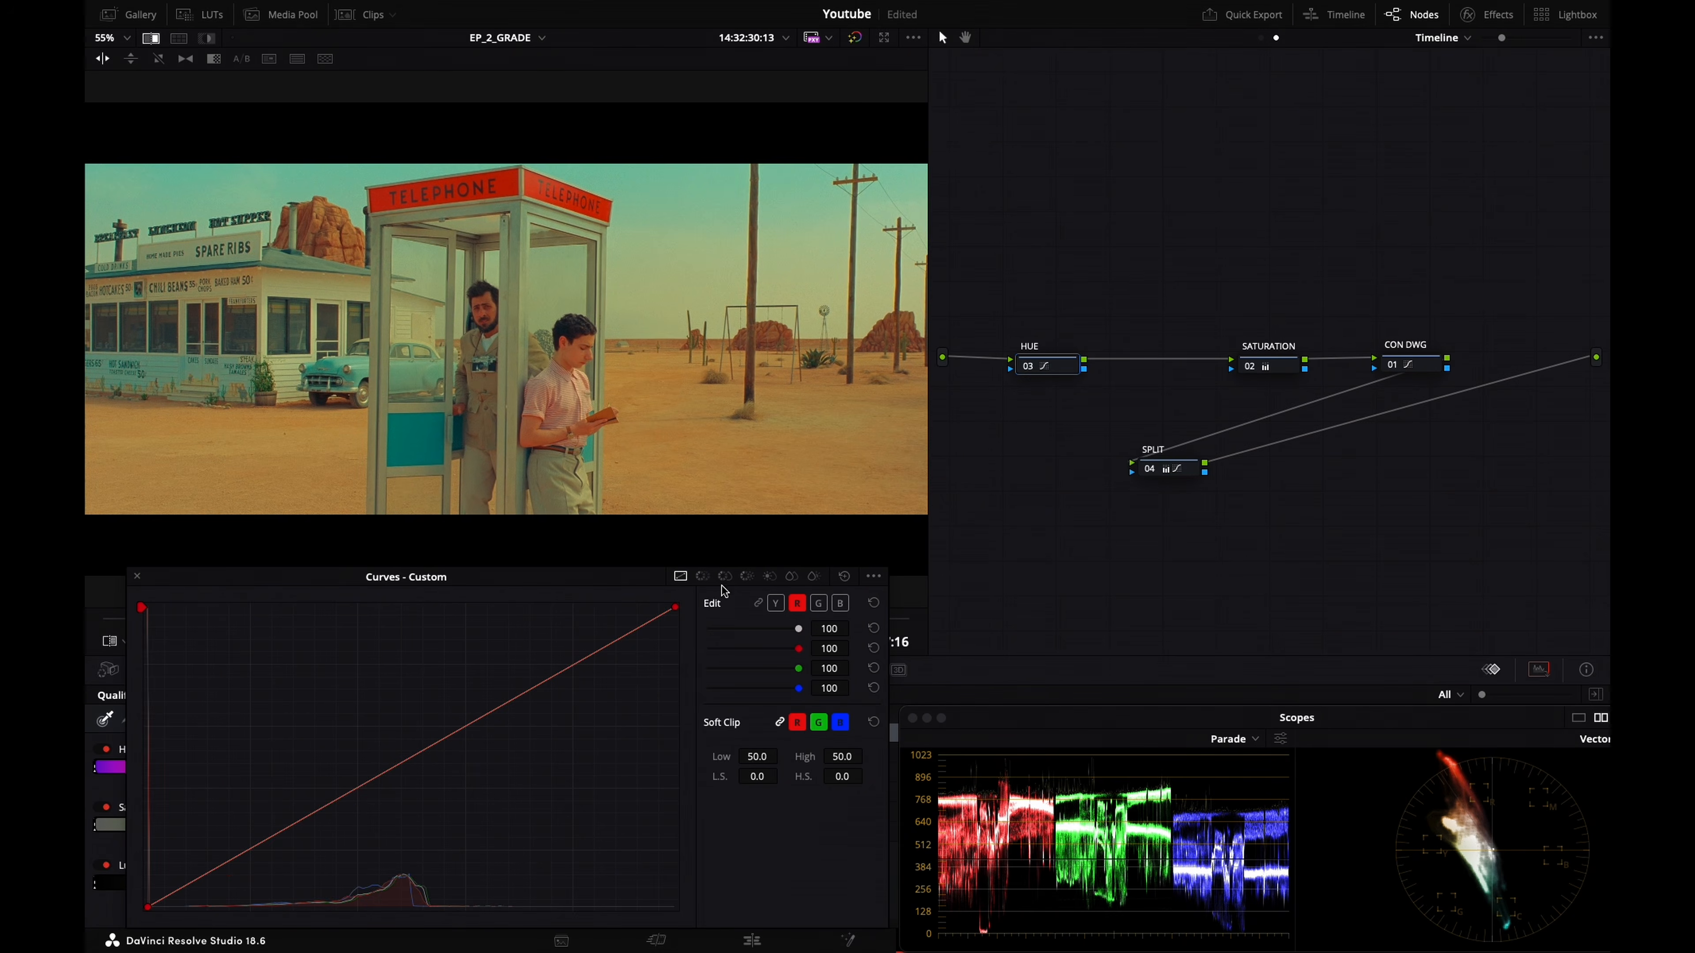
pyautogui.click(704, 577)
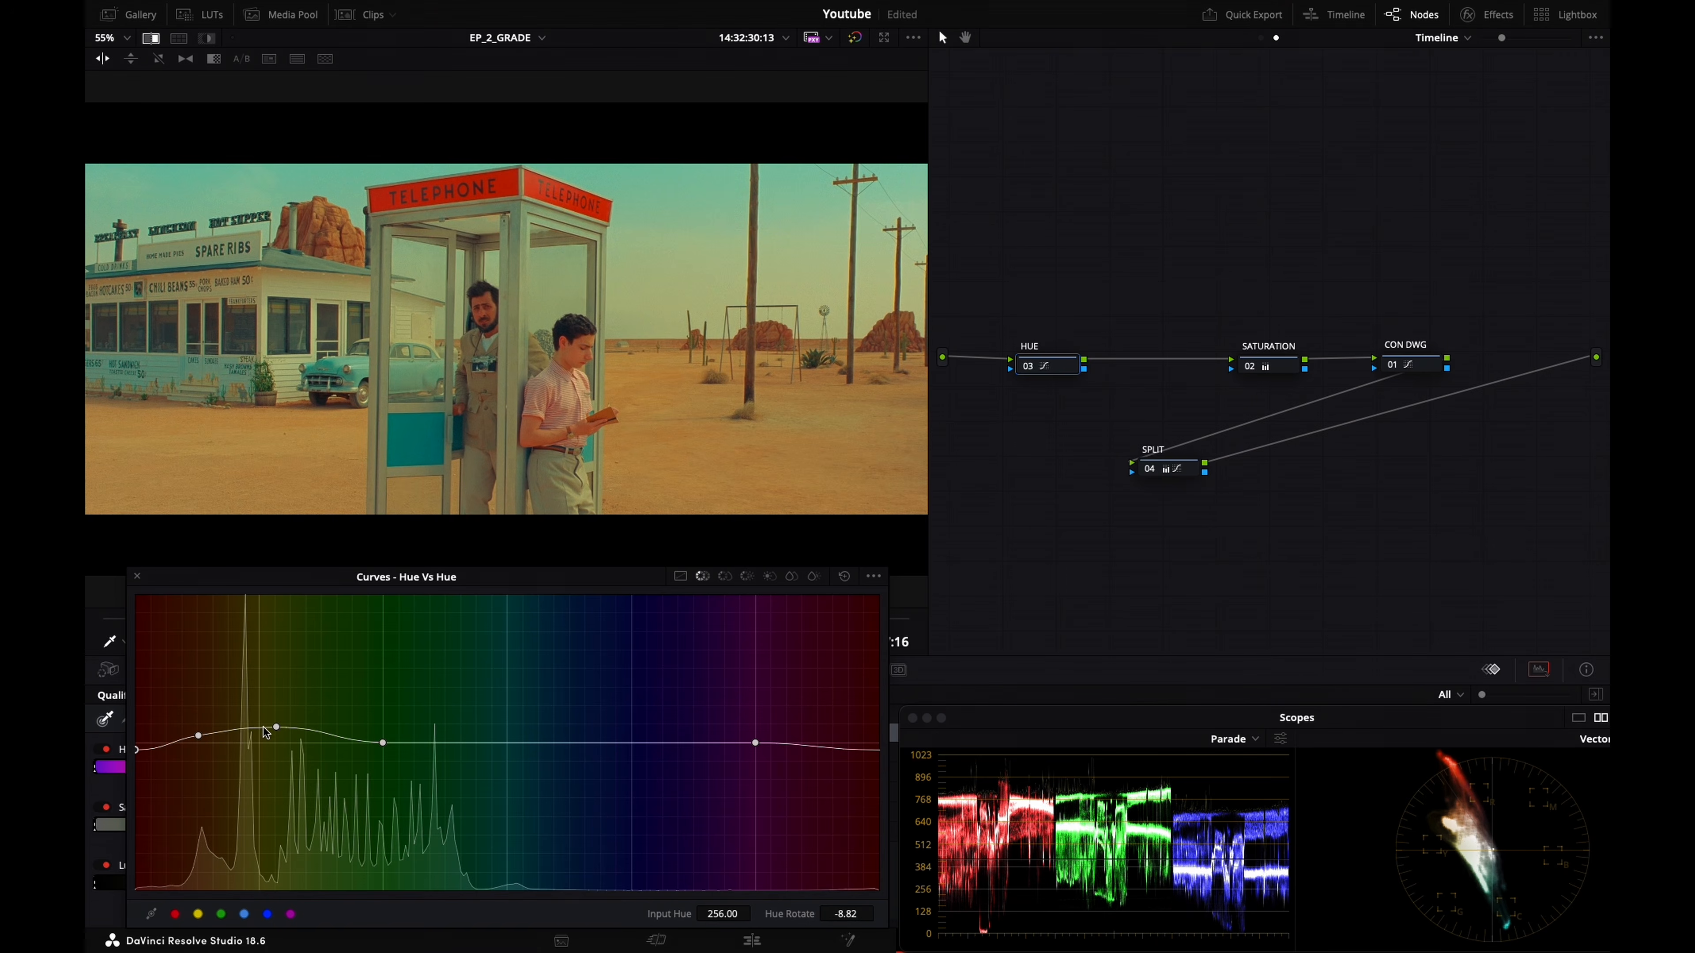
pyautogui.click(276, 728)
pyautogui.hotkey('ctrl', 'w')
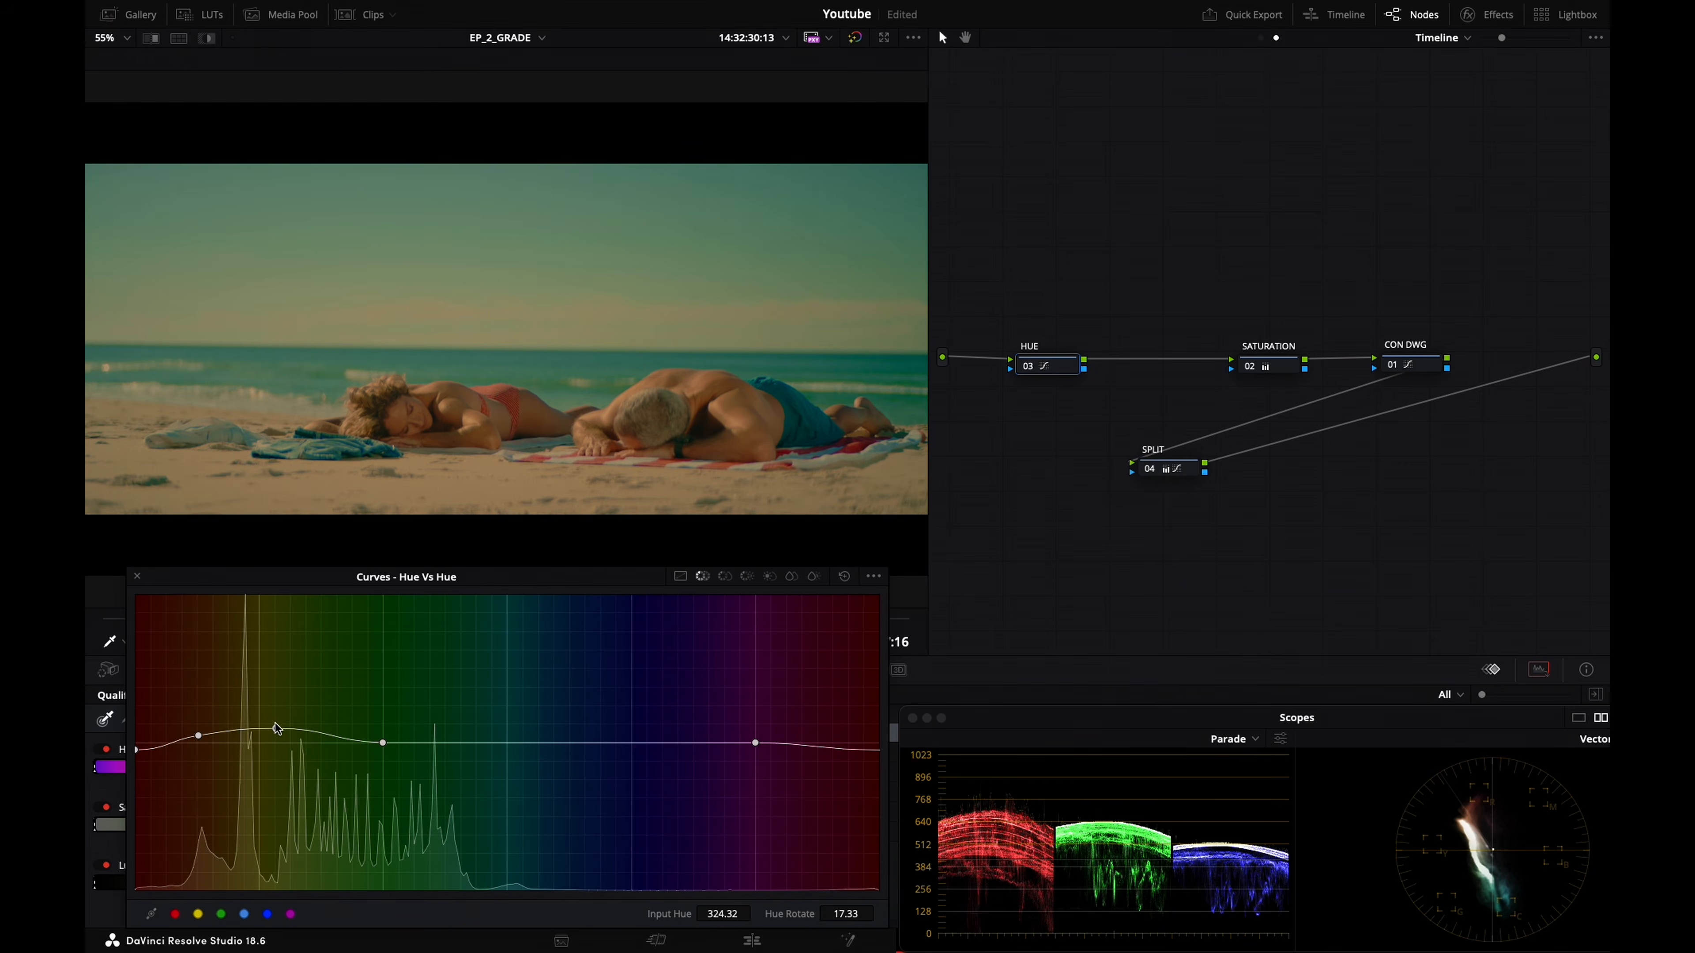
pyautogui.moveTo(277, 729); pyautogui.dragTo(201, 732)
pyautogui.press('super+w')
pyautogui.press('super+w')
pyautogui.press('super+w')
pyautogui.press('super+w')
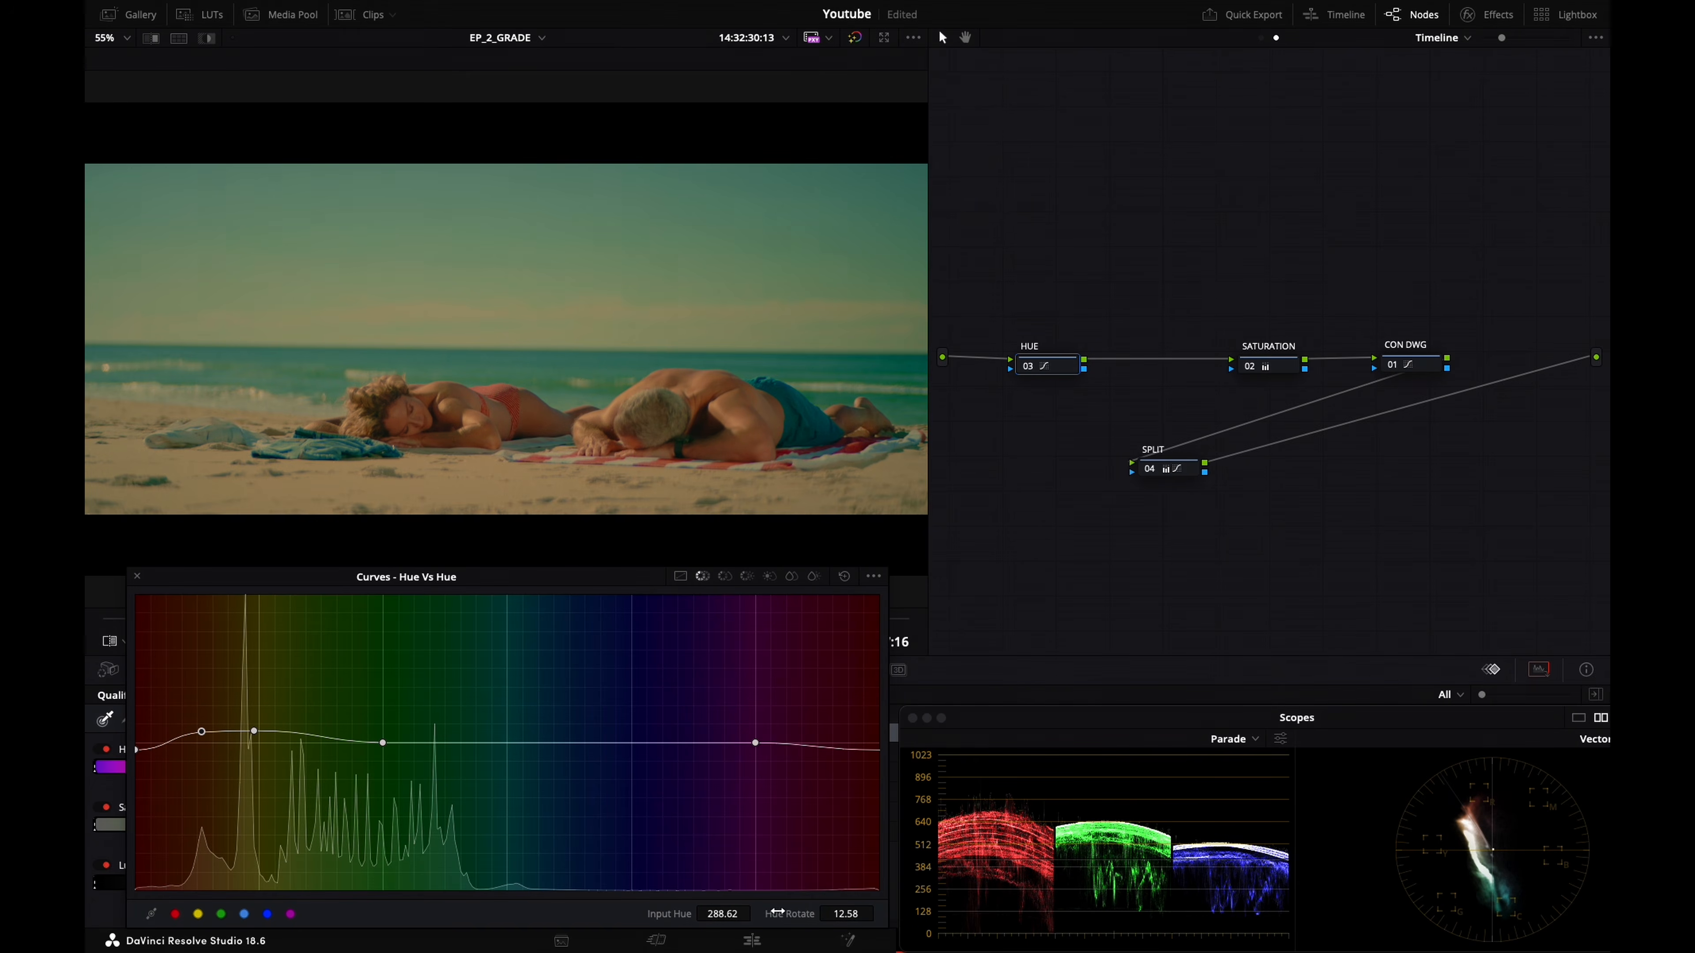
# Close the floating curves and set the SATURATION node's green gamma value to 0.13 in the primaries wheels
pyautogui.click(137, 576)
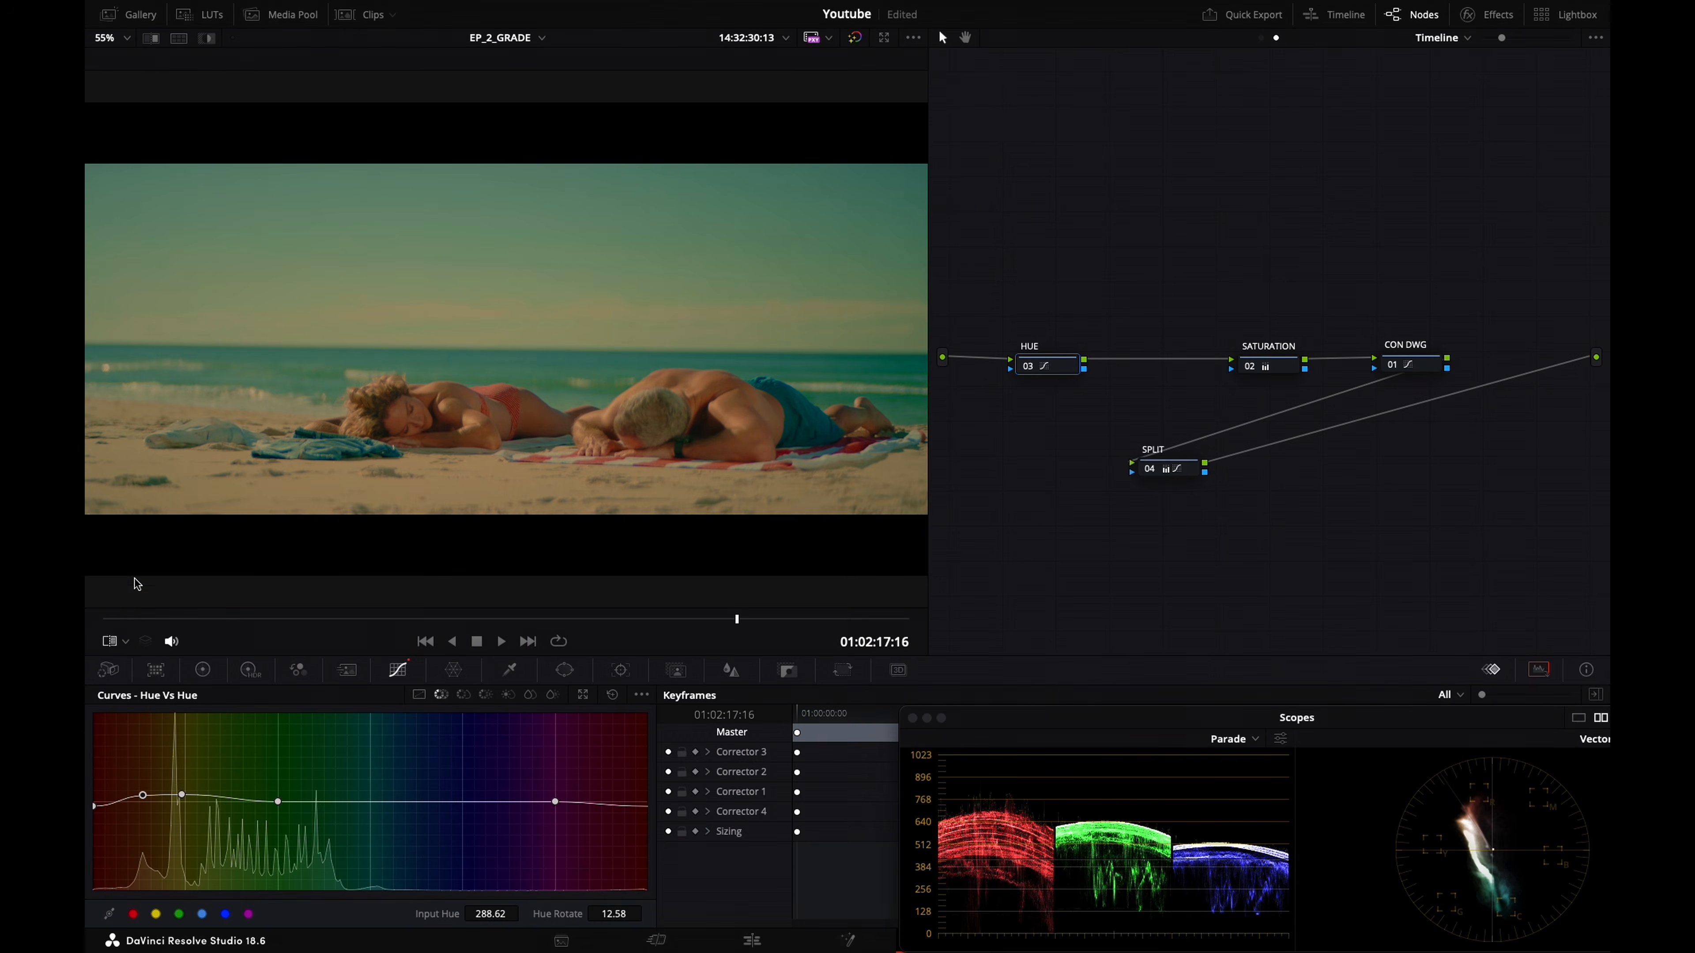
pyautogui.click(1270, 372)
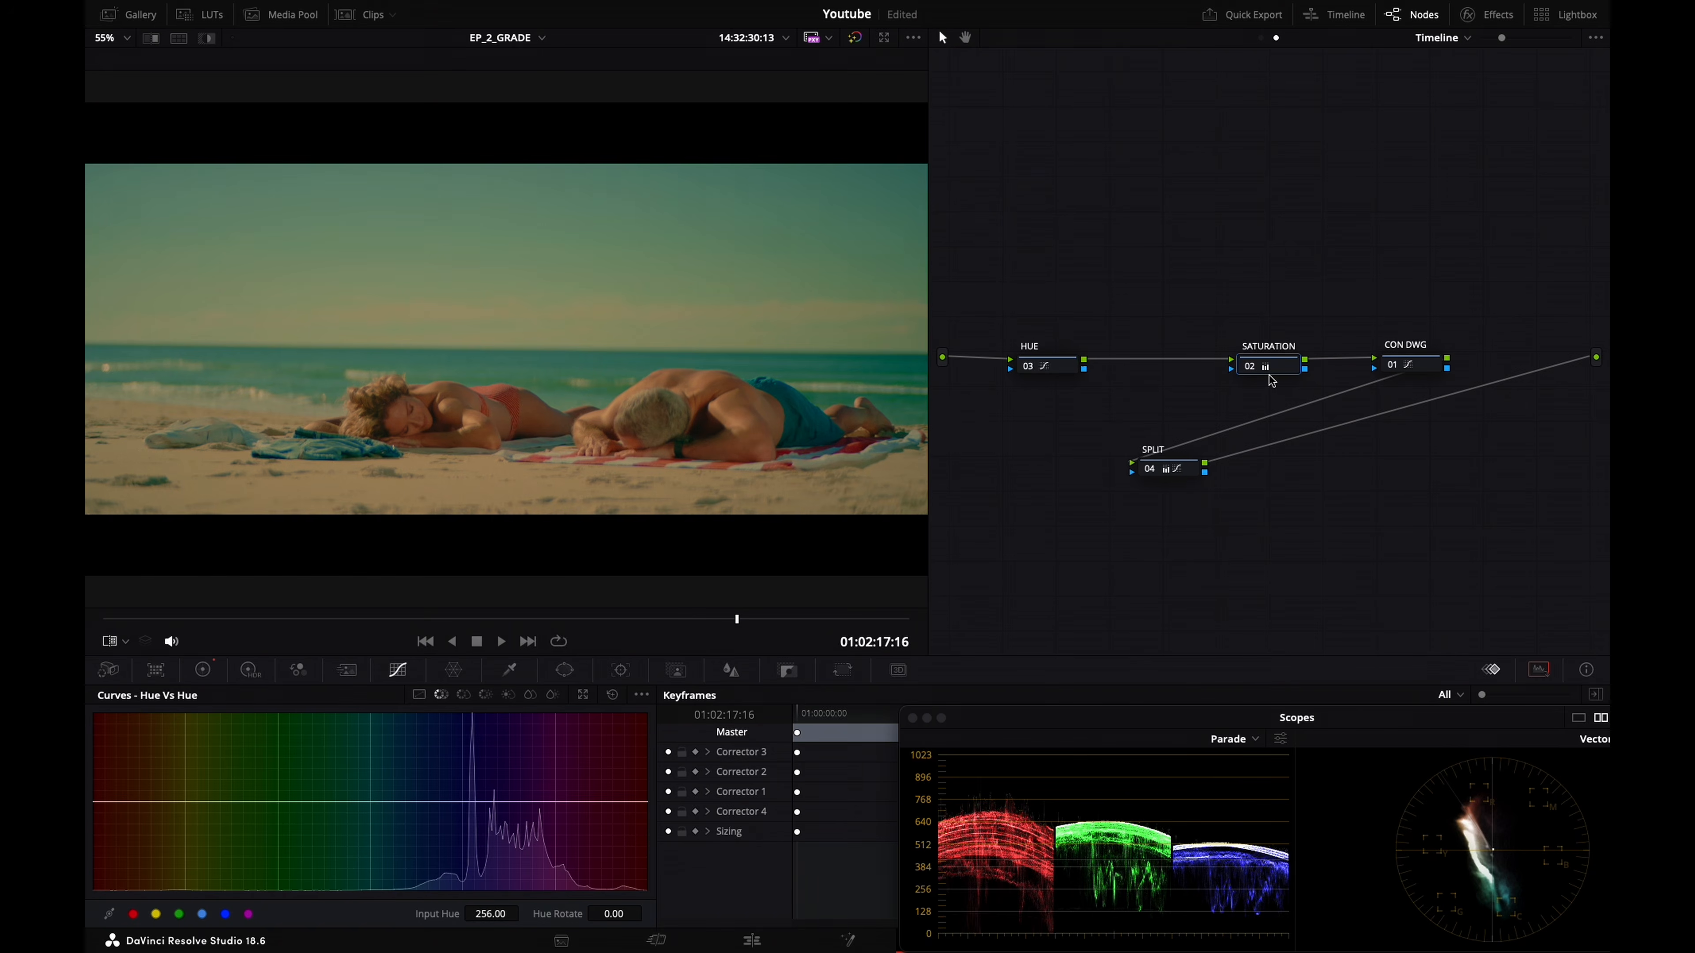
pyautogui.hotkey('alt', '1')
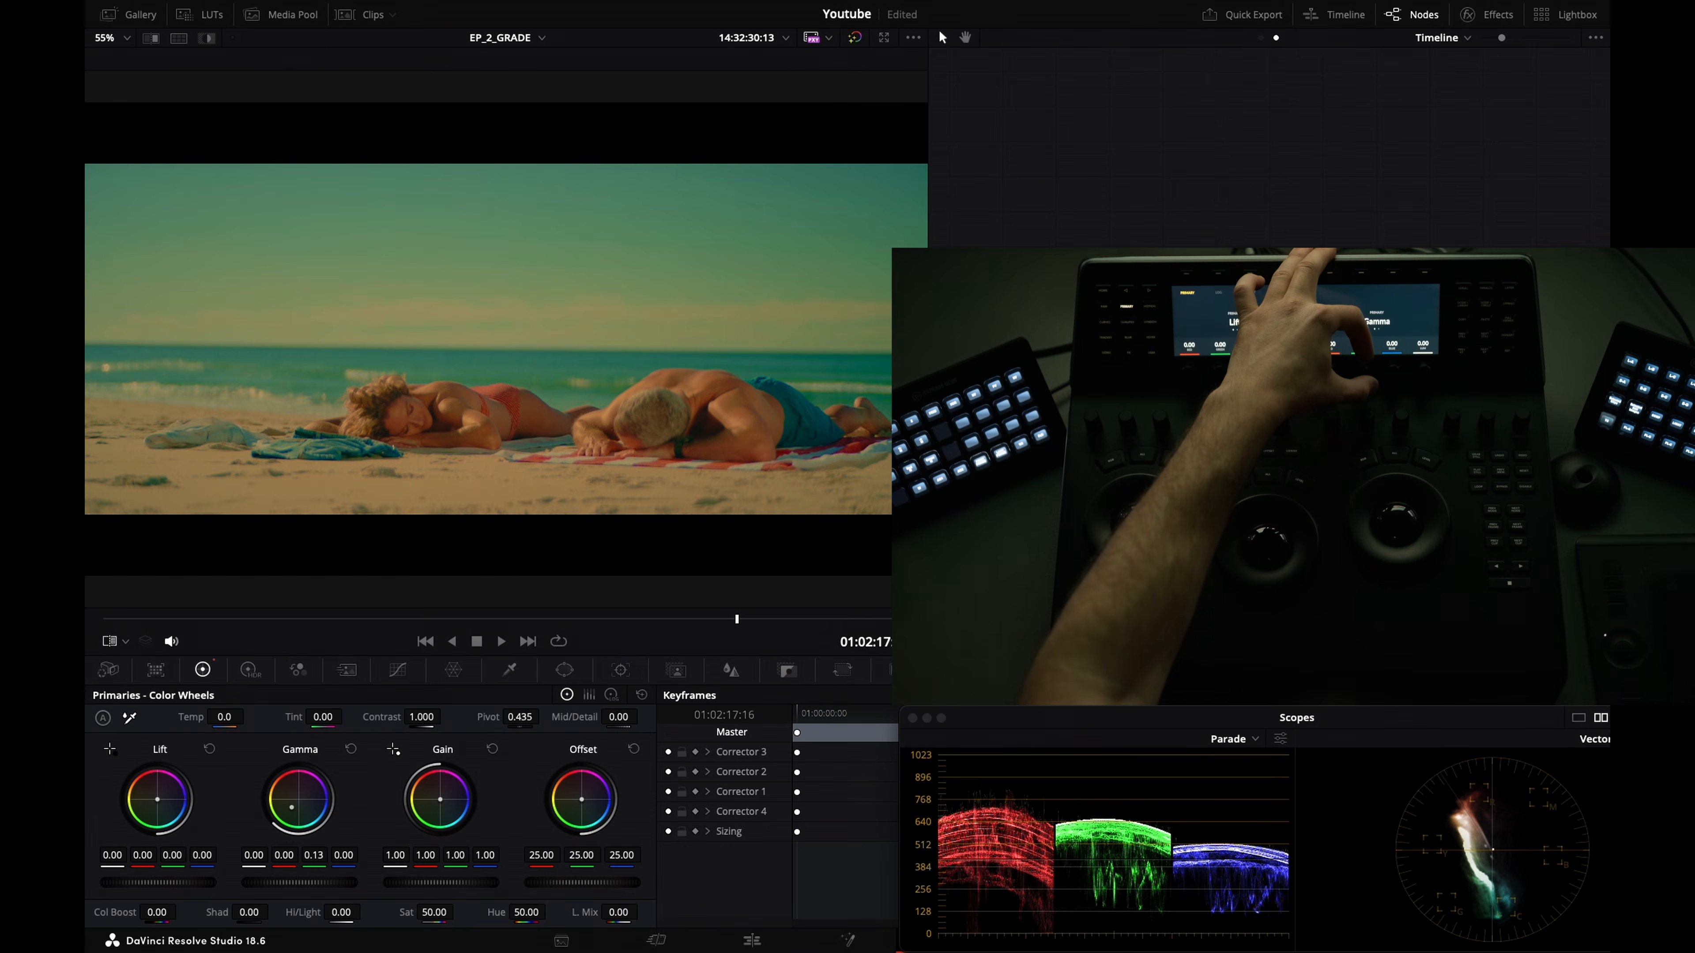
# At clip level, lower the global HDR exposure of the sunbathing clip's EXPOSURE node to 0.13, checking against the telephone-booth still
pyautogui.click(1260, 38)
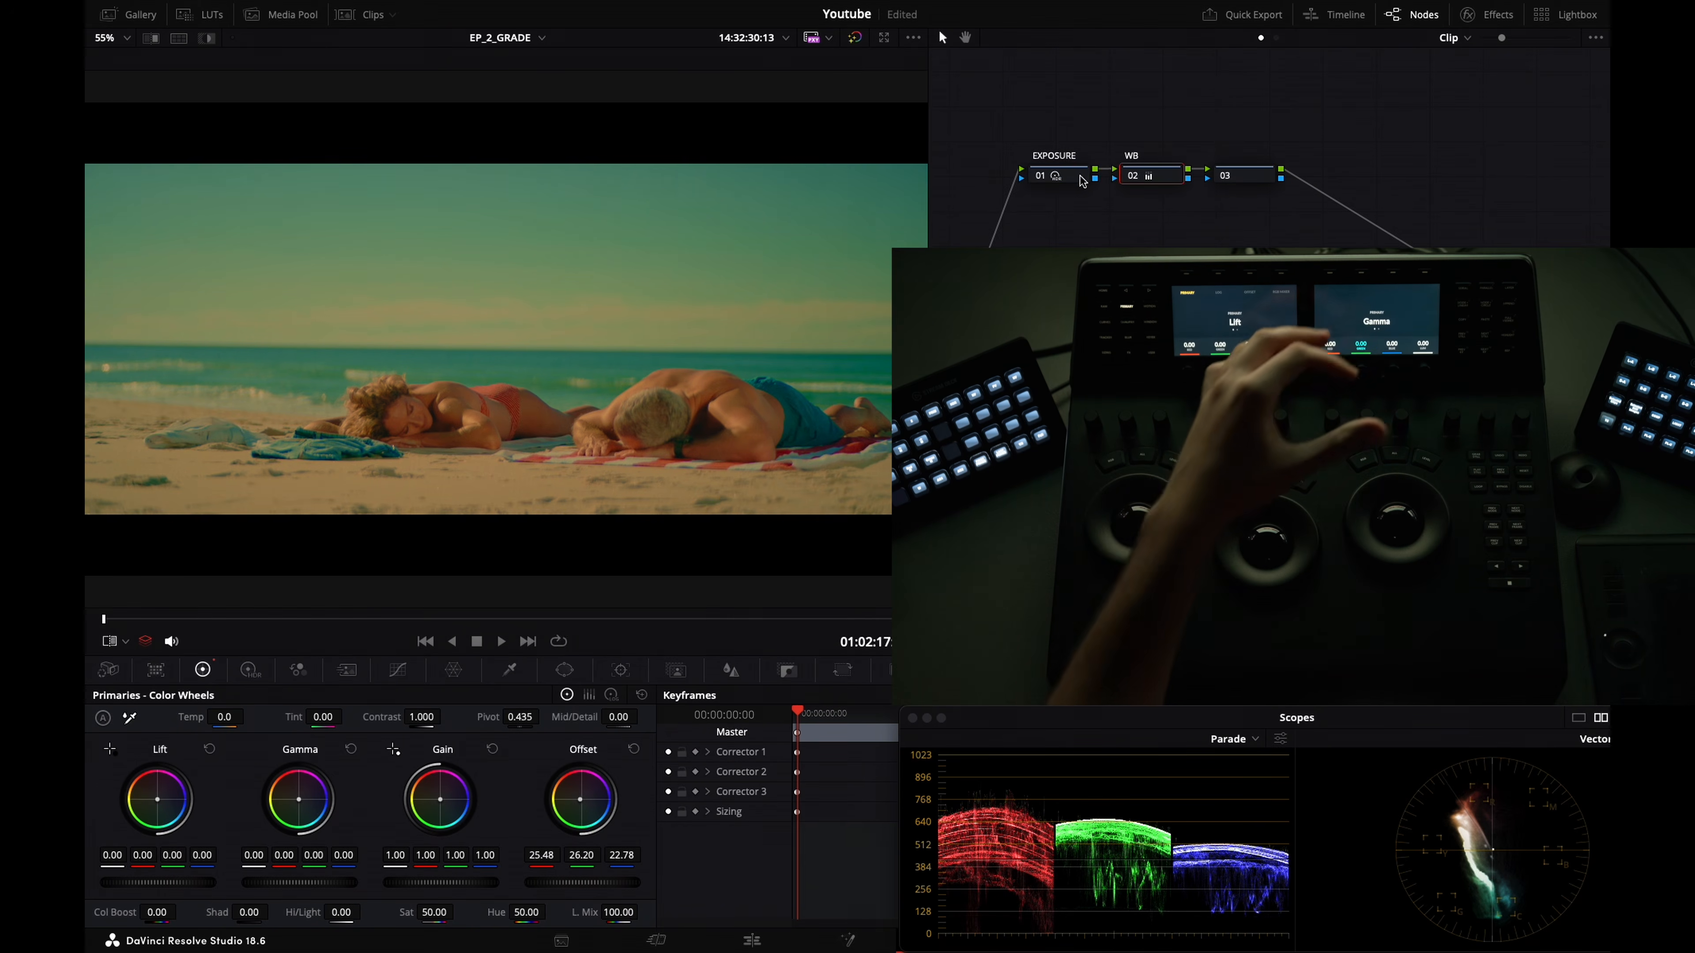
pyautogui.click(1094, 174)
pyautogui.click(249, 670)
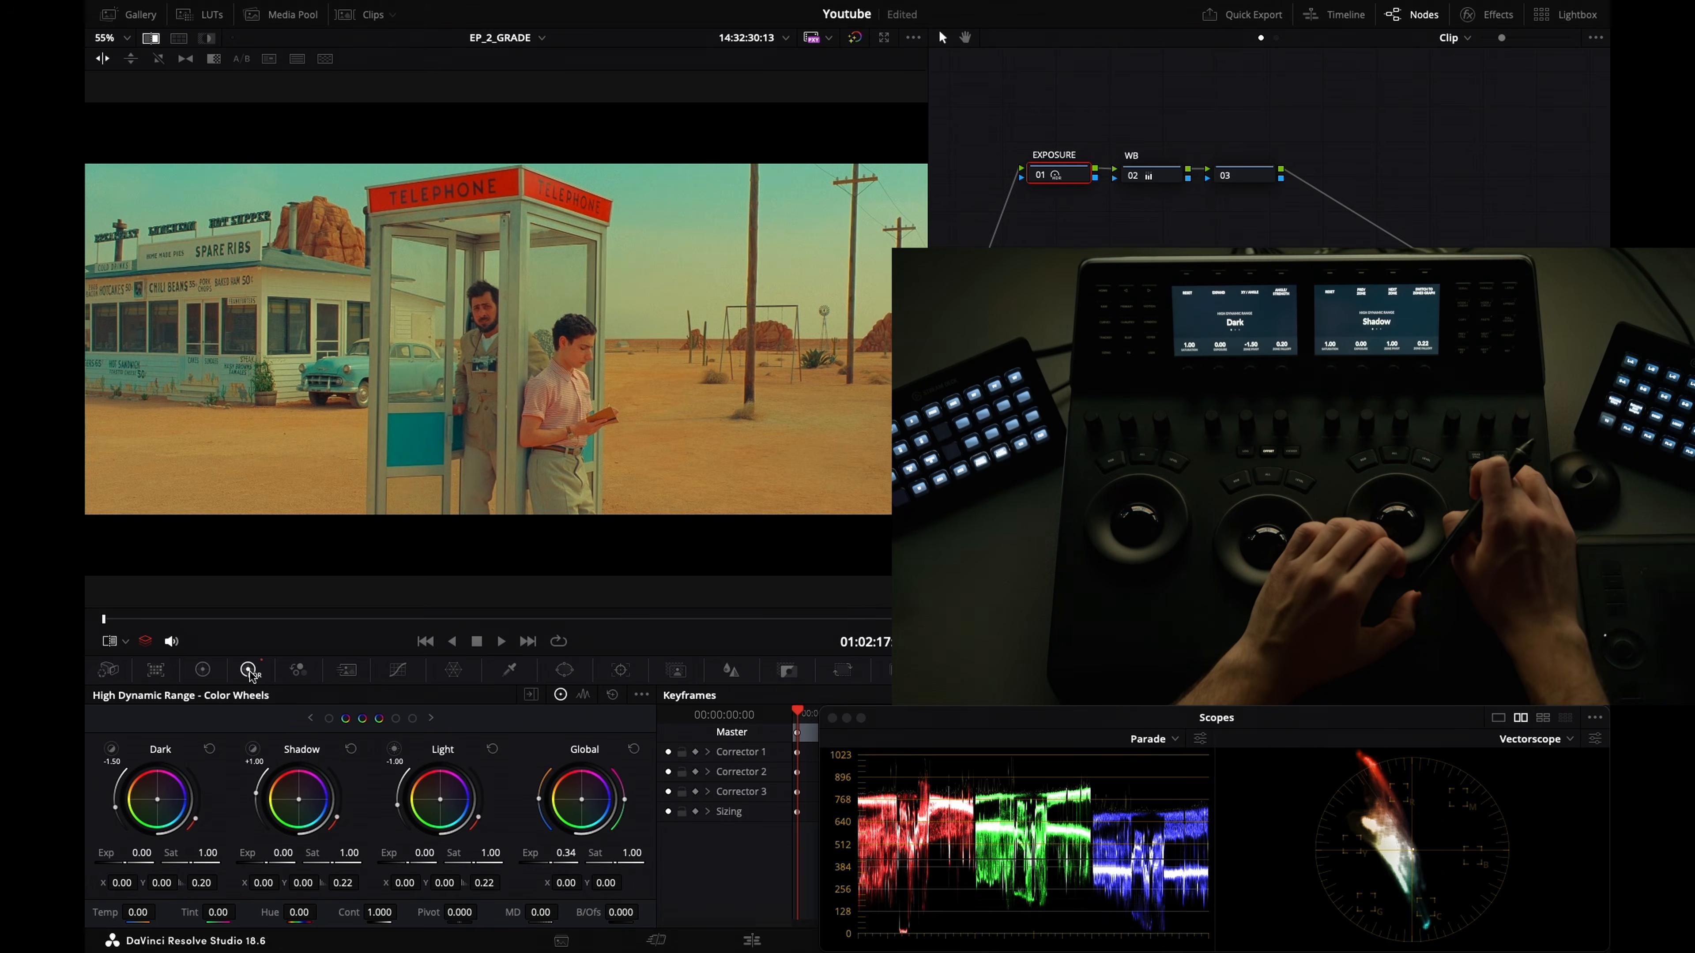
pyautogui.press('super+w')
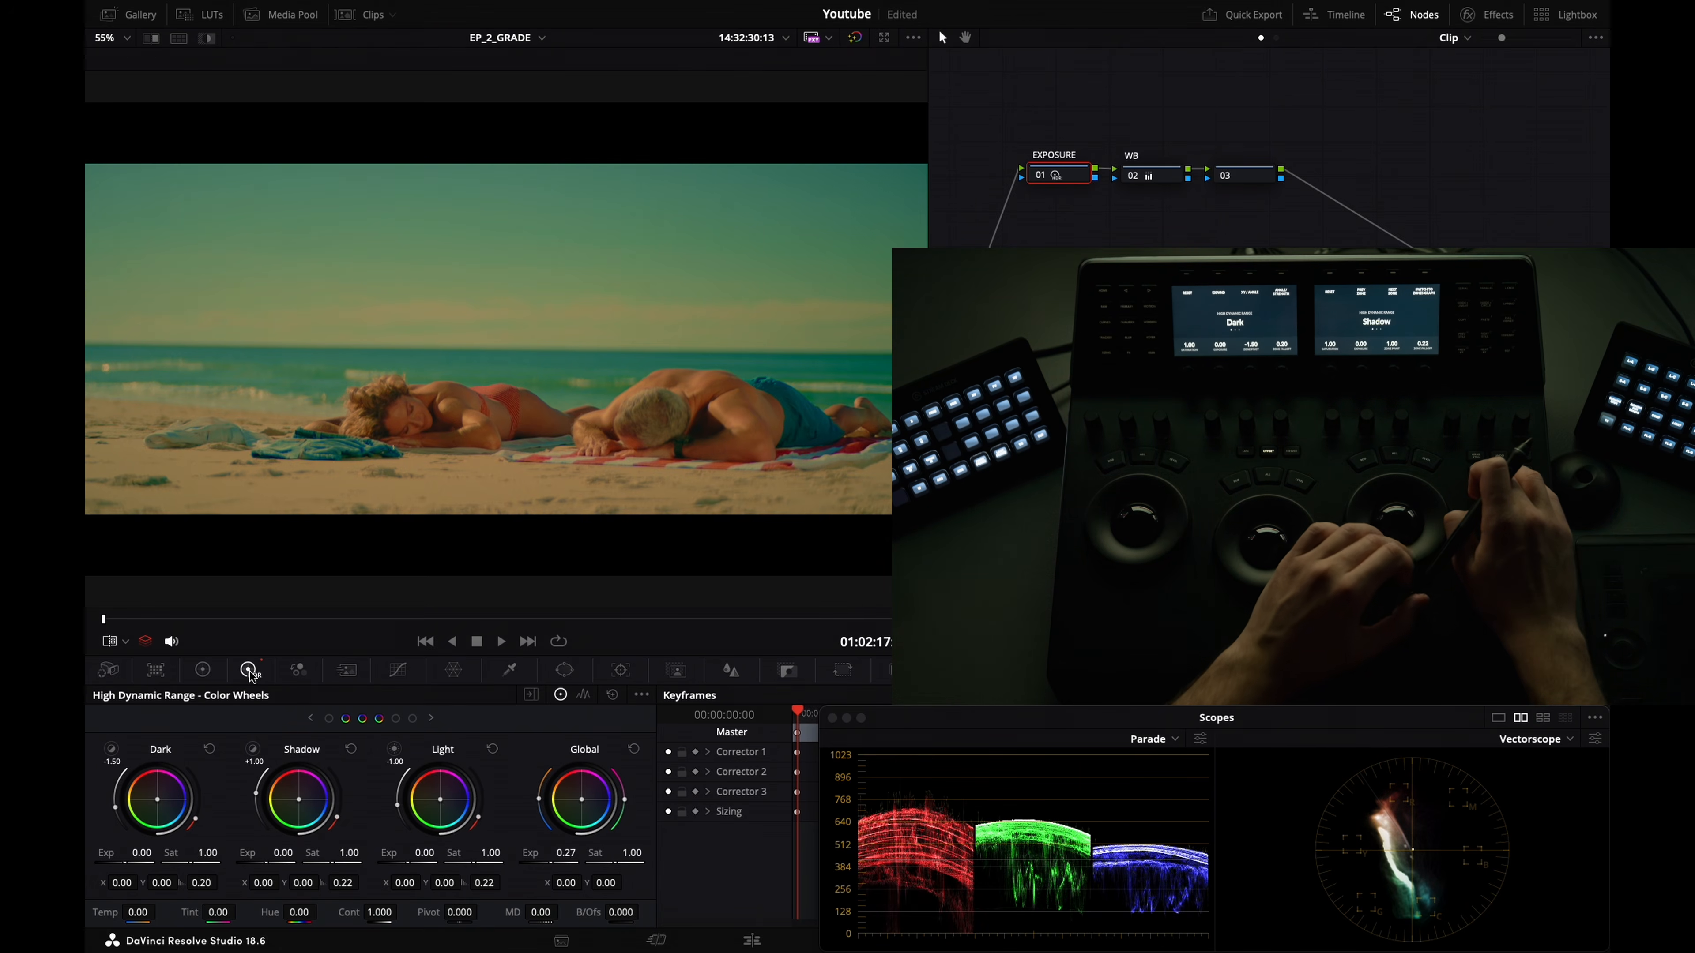
pyautogui.press('super+w')
pyautogui.press('super+w')
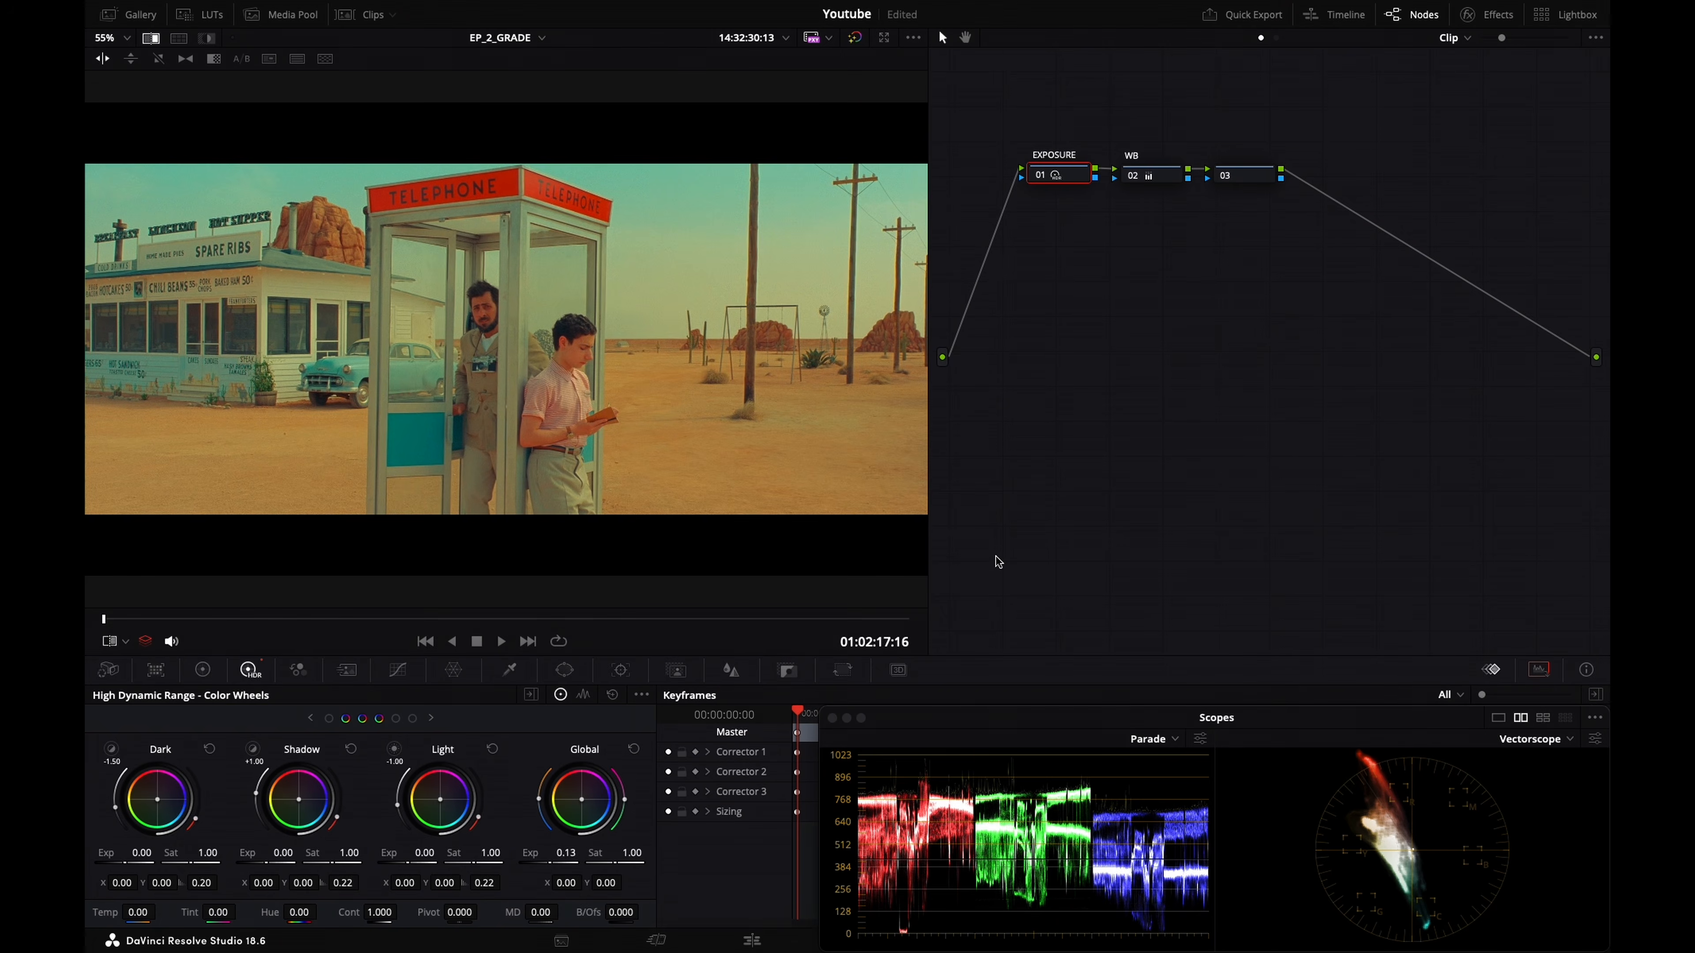
# Compare the telephone-booth still's tones with the sunbathing clip and set the clip's global HDR exposure to 0.24
pyautogui.moveTo(579, 395); pyautogui.dragTo(673, 381)
pyautogui.moveTo(429, 479); pyautogui.dragTo(640, 472)
pyautogui.moveTo(167, 398); pyautogui.dragTo(314, 387)
pyautogui.moveTo(525, 426); pyautogui.dragTo(585, 423)
pyautogui.press('super+w')
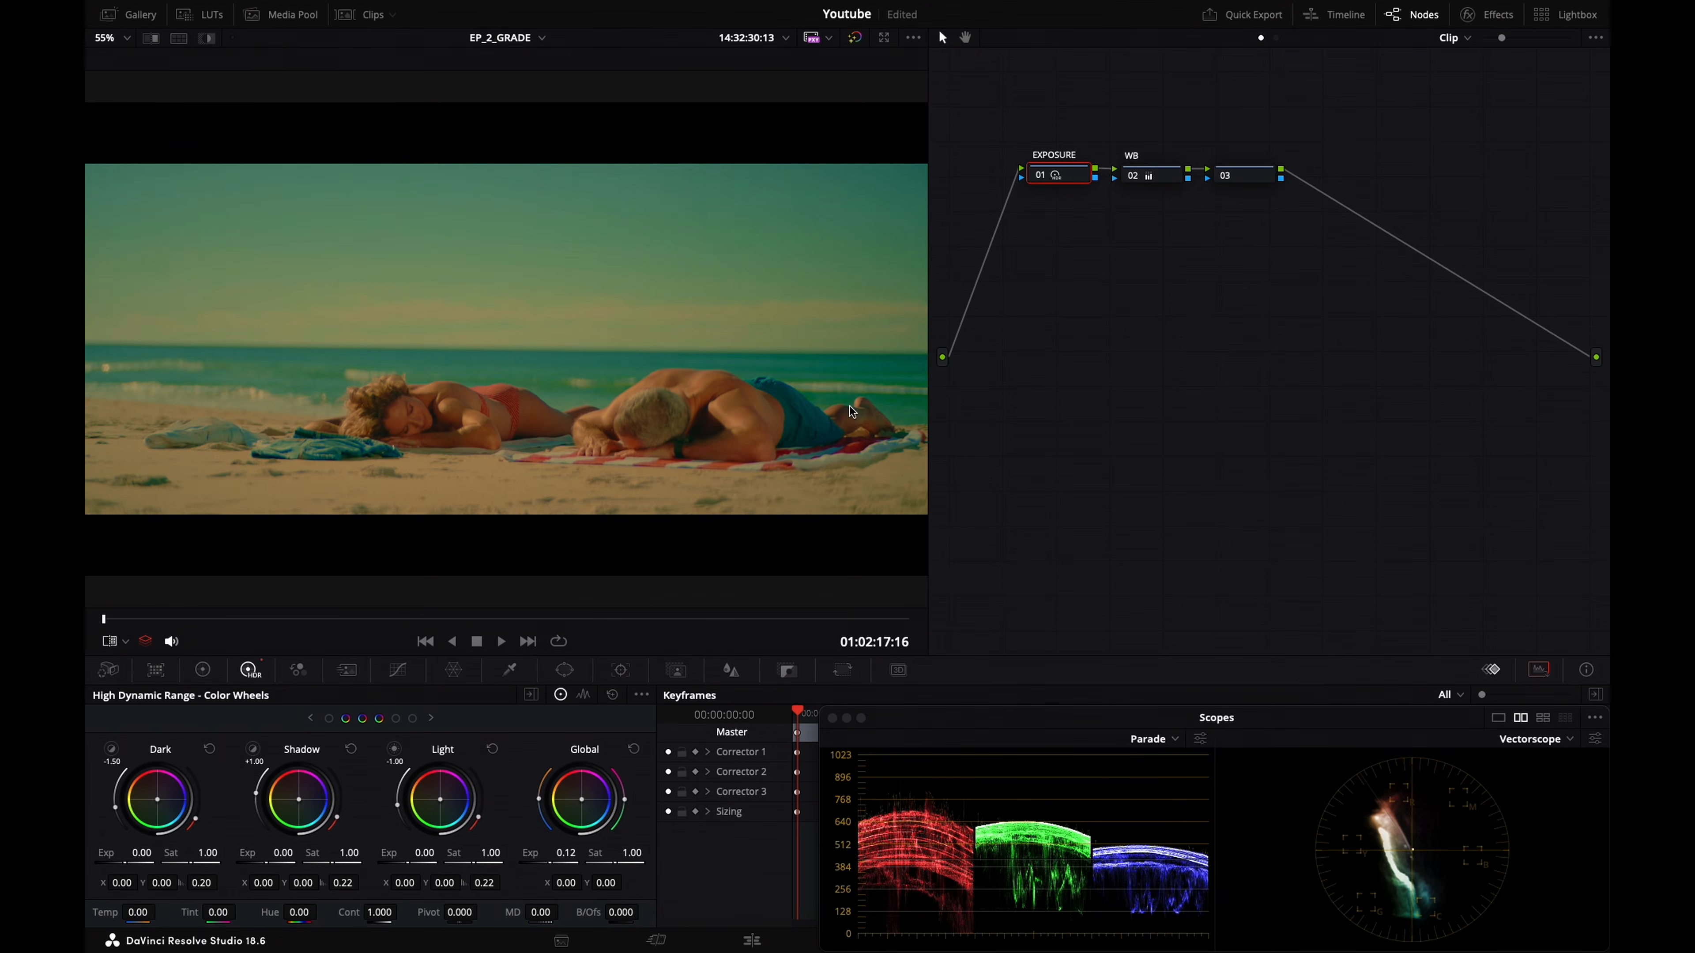
pyautogui.press('super+w')
pyautogui.press('super+w')
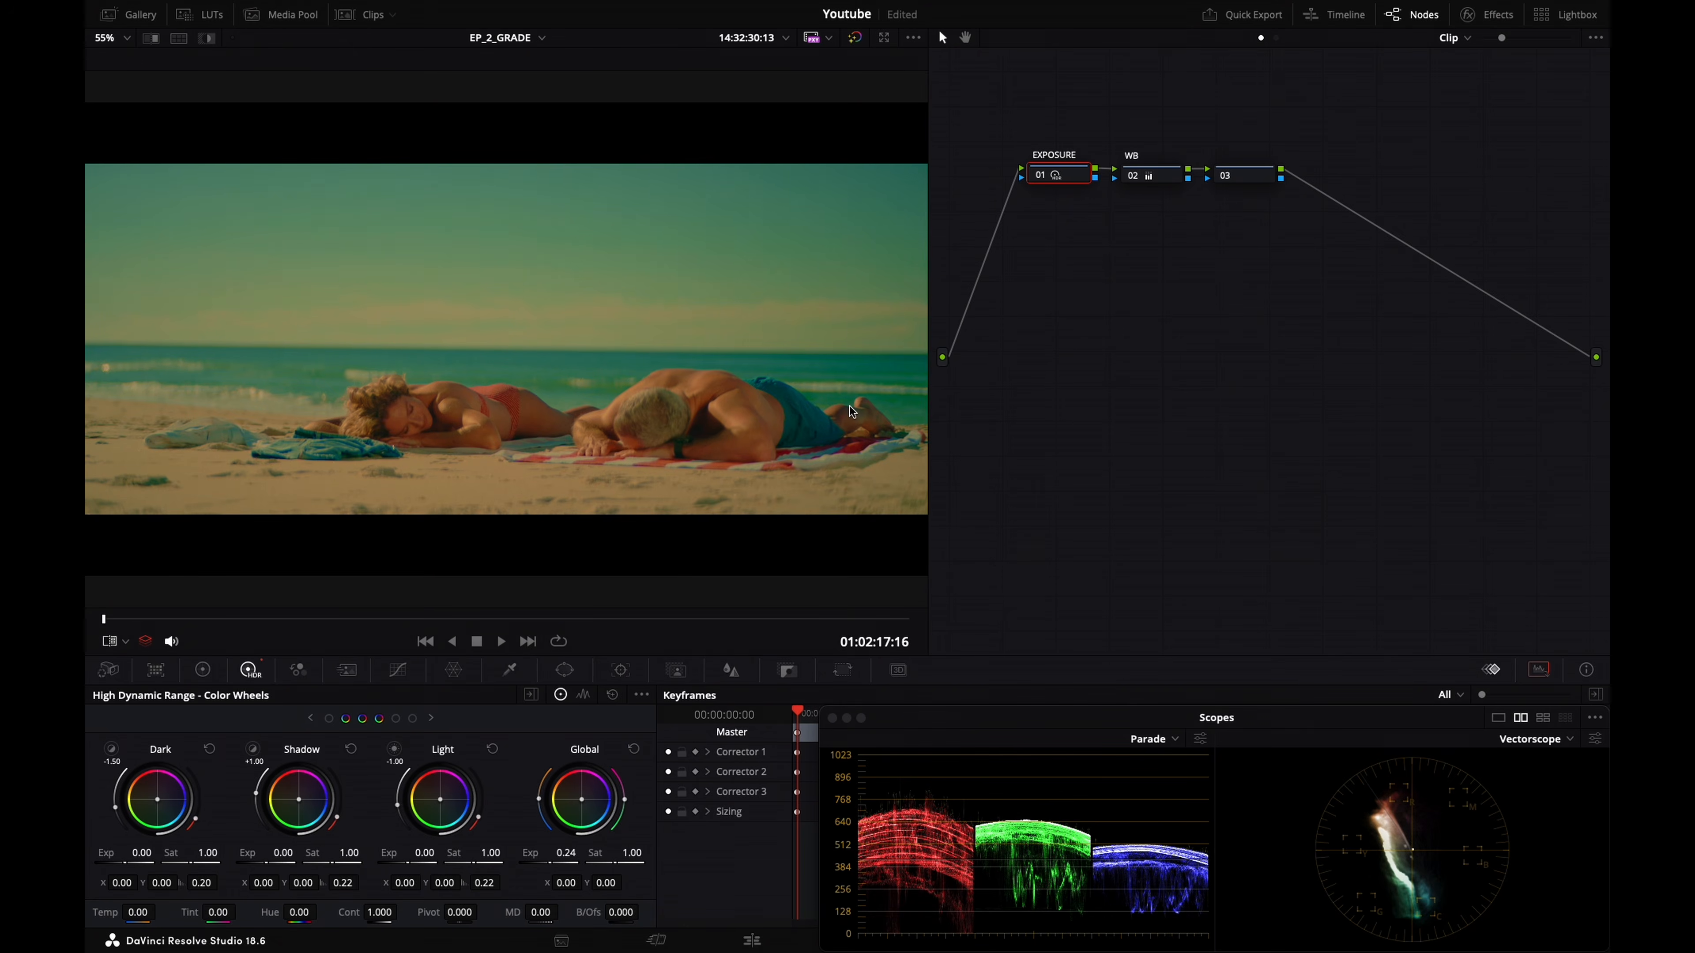
# Check the book clip, and lower the beach-ball clip's global HDR exposure to 0.65, comparing it with the reference still
pyautogui.press('Up')
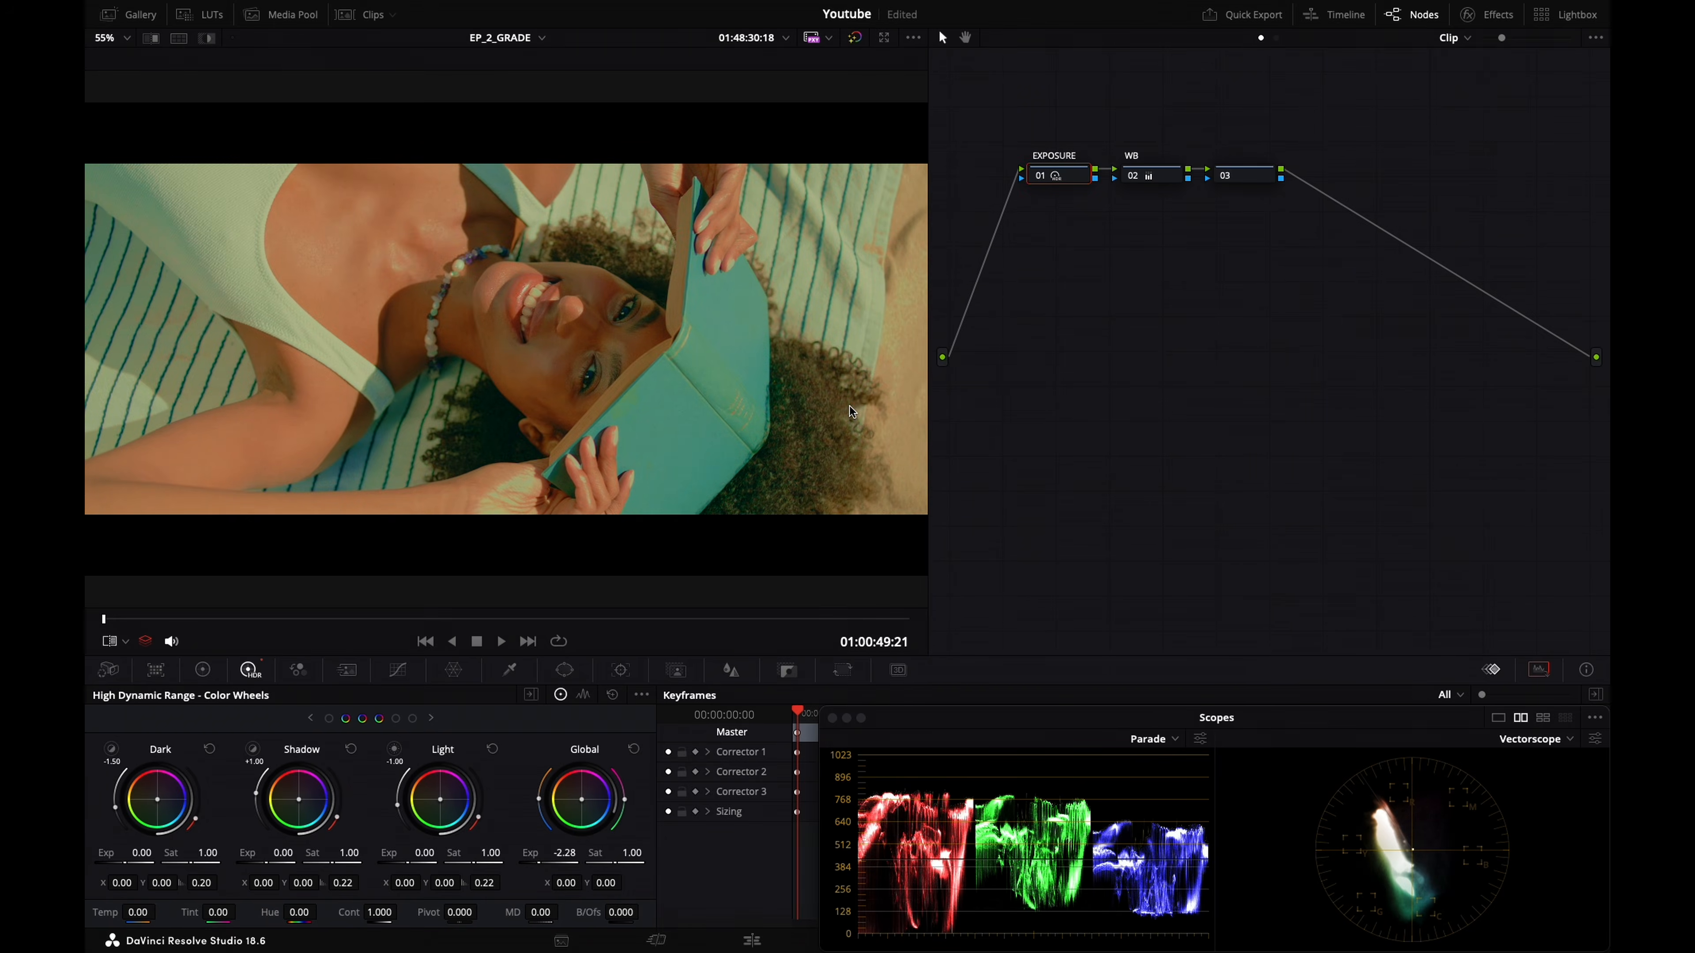
pyautogui.press('Down')
pyautogui.press('Down')
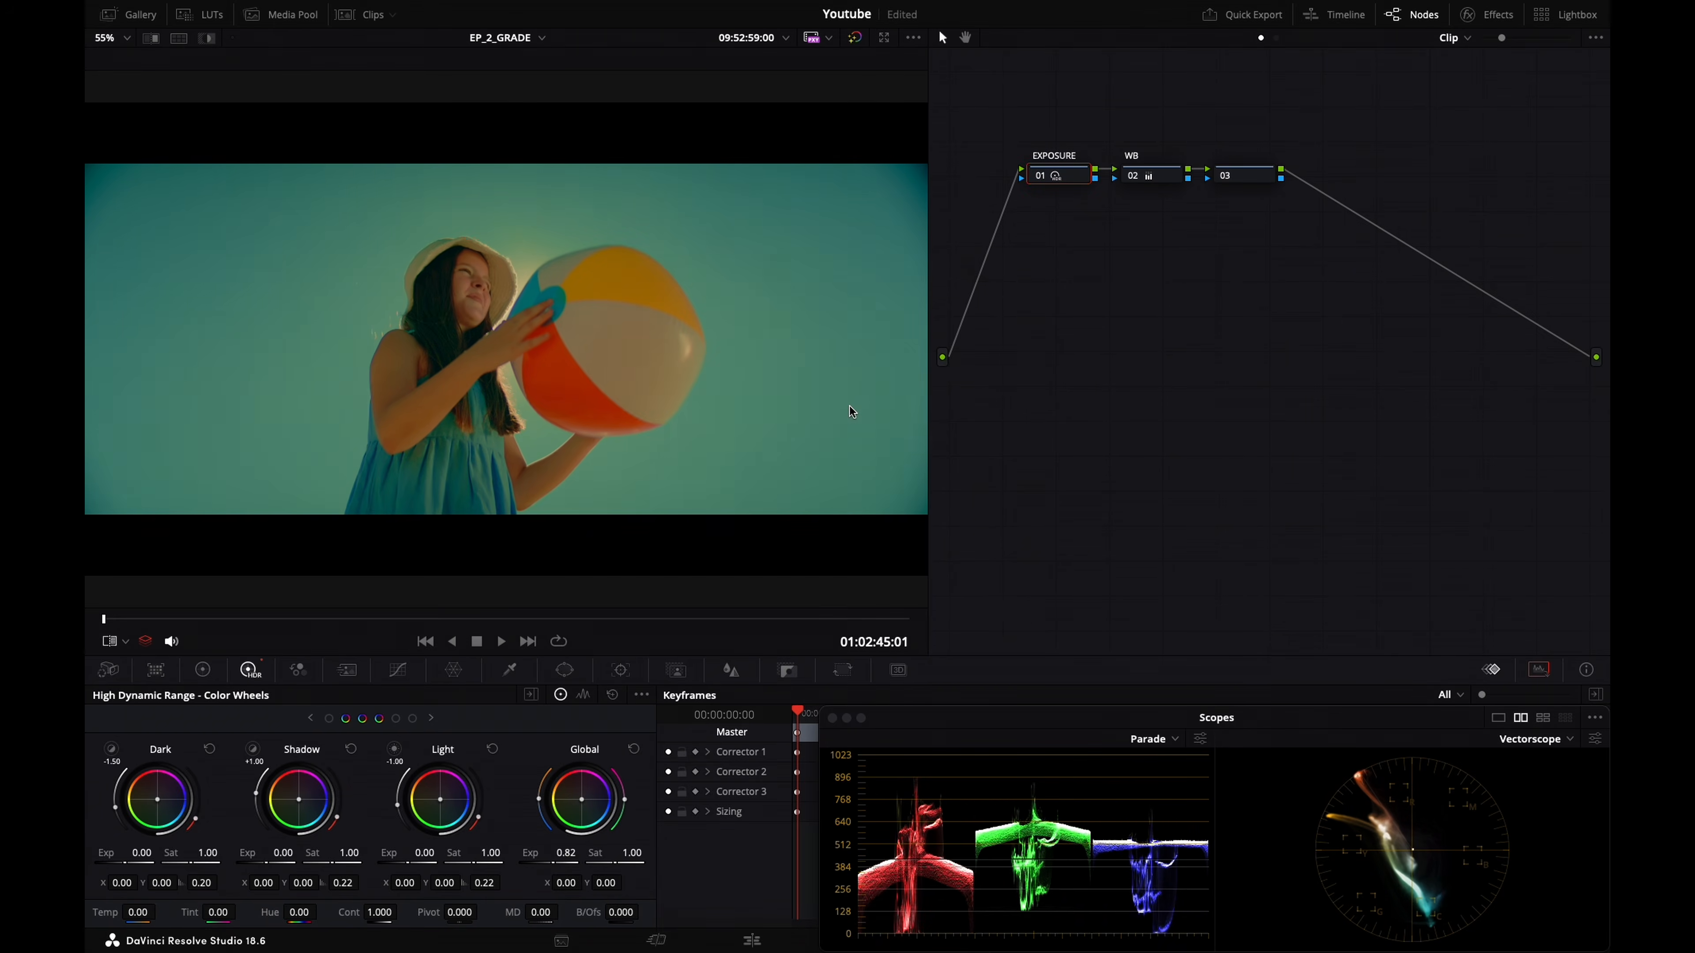
pyautogui.press('super+w')
pyautogui.press('super+w')
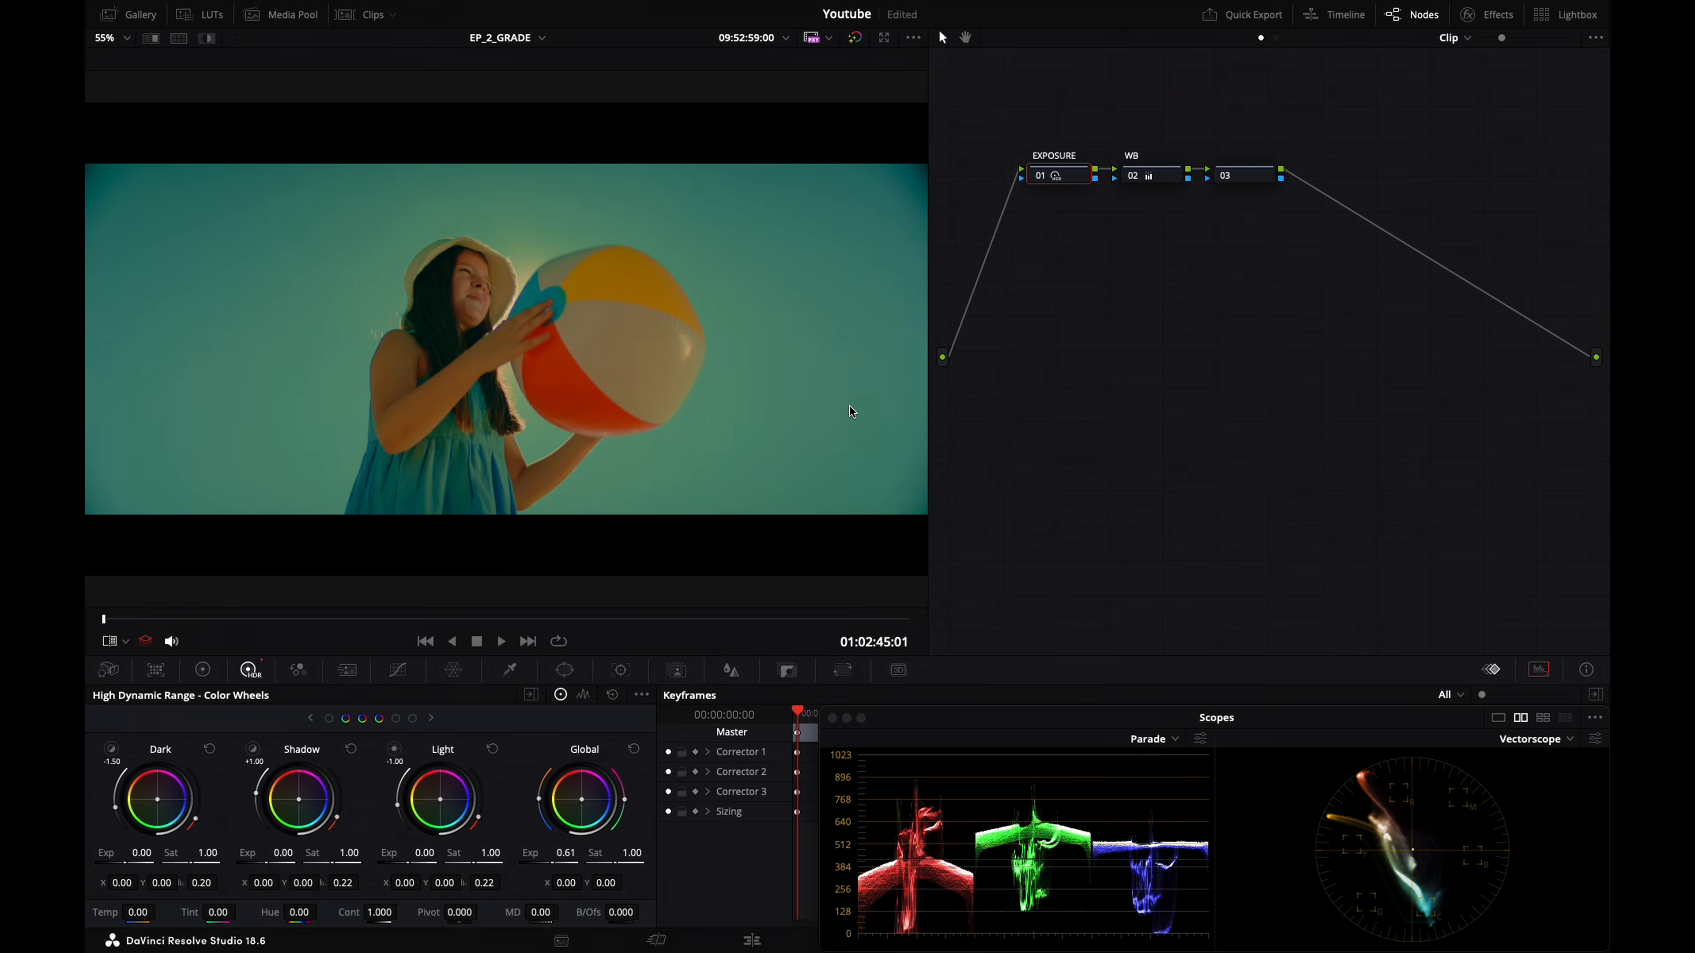
pyautogui.press('super+w')
pyautogui.press('super+w')
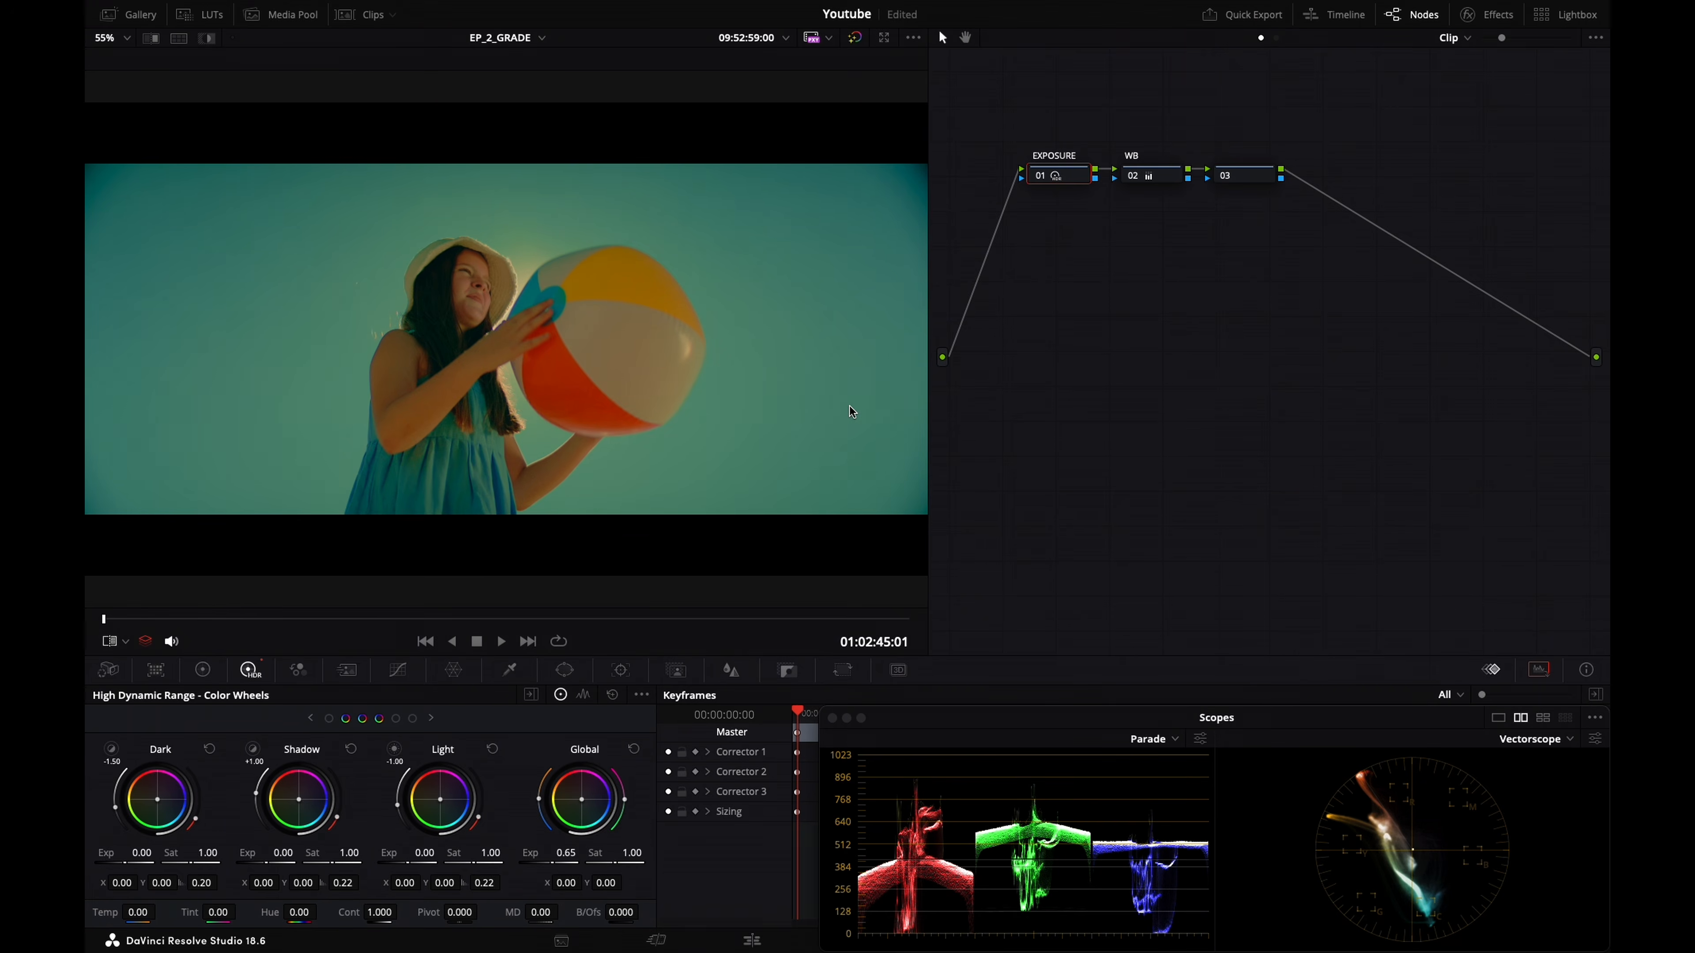
# Return to the sunbathing clip, set its global HDR exposure to 0.23 and compare it with the telephone-booth still
pyautogui.press('Up')
pyautogui.press('Up')
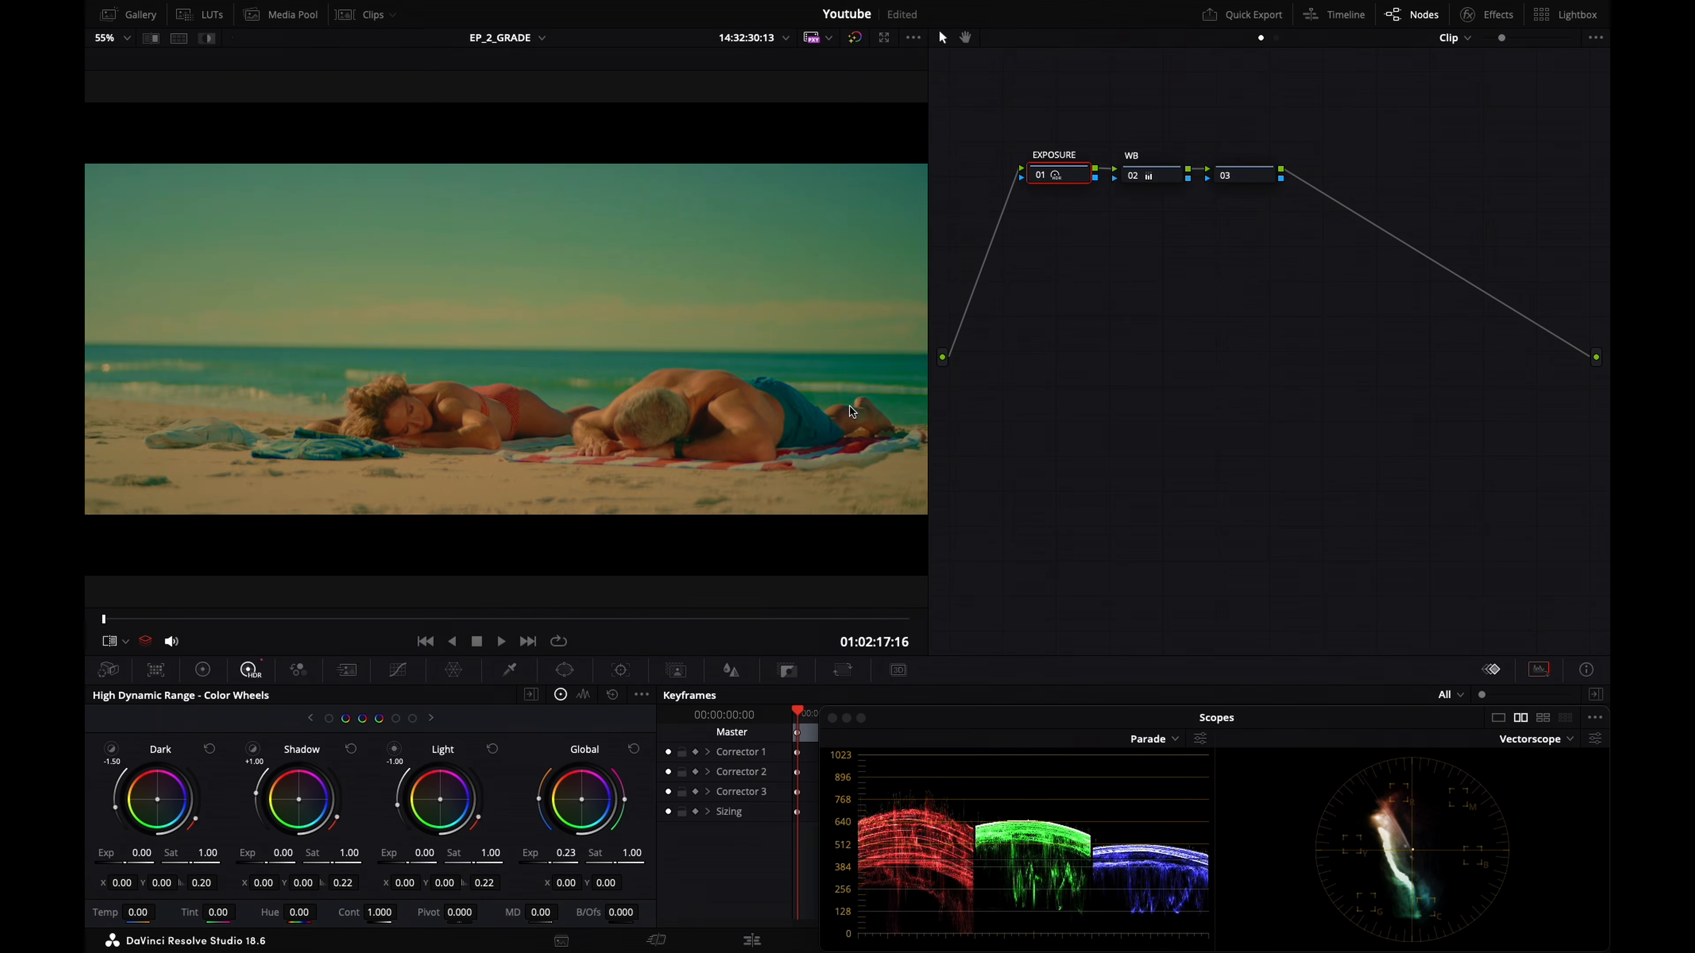
pyautogui.press('Down')
pyautogui.press('super+w')
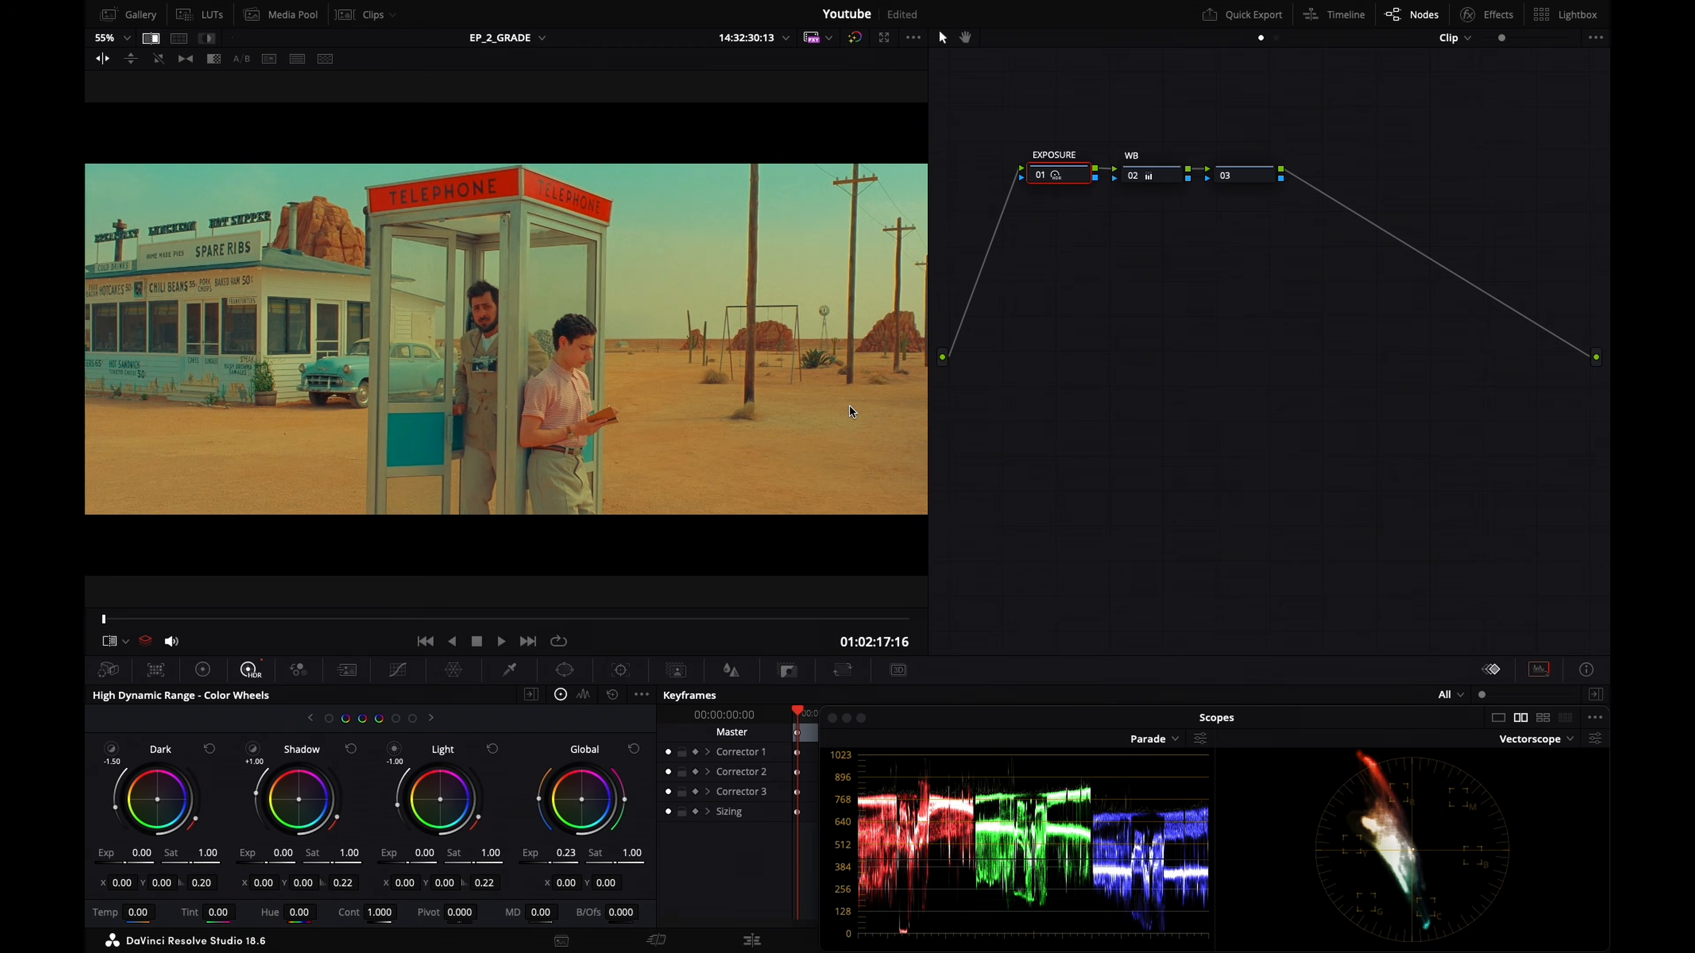
pyautogui.press('super+w')
pyautogui.press('super+w')
pyautogui.press('super+w')
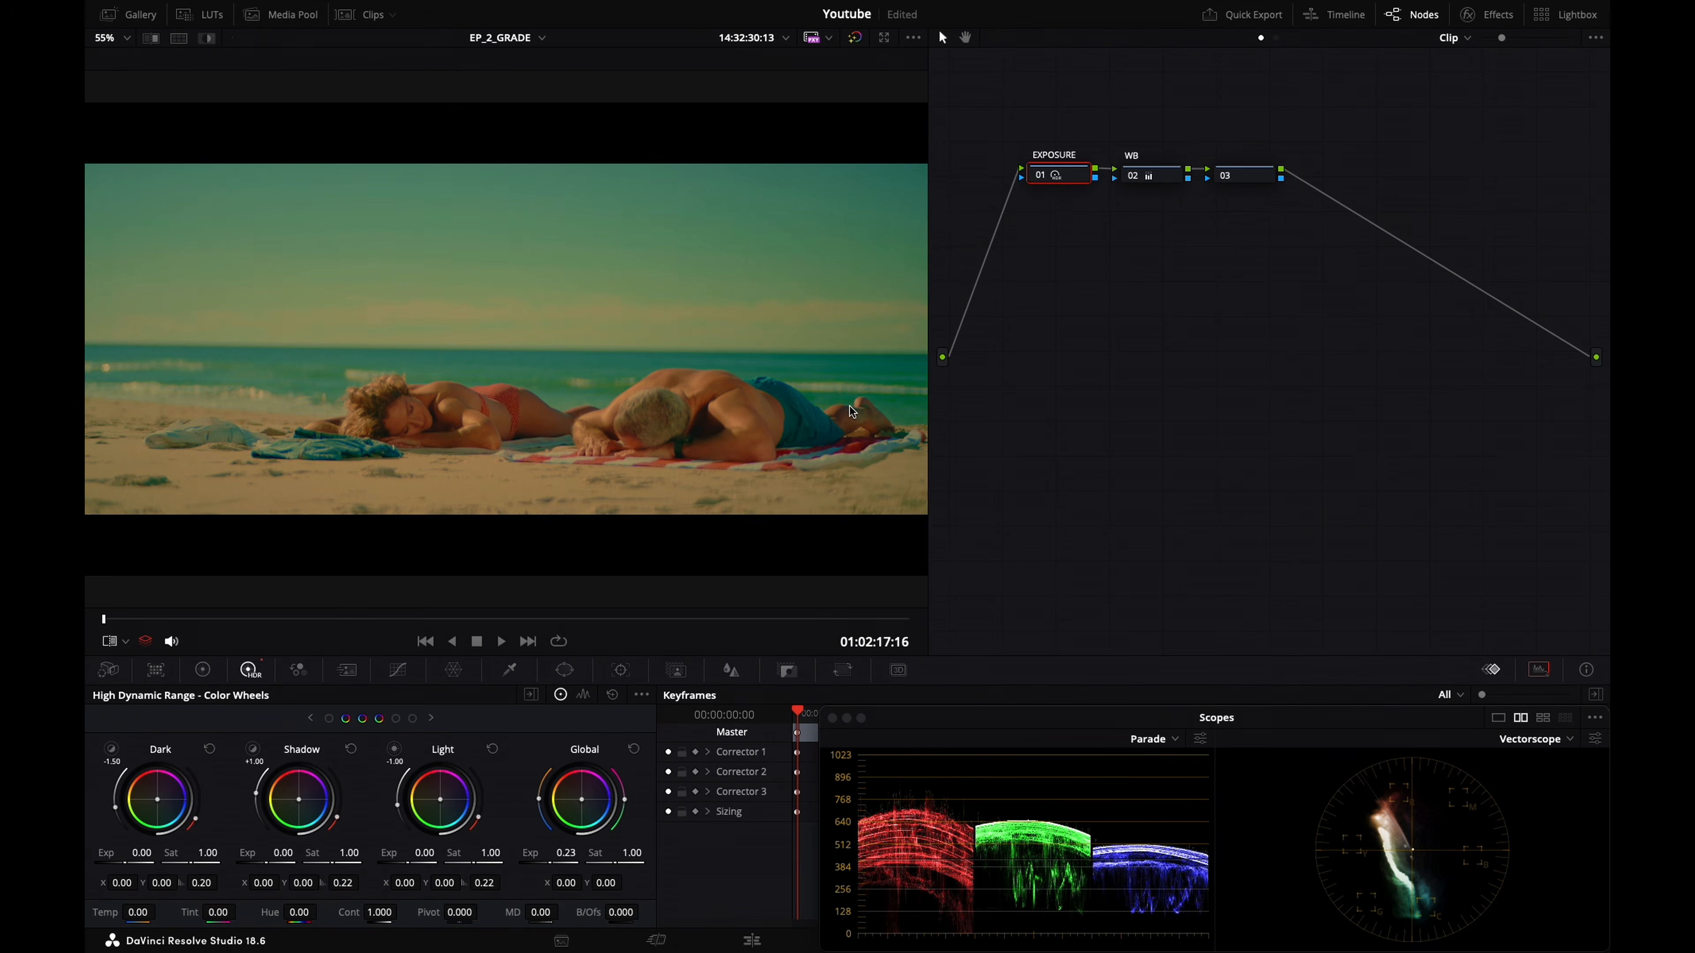
pyautogui.press('super+w')
pyautogui.press('super+w')
# Set the book clip's global HDR exposure to -2.22, comparing the clip with the reference still
pyautogui.press('Up')
pyautogui.press('super+w')
pyautogui.press('super+w')
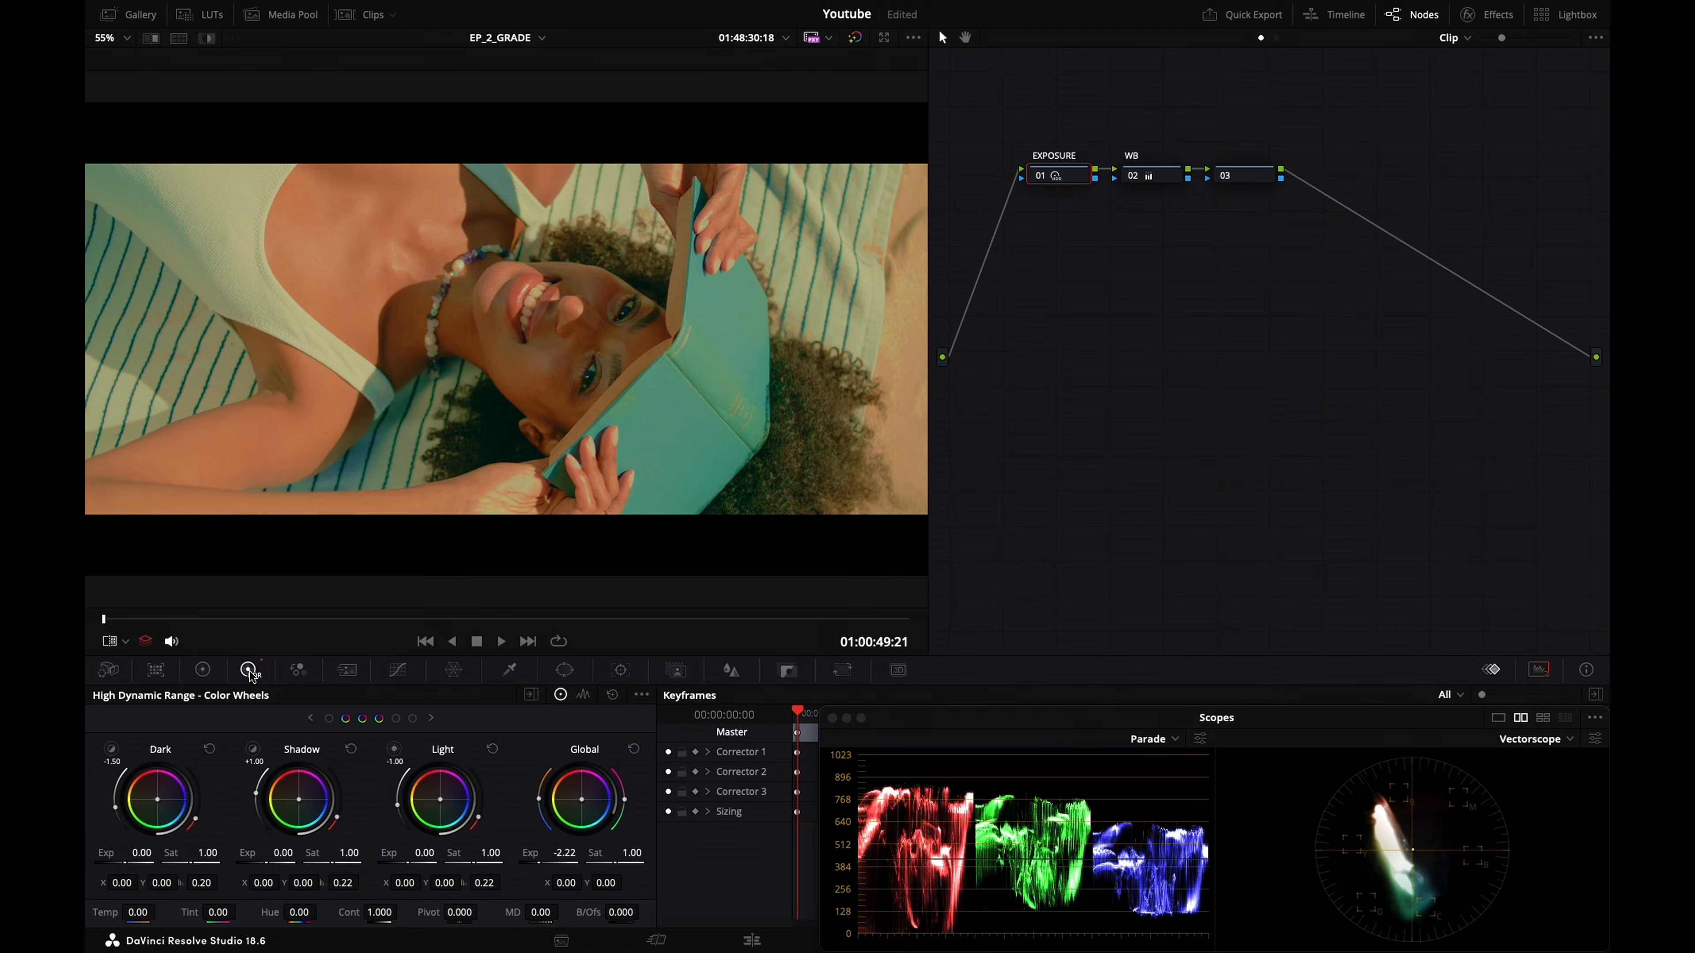
pyautogui.press('super+w')
pyautogui.press('super+w')
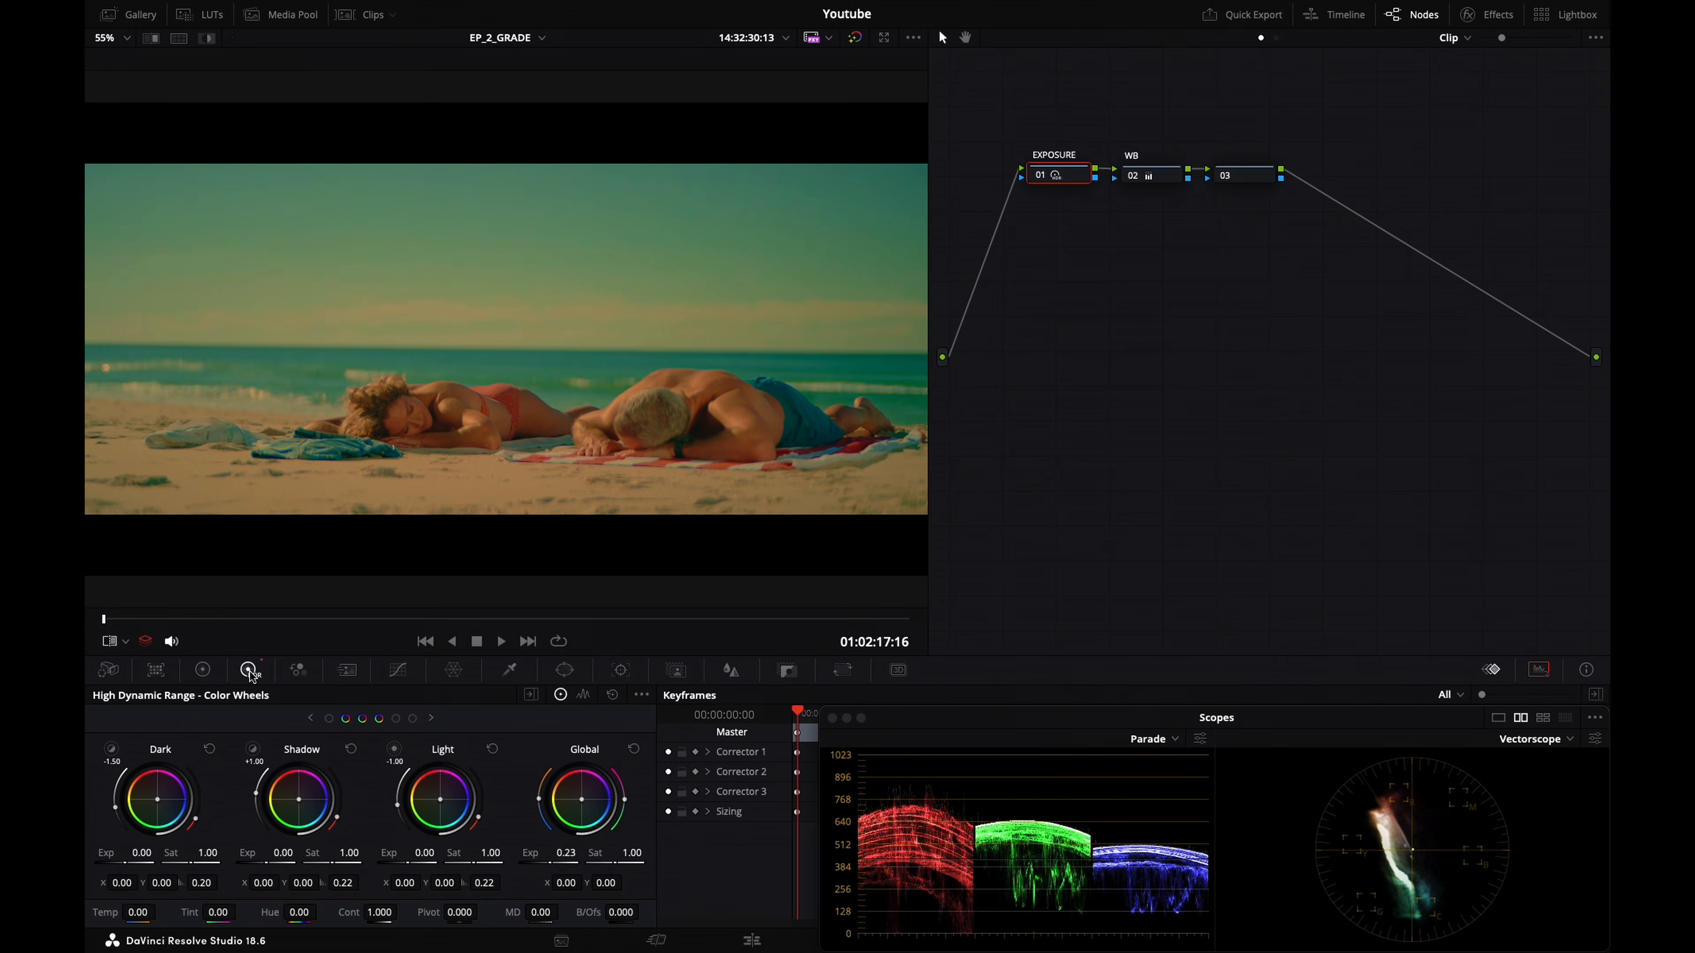
# Examine the beach-ball clip's exposure and colour against the reference still
pyautogui.press('Down')
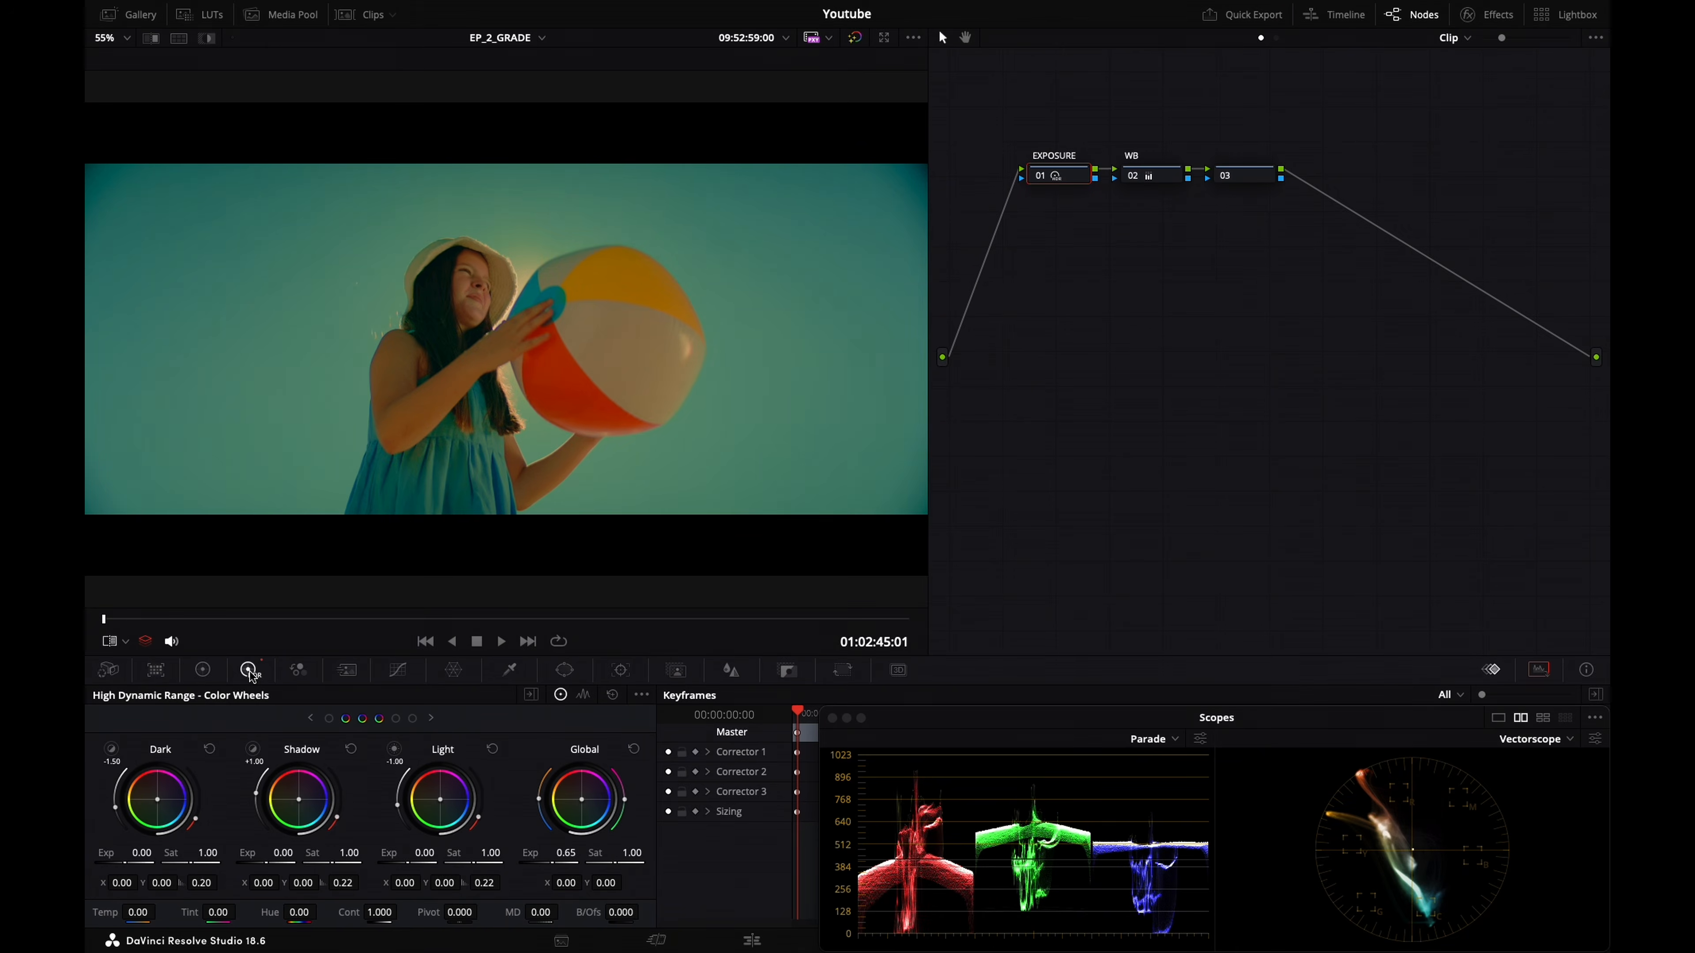
pyautogui.press('super+w')
pyautogui.press('super+w')
pyautogui.press('super+w')
pyautogui.press('super+w')
# Return to the timeline-level node graph and compare the beach-ball clip with all look nodes bypassed and enabled
pyautogui.click(1275, 38)
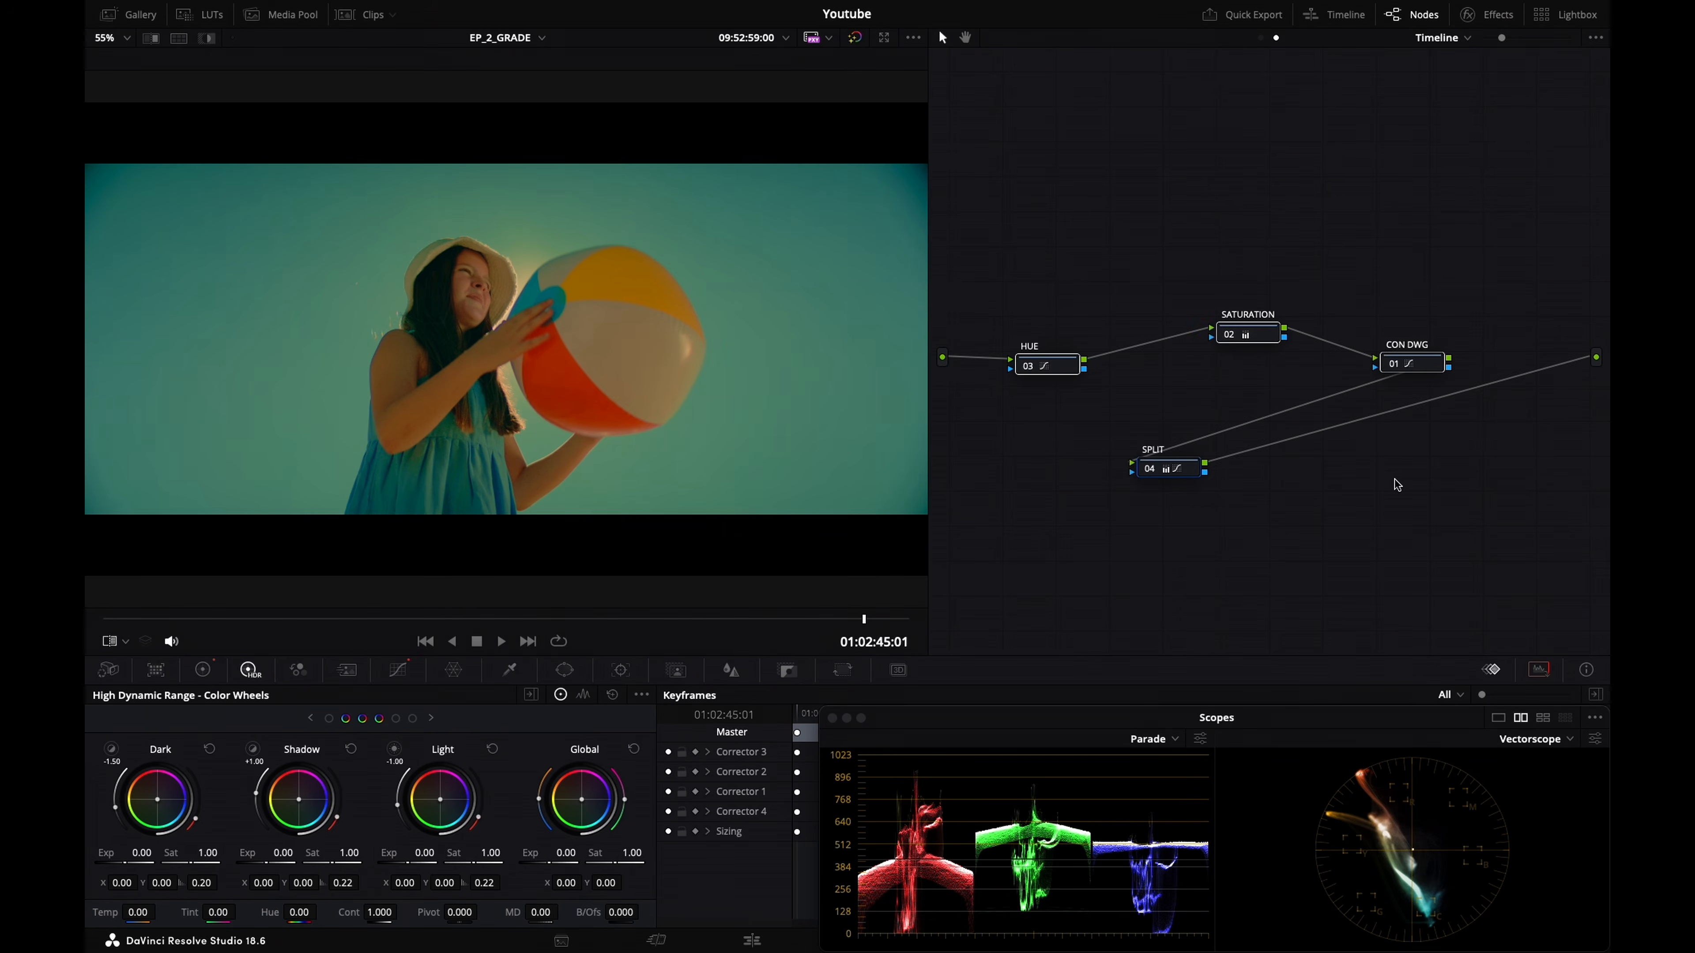
pyautogui.hotkey('alt', 'd')
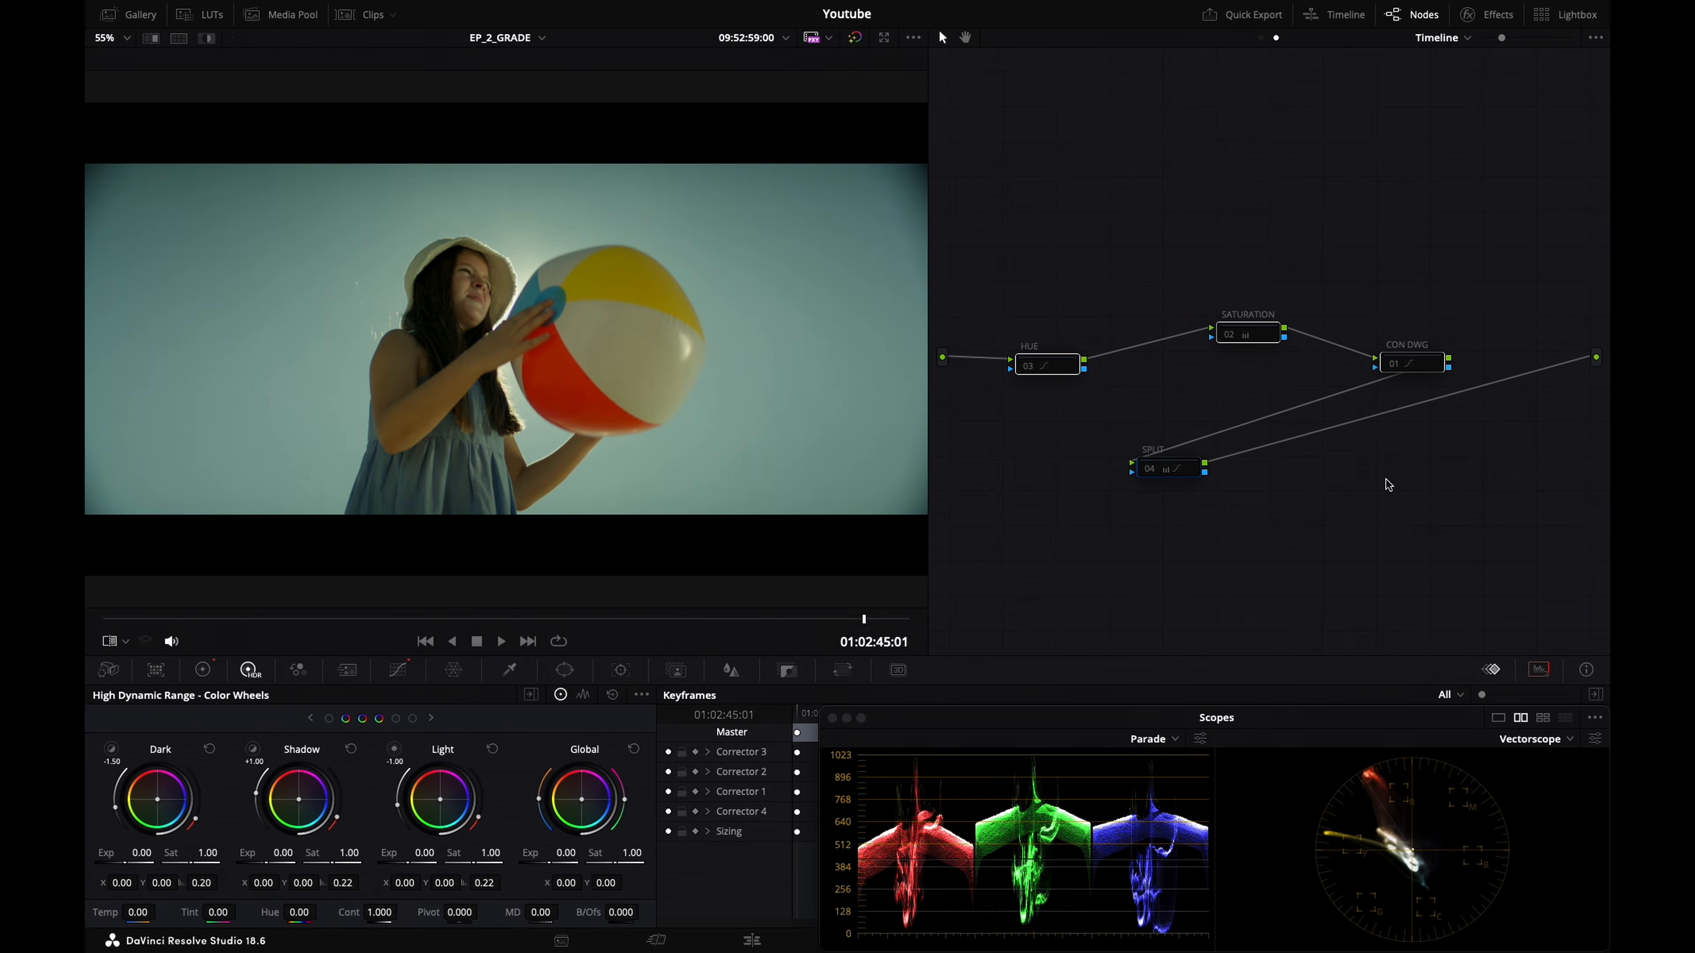
pyautogui.hotkey('alt', 'd')
pyautogui.hotkey('alt', 'd')
pyautogui.hotkey('alt', 'd')
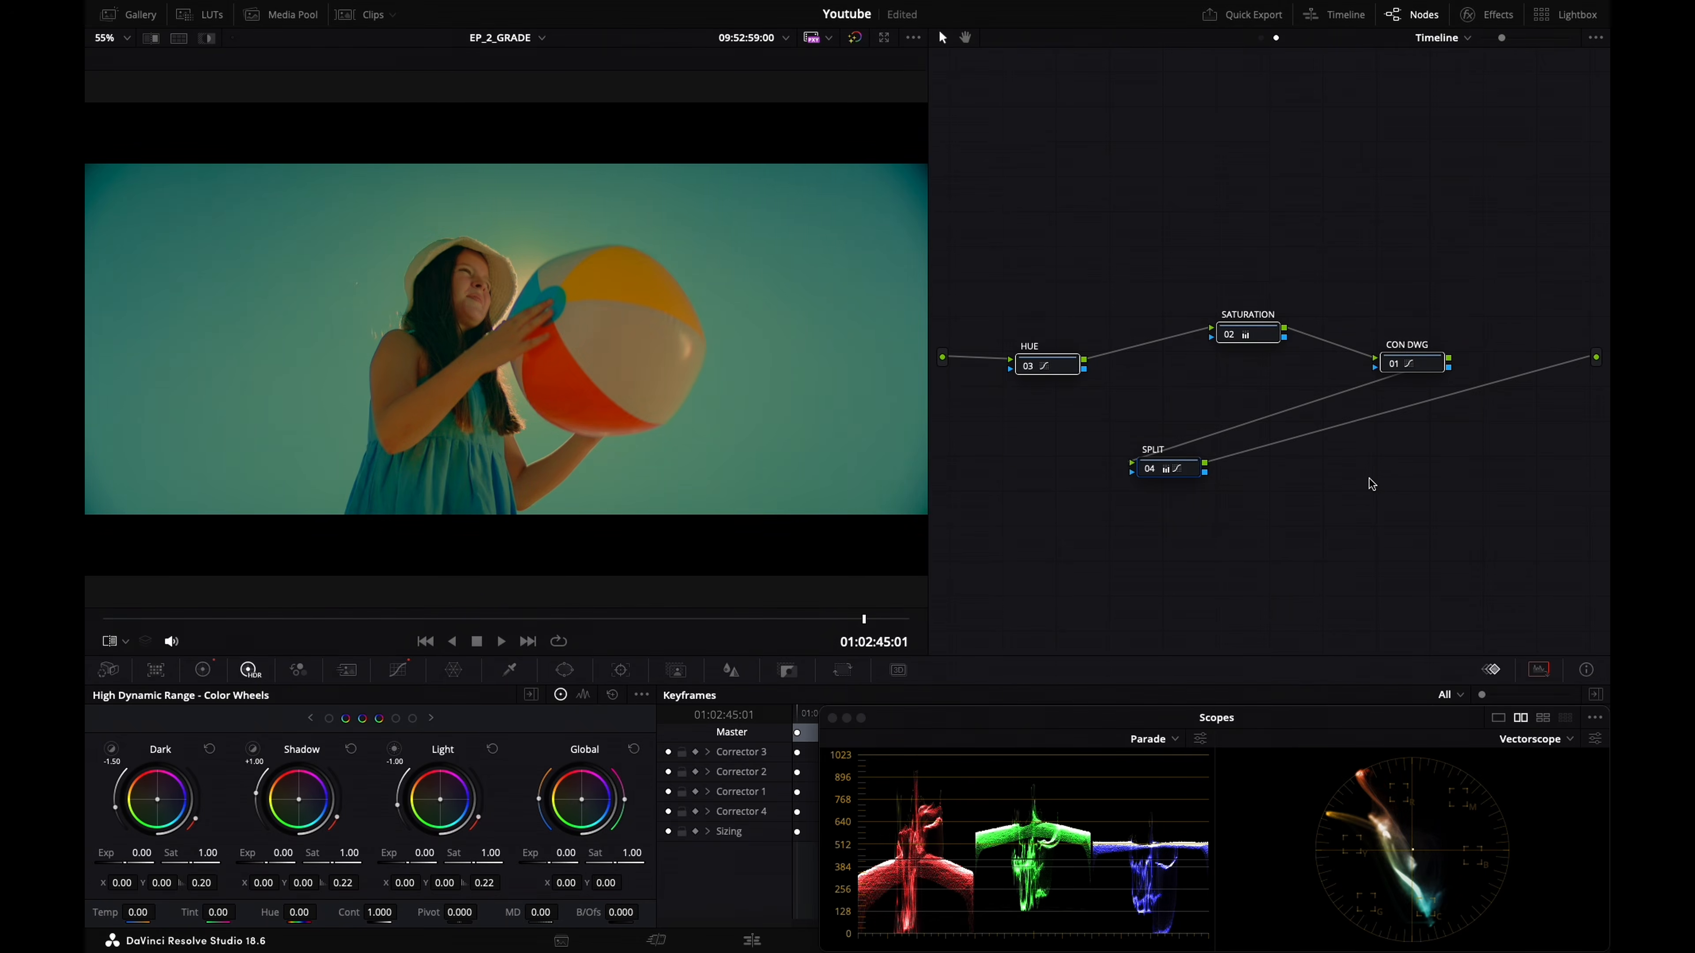
pyautogui.hotkey('alt', 'd')
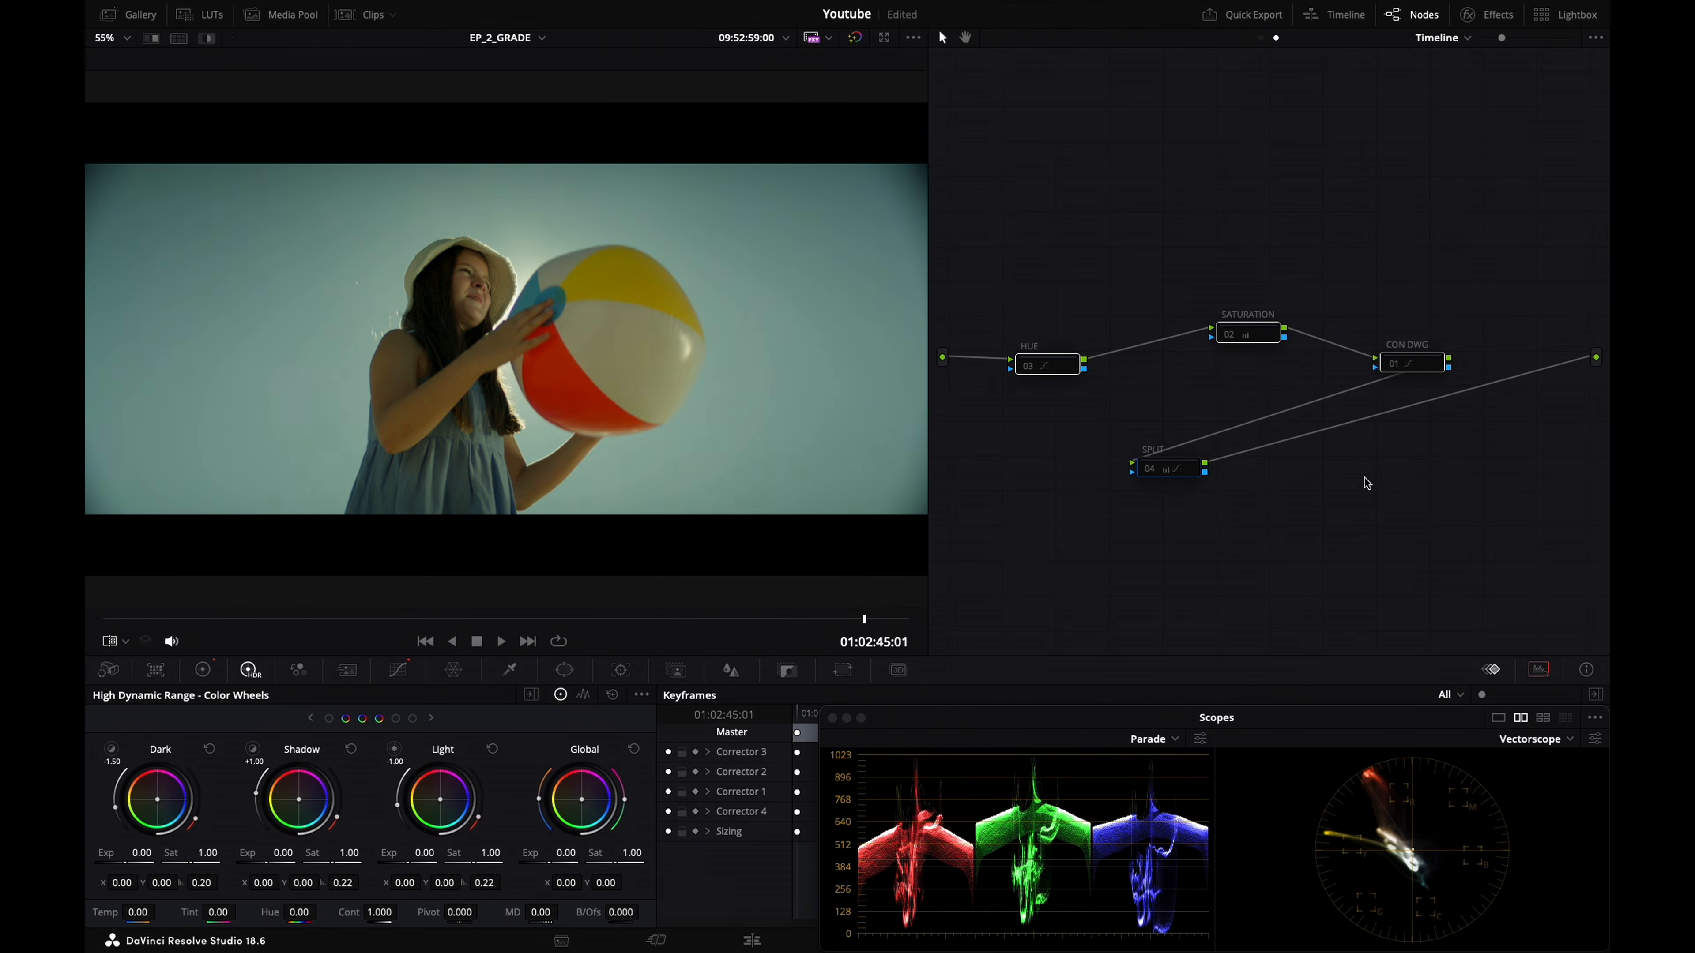
pyautogui.hotkey('alt', 'd')
# Compare the book clip with the look nodes bypassed and enabled, and against the three-men reference still
pyautogui.press('Up')
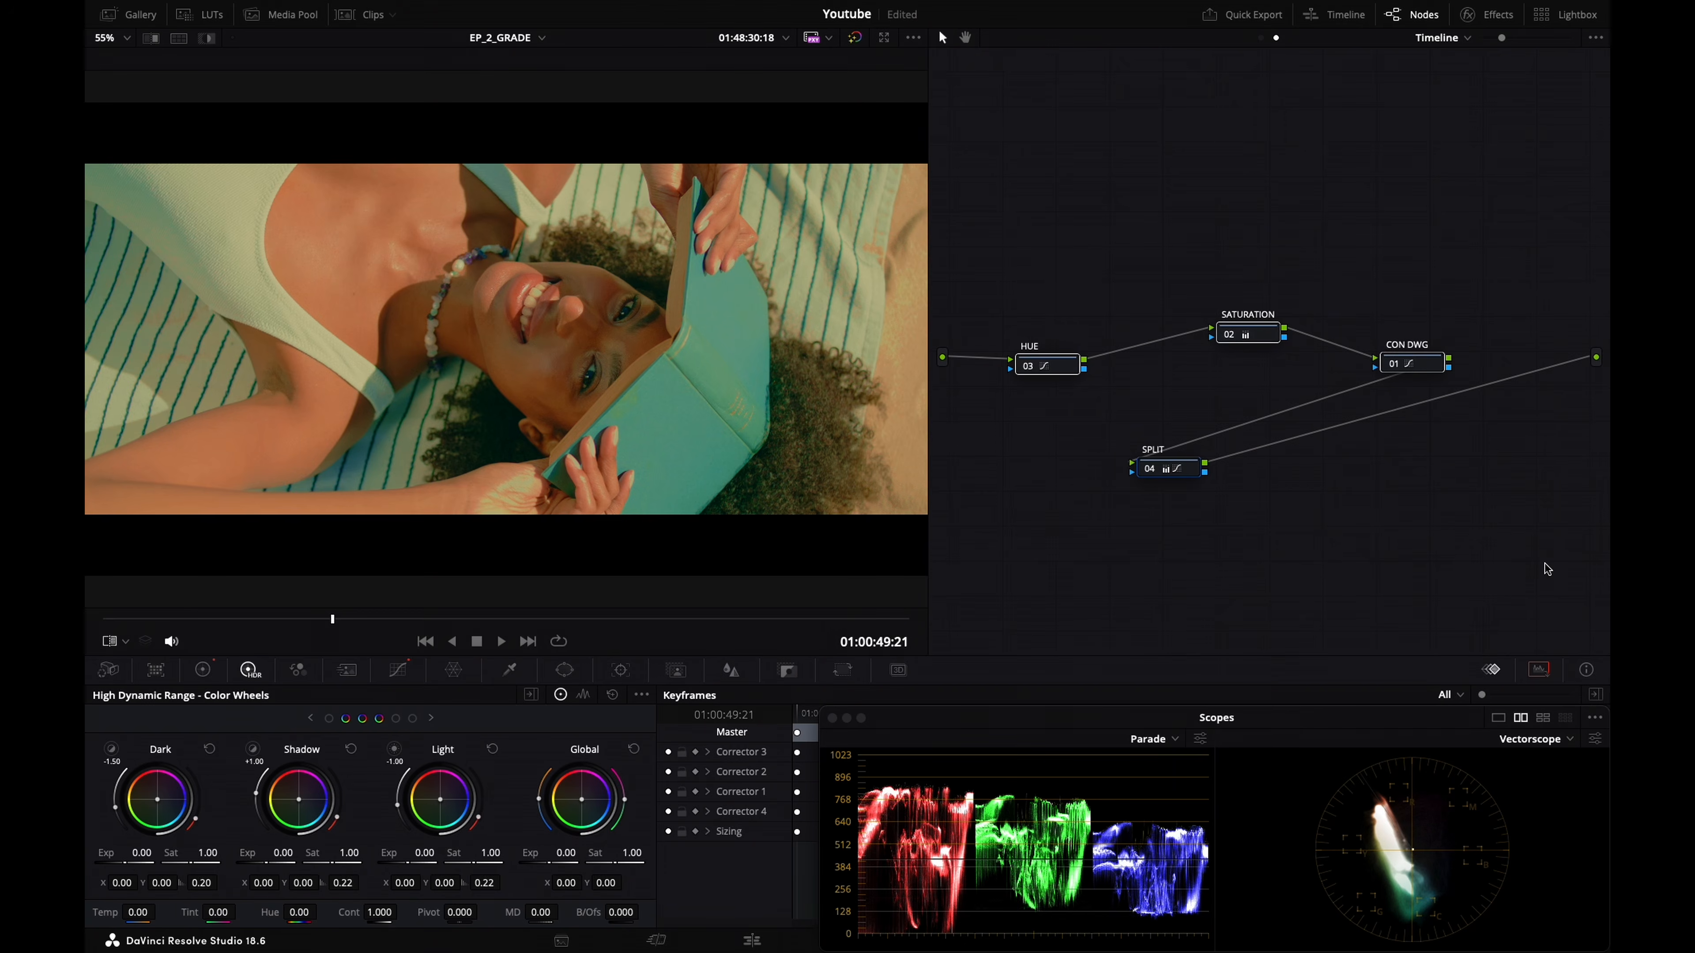
pyautogui.hotkey('alt', 'd')
pyautogui.hotkey('alt', 'd')
pyautogui.hotkey('alt', 'd')
pyautogui.hotkey('alt', 'd')
pyautogui.hotkey('ctrl', 'w')
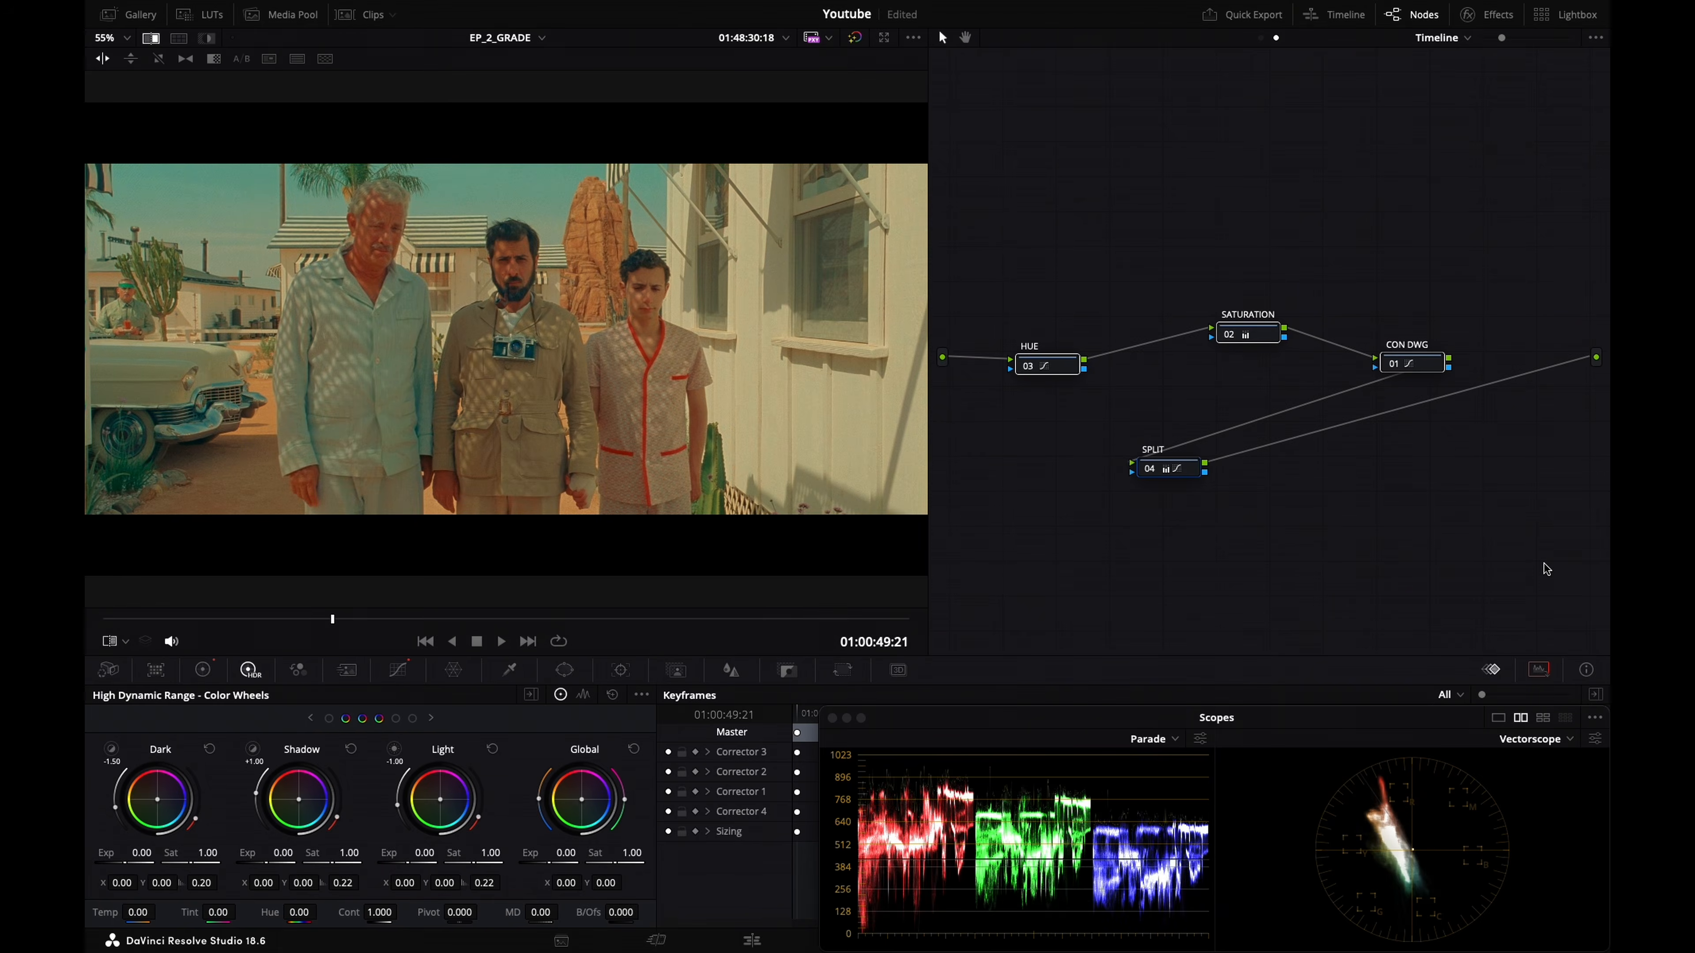
pyautogui.hotkey('ctrl', 'w')
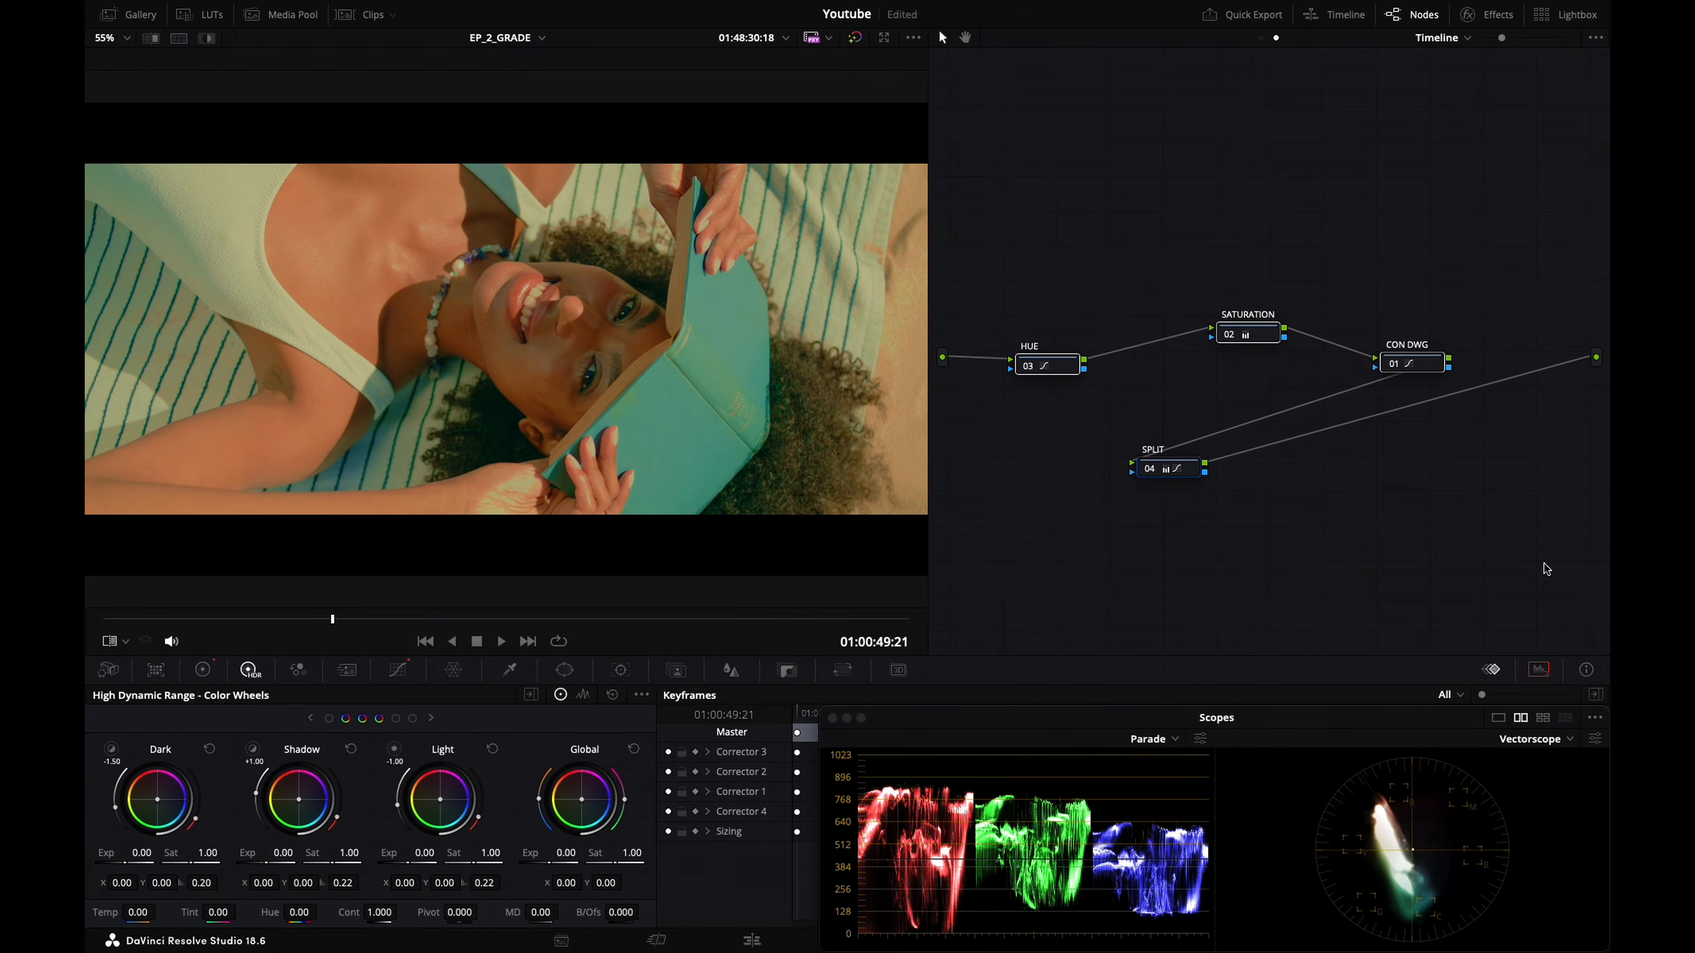
# Compare the sunbathing clip with the look nodes bypassed and enabled, and against the reference still, returning to the book clip
pyautogui.press('Down')
pyautogui.hotkey('alt', 'd')
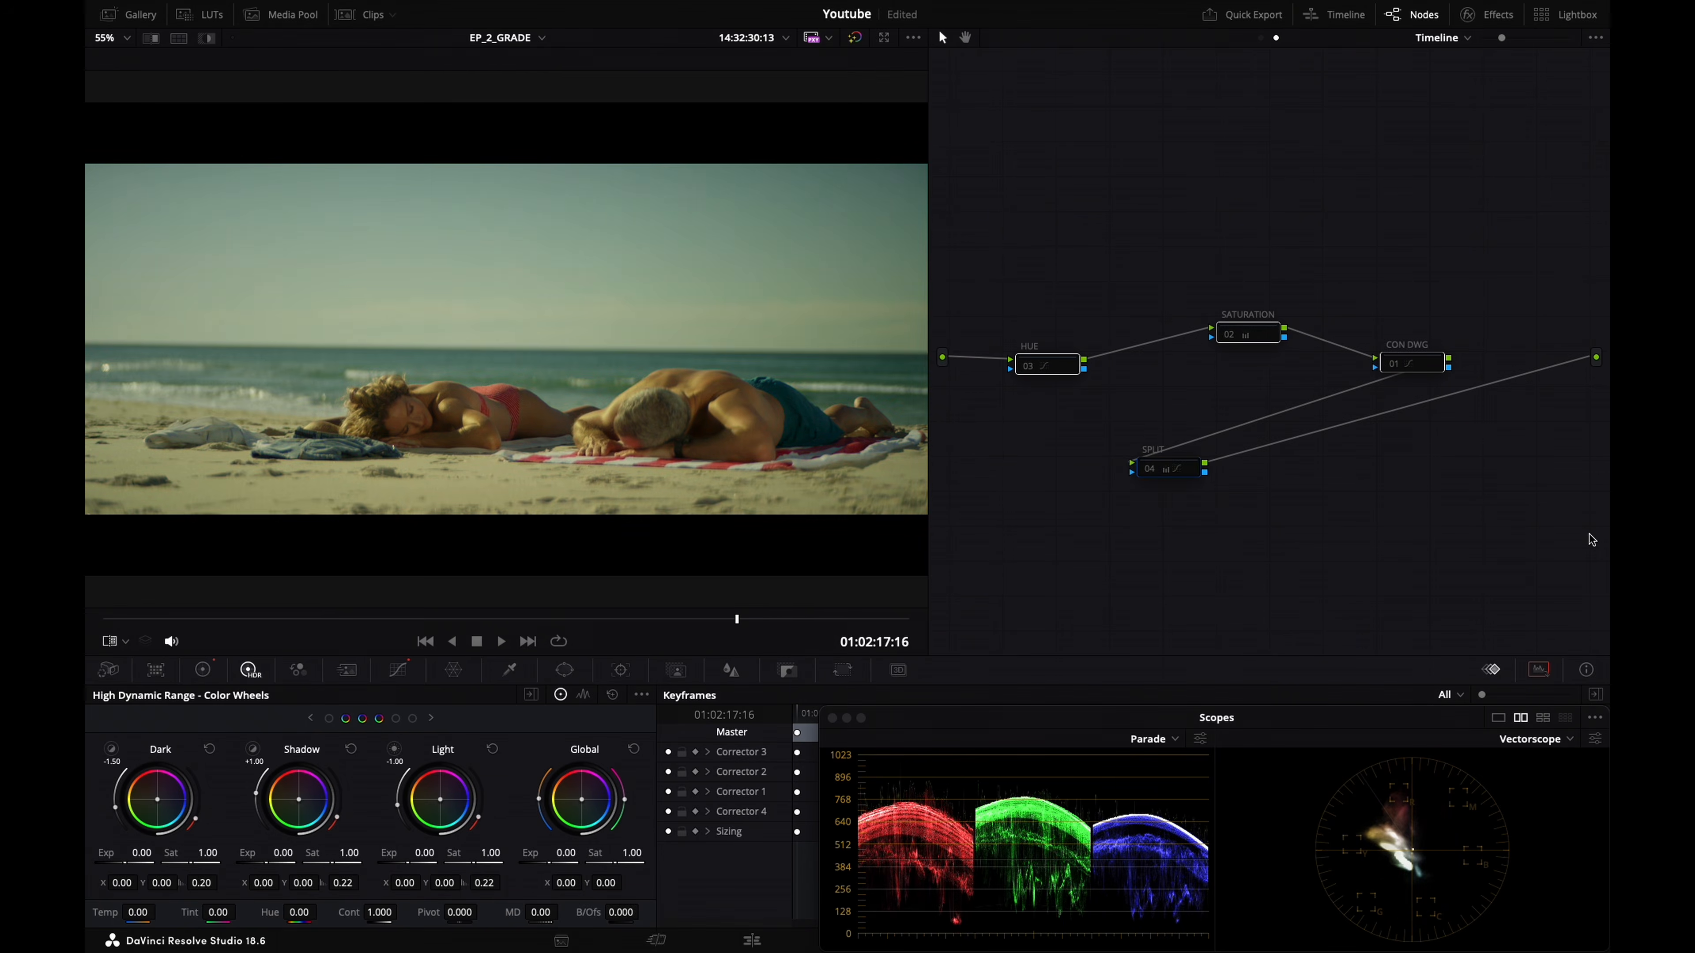
pyautogui.hotkey('alt', 'd')
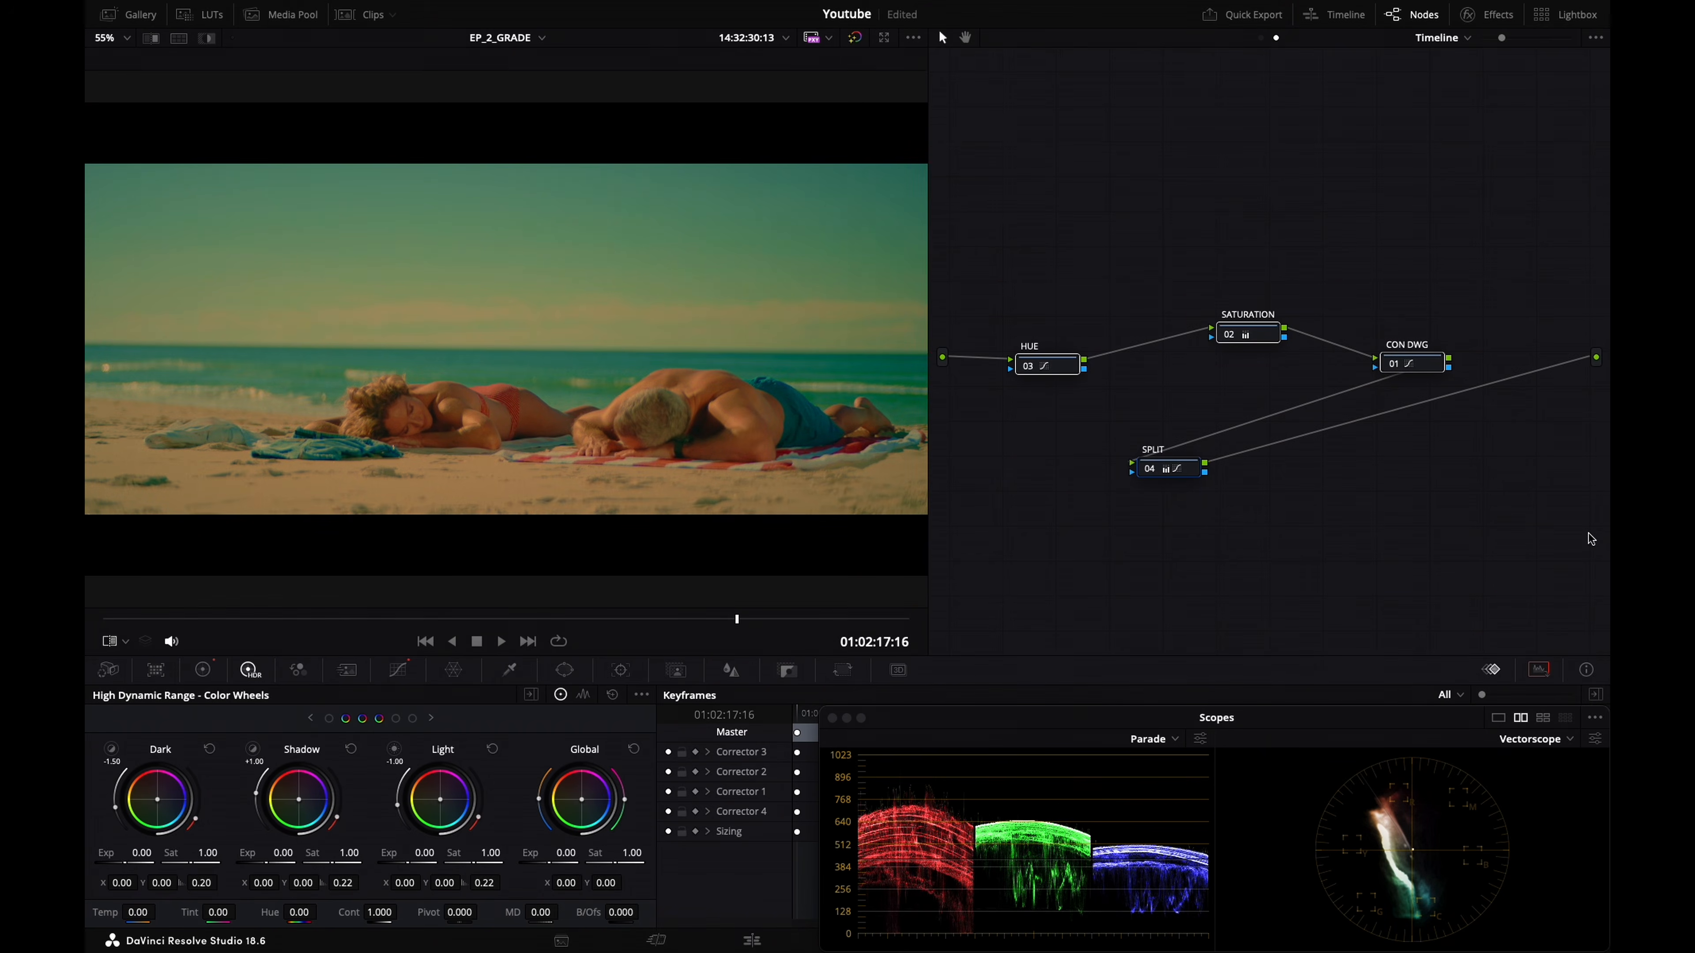
pyautogui.hotkey('ctrl', 'w')
pyautogui.hotkey('ctrl', 'w')
pyautogui.hotkey('ctrl', 'w')
pyautogui.hotkey('ctrl', 'w')
pyautogui.press('Up')
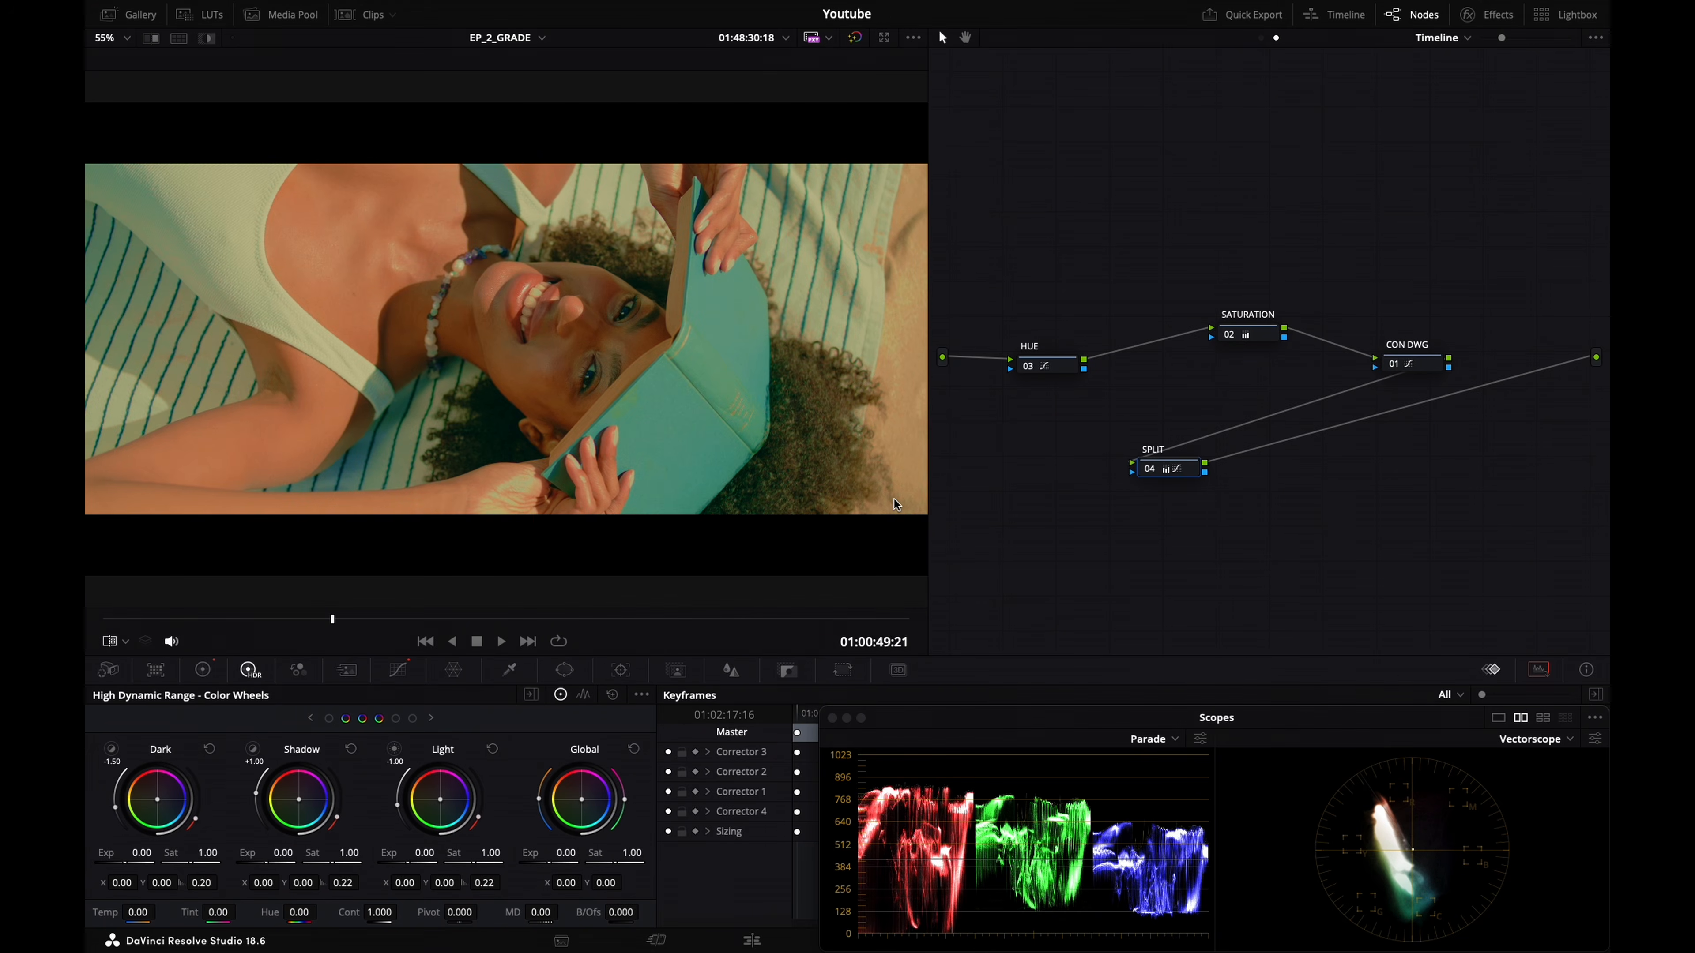
# Clean up the timeline node graph so the HUE, SATURATION, CON DWG and SPLIT nodes sit in one row
pyautogui.moveTo(1057, 360); pyautogui.dragTo(1115, 358)
pyautogui.rightClick(1158, 303)
pyautogui.click(1260, 441)
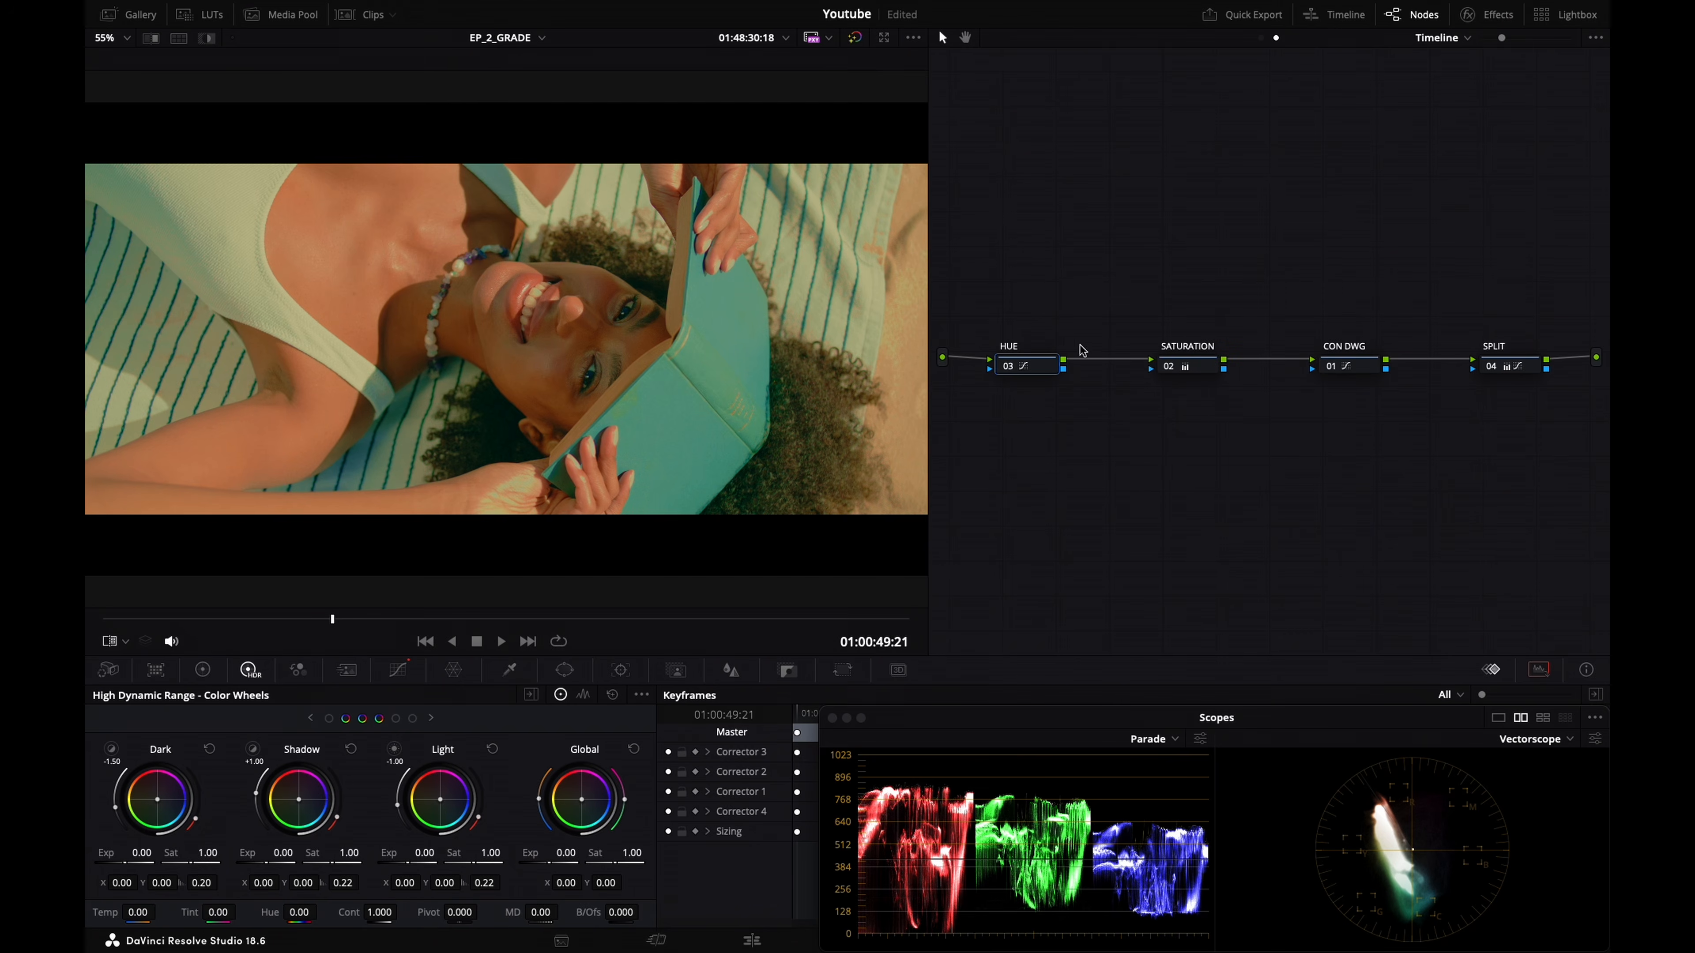
# Add three serial nodes ahead of HUE, in a separate row above the look nodes
pyautogui.hotkey('alt', 's')
pyautogui.moveTo(1055, 427); pyautogui.dragTo(1087, 212)
pyautogui.hotkey('alt', 's')
pyautogui.hotkey('alt', 's')
pyautogui.click(1078, 215)
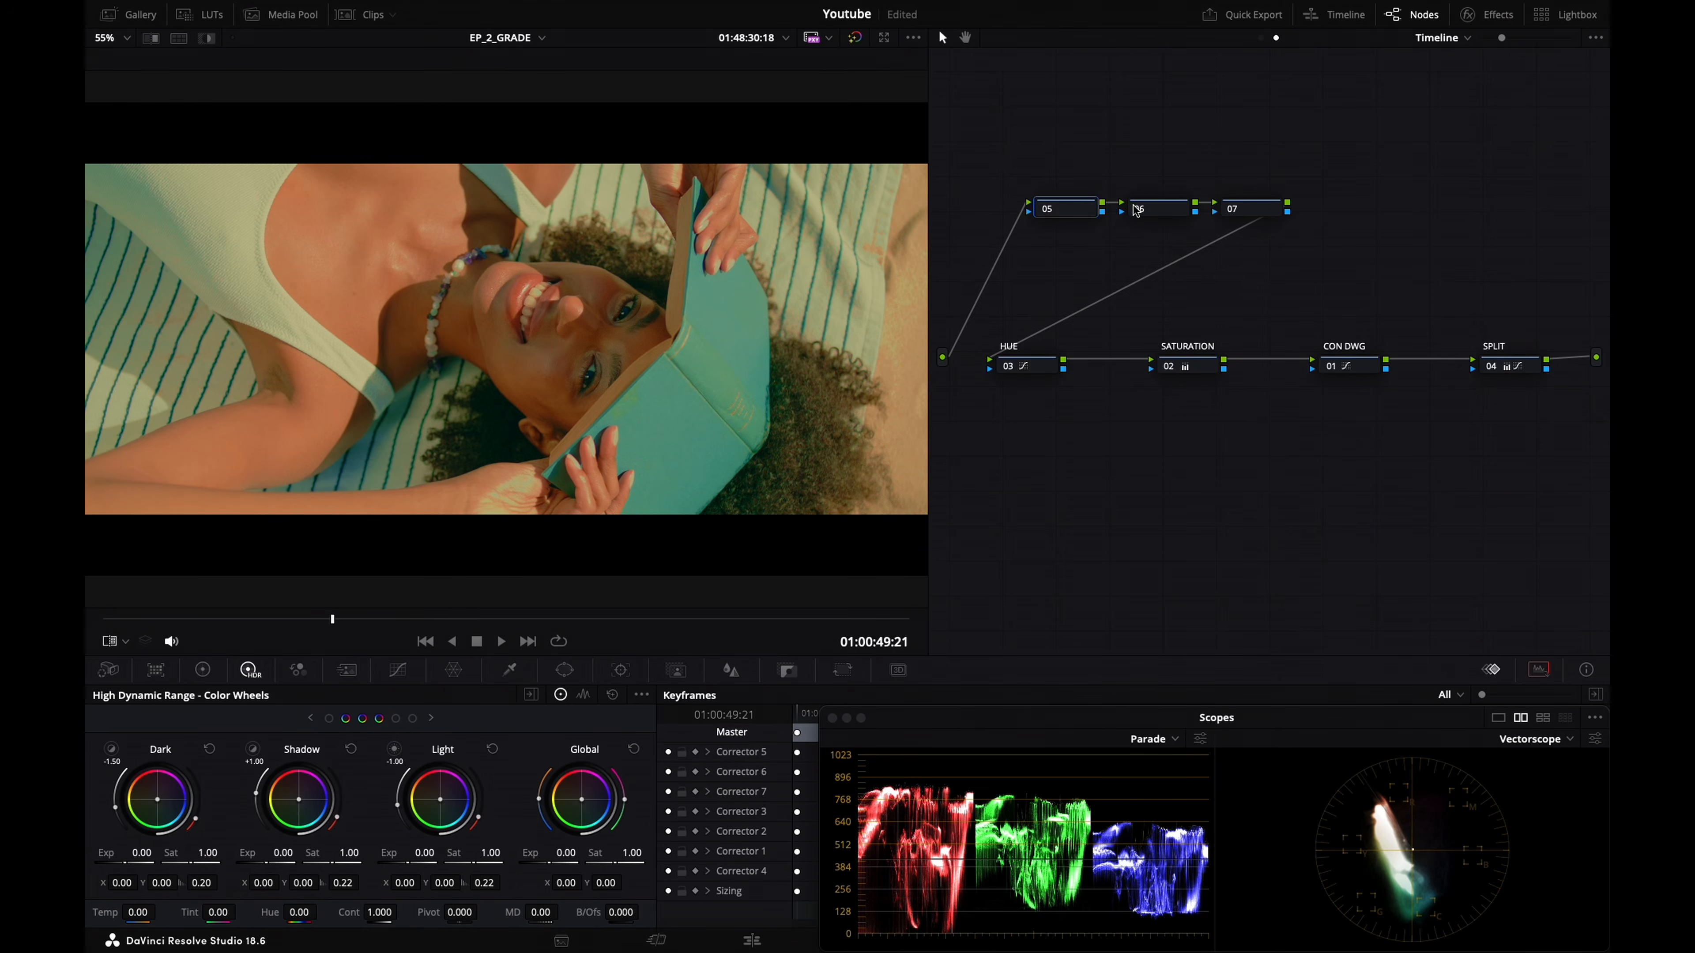
# Lower the midtone detail of the first new node to -50.53, compare it bypassed and enabled, and label it MD
pyautogui.hotkey('alt', 'z')
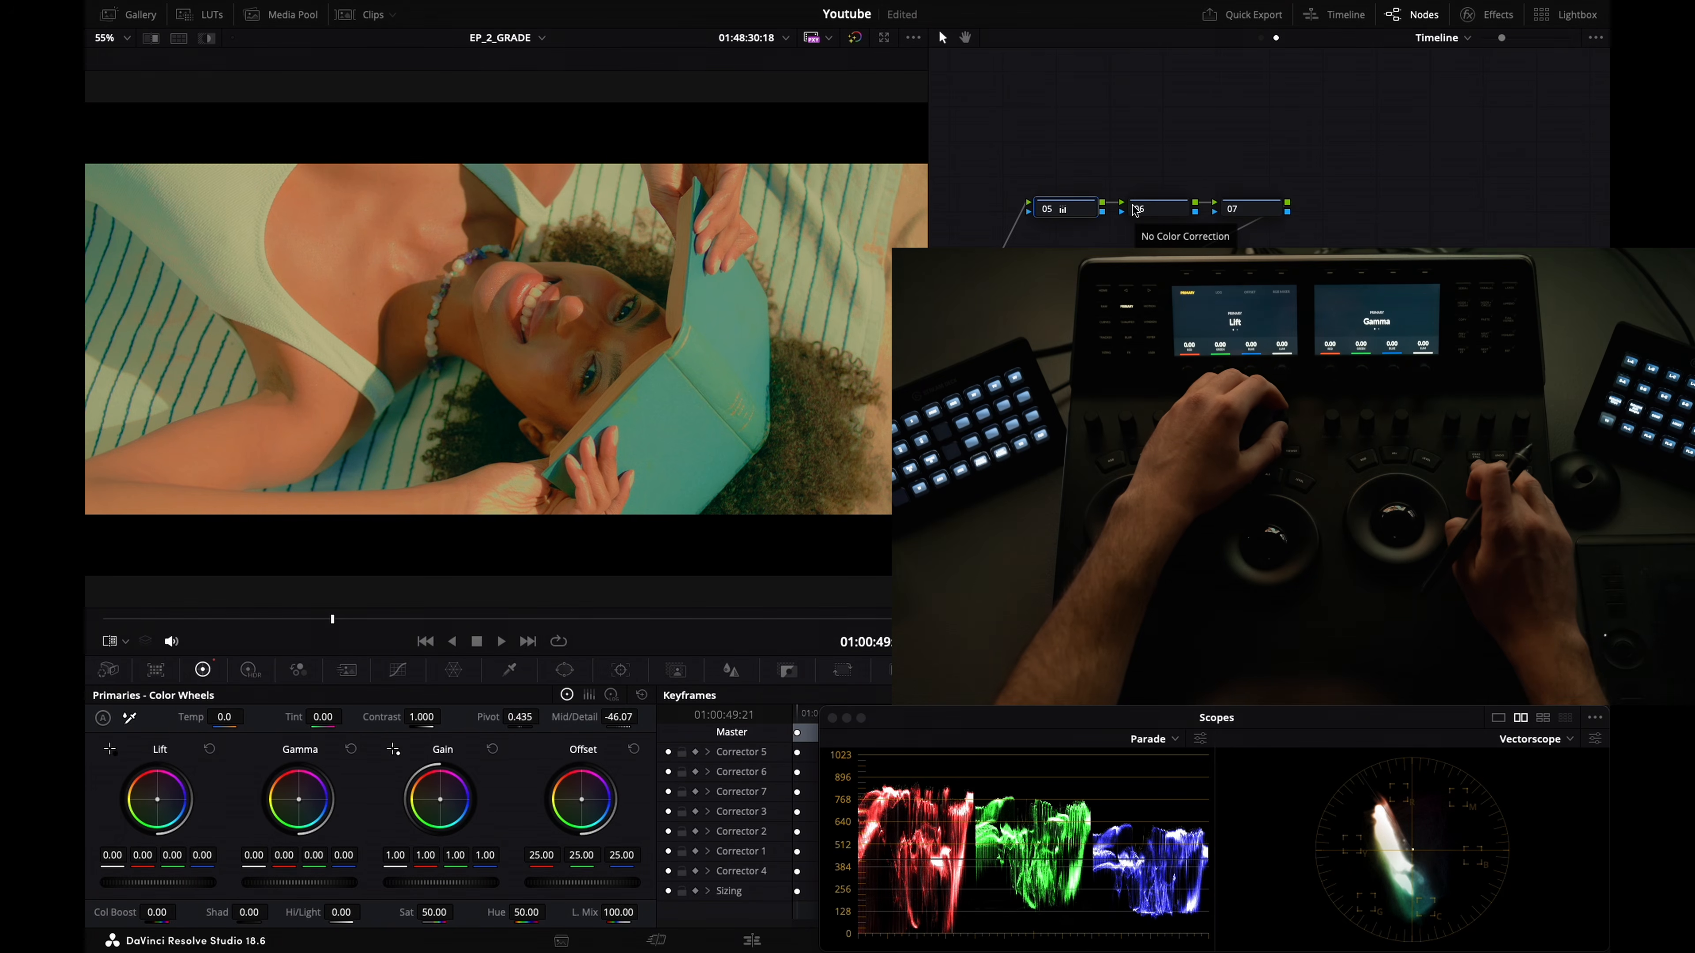
pyautogui.press('super+d')
pyautogui.press('super+d')
pyautogui.press('super+d')
pyautogui.press('super+d')
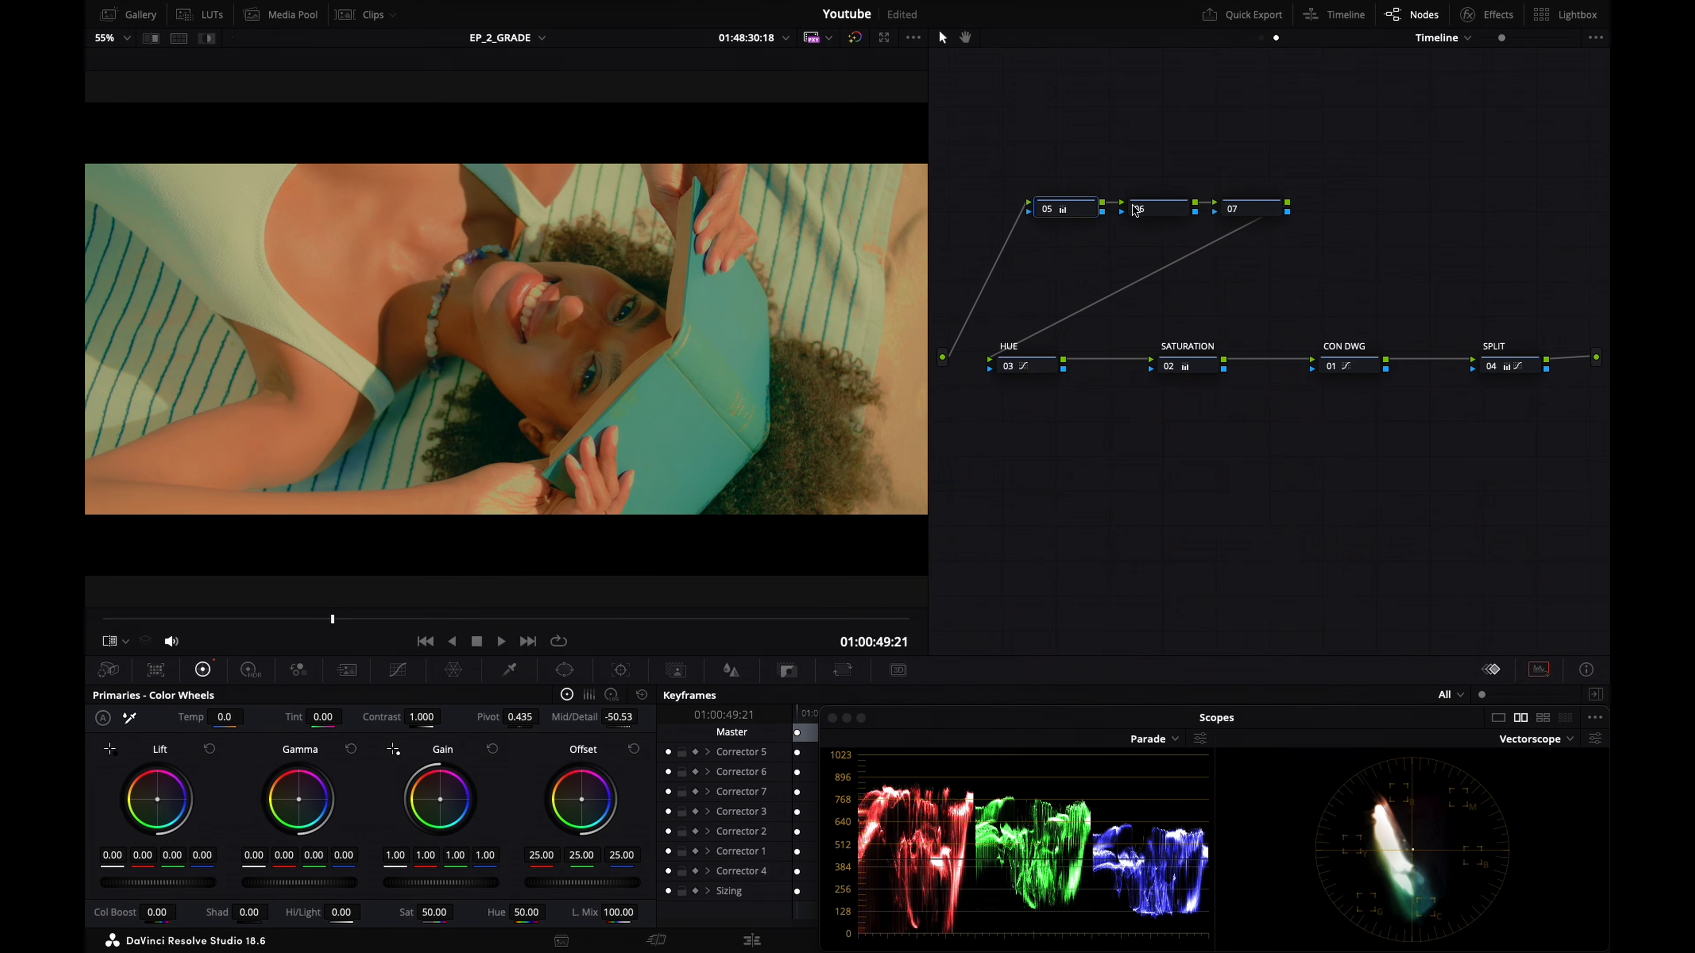
pyautogui.write('MD')
# Soften the second new node with a 0.55 blur radius and sharpen the third with a 0.46 radius
pyautogui.click(1135, 211)
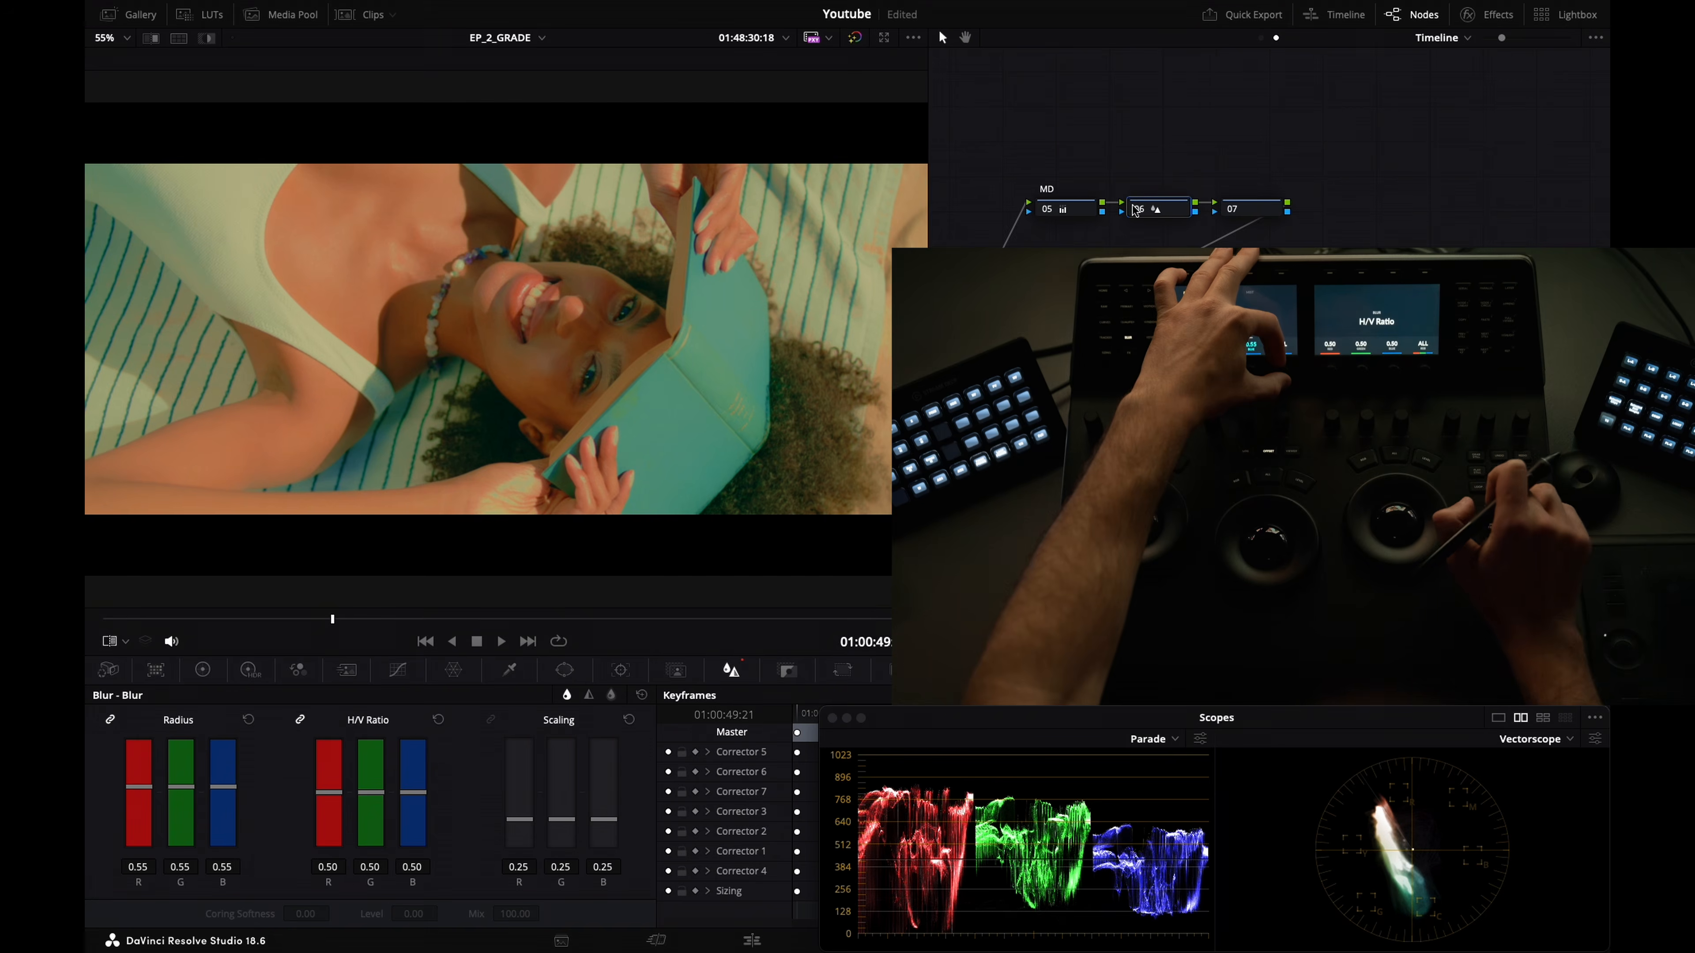
pyautogui.hotkey('alt', 'shift', "'")
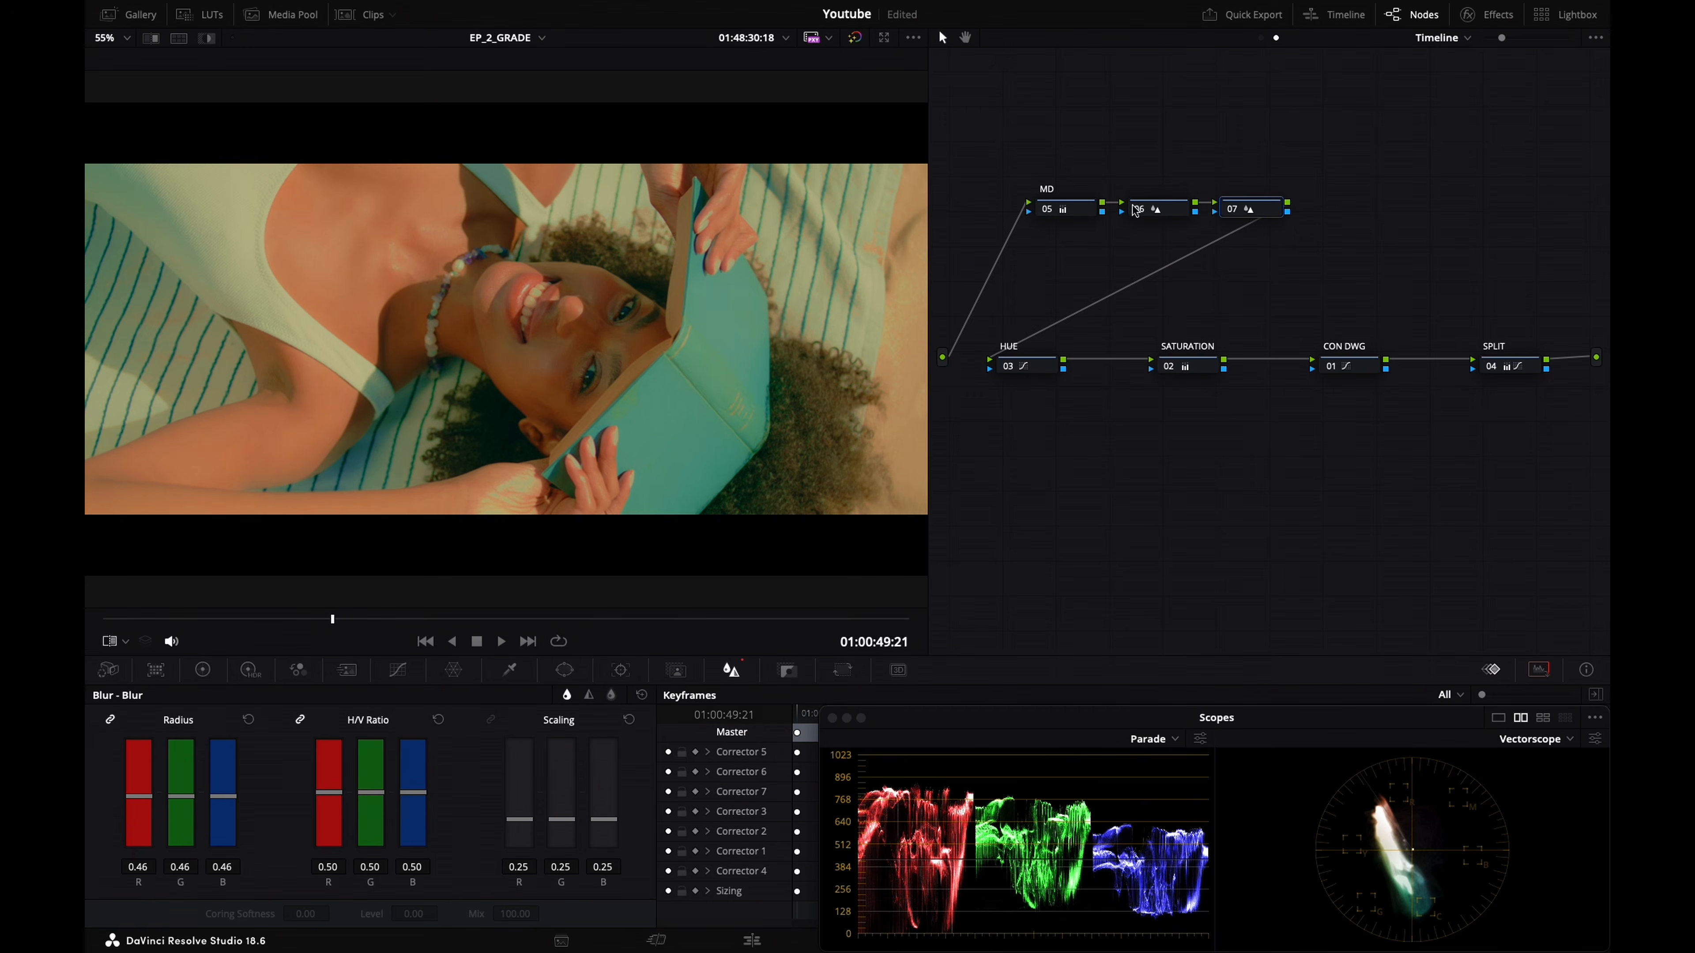
# Add a GRAIN node with Film Grain, using the 35mm 400T preset with grain strength raised to 0.582
pyautogui.hotkey('alt', 's')
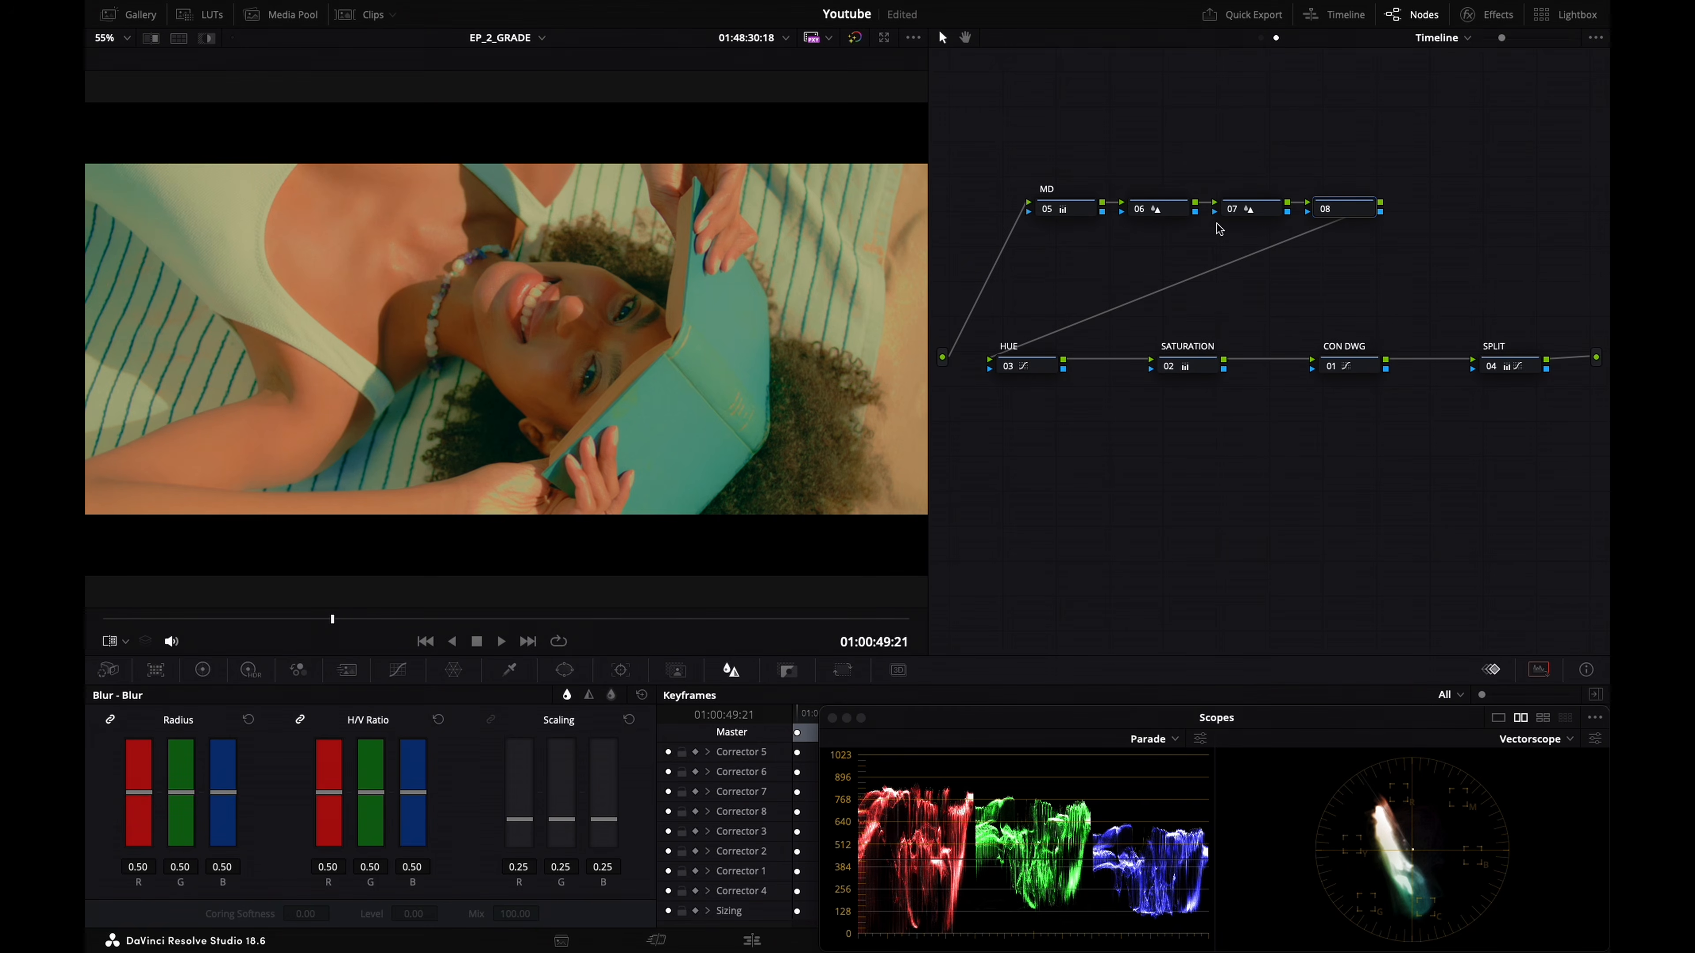
pyautogui.click(1488, 14)
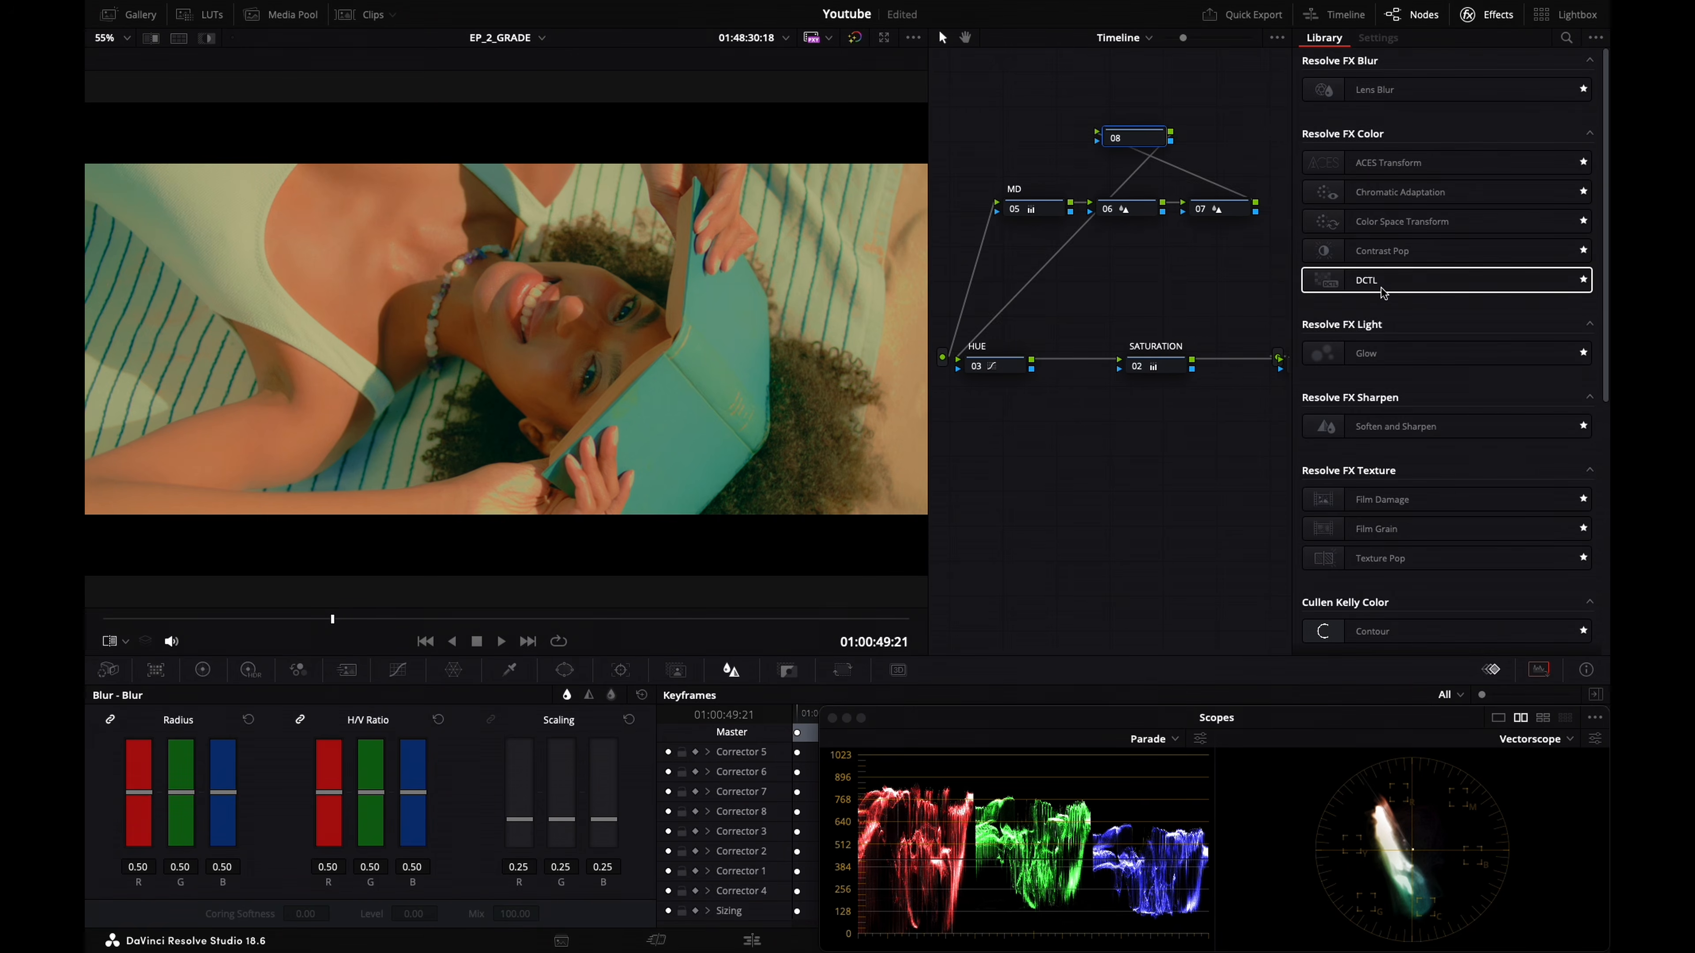
pyautogui.moveTo(1381, 528); pyautogui.dragTo(1135, 136)
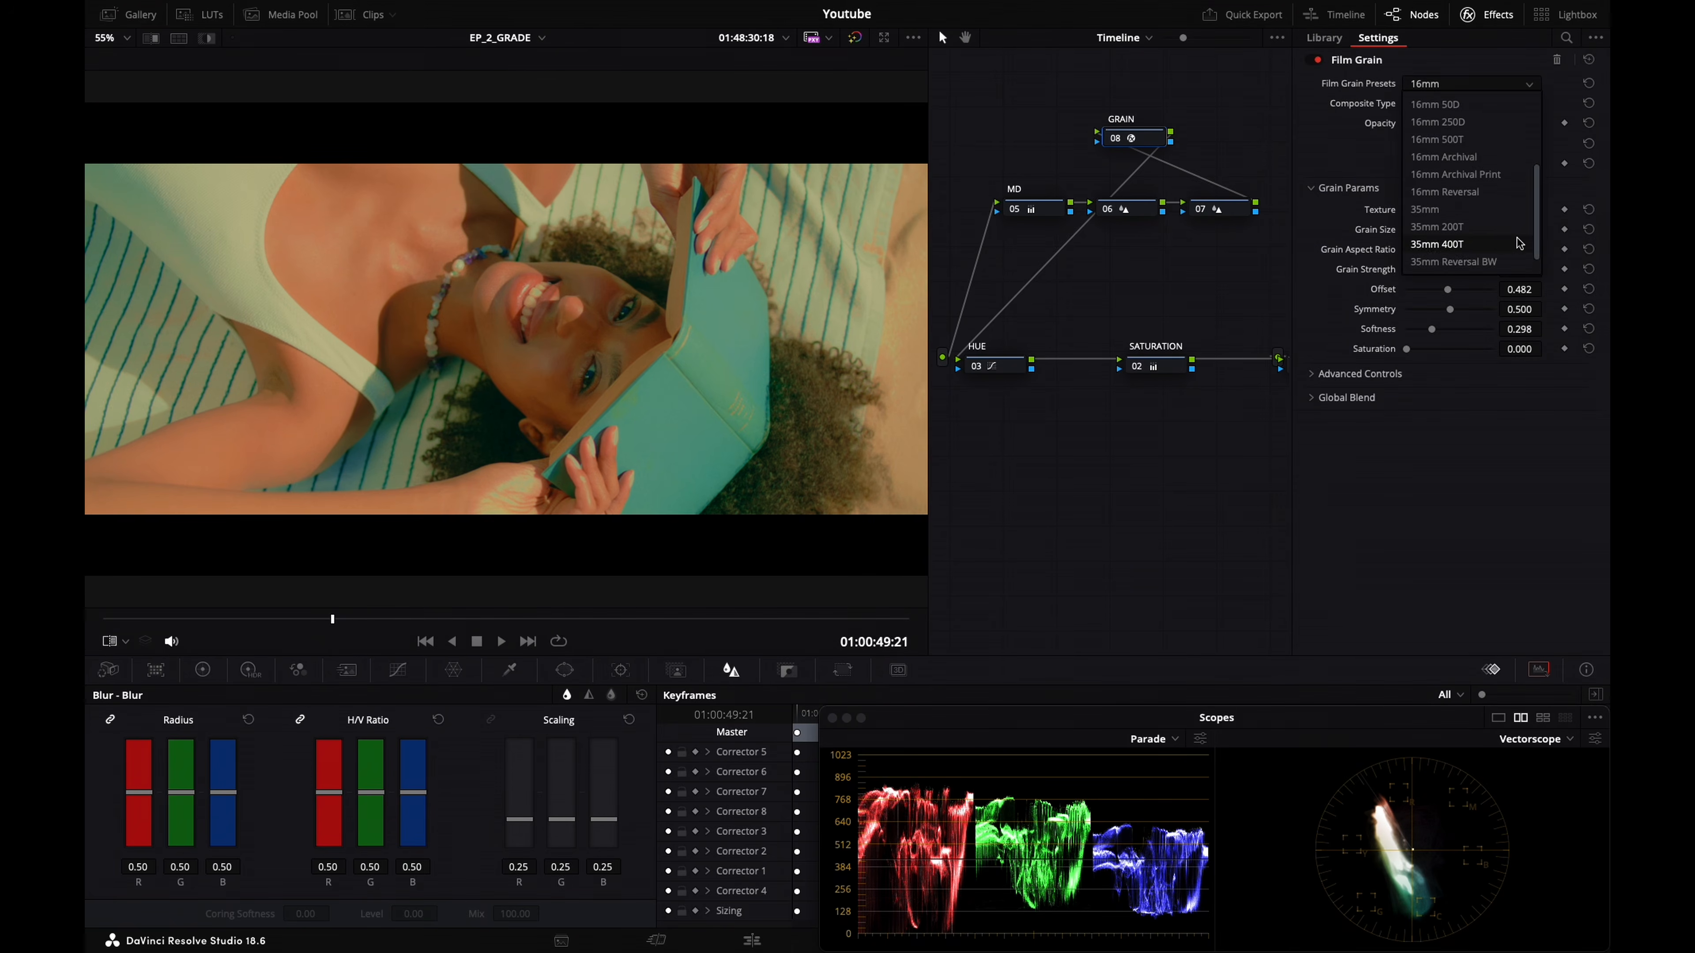
pyautogui.click(1498, 242)
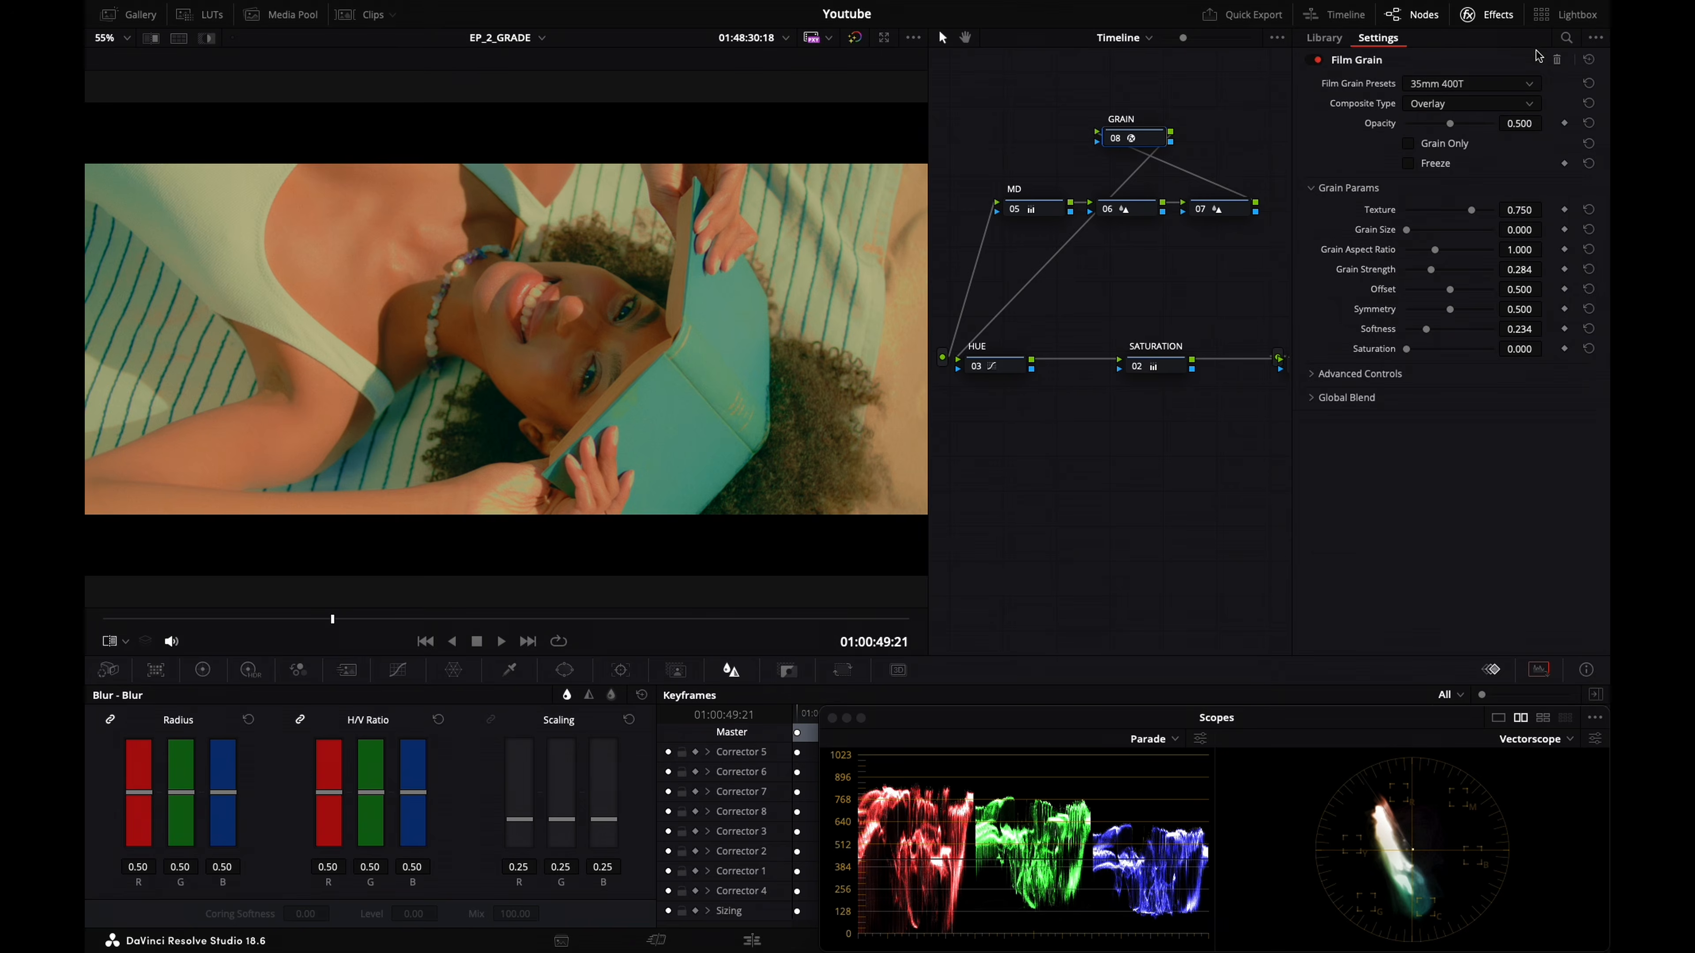
pyautogui.click(1497, 21)
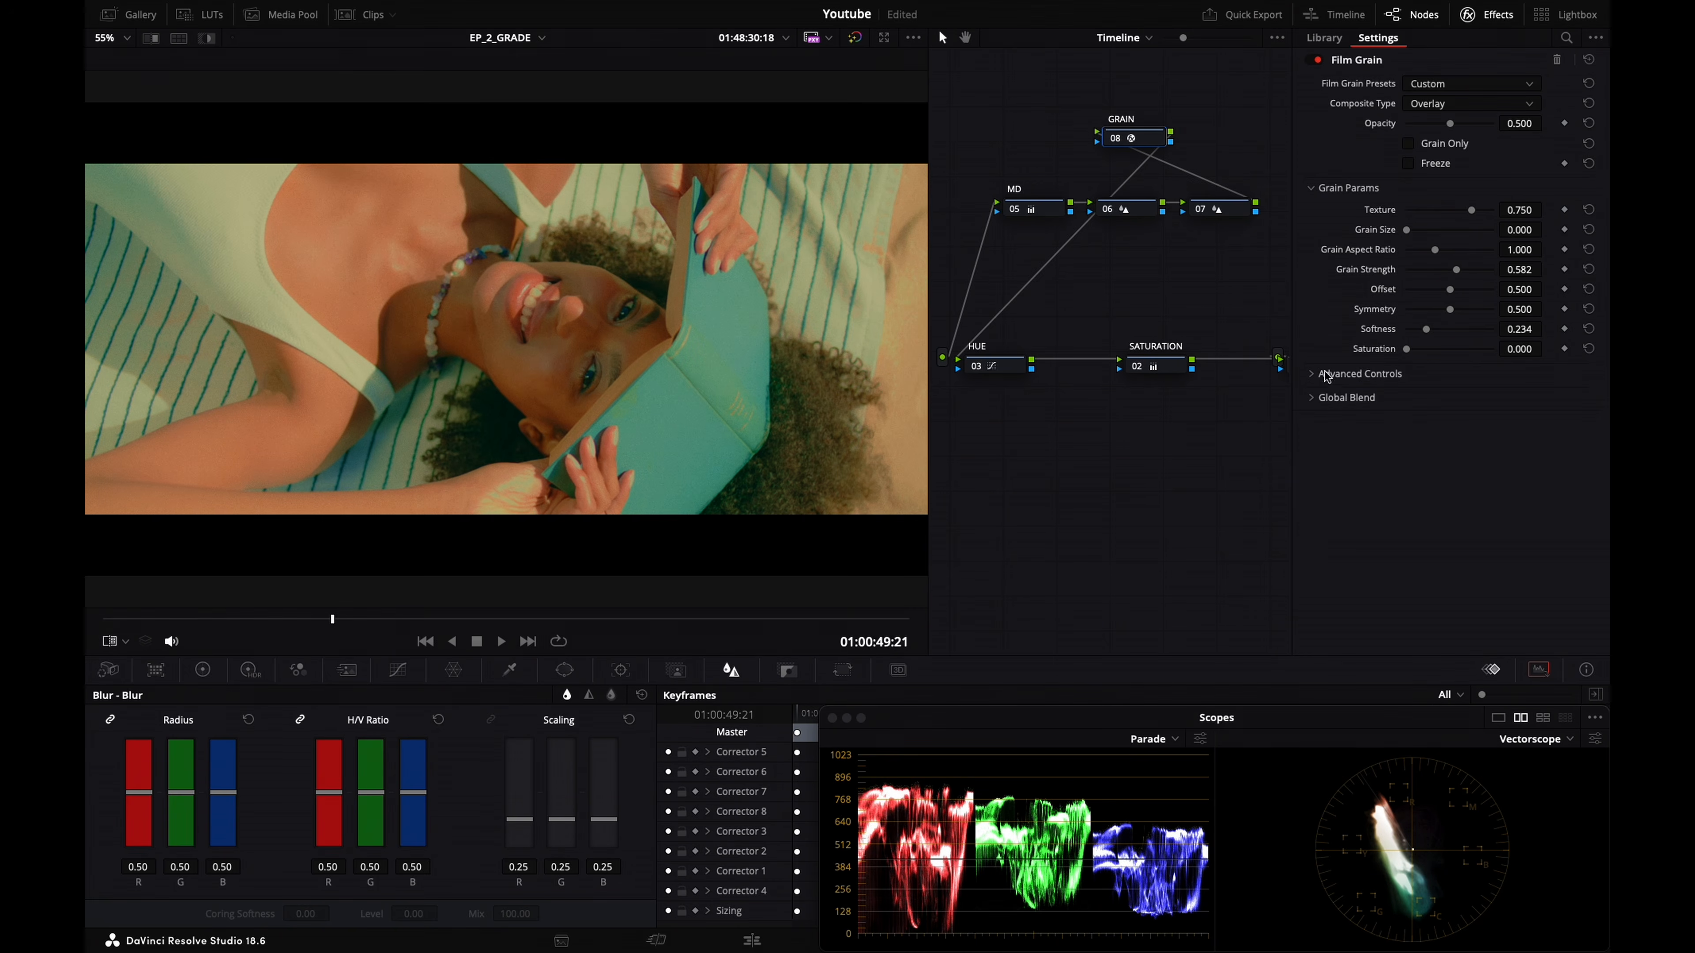
pyautogui.click(1493, 15)
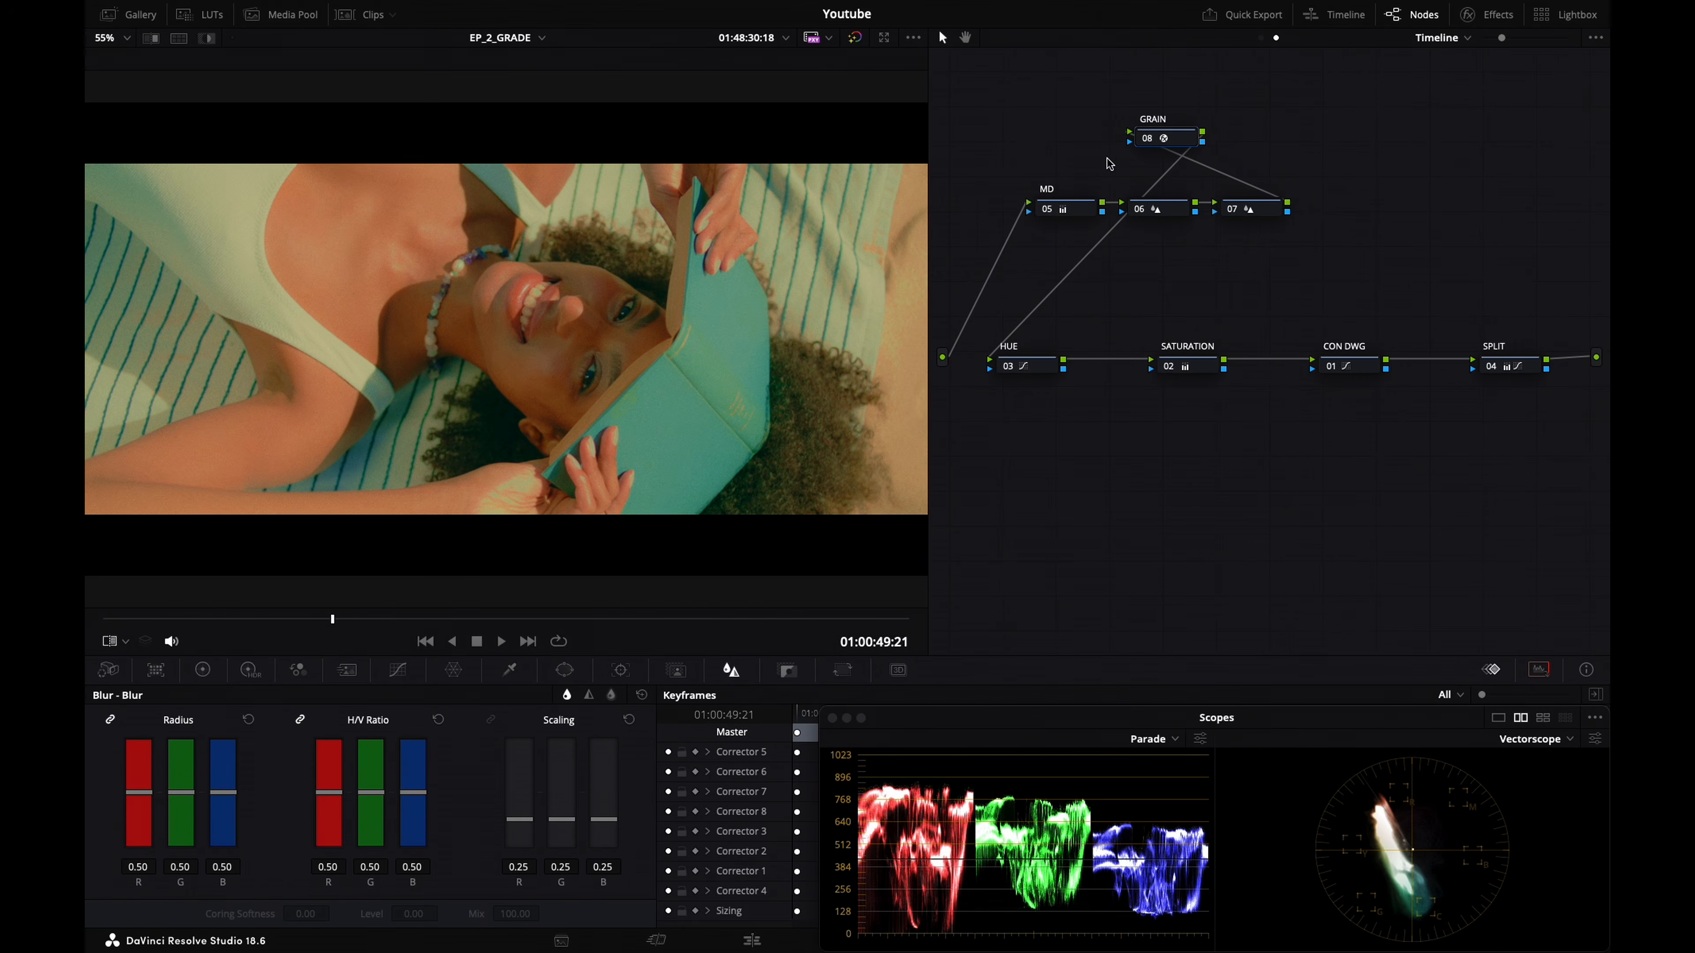
# Combine all timeline nodes into one compound node, move it to the upper middle of the graph and label it LOOK
pyautogui.moveTo(1025, 82); pyautogui.dragTo(1575, 448)
pyautogui.rightClick(1512, 374)
pyautogui.click(1558, 613)
pyautogui.moveTo(1536, 377); pyautogui.dragTo(1258, 217)
pyautogui.write('LOOK')
pyautogui.press('Return')
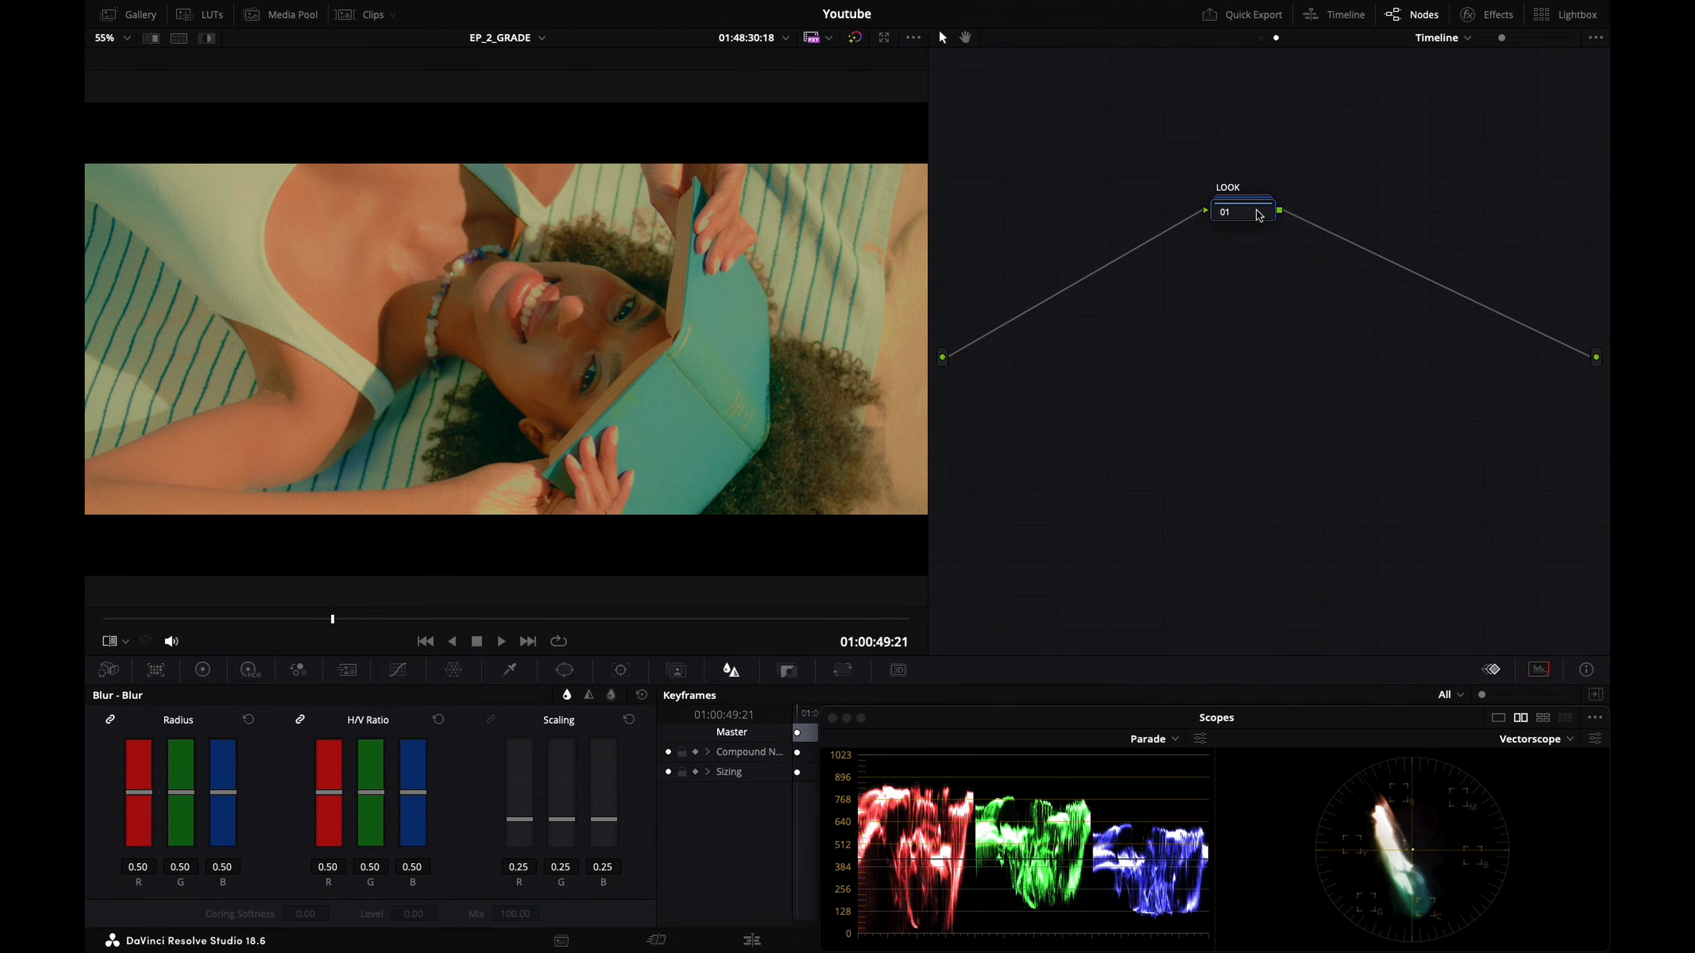
# Compare the book clip and the sunbathing clip with the LOOK node bypassed and enabled
pyautogui.hotkey('ctrl', 'd')
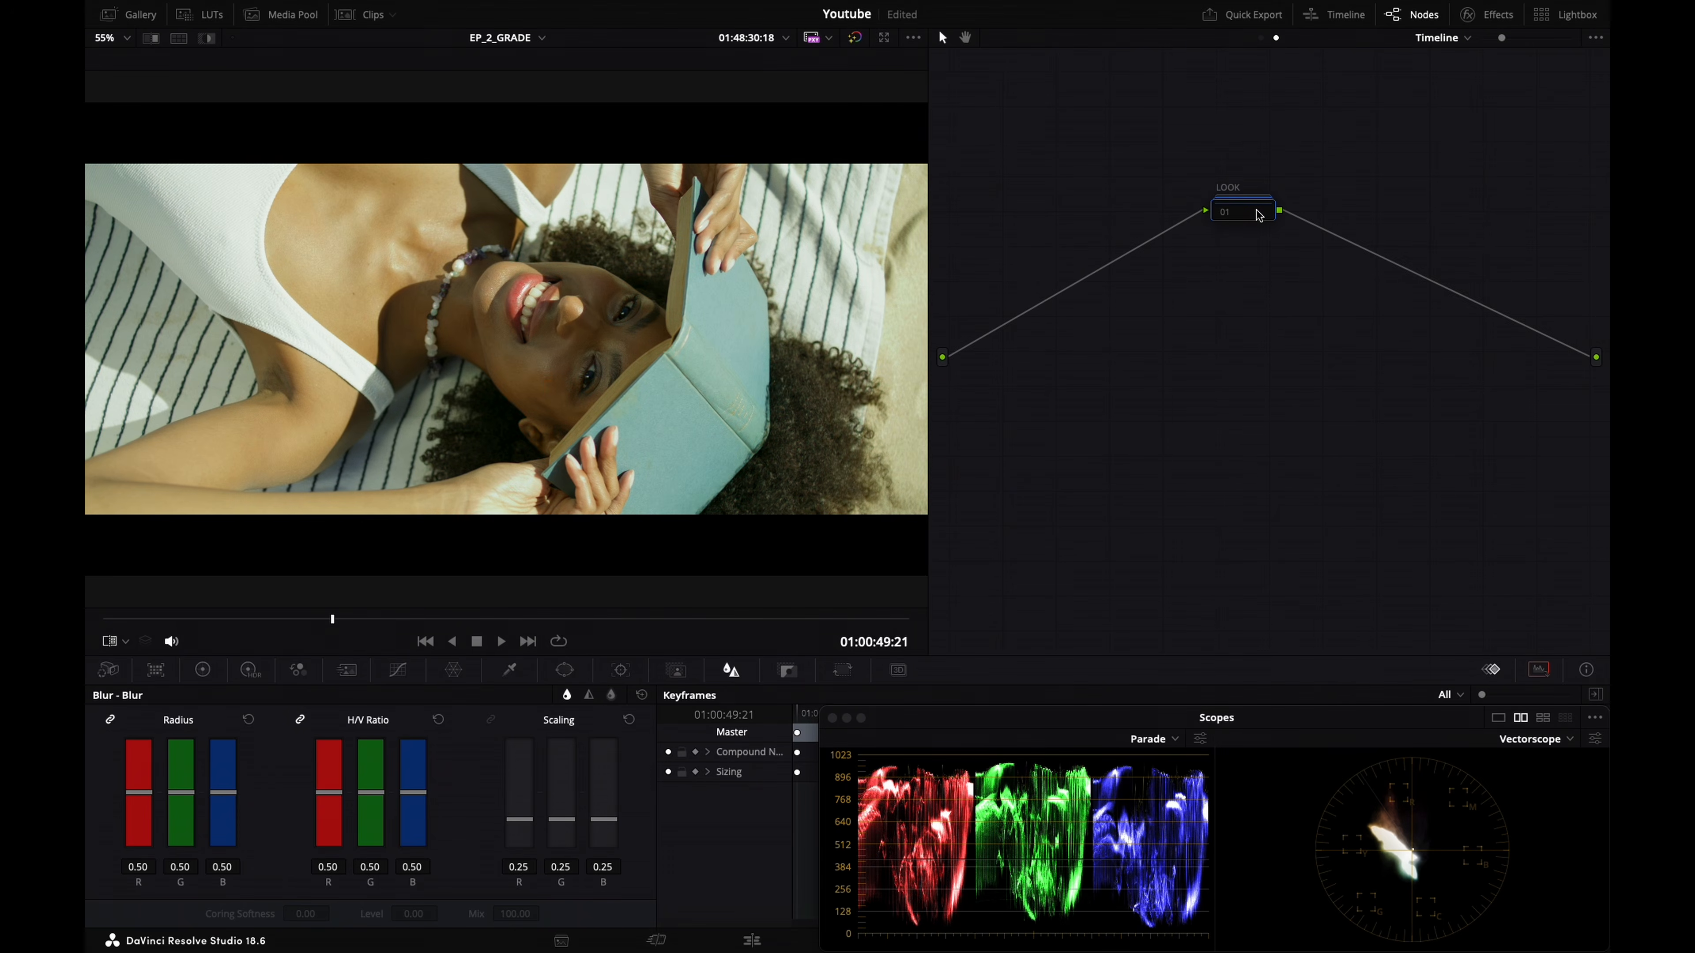
pyautogui.hotkey('ctrl', 'd')
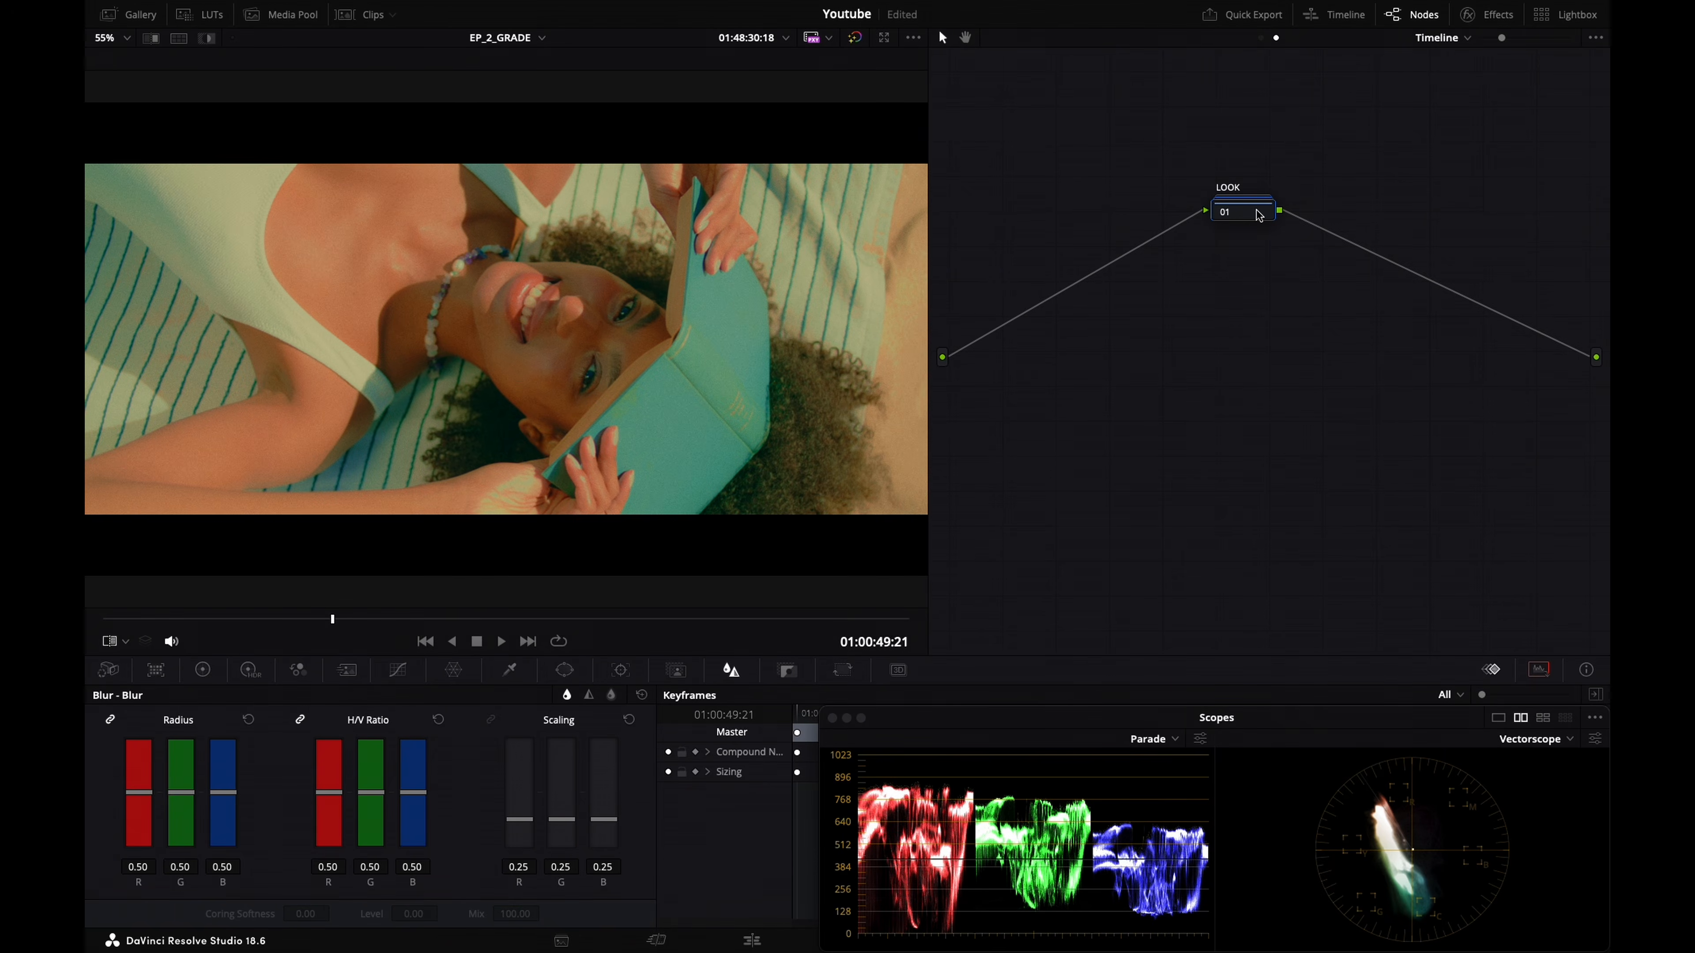
pyautogui.press('Down')
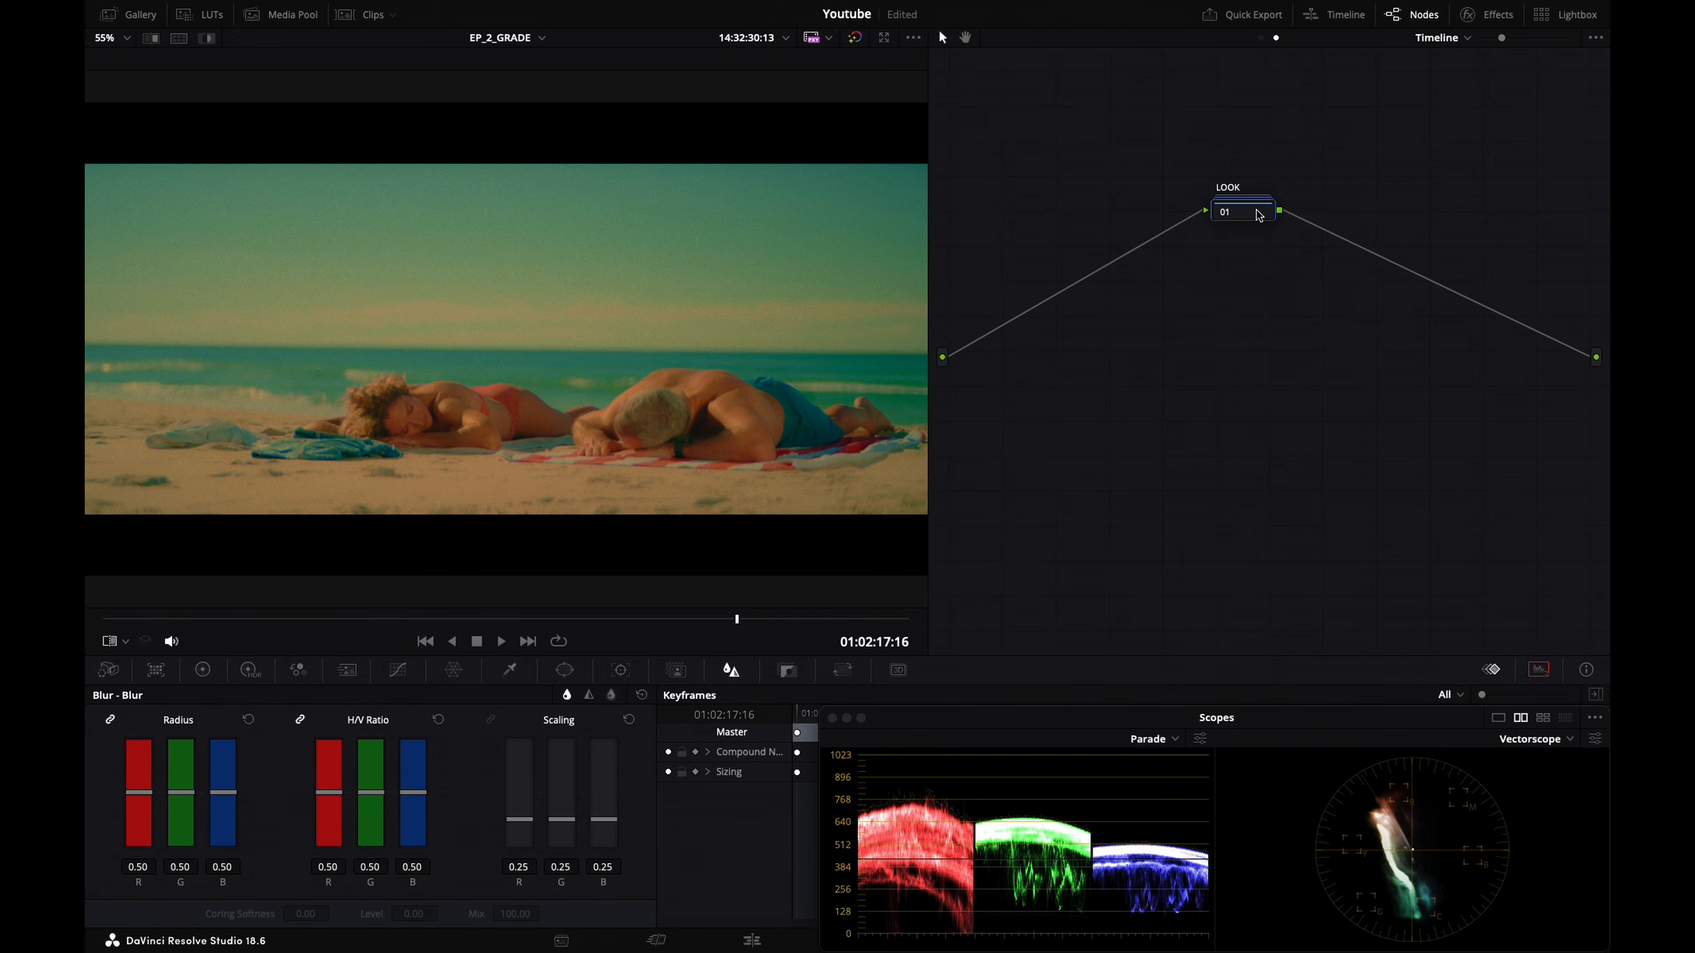
pyautogui.hotkey('ctrl', 'd')
pyautogui.hotkey('ctrl', 'd')
pyautogui.hotkey('ctrl', 'd')
pyautogui.hotkey('ctrl', 'd')
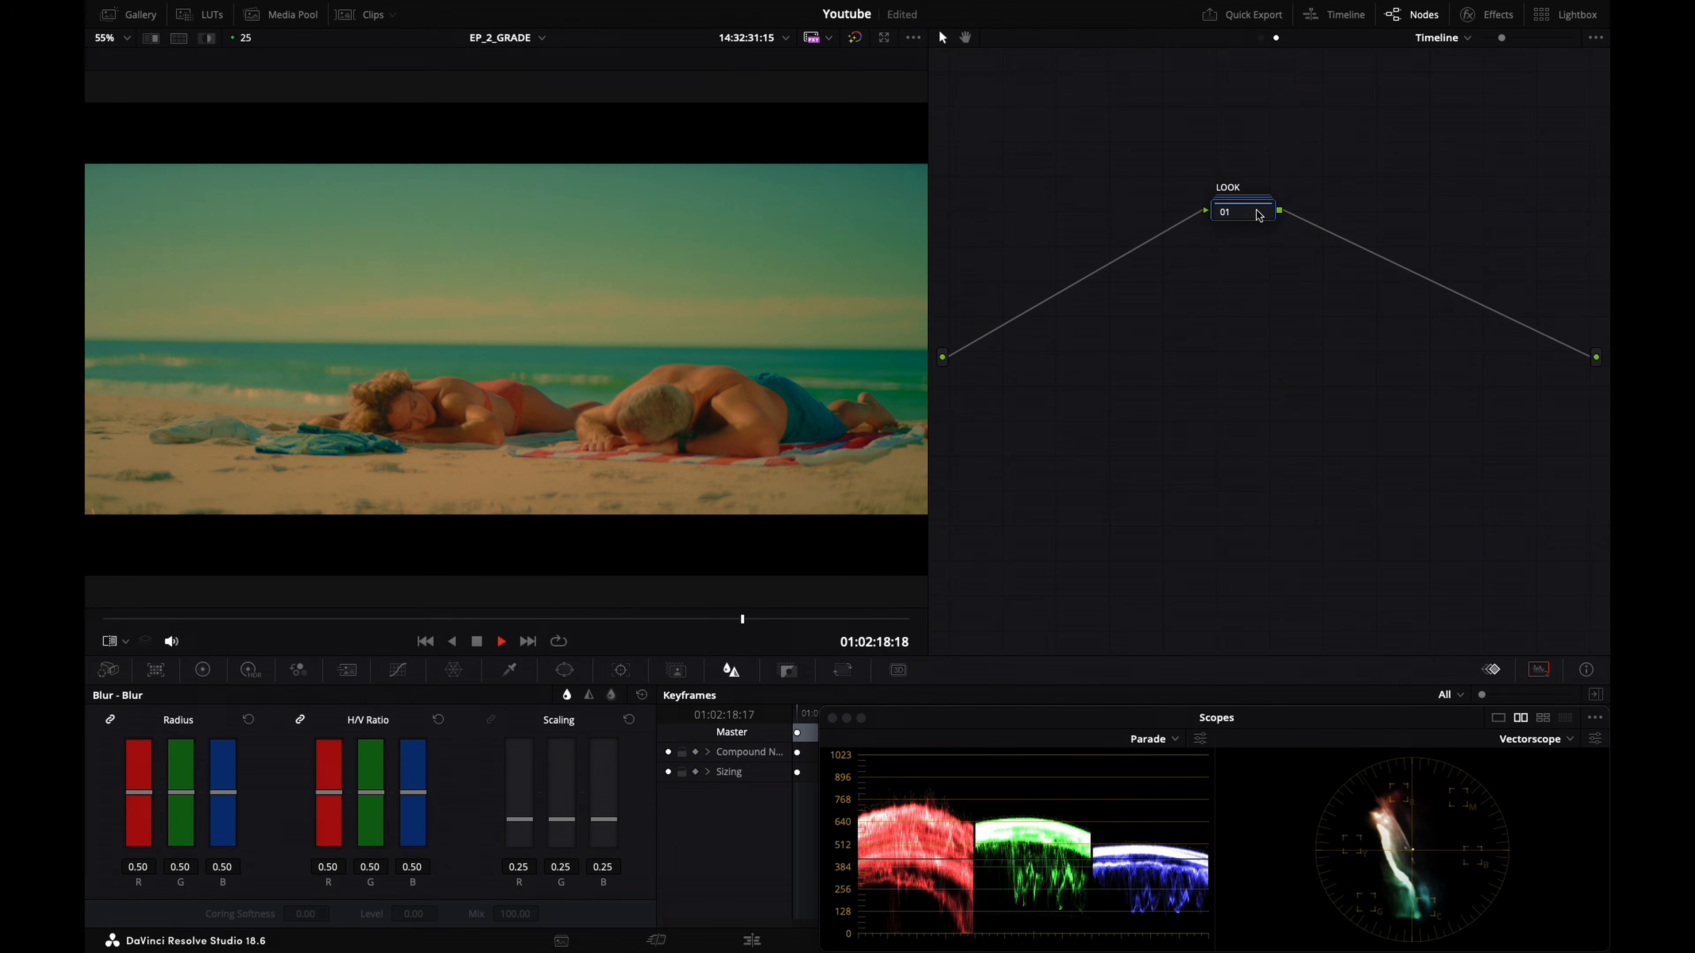
# Compare the beach-ball clip with the LOOK node bypassed and enabled
pyautogui.press('Down')
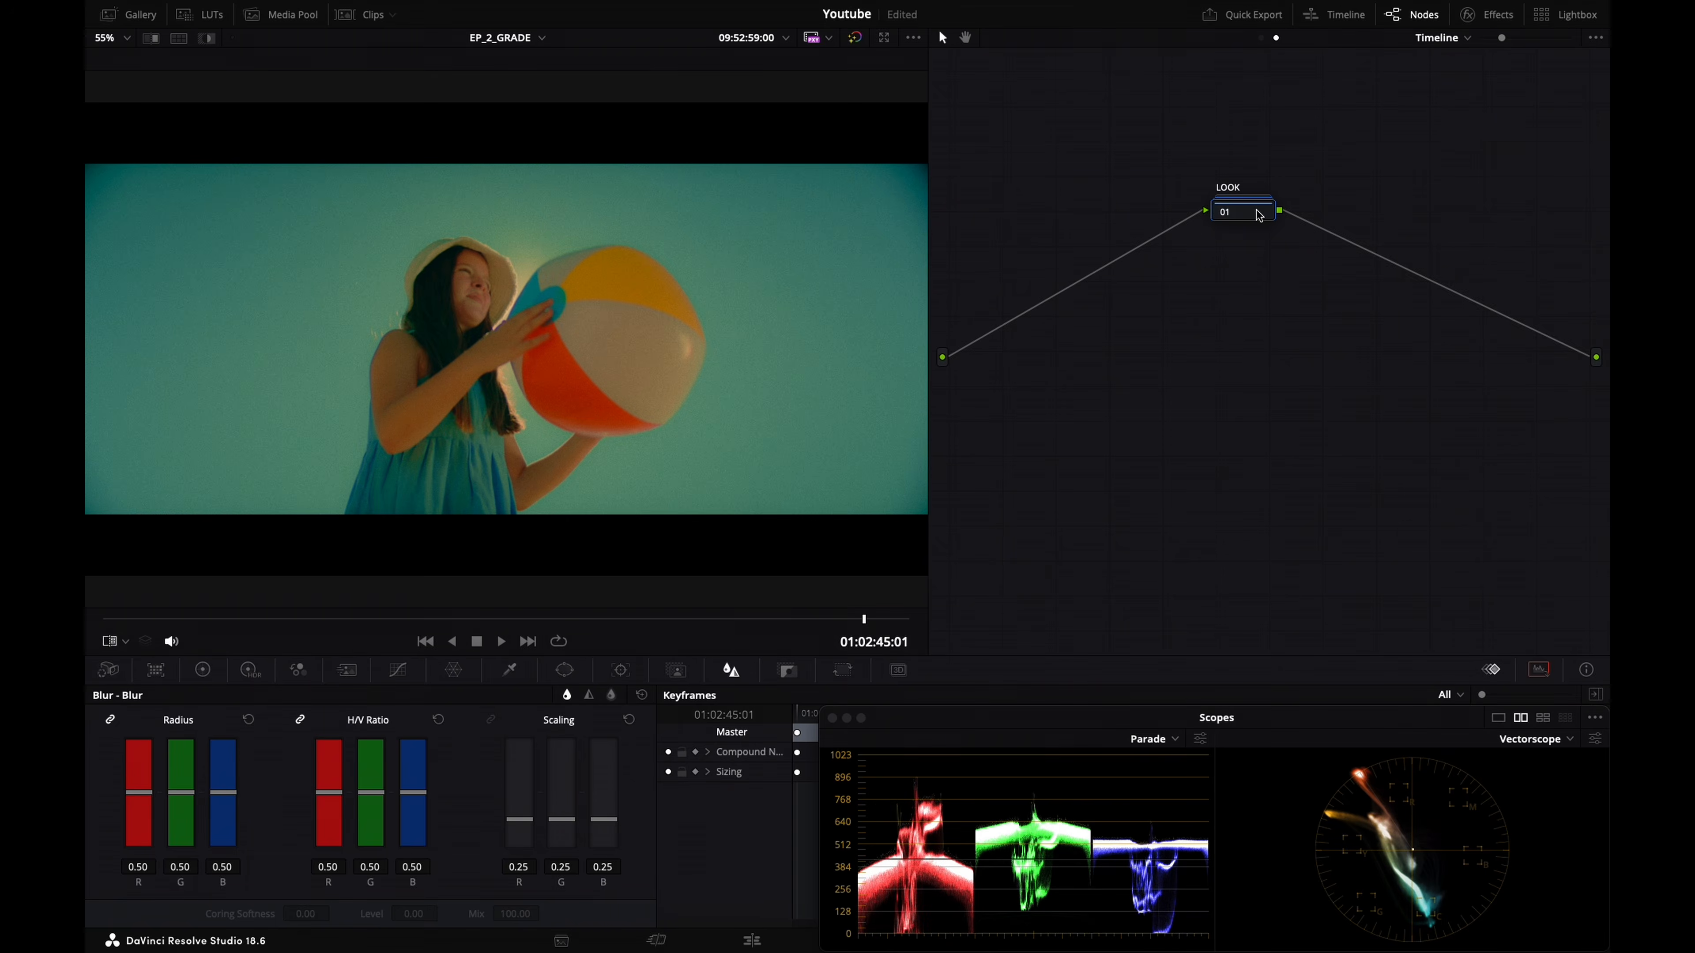
pyautogui.hotkey('ctrl', 'd')
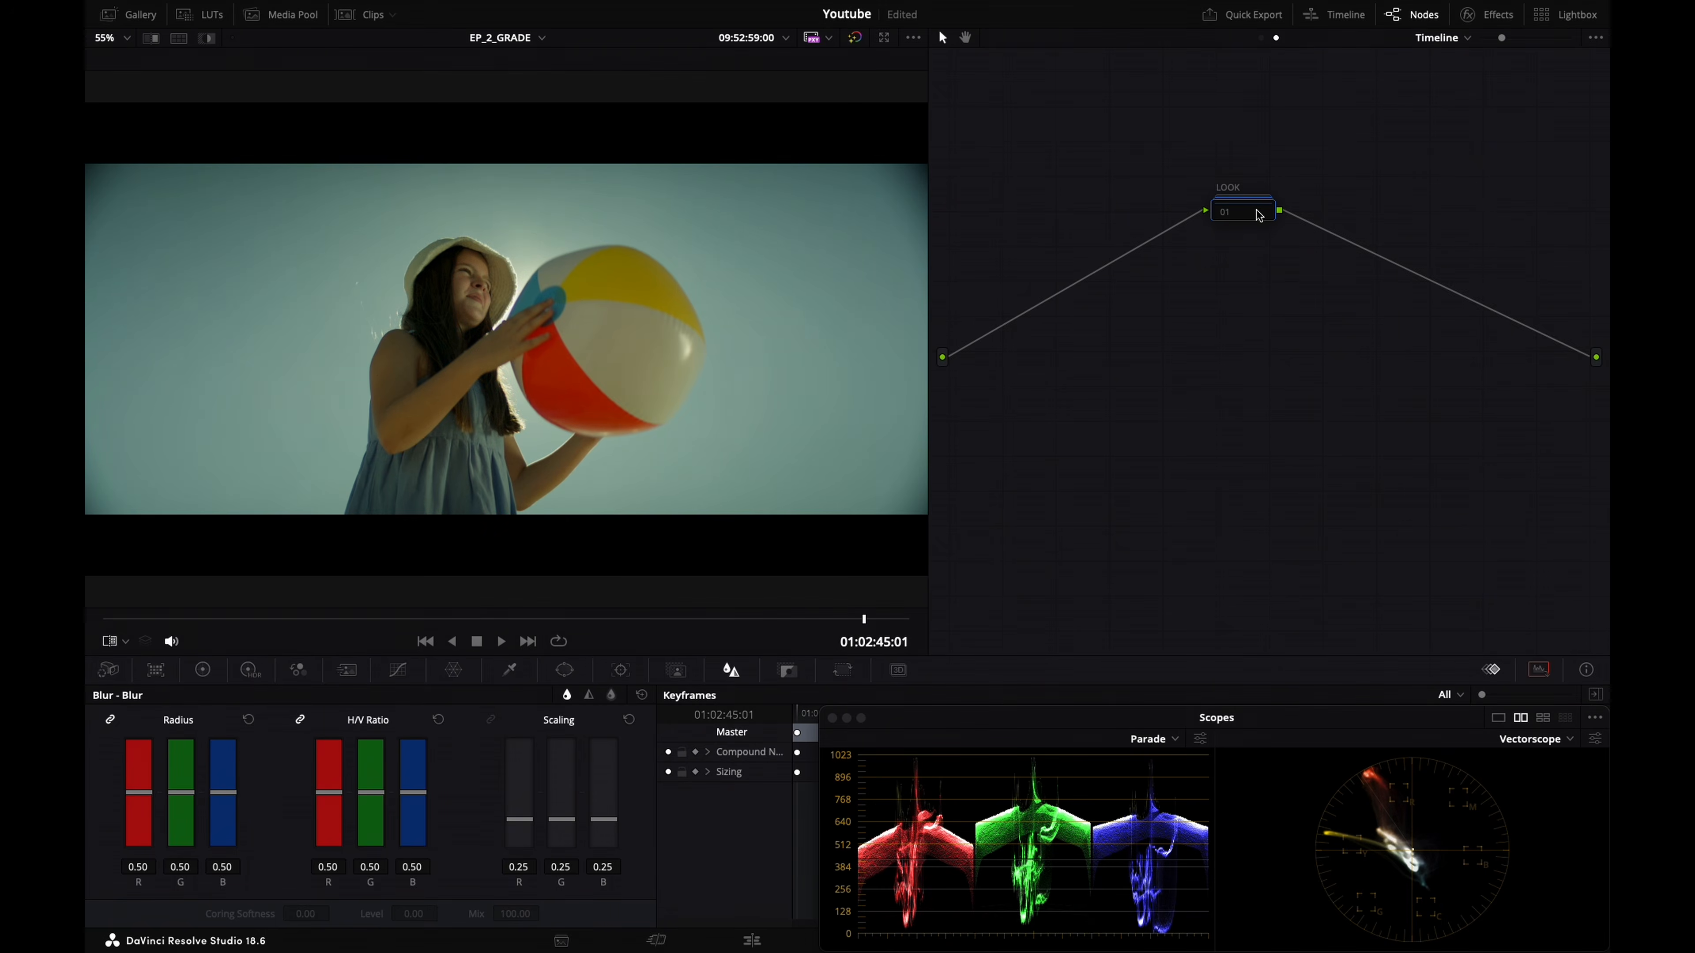
pyautogui.hotkey('ctrl', 'd')
pyautogui.hotkey('ctrl', 'd')
pyautogui.hotkey('ctrl', 'd')
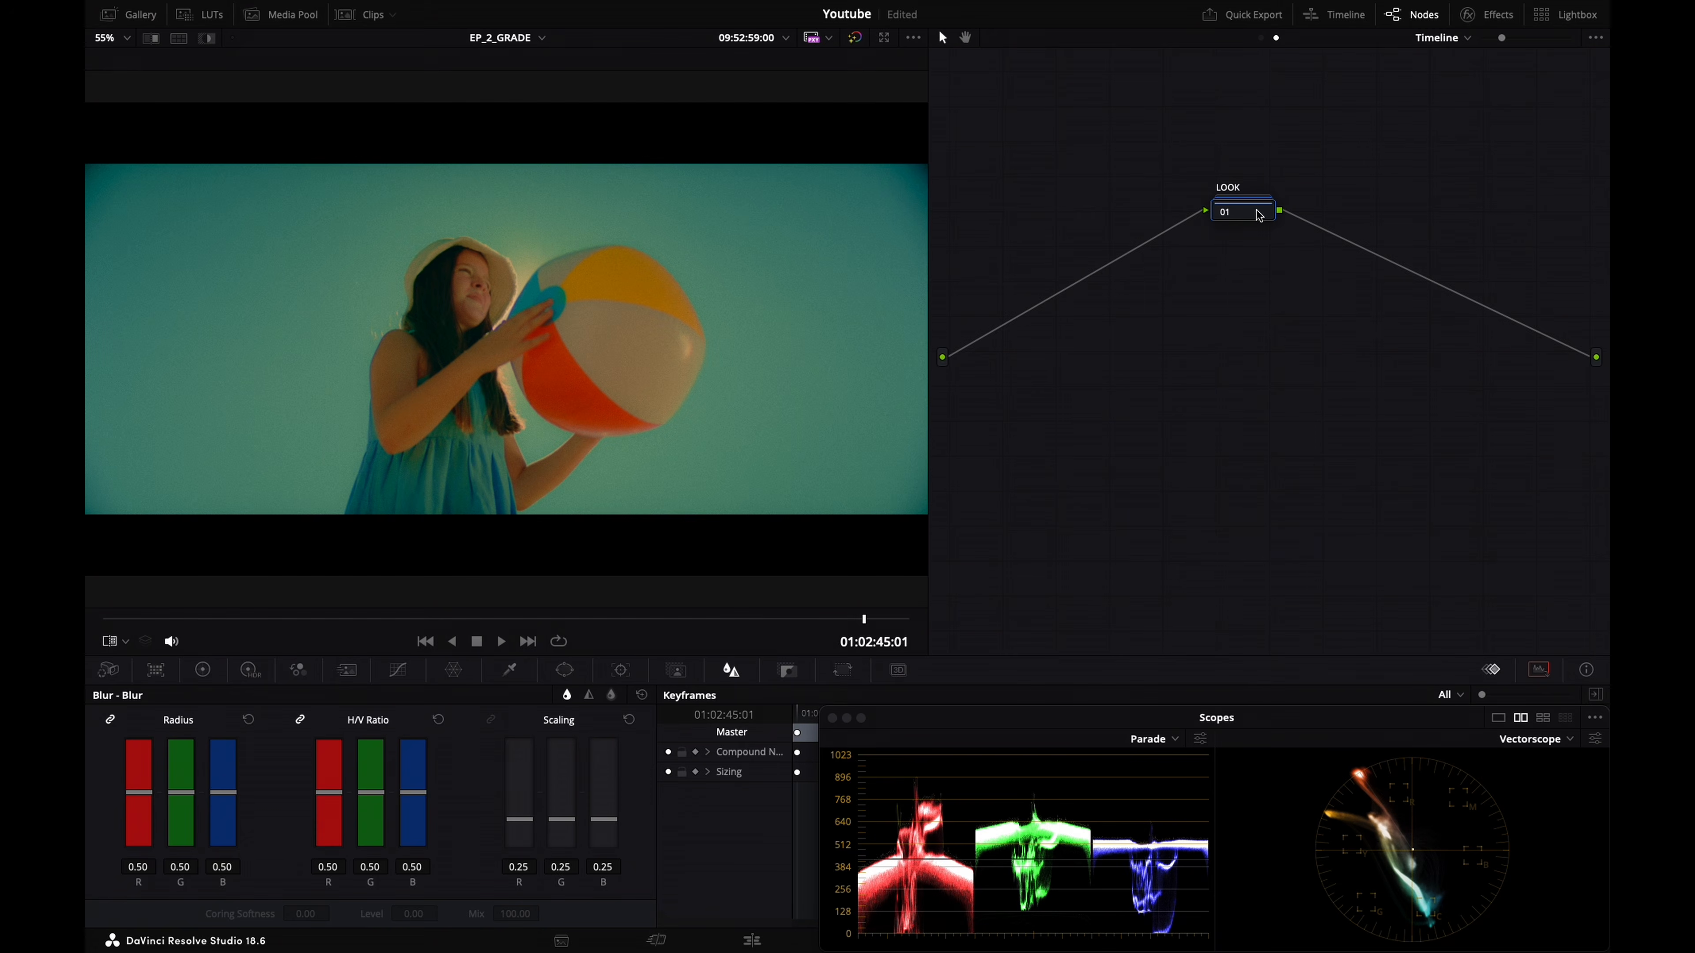
# On the beach-ball clip's own graph, lower the lift to -0.01 in a third node after WB and compare it bypassed and enabled
pyautogui.click(1261, 38)
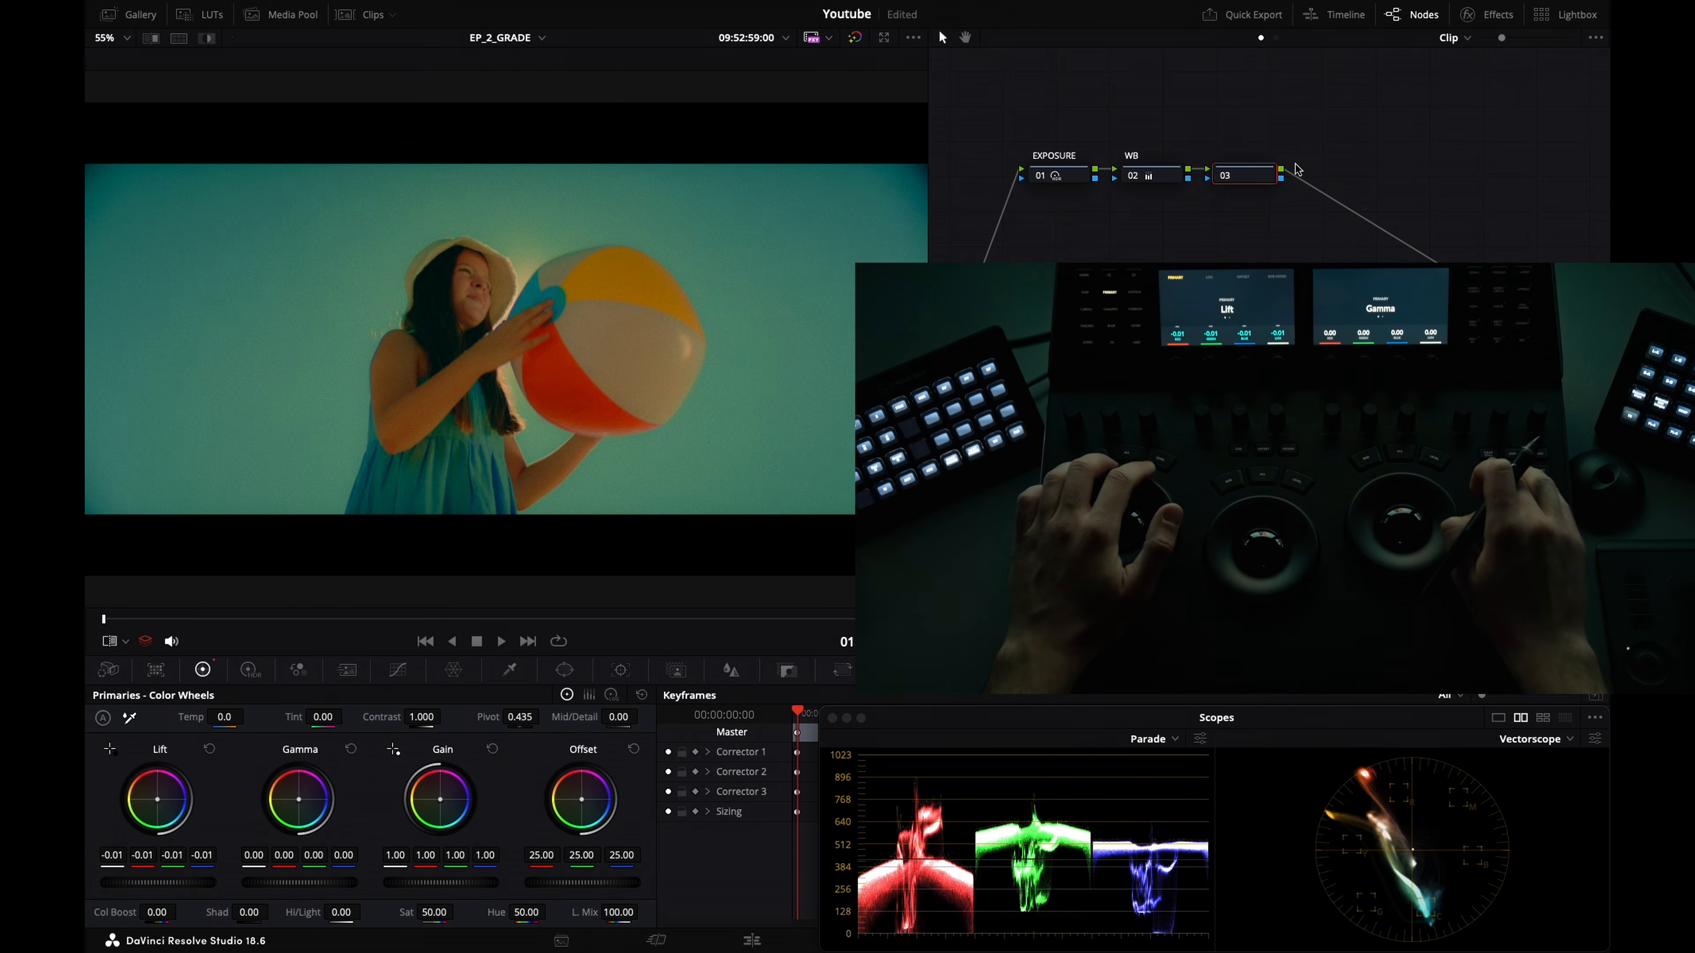
pyautogui.press('super+d')
pyautogui.press('super+d')
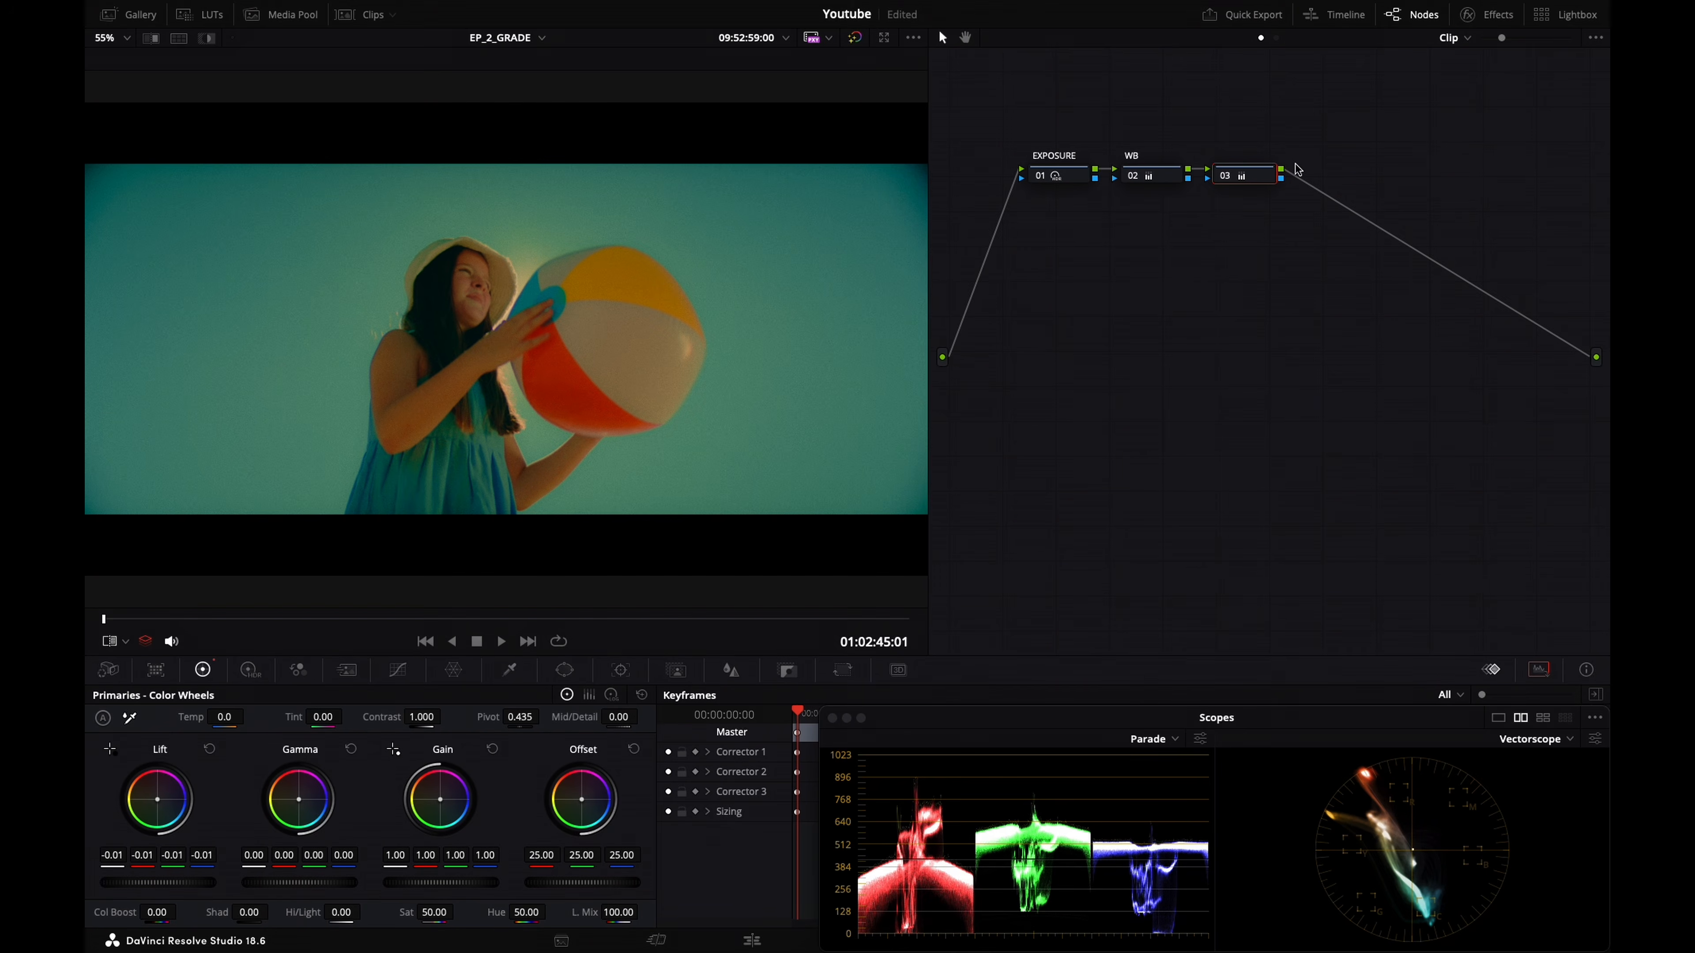
# Return to the timeline-level graph, compare the beach-ball clip with LOOK bypassed and enabled, and review the preceding clips
pyautogui.click(1276, 37)
pyautogui.press('super+d')
pyautogui.press('super+d')
pyautogui.press('Up')
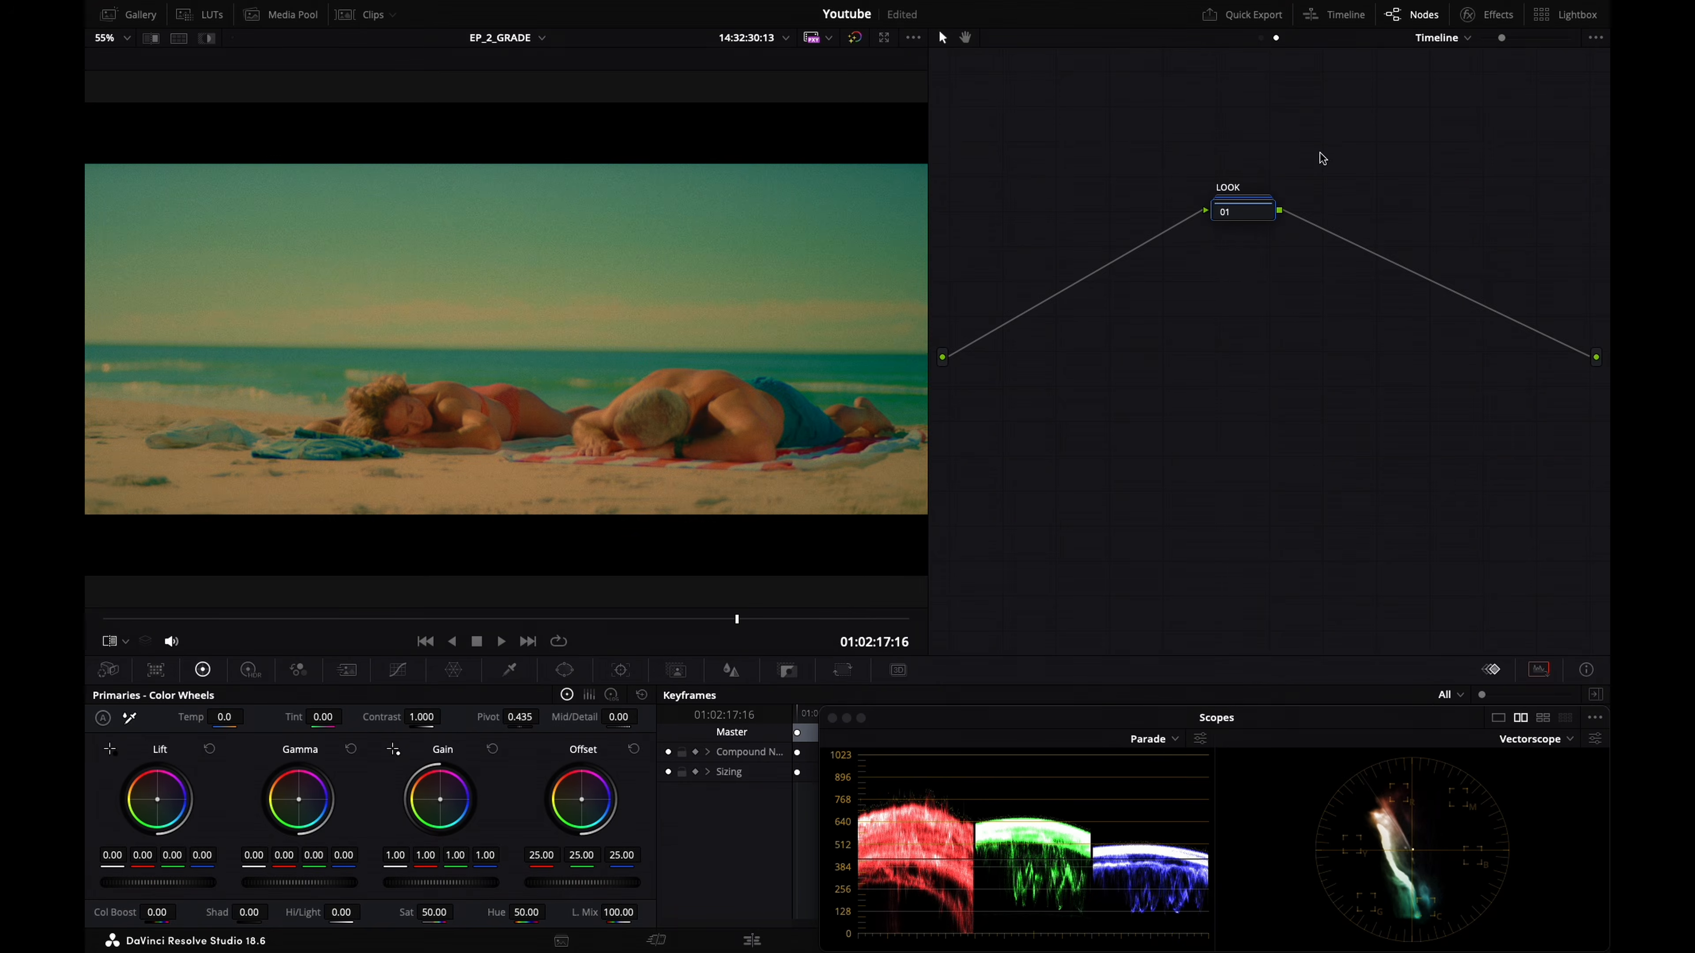
pyautogui.press('Up')
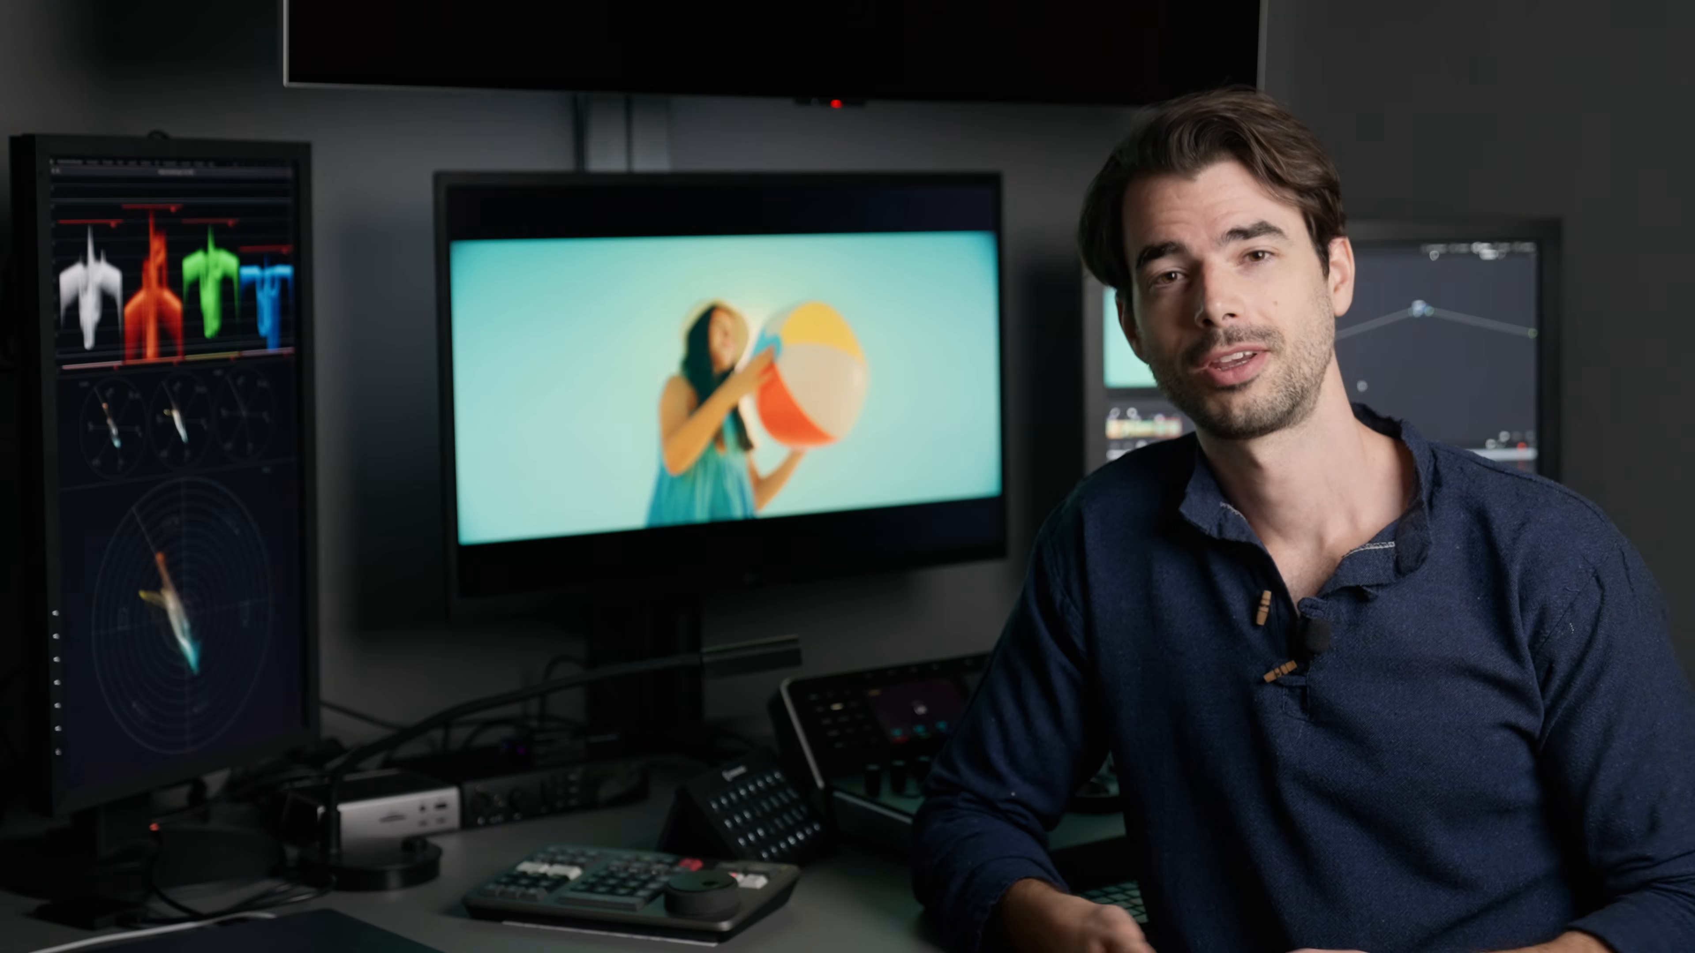